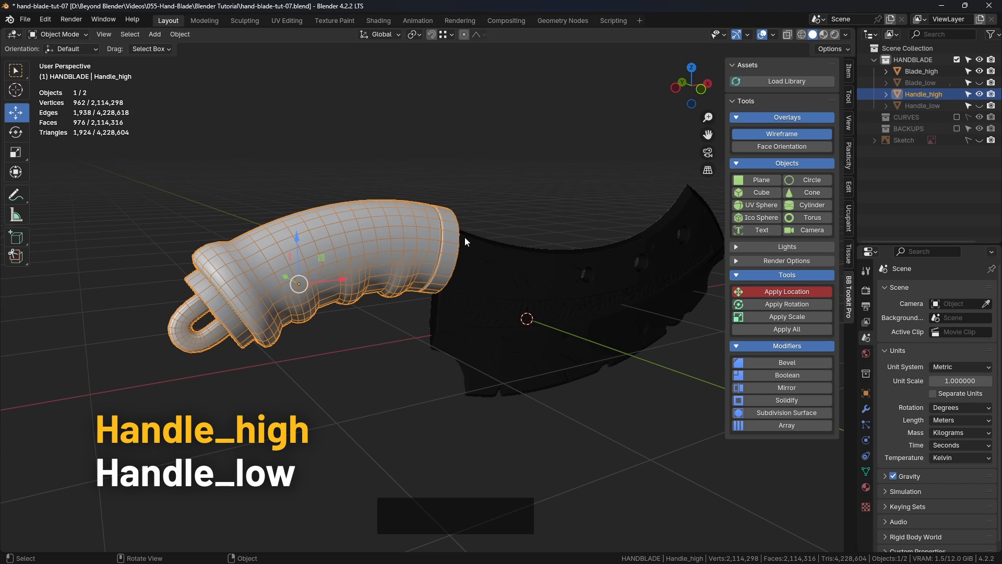
Step: Hide the Blade_high object and set the origin of Handle_high to its geometry
left_click(979, 71)
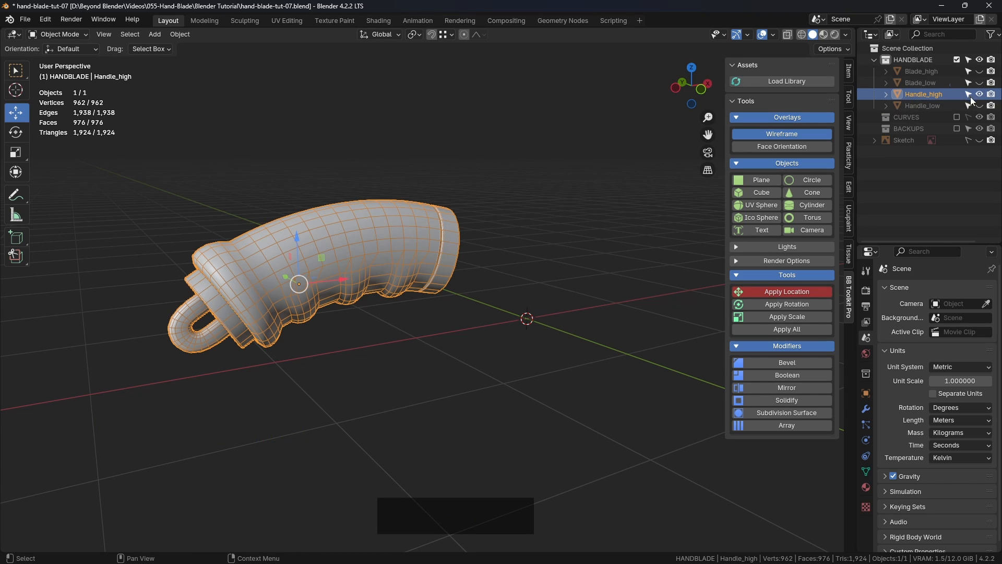
right_click(393, 240)
mouse_move(333, 243)
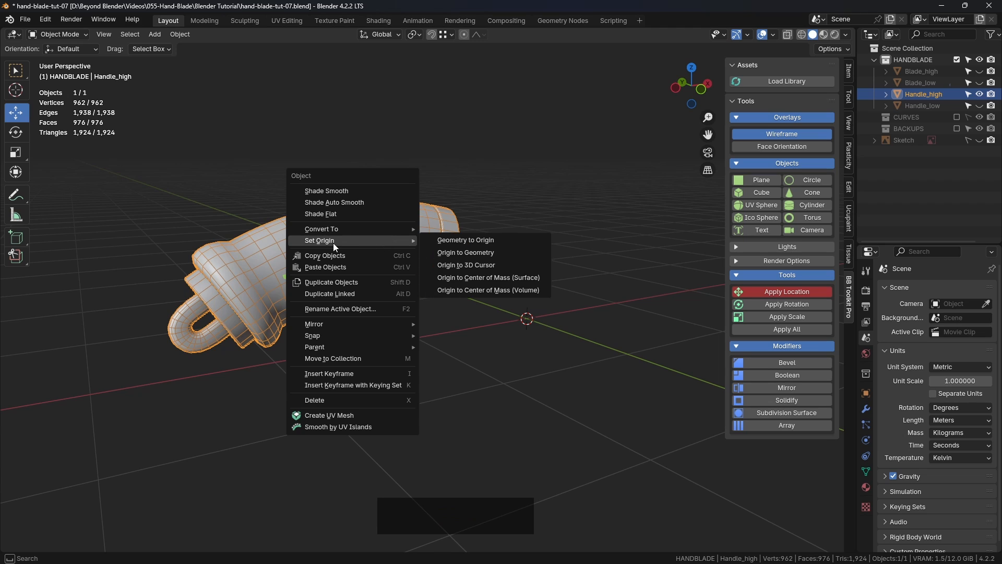
left_click(481, 252)
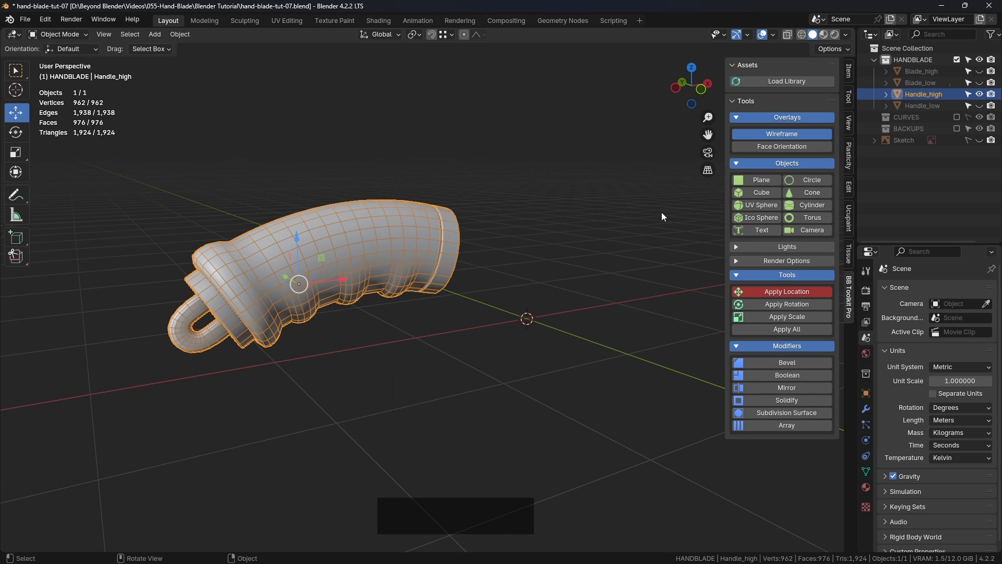
Step: Examine the Handle_high mesh from several angles, including the pommel ring, the finger grips and the blade-side collar
left_click(536, 316)
scroll(536, 316, "down", 3)
left_click(428, 257)
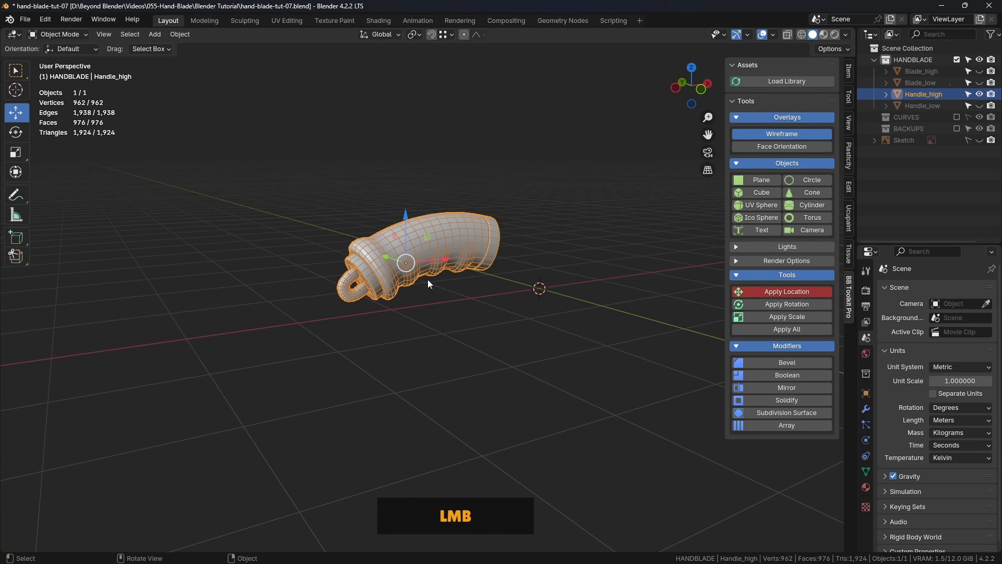
middle_click_drag(428, 279, 442, 286)
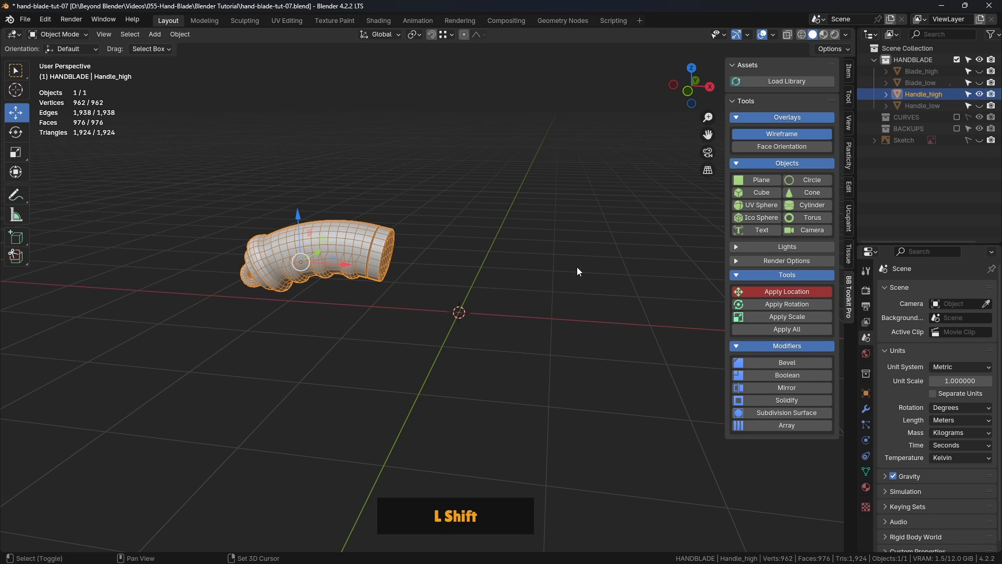
middle_click_drag(578, 267, 501, 245, "shift")
scroll(475, 256, "up", 4)
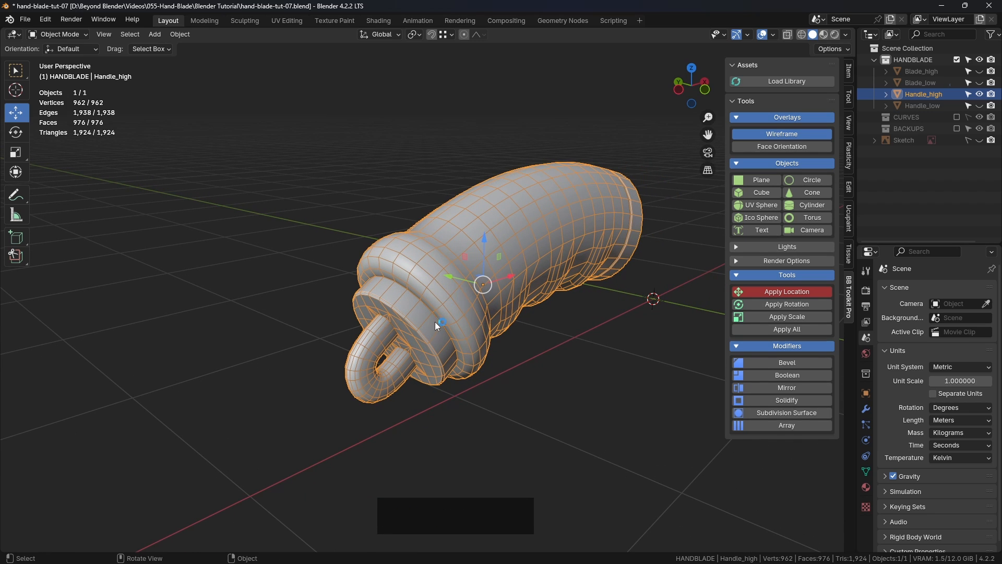
middle_click_drag(448, 312, 502, 281)
left_click(408, 286)
scroll(502, 281, "up", 3)
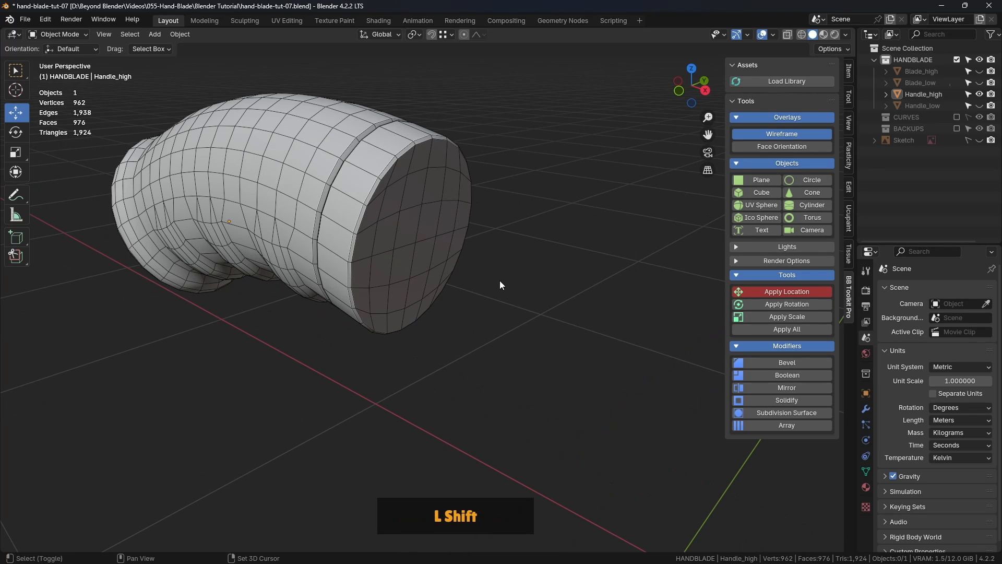
left_click(398, 206)
middle_click_drag(425, 259, 514, 224)
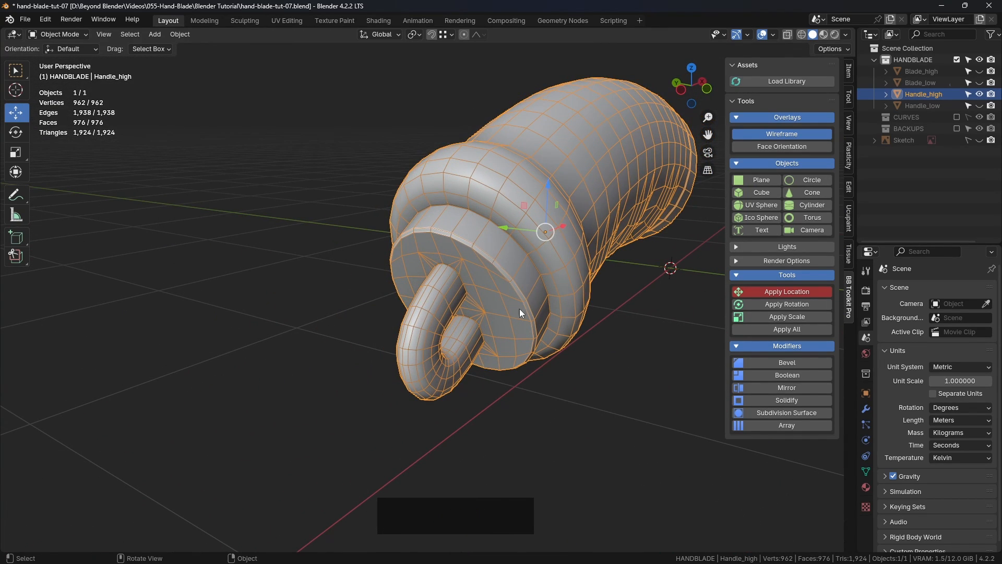
middle_click_drag(509, 314, 503, 298, "shift")
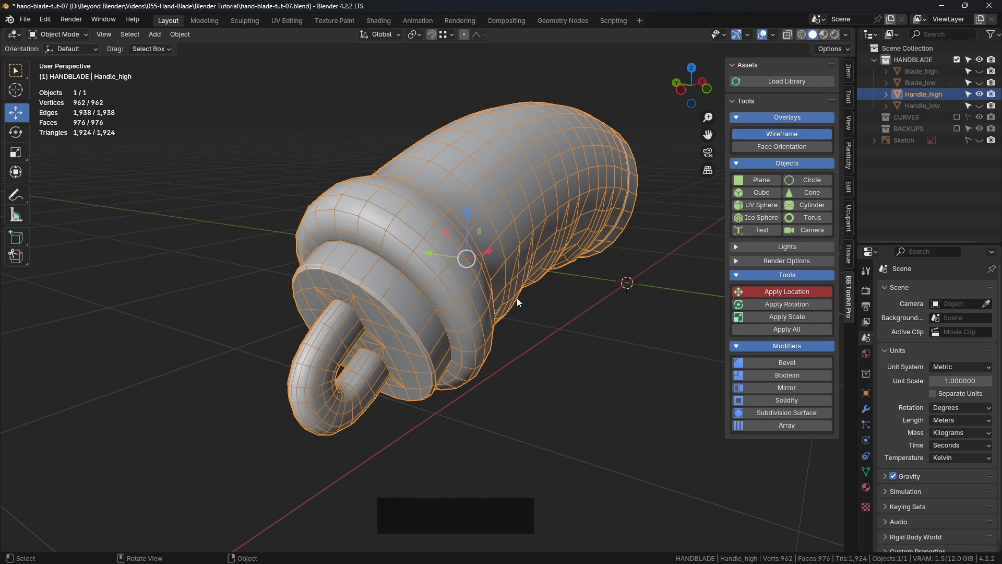
middle_click_drag(516, 297, 466, 314)
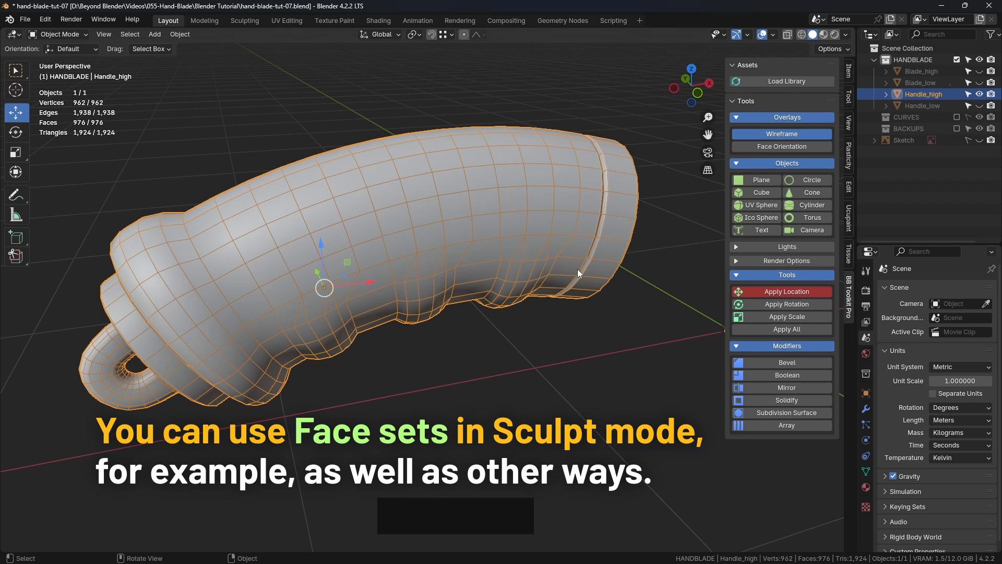
middle_click_drag(577, 268, 514, 267)
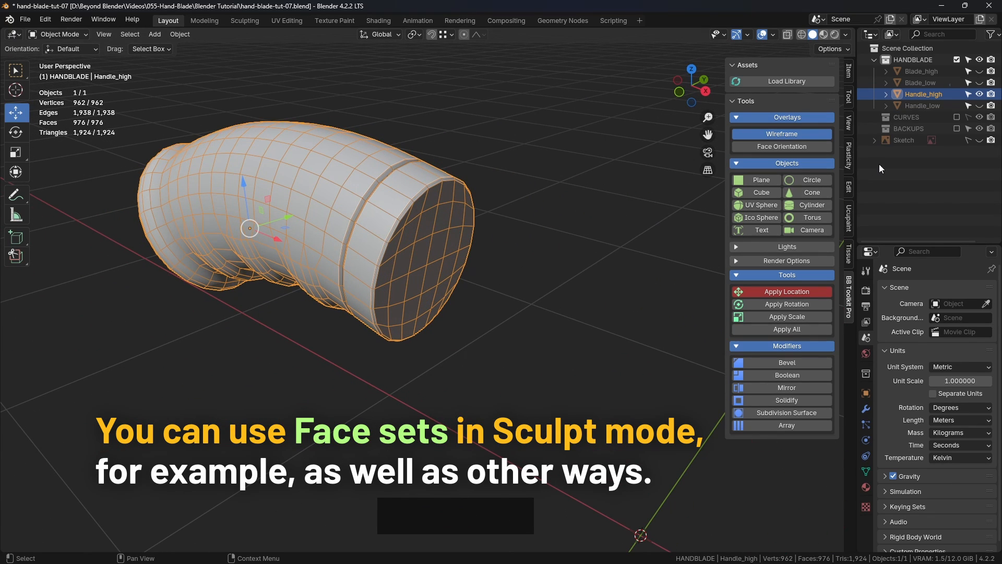
middle_click_drag(543, 173, 531, 176, "shift")
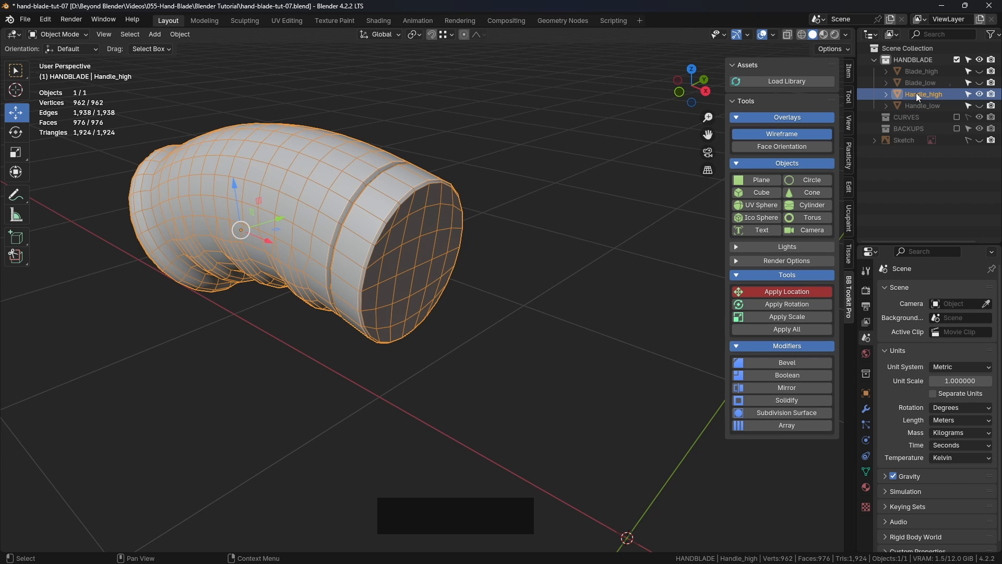
Step: Delete the Handle_high object, then unhide and select Handle_low
key("Delete")
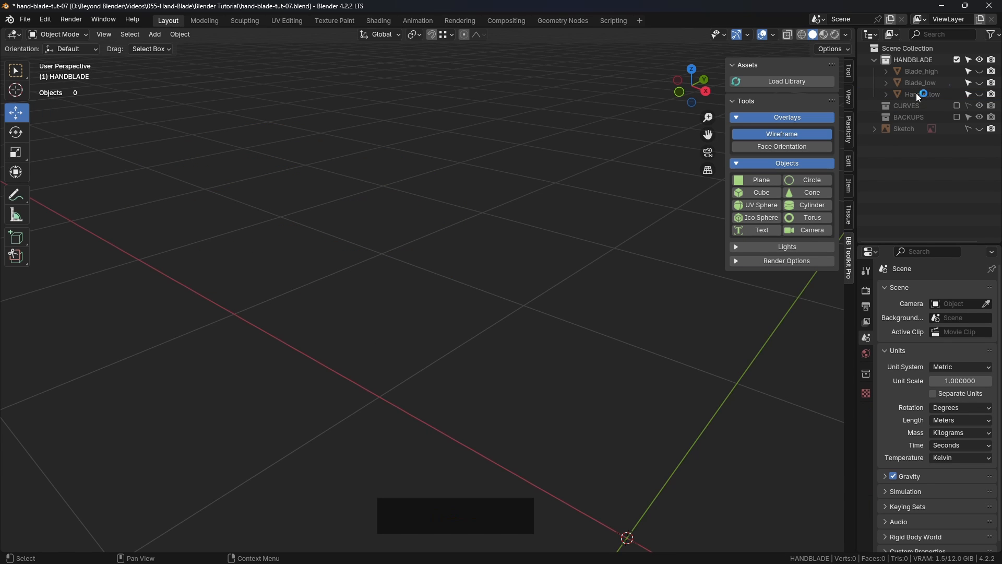
left_click(916, 94)
left_click(979, 94)
middle_click_drag(528, 218, 515, 236, "shift")
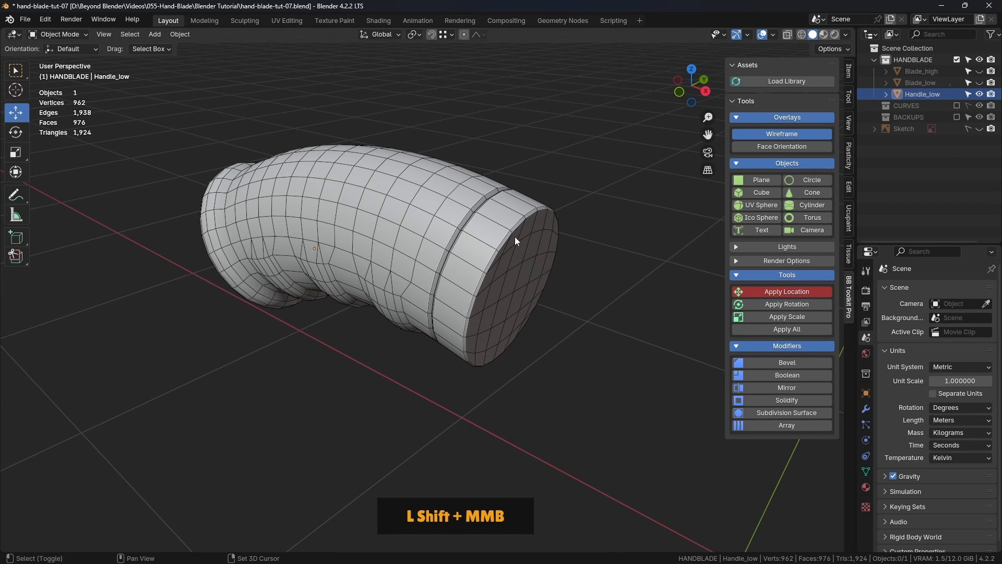
left_click(518, 237)
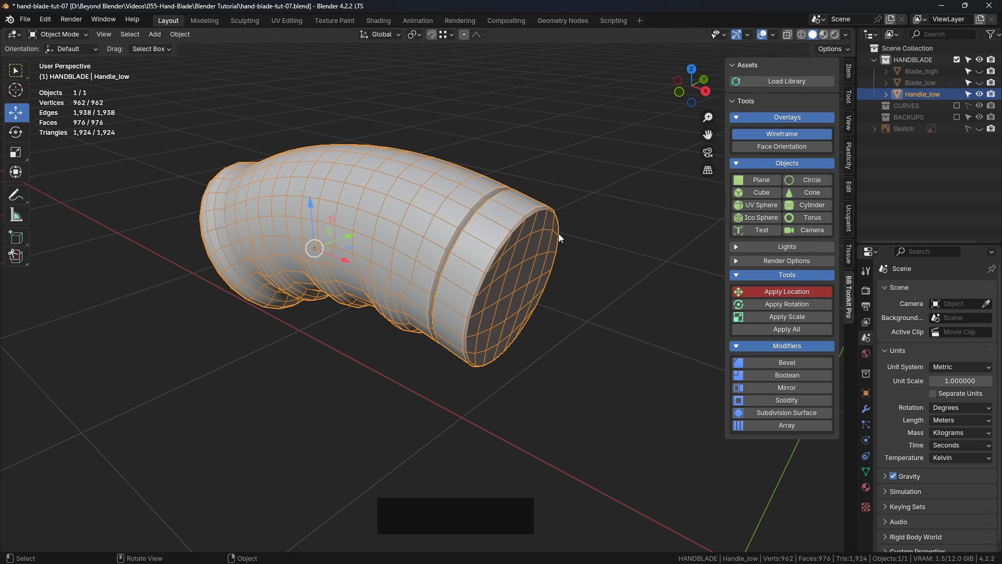
Step: Duplicate Handle_low in place, move the copy into the BACKUPS collection and reselect the original
key("shift+d")
right_click(571, 193)
left_click_drag(925, 106, 907, 132)
left_click(485, 254)
Step: In Edit Mode, select Handle_low's four central end-cap faces and grow the selection over the whole flat cap
key("Tab")
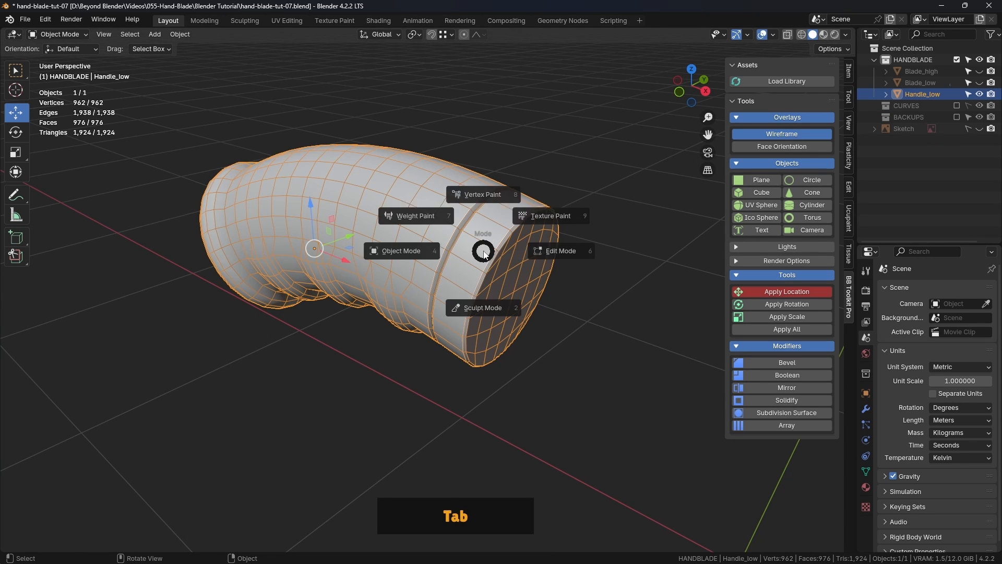
left_click(578, 252)
mouse_move(578, 251)
middle_mouse_down()
mouse_move(546, 260)
mouse_move(587, 251)
middle_mouse_up()
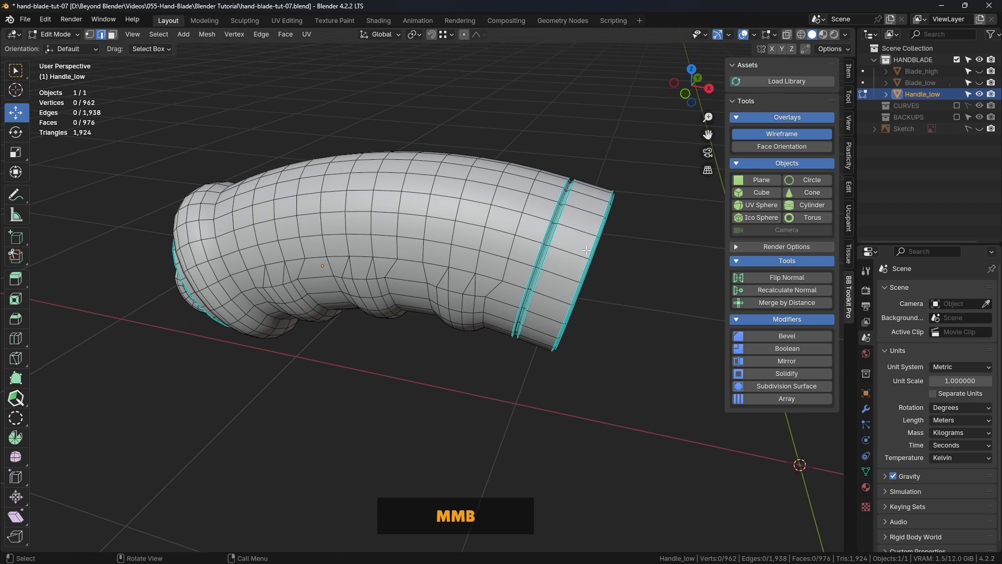
scroll(587, 251, "up", 3)
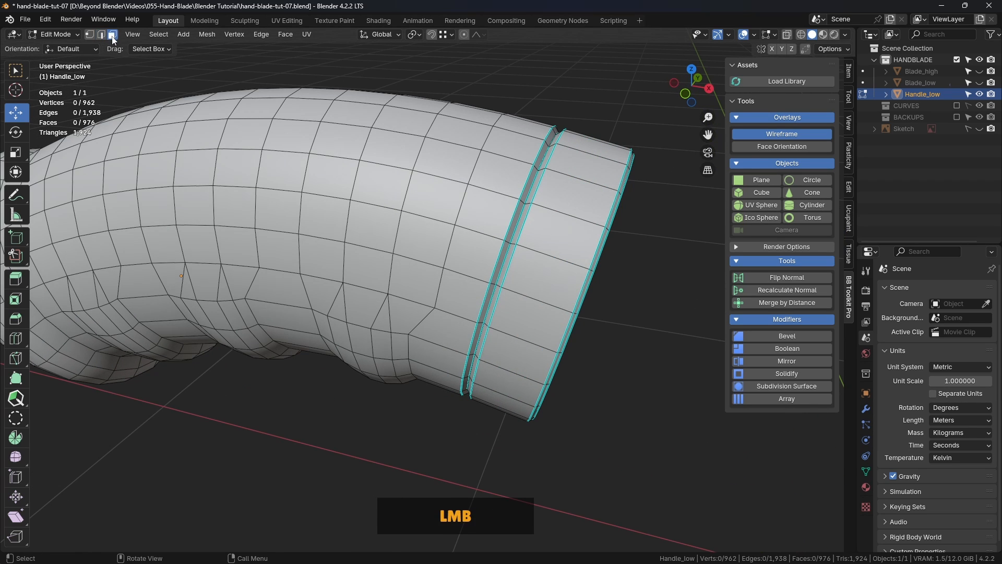
middle_click_drag(588, 244, 327, 215)
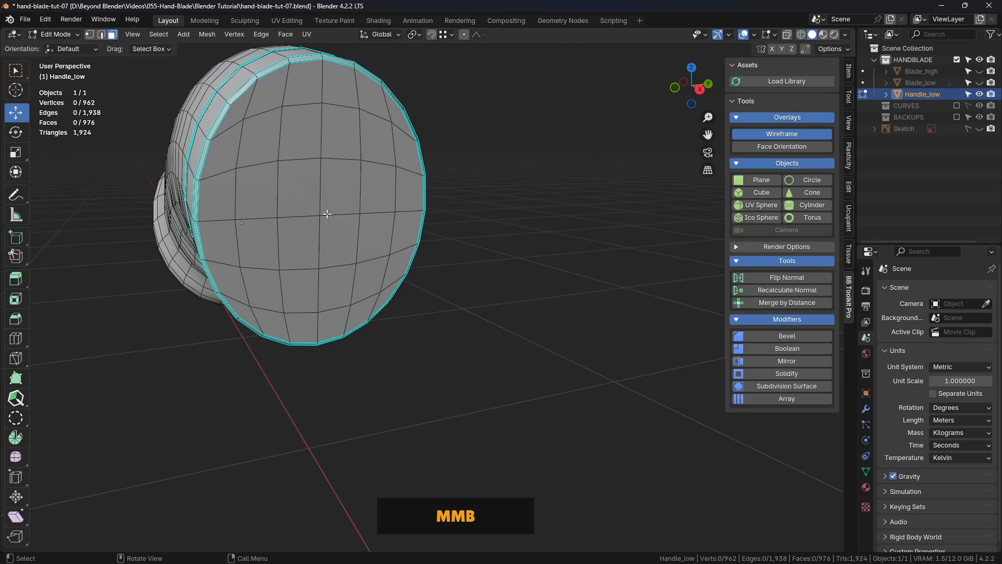
left_click(300, 197)
left_click(337, 197, "shift")
left_click(339, 234, "shift")
left_click(306, 233, "shift")
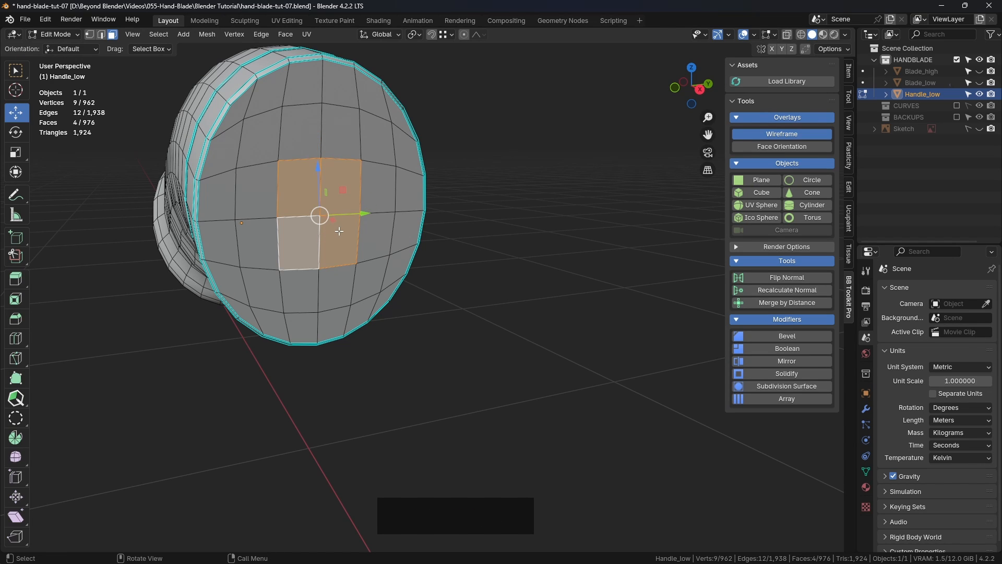
key("ctrl")
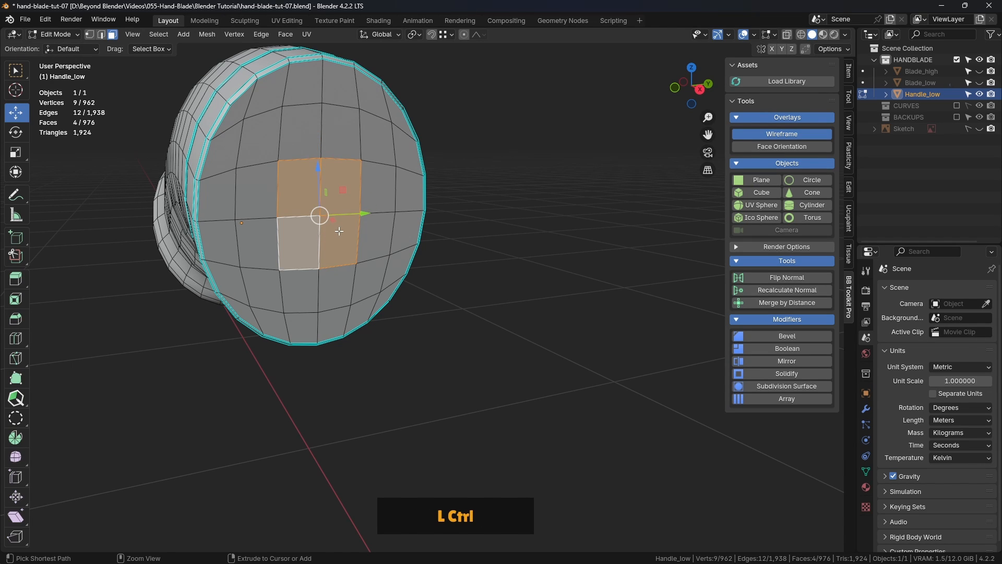
key("ctrl+KP_Add")
key("ctrl+KP_Add")
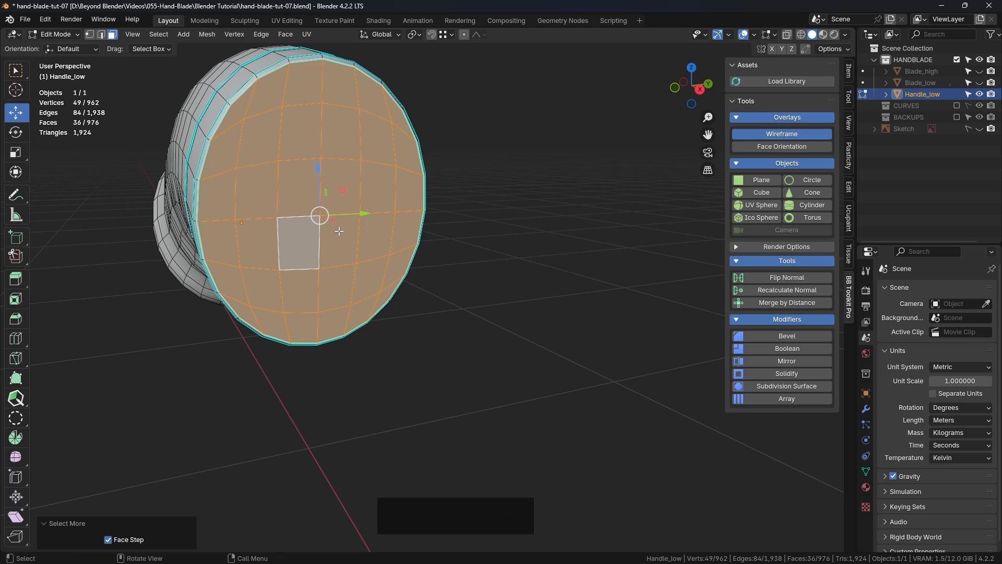
Step: Grow the face selection two more steps to include the collar up to the groove
middle_click_drag(335, 230, 400, 226)
scroll(582, 152, "up", 3)
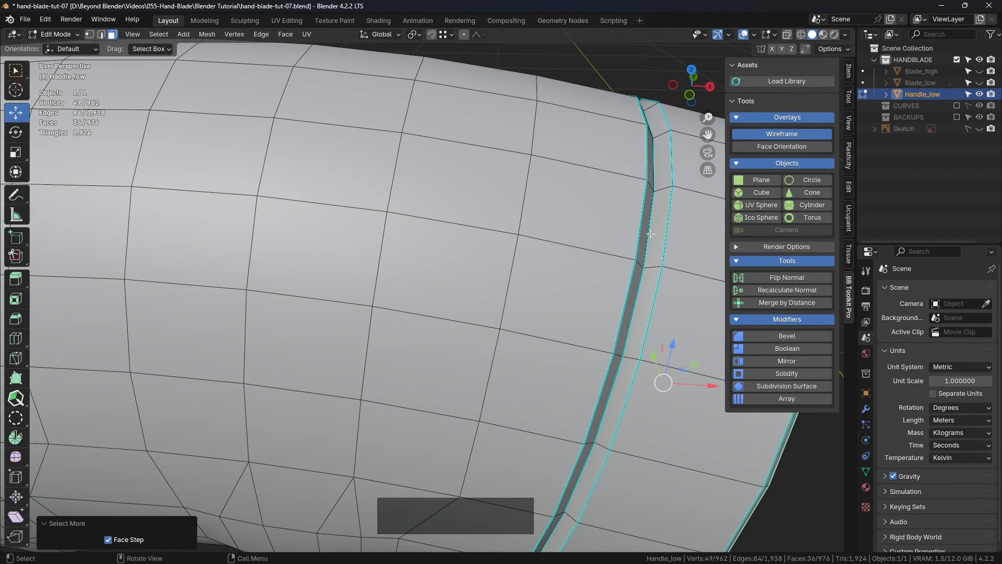
scroll(650, 233, "down", 4)
middle_click_drag(650, 234, 484, 236, "shift")
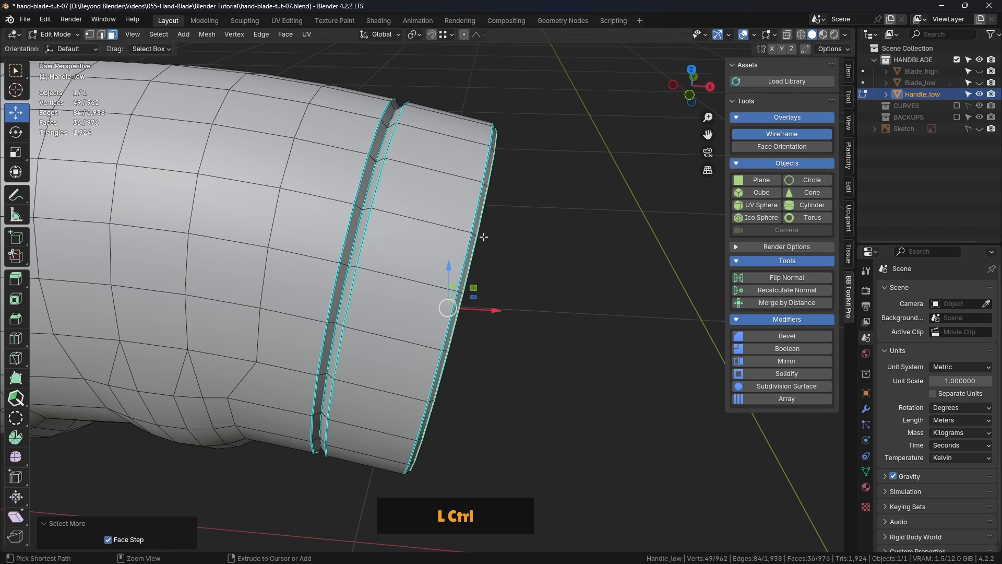
key("ctrl+KP_Add")
key("ctrl+KP_Add")
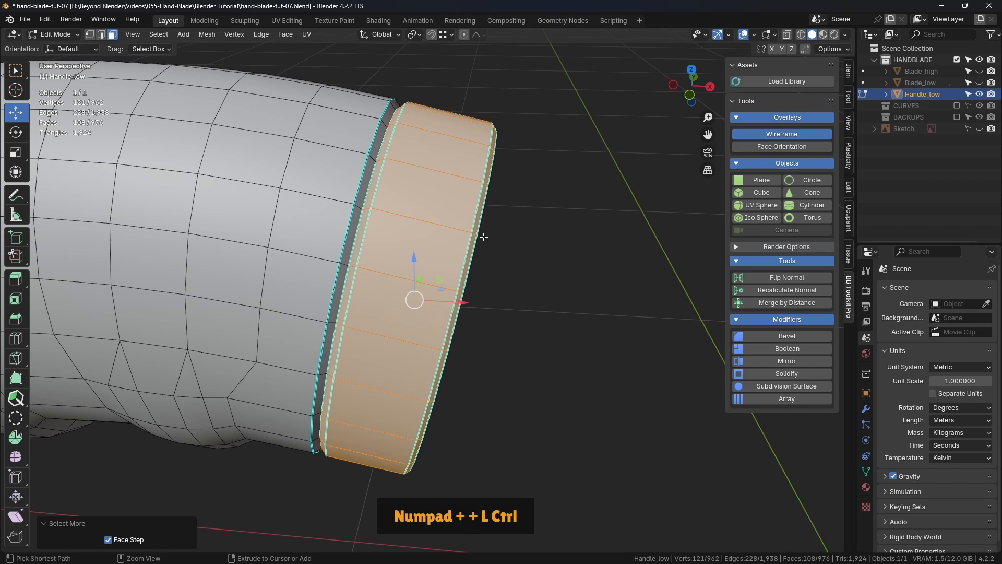
Step: Separate the selected collar faces into their own object and select that object in Object Mode
scroll(484, 236, "down", 3)
middle_click_drag(483, 236, 487, 271, "shift")
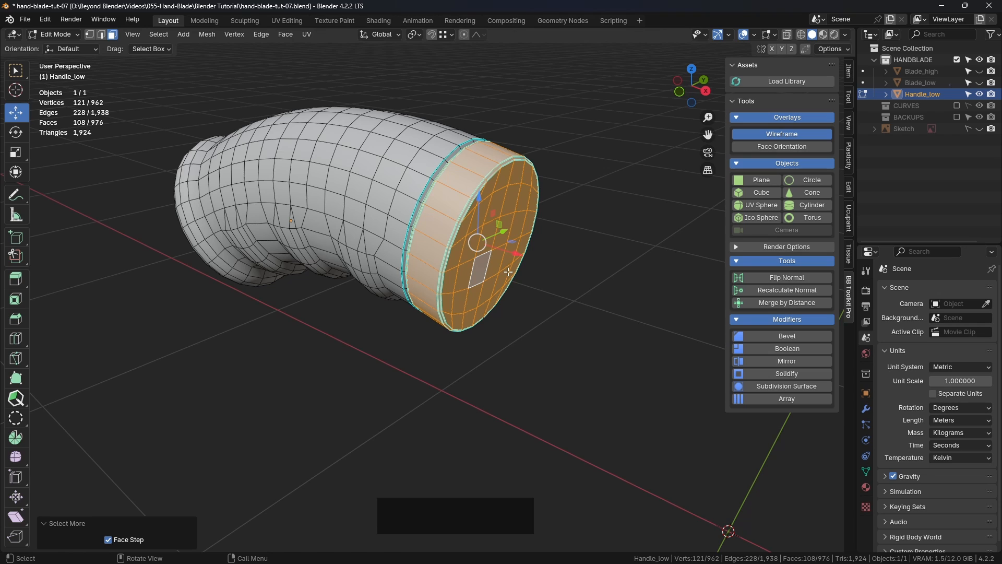
key("p")
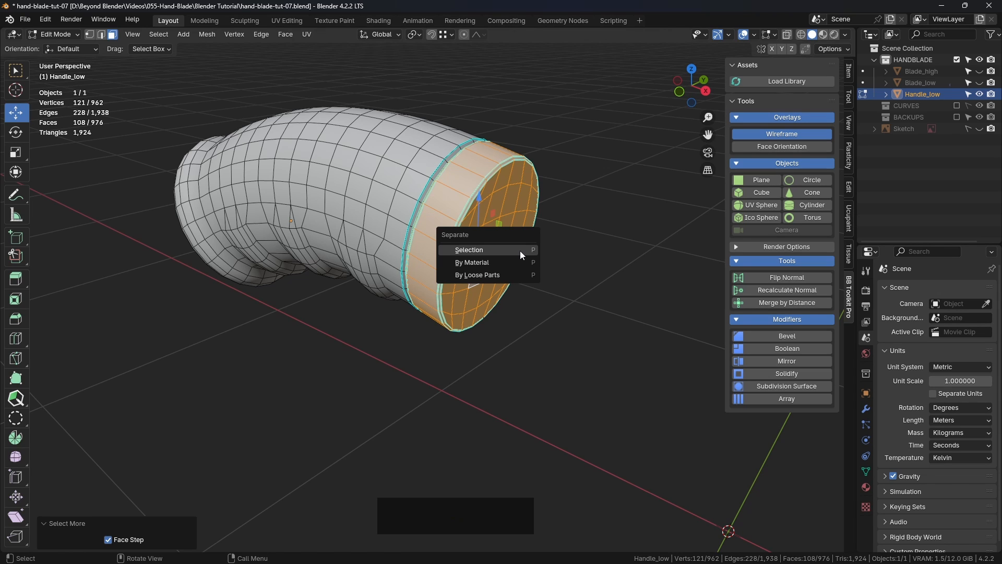
left_click(498, 250)
key("Tab")
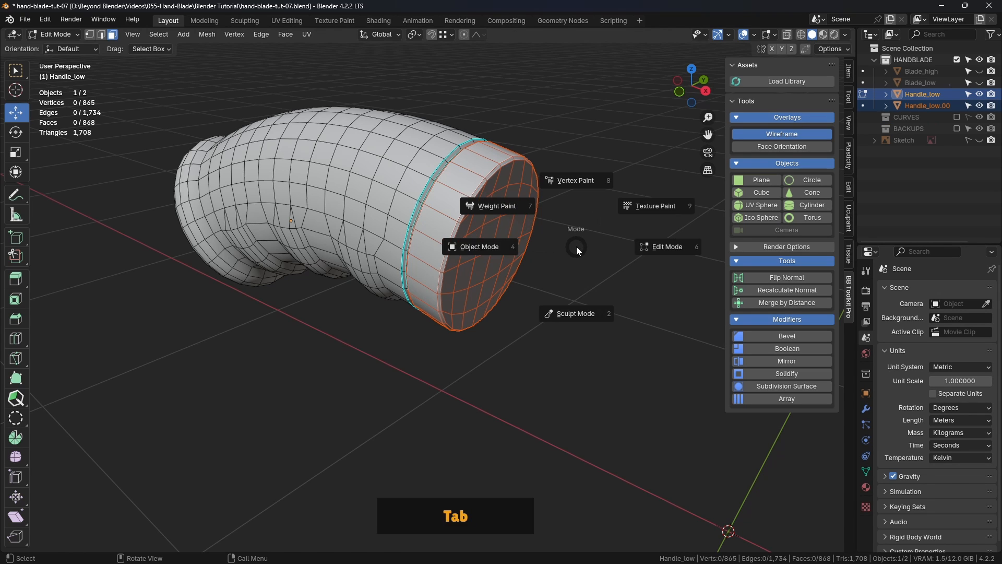
left_click(540, 241)
left_click(481, 213)
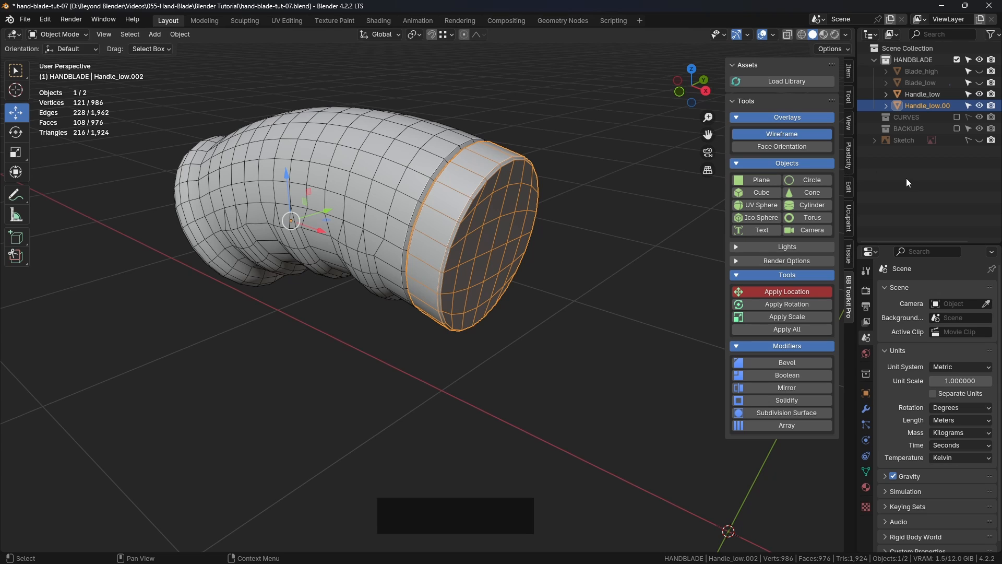
mouse_move(927, 105)
left_mouse_down()
mouse_move(929, 130)
mouse_move(938, 104)
left_mouse_up()
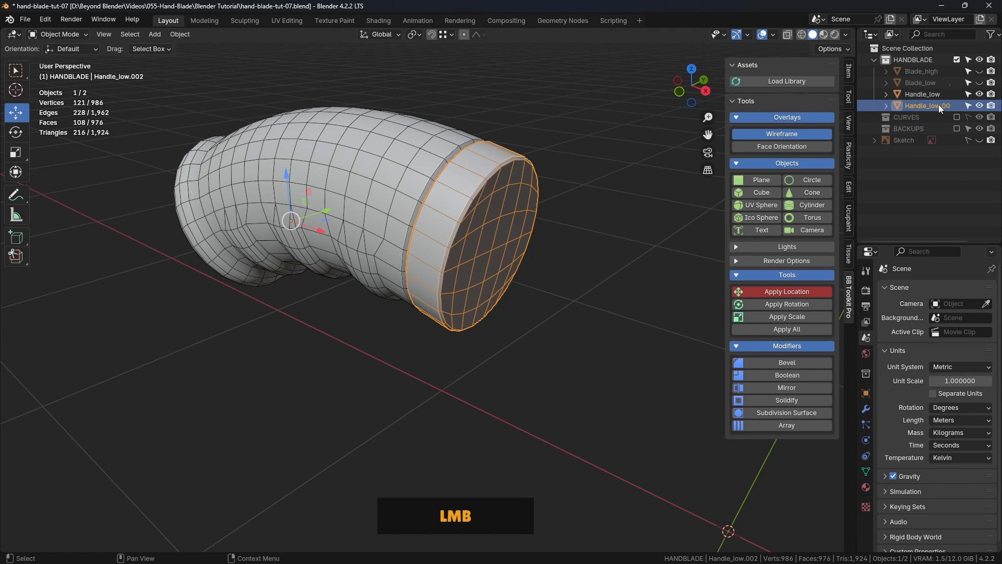
double_click(939, 104)
left_click(917, 106)
left_click(918, 166)
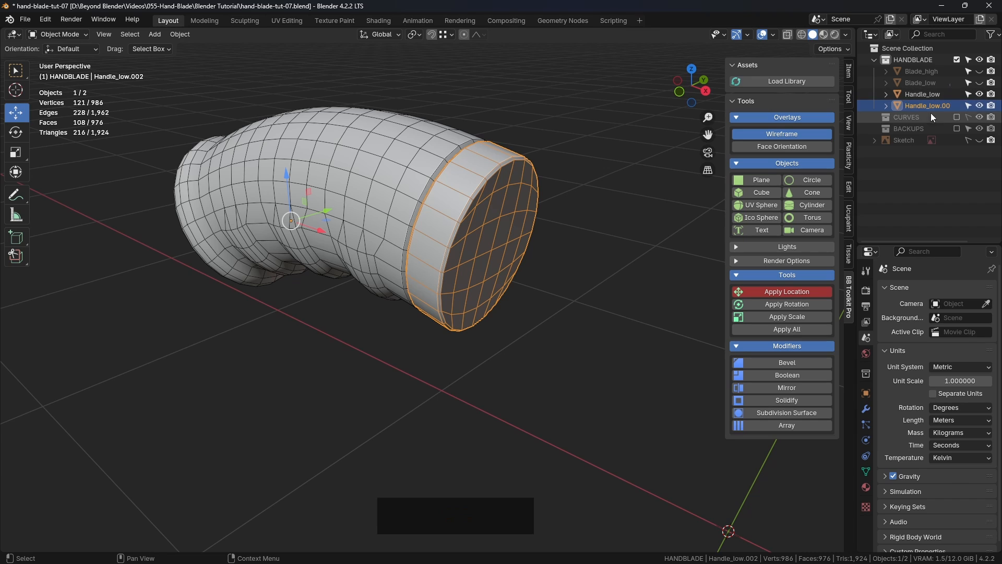
Step: In Edit Mode on Handle_low, select the pommel ring's linked faces with the selection delimited by Sharp
middle_click_drag(390, 214, 440, 231)
left_click(318, 295, "shift")
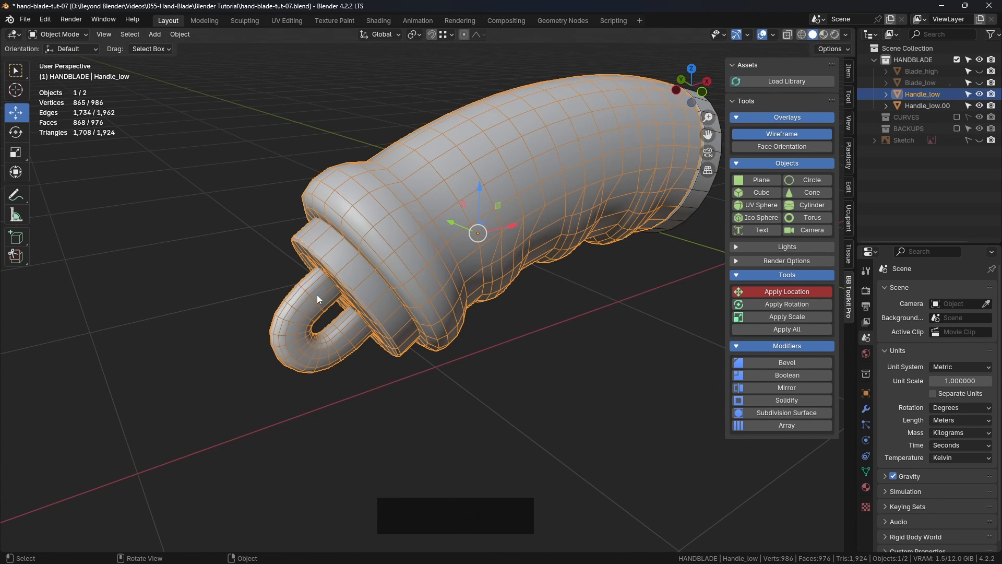
key("Tab")
middle_click_drag(453, 320, 550, 320, "shift")
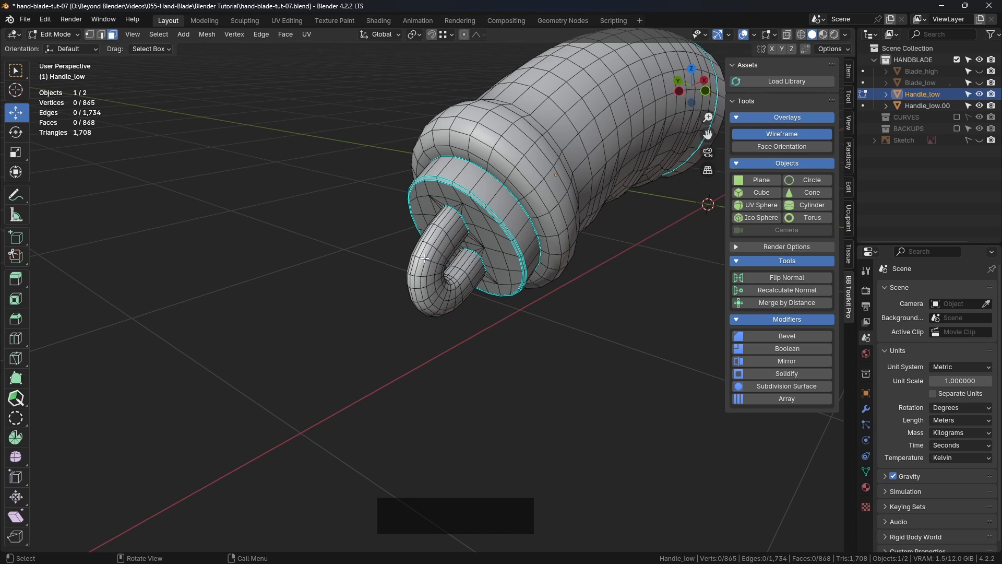
key("l")
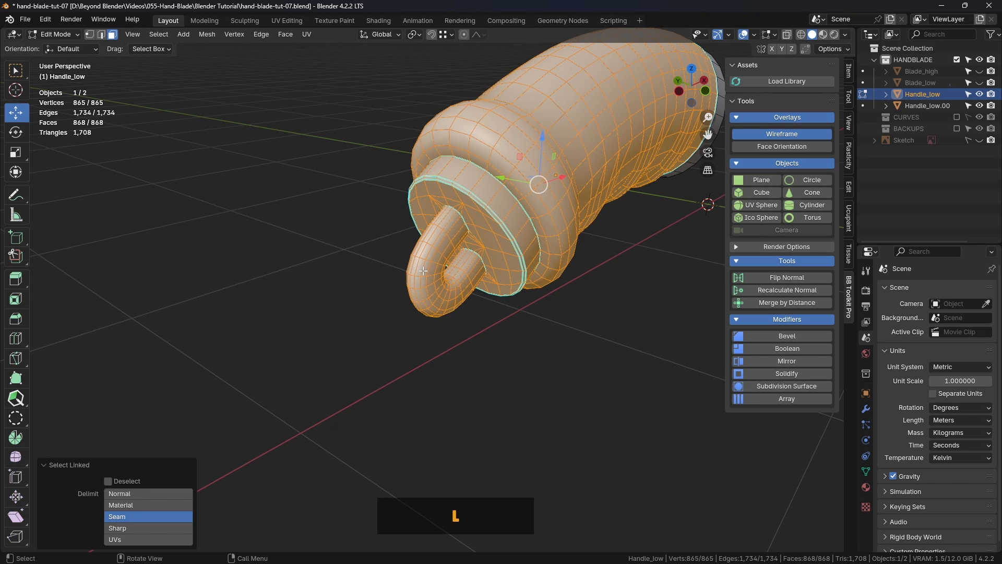
left_click(121, 527)
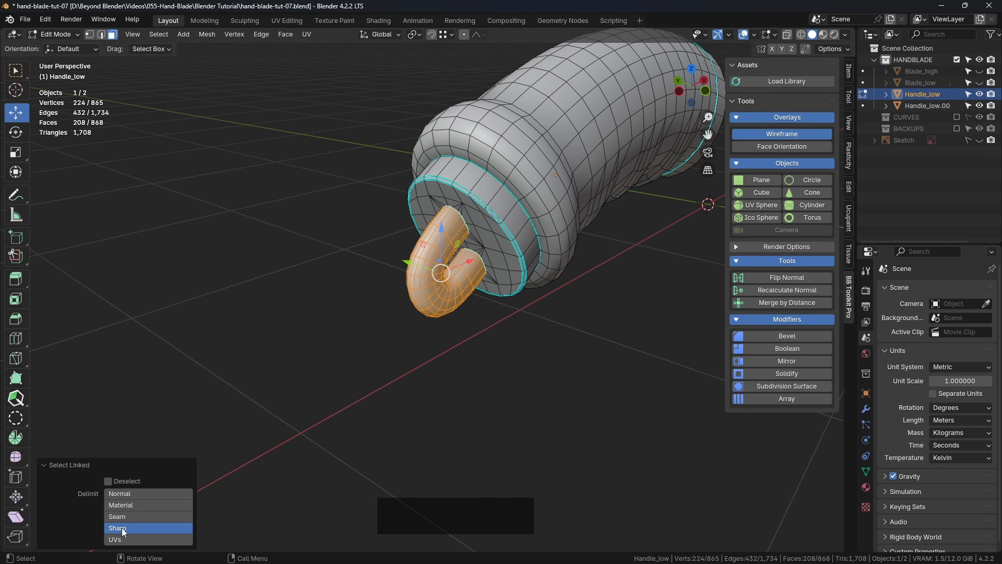
Step: Add the flat end cap and the collar band around it to the pommel ring selection, delimited by Sharp
middle_click_drag(459, 246, 478, 229)
scroll(459, 245, "up", 2)
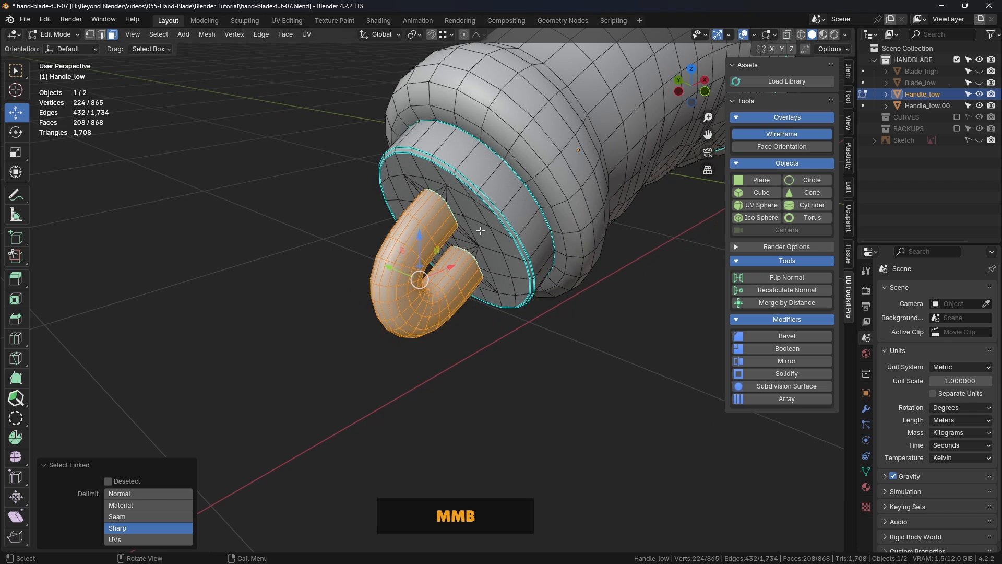
key("l")
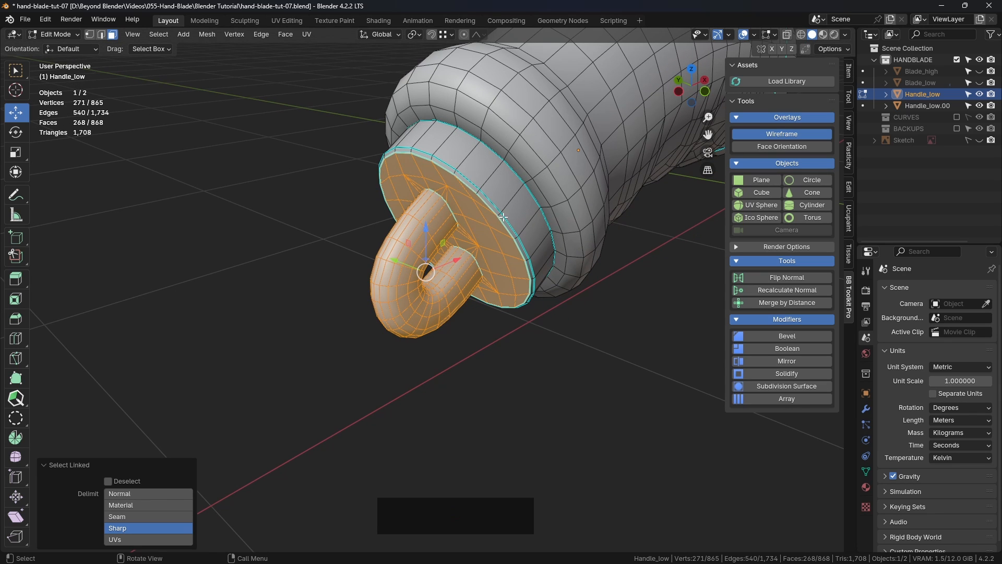
key("l")
Step: Separate the selected pommel faces into their own object, return to Object Mode and clear the selection
middle_click_drag(504, 221, 458, 313)
scroll(424, 167, "down", 2)
key("p")
left_click(457, 314)
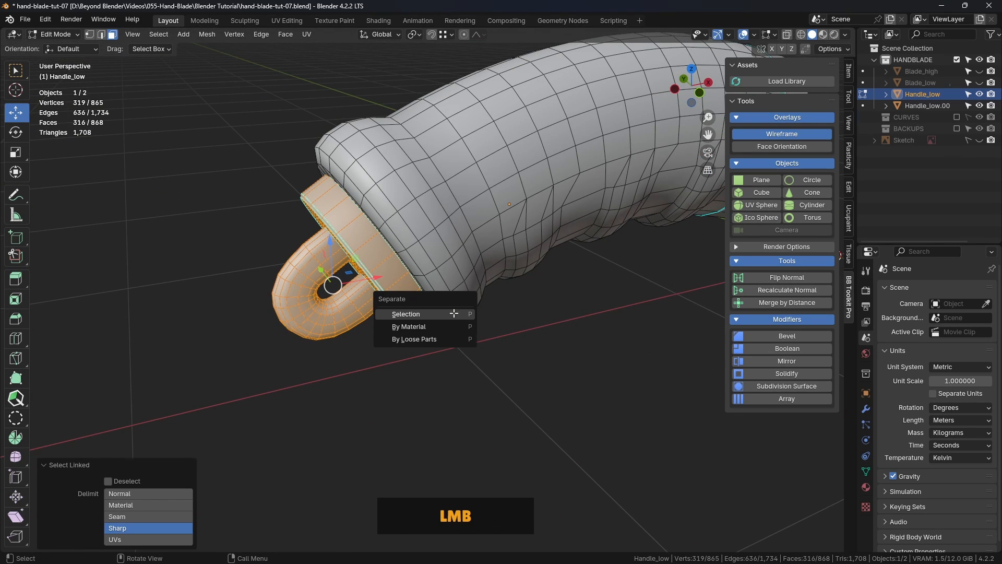
key("Tab")
left_click(371, 315)
left_click(580, 314)
scroll(584, 314, "down", 2)
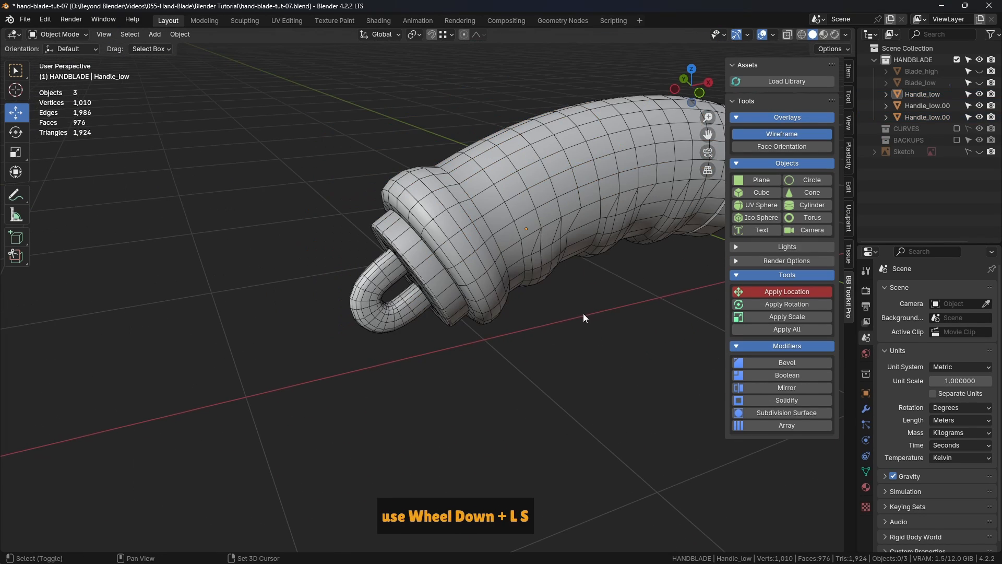
middle_click_drag(584, 314, 396, 308, "shift")
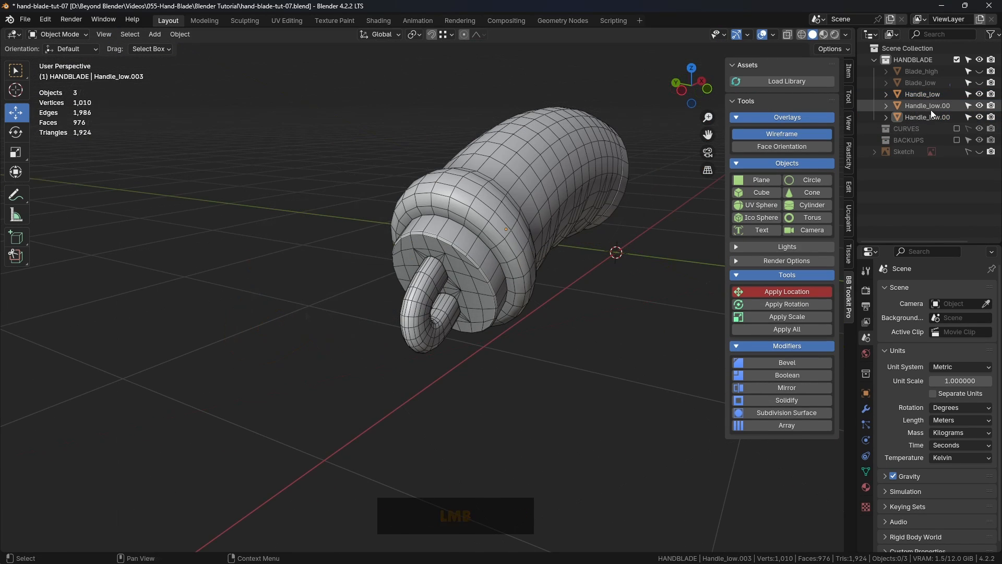
Step: Rename the object Handle_low.002 as Handle_1
left_click(932, 107)
double_click(925, 106)
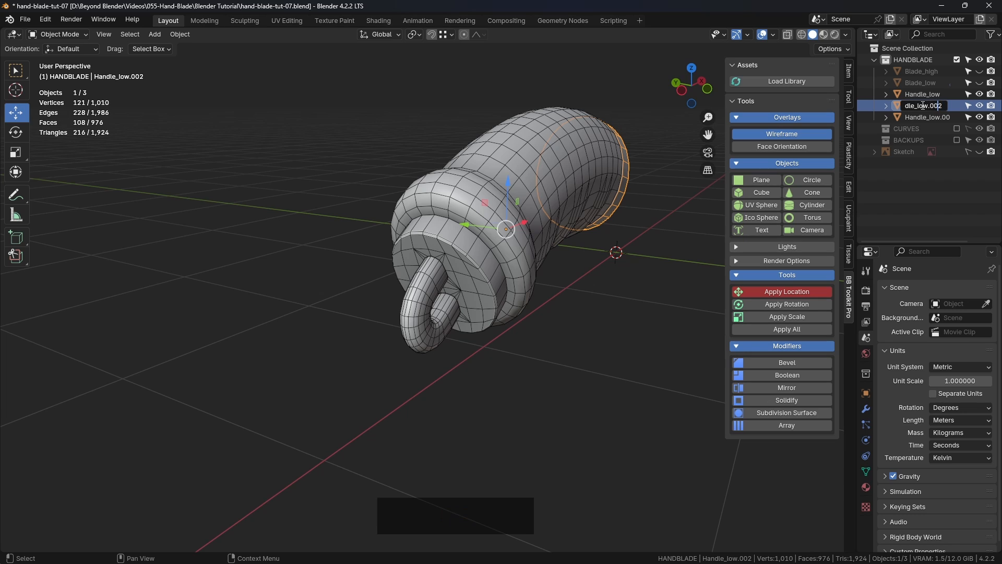
left_click_drag(917, 106, 943, 106)
type("1")
key("Return")
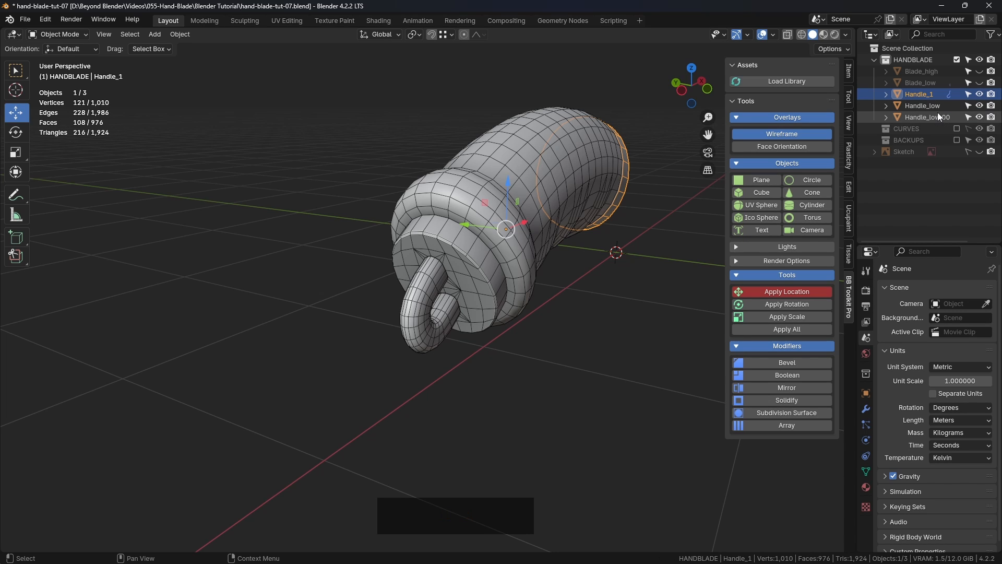
Step: Rename the pommel object Handle_low.003 as Handle_2
double_click(933, 116)
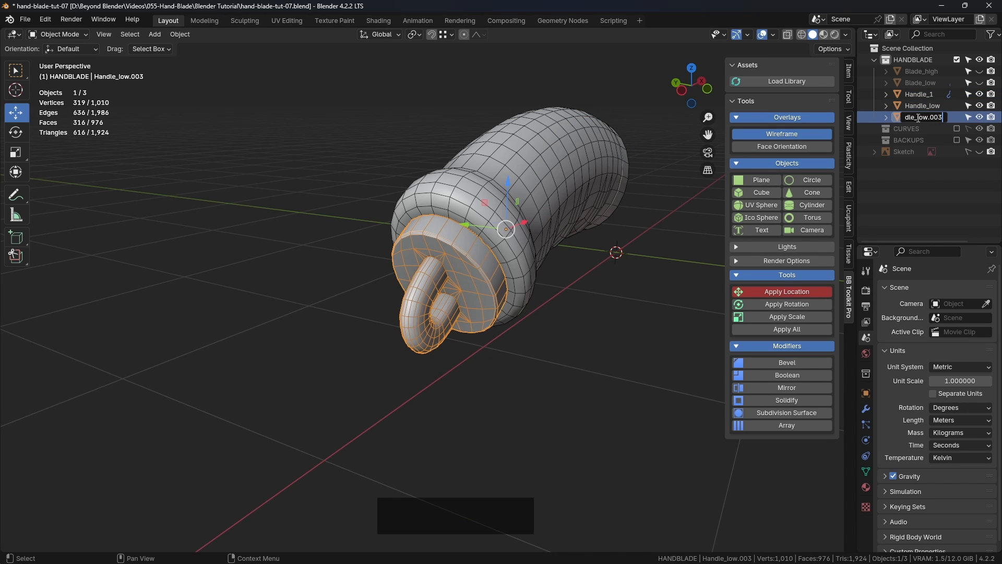
left_click_drag(918, 117, 943, 117)
type("2")
key("Return")
Step: Isolate Handle_low in local view and enter Edit Mode on it
left_click(931, 118)
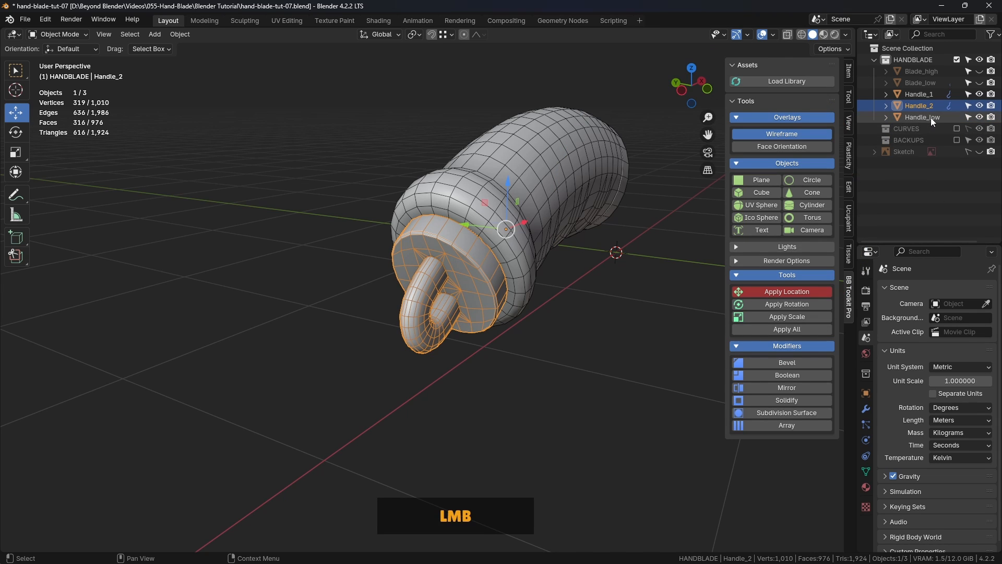
middle_click_drag(609, 230, 448, 236, "shift")
key("KP_Divide")
scroll(401, 248, "up", 2)
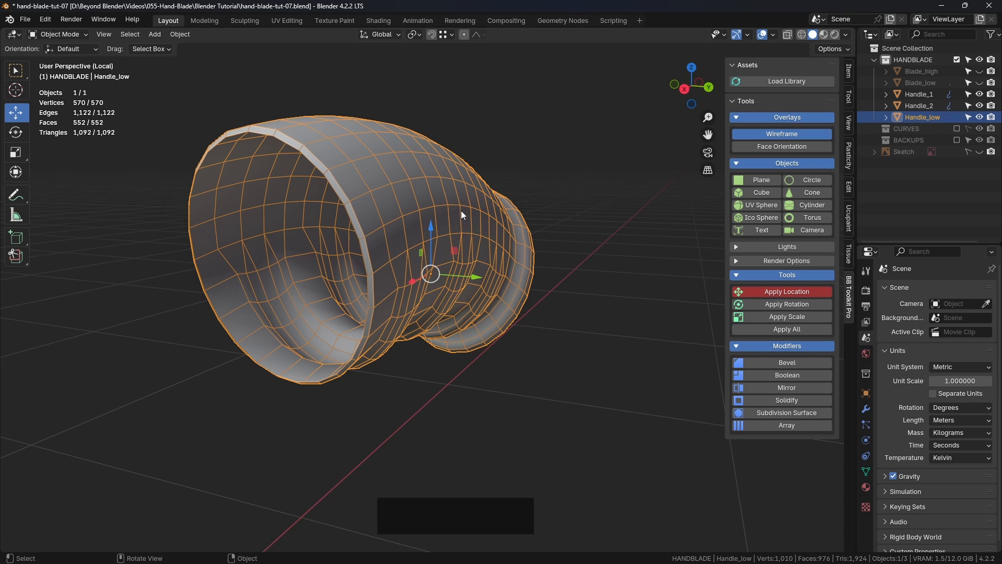
mouse_move(453, 217)
middle_mouse_down("shift")
mouse_move(493, 212)
mouse_move(471, 217)
middle_mouse_up("shift")
key("ctrl+Tab")
left_click(554, 217)
middle_click_drag(548, 219, 504, 228)
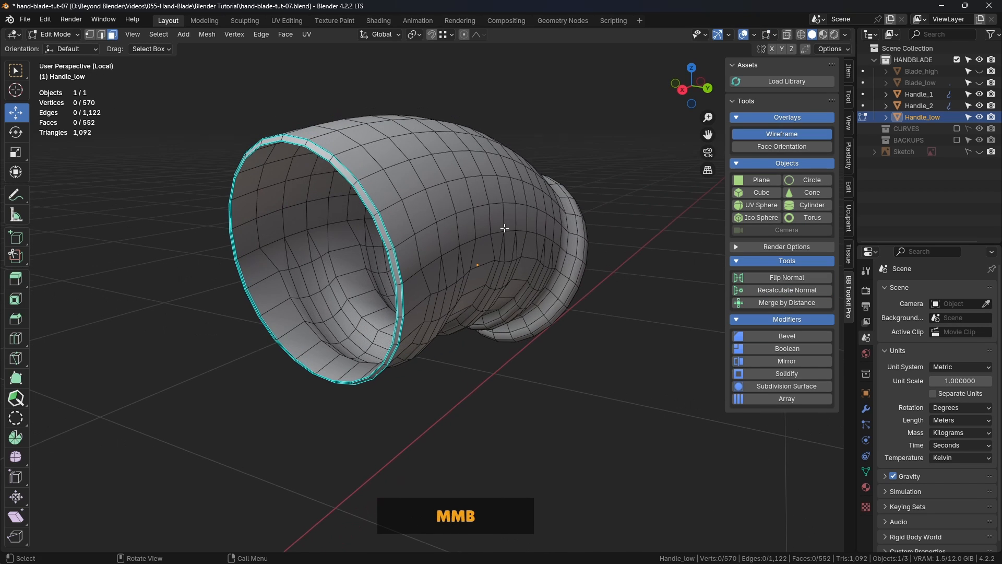
Step: In edge select mode, select the edge loop around the handle's open blade-side end
key("alt")
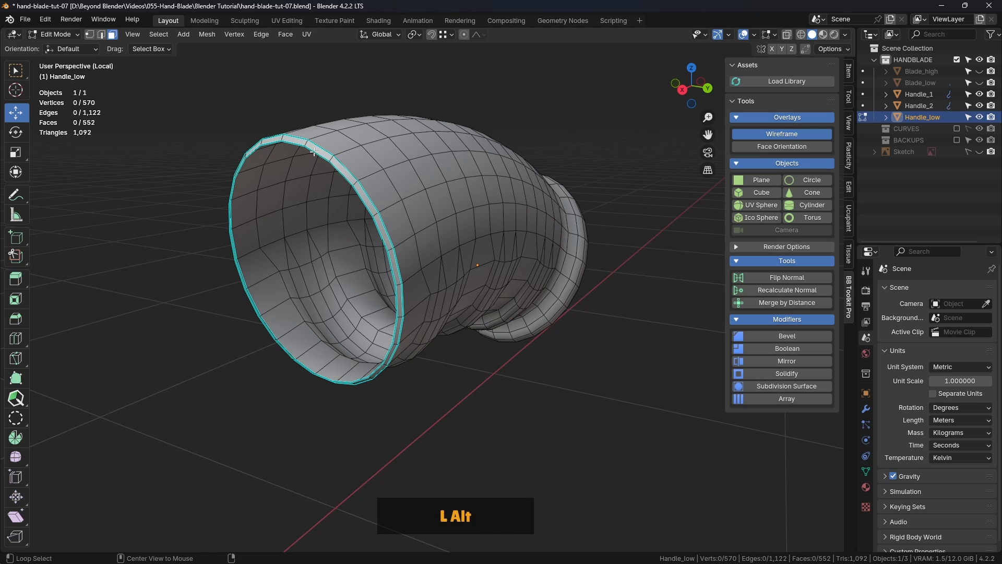
key("alt")
left_click(309, 149, "alt")
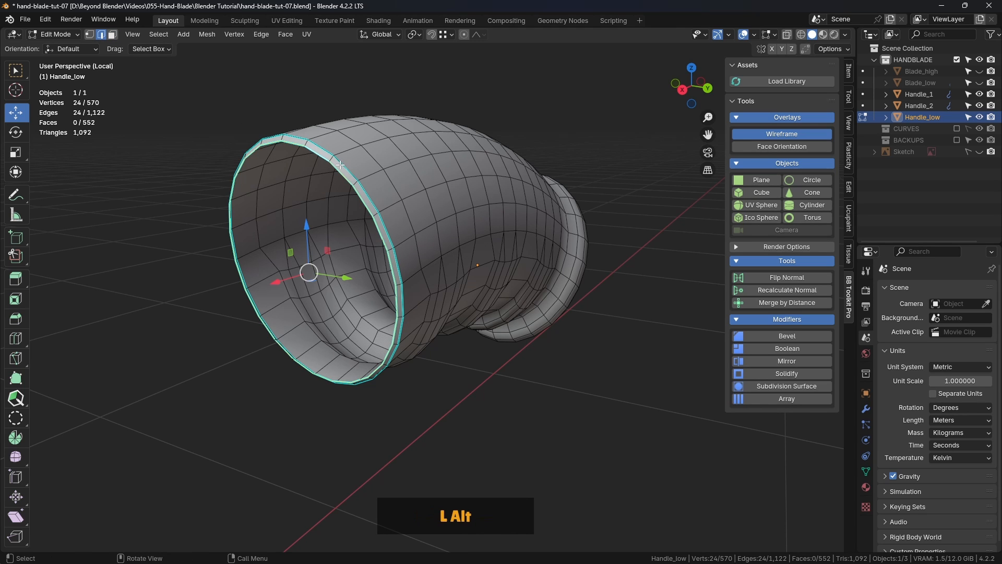
middle_click_drag(343, 186, 400, 188)
Step: Close the blade-side opening with Grid Fill and set its span to 6
left_click(288, 35)
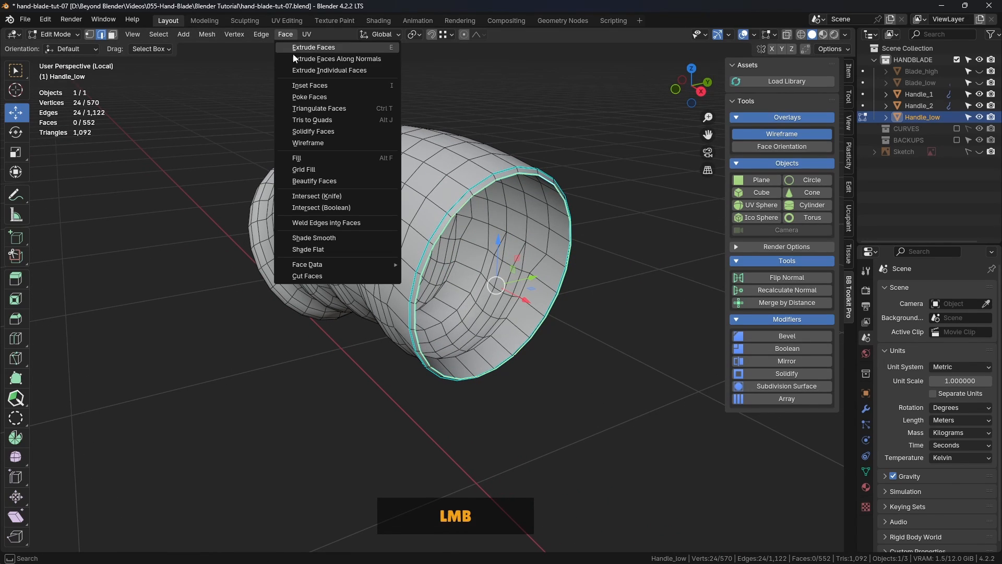
left_click(312, 170)
middle_click_drag(449, 225, 494, 236)
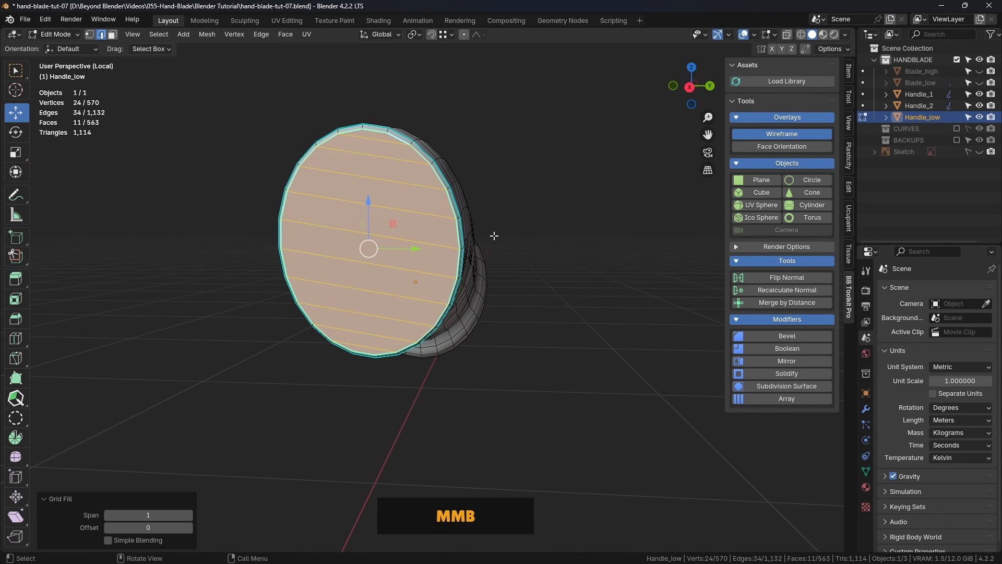
left_click(188, 515)
left_click(188, 515)
left_click(188, 515)
left_click(188, 515)
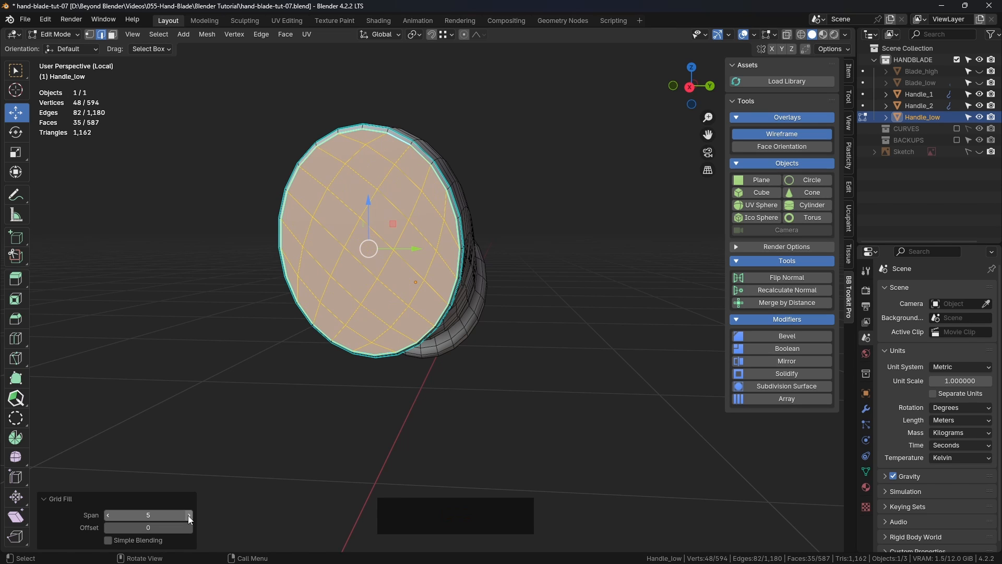
left_click(188, 516)
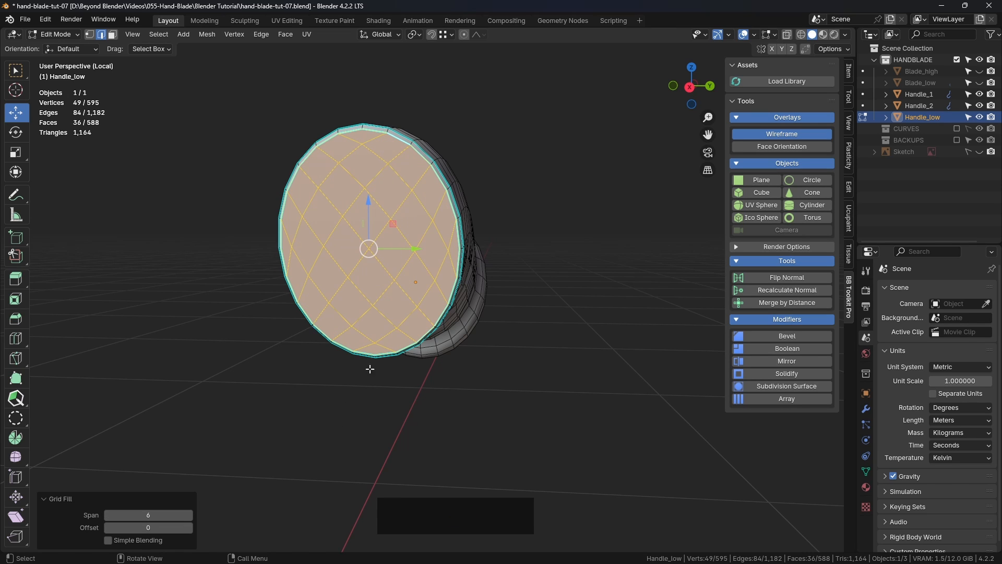
middle_click_drag(433, 254, 399, 305)
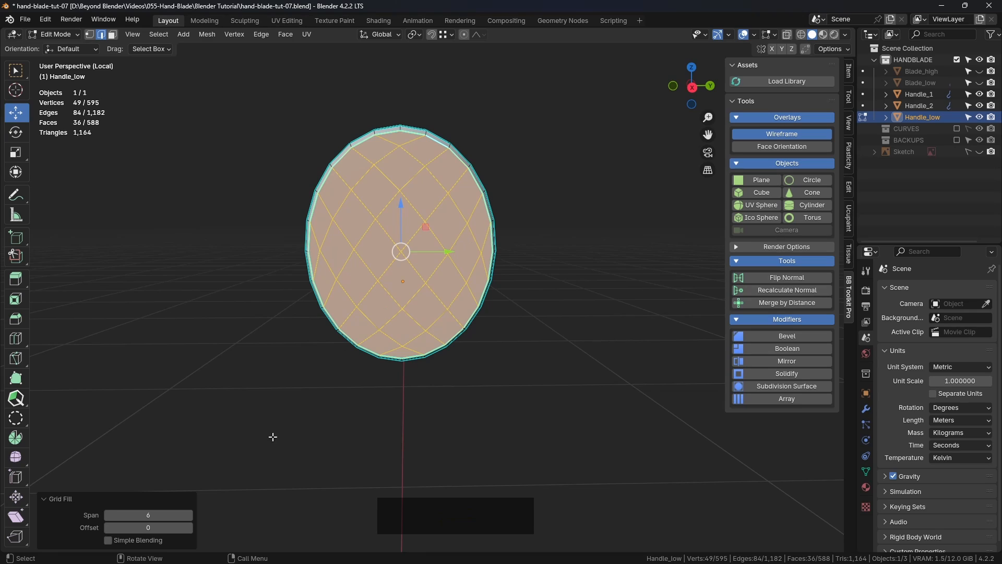
Step: Increase the blade-side Grid Fill's offset to rotate its grid and clear the selection
left_click(190, 528)
left_click(189, 527)
left_click(189, 528)
middle_click_drag(430, 309, 573, 286)
left_click(529, 403)
Step: Select the edge loop around the handle's pommel-side opening and close it with Grid Fill
middle_click_drag(528, 404, 449, 239)
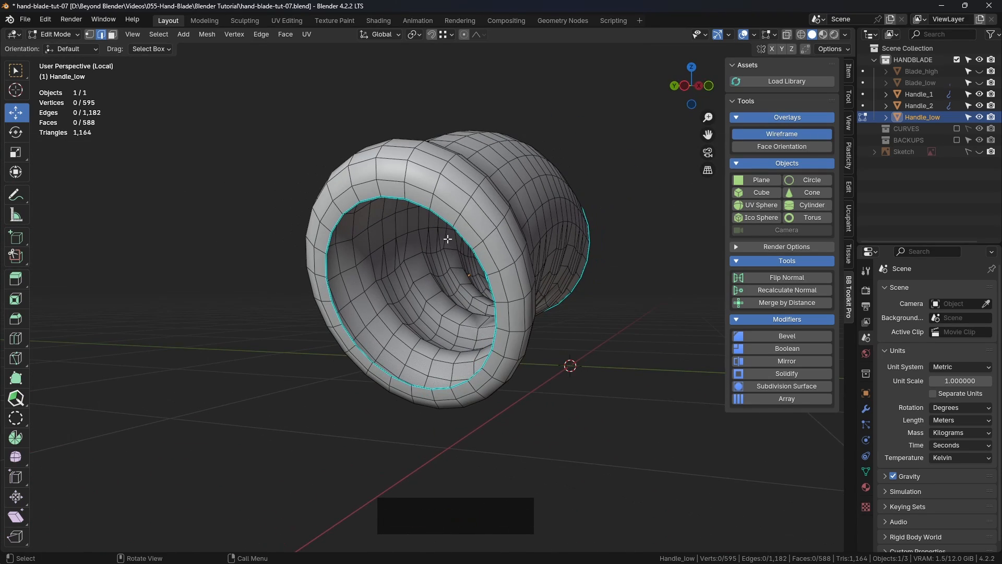
left_click(444, 380, "alt")
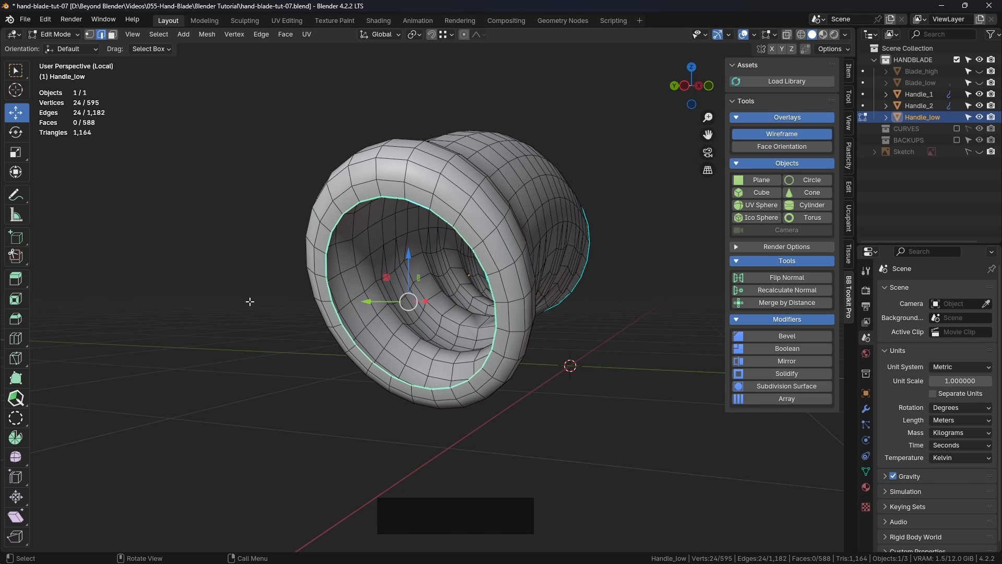
middle_click_drag(309, 256, 334, 250)
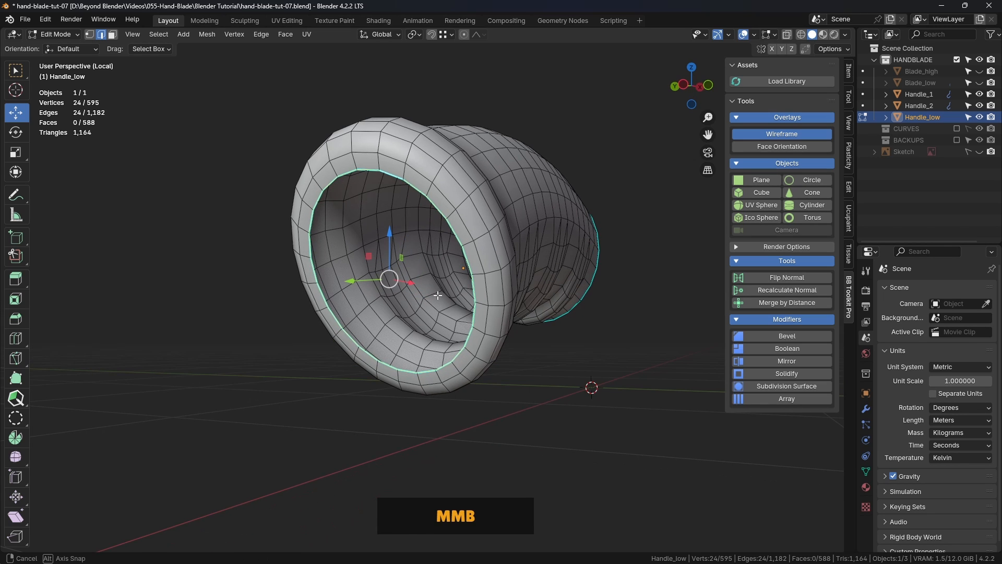
left_click(285, 34)
left_click(303, 169)
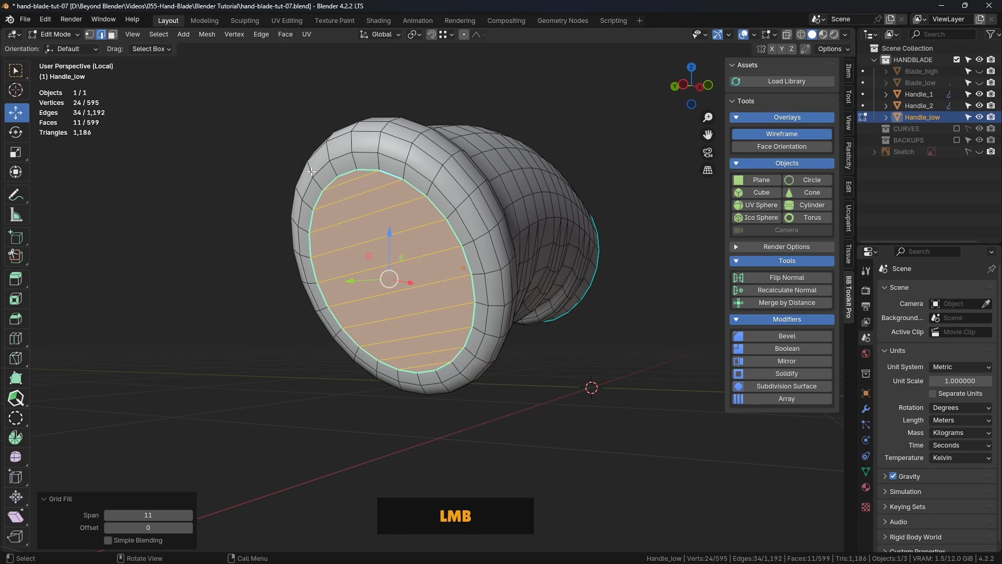
middle_click_drag(304, 169, 313, 152)
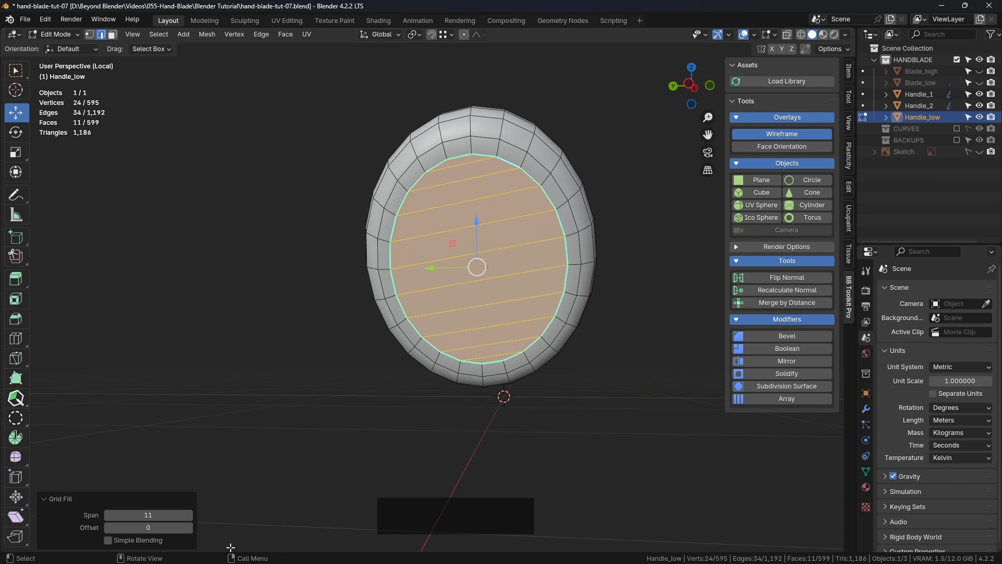
Step: Set the pommel-side Grid Fill's offset to 7
left_click(189, 528)
left_click(189, 529)
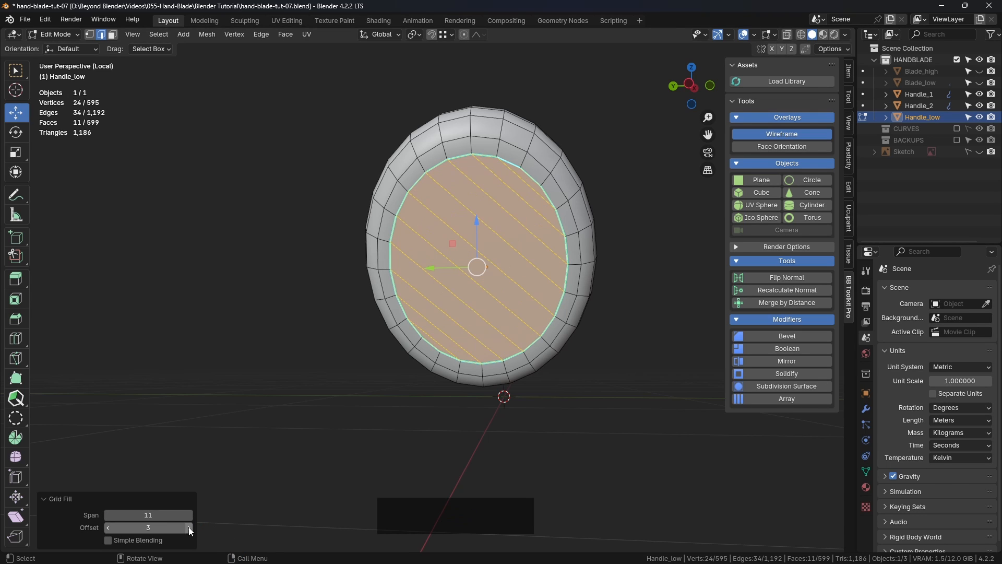
left_click(189, 528)
left_click(189, 528)
left_click(189, 528)
Step: Set the pommel-side Grid Fill to span 6 and offset 3, and clear the selection
left_click(107, 514)
left_click(107, 515)
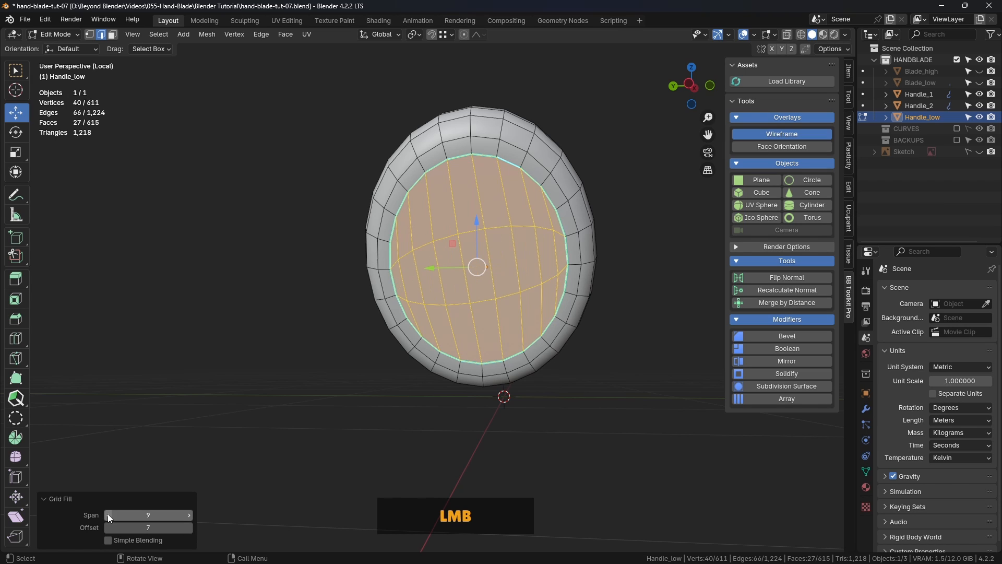
left_click(108, 514)
left_click(108, 515)
left_click(107, 515)
left_click(108, 515)
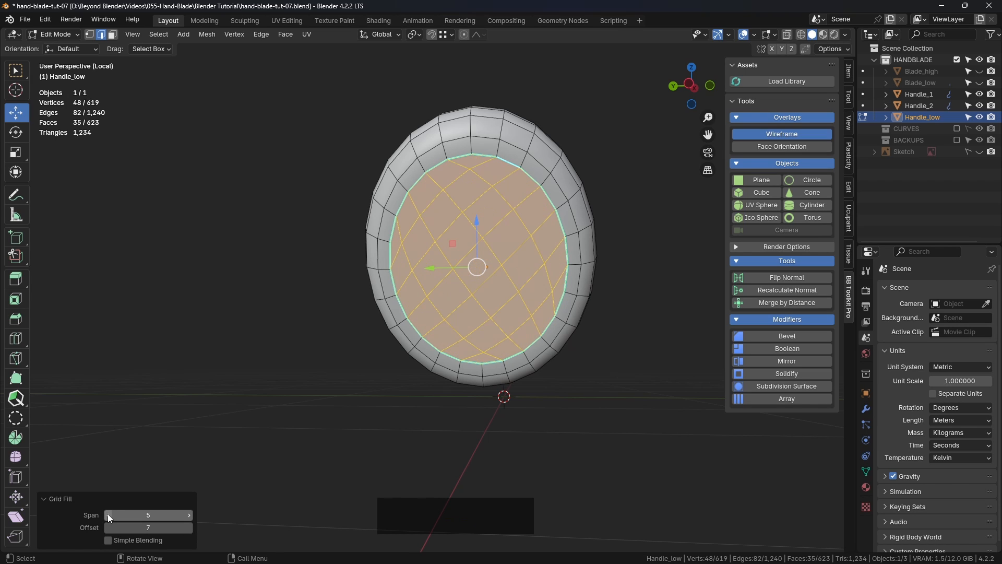
left_click(189, 515)
mouse_move(118, 531)
left_mouse_down()
mouse_move(91, 531)
mouse_move(108, 528)
left_mouse_up()
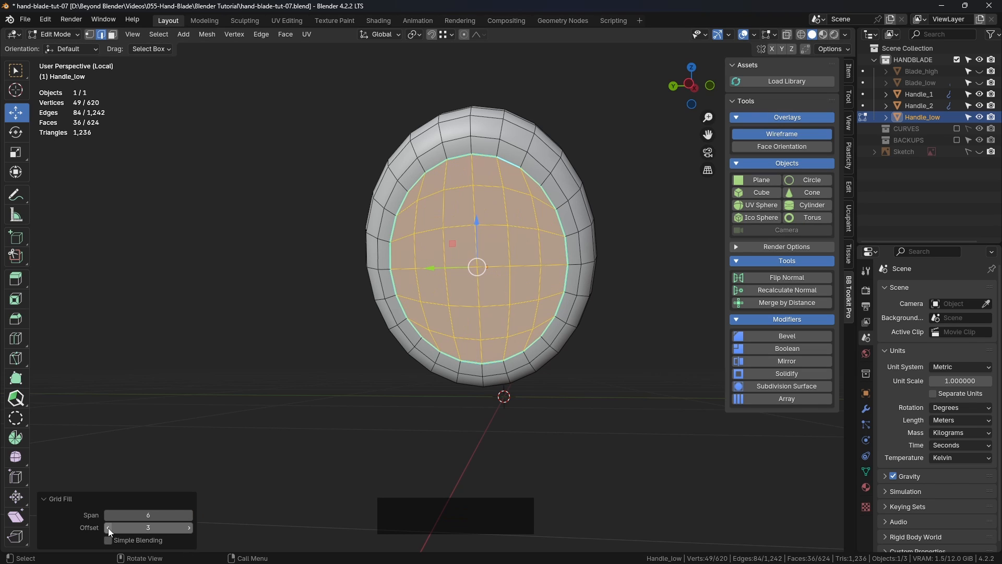
left_click(612, 395)
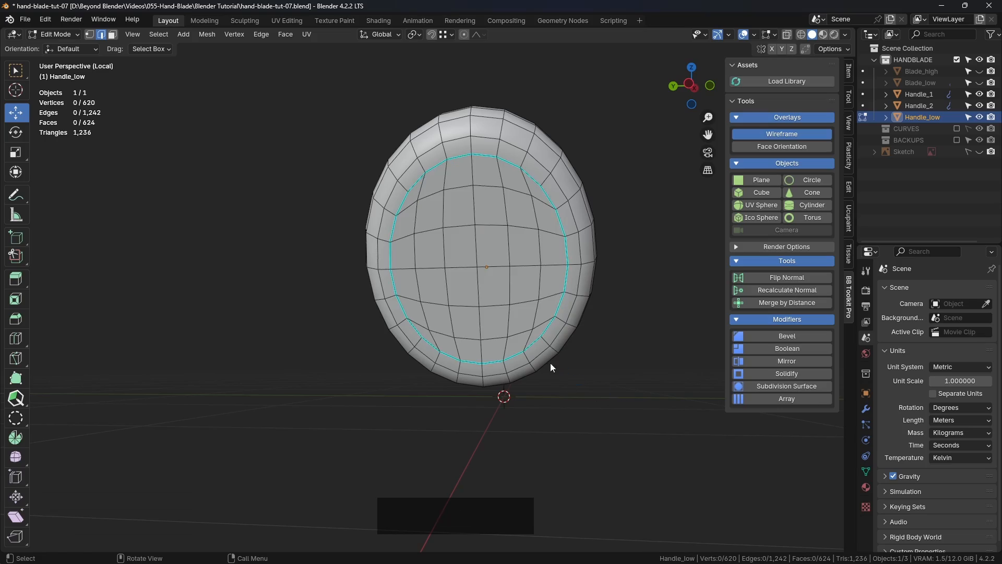
Step: Switch Handle_low back to Object Mode and deselect it
middle_click_drag(550, 362, 602, 329)
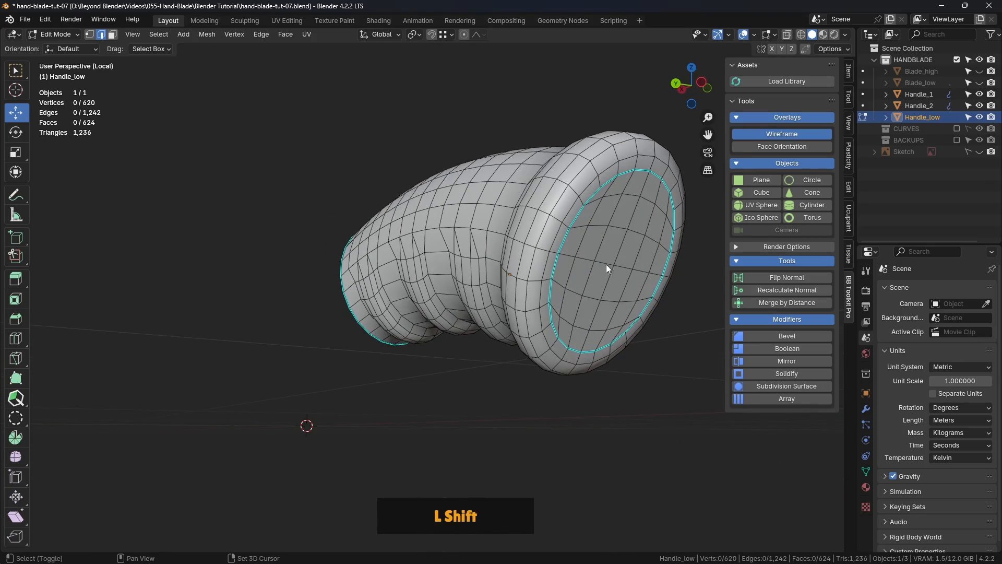
middle_click_drag(605, 264, 475, 304)
scroll(415, 321, "down", 2)
left_click(622, 262)
key("ctrl+Tab")
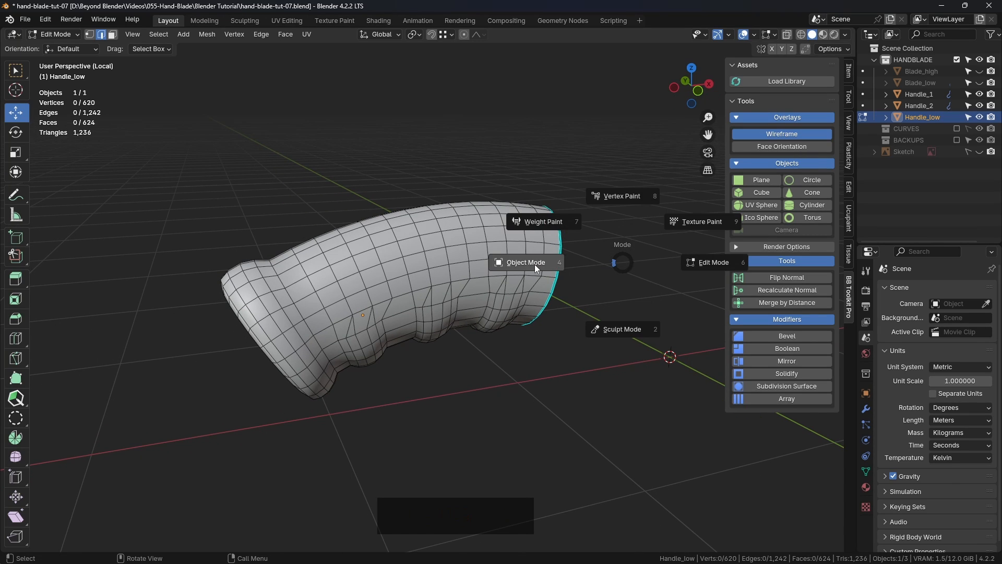
left_click(534, 264)
left_click(621, 267)
scroll(637, 266, "down", 1)
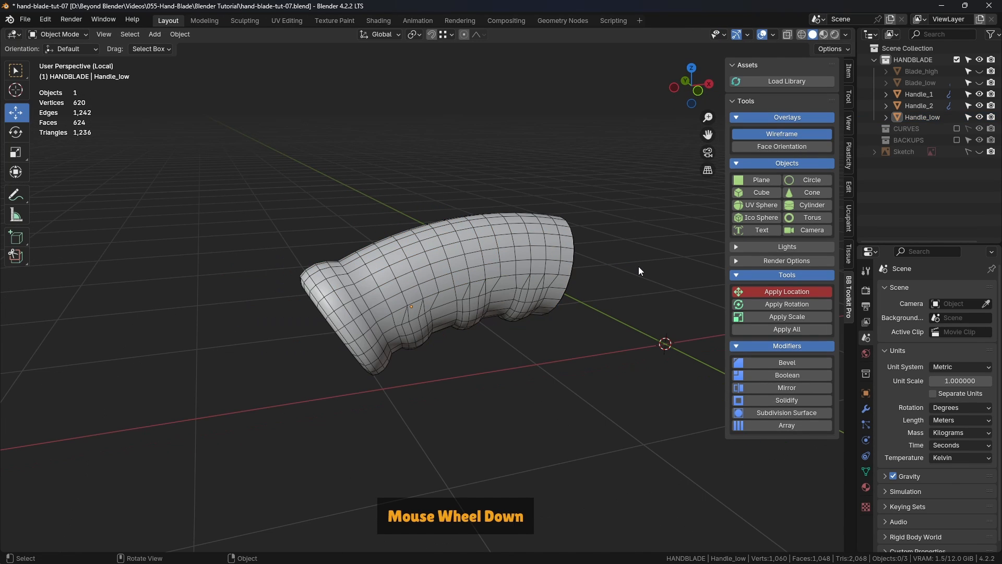
Step: Rename the object Handle_2 as Handle_part2
left_click(495, 253)
double_click(936, 106)
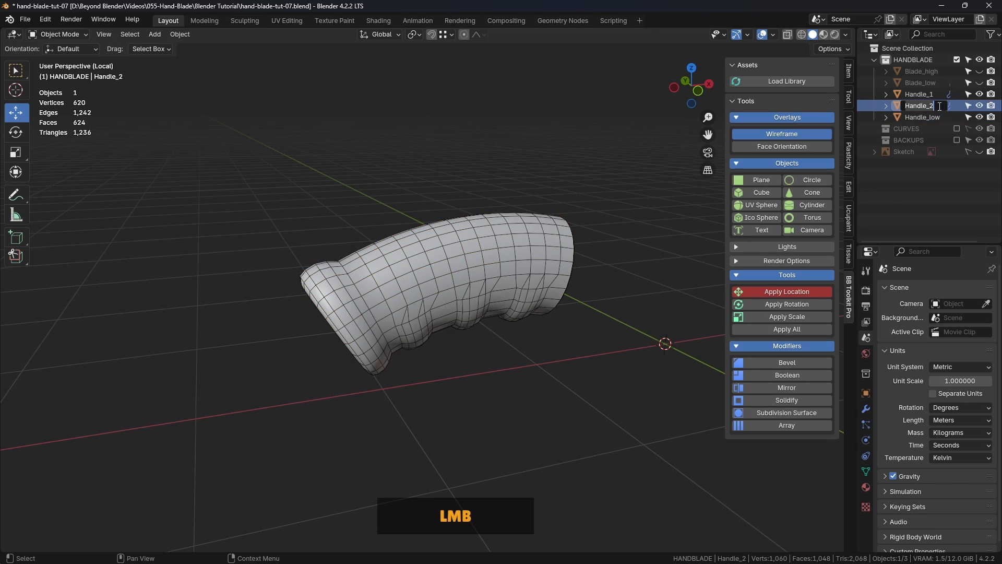
left_click(932, 106)
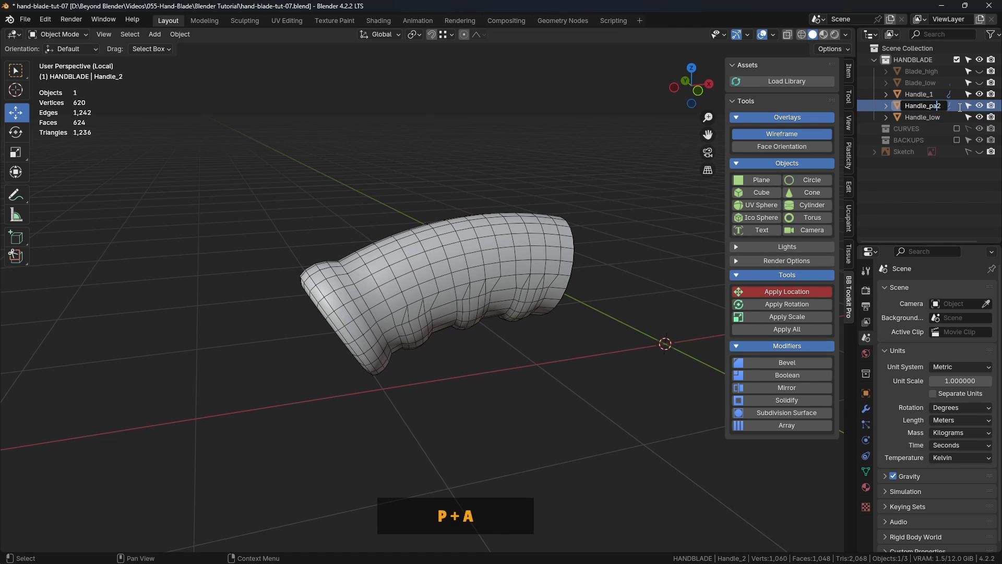
type("part")
key("Return")
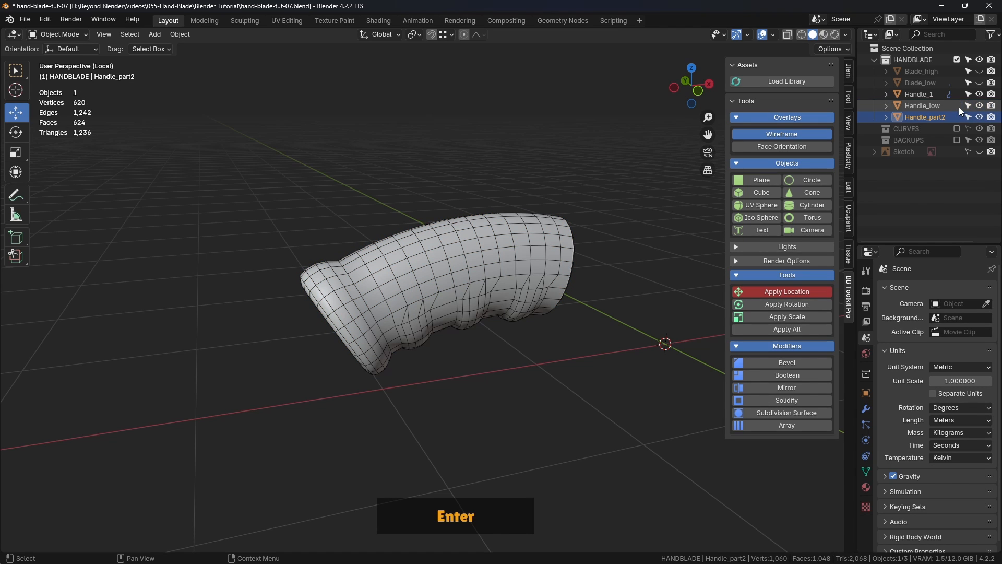
Step: Rename the object Handle_1 as Handle_low_part1
double_click(937, 96)
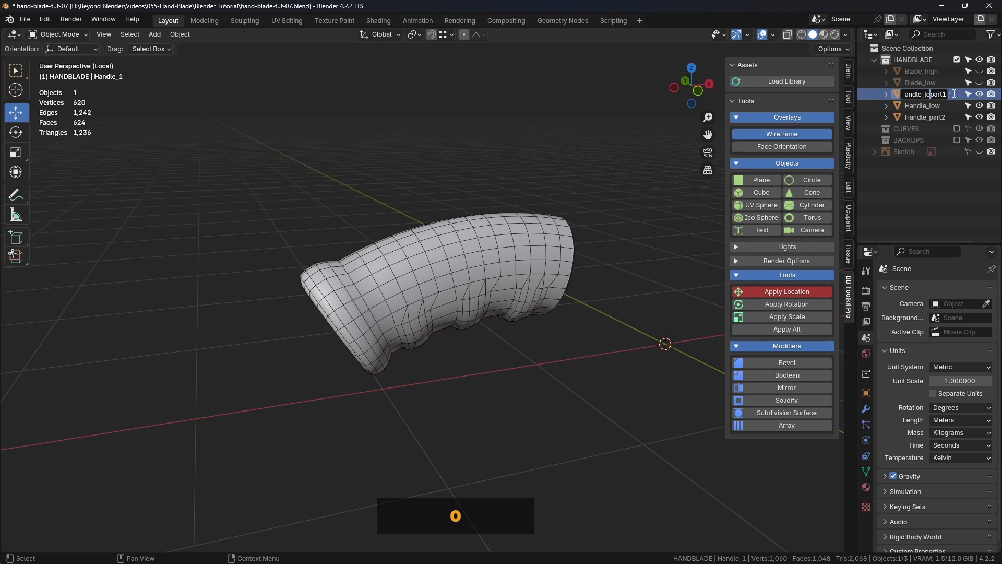
type("_")
key("Return")
Step: Rename the object Handle_part2 as Handle_low_part2 and clear the selection
double_click(935, 118)
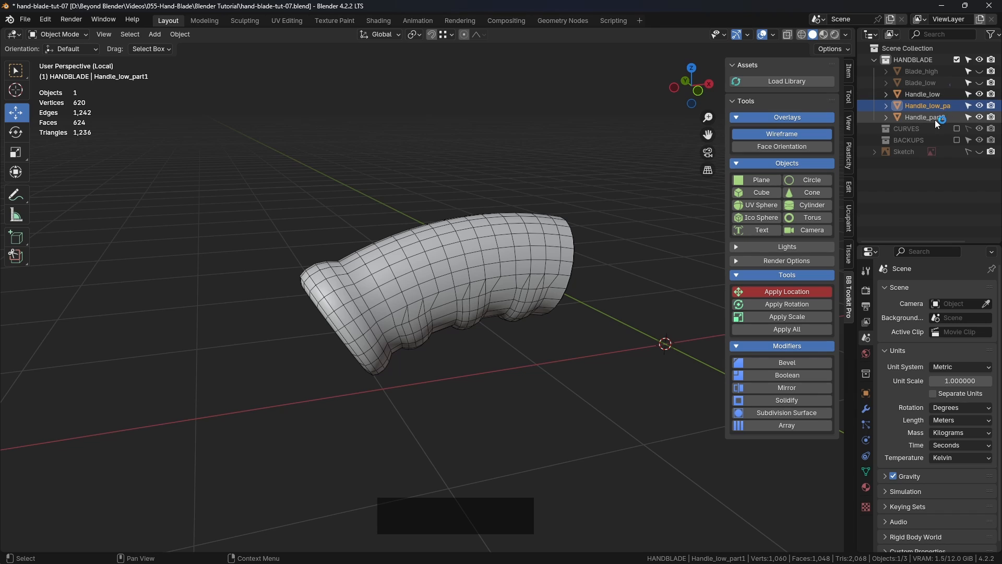
left_click(927, 119)
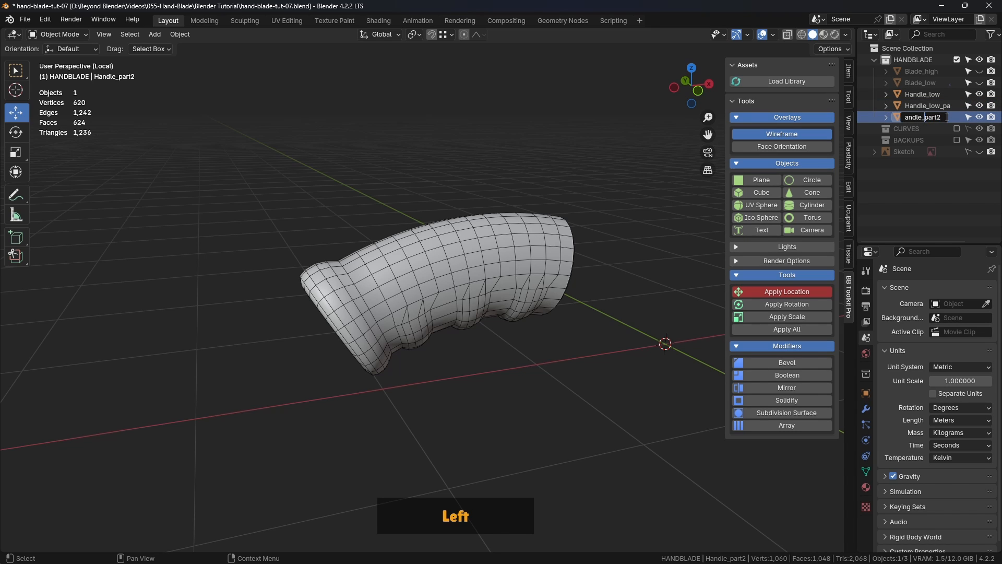
type("low_")
key("Return")
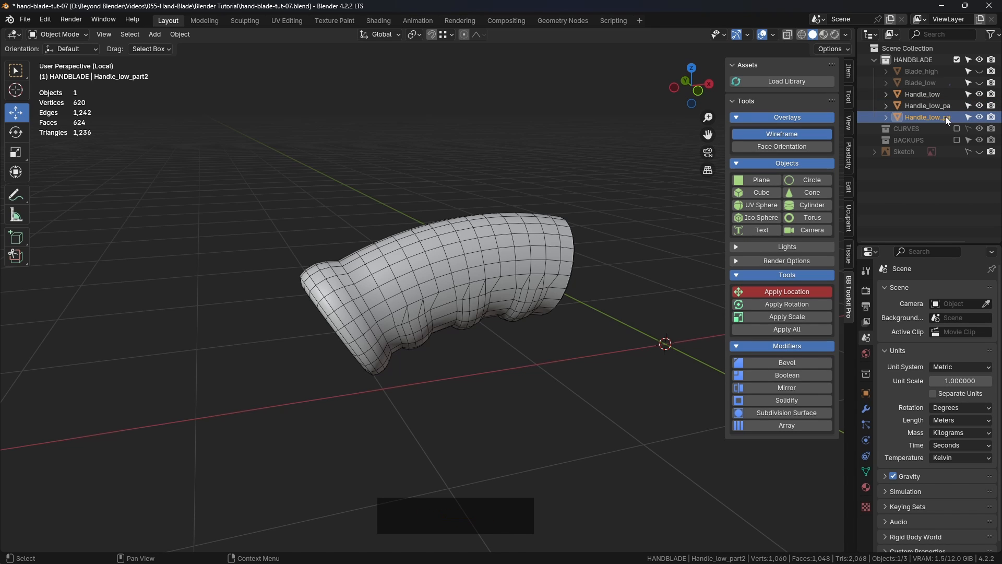
left_click(946, 105)
left_click(924, 95)
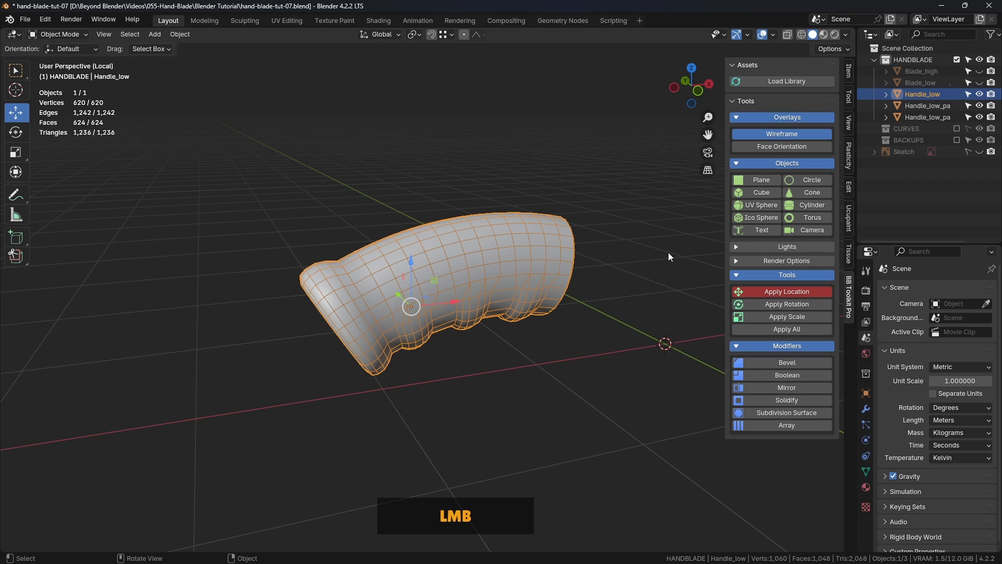
left_click(671, 175)
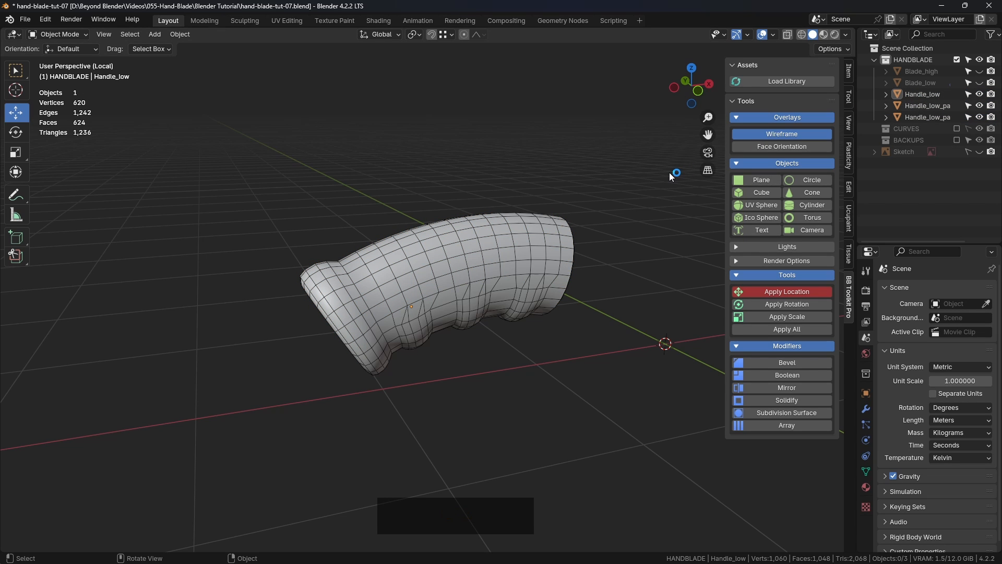
Step: Isolate the pommel piece Handle_low_part2 in Local View and put it in Edit Mode
key("KP_Divide")
middle_click_drag(552, 299, 390, 295, "shift")
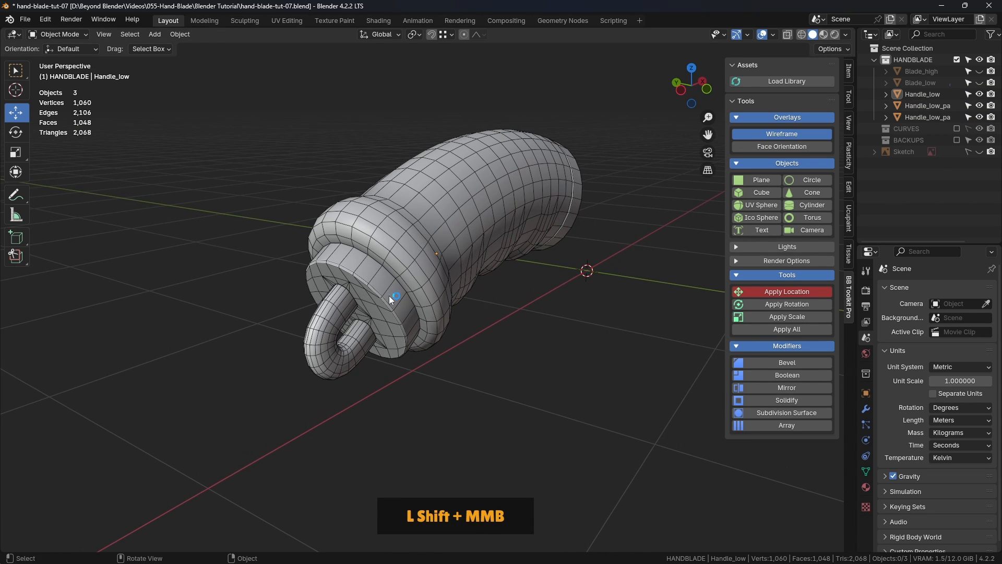
left_click(389, 295)
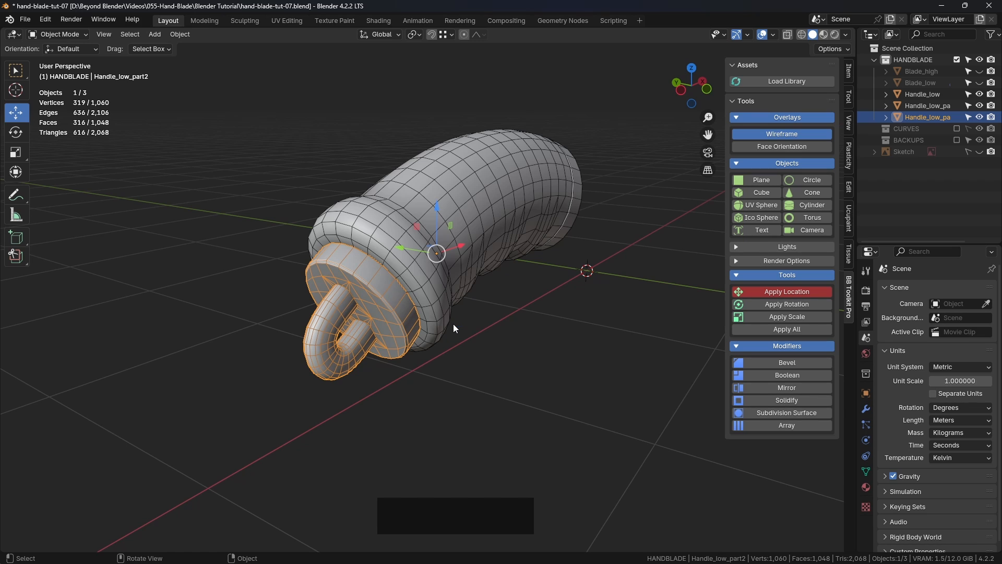
key("KP_Divide")
middle_click_drag(453, 324, 451, 287)
scroll(389, 294, "down", 2)
key("Tab")
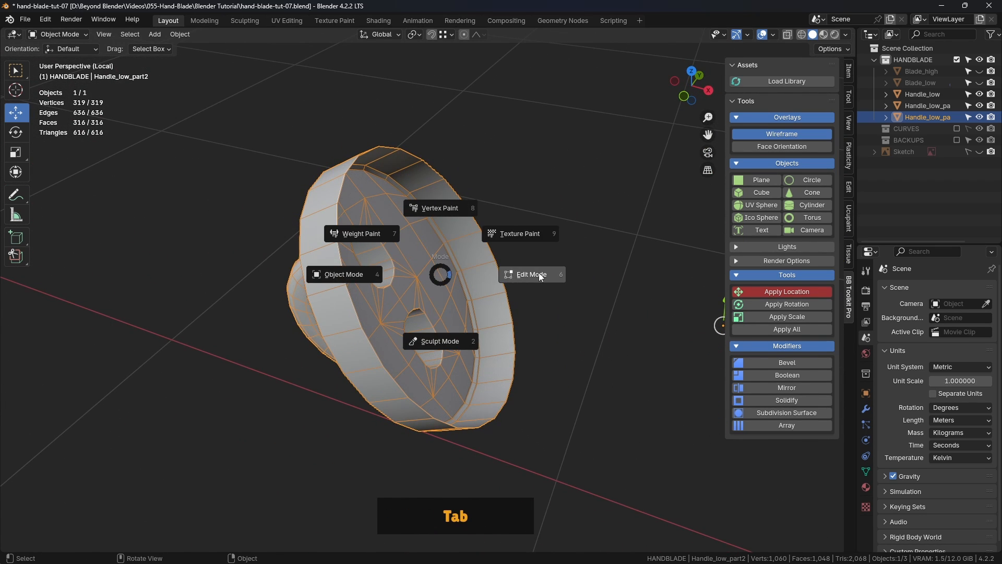
left_click(538, 272)
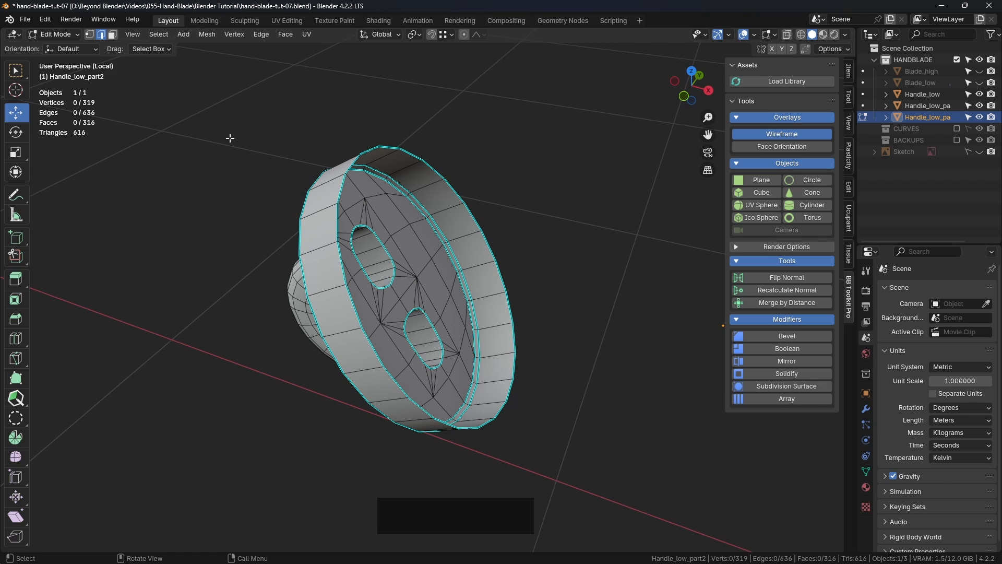
Step: Select the rim edge loop around the open back of Handle_low_part2 and close it with Grid Fill
left_click(342, 191, "alt")
middle_click_drag(550, 271, 464, 178)
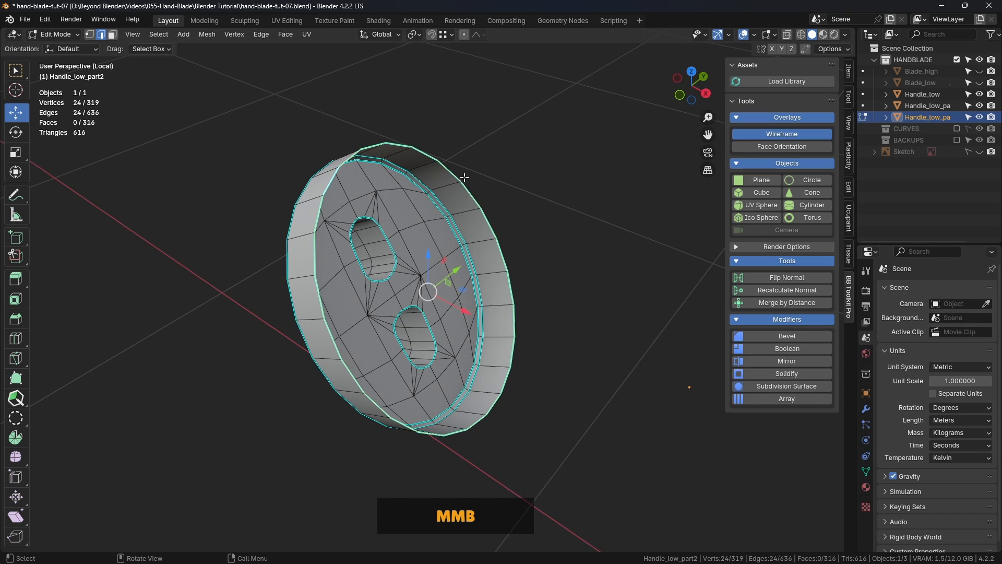
left_click(286, 34)
left_click(327, 168)
middle_click_drag(365, 220, 404, 229, "shift")
scroll(403, 228, "down", 2)
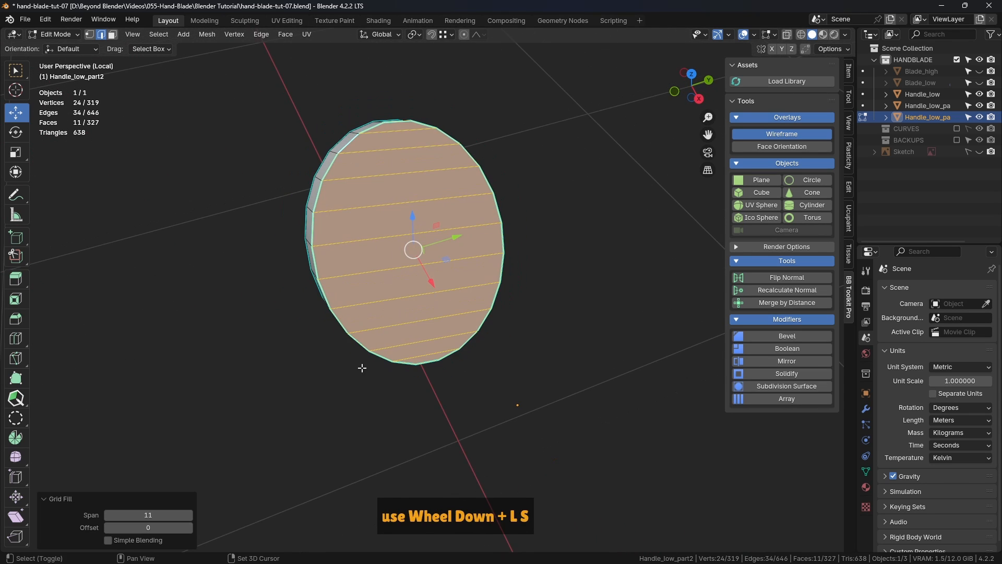
Step: Set the Grid Fill on Handle_low_part2 to offset 5 and span 6
left_click(189, 527)
left_click(189, 528)
left_click(189, 527)
left_click(188, 528)
left_click(189, 528)
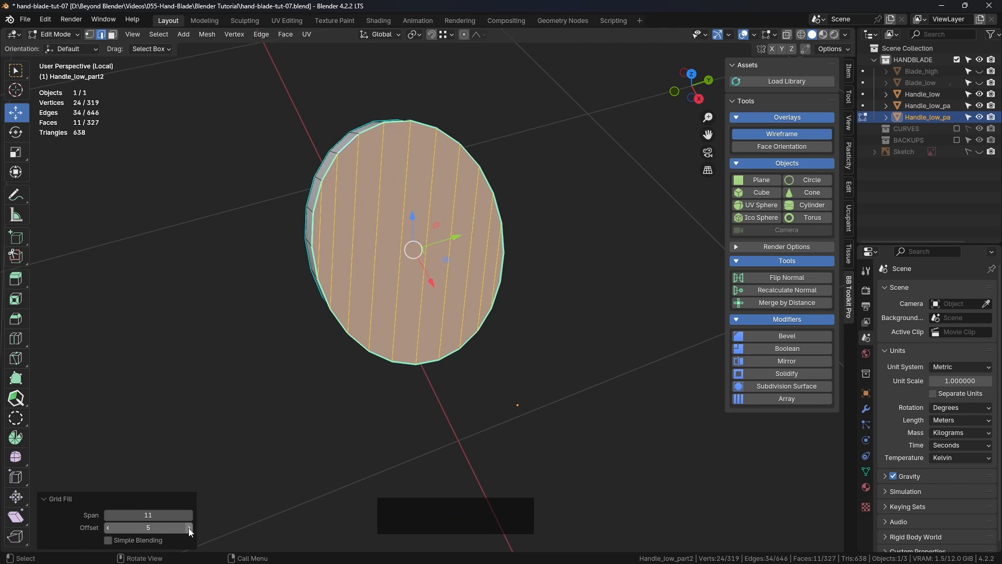
left_click(108, 514)
left_click(107, 515)
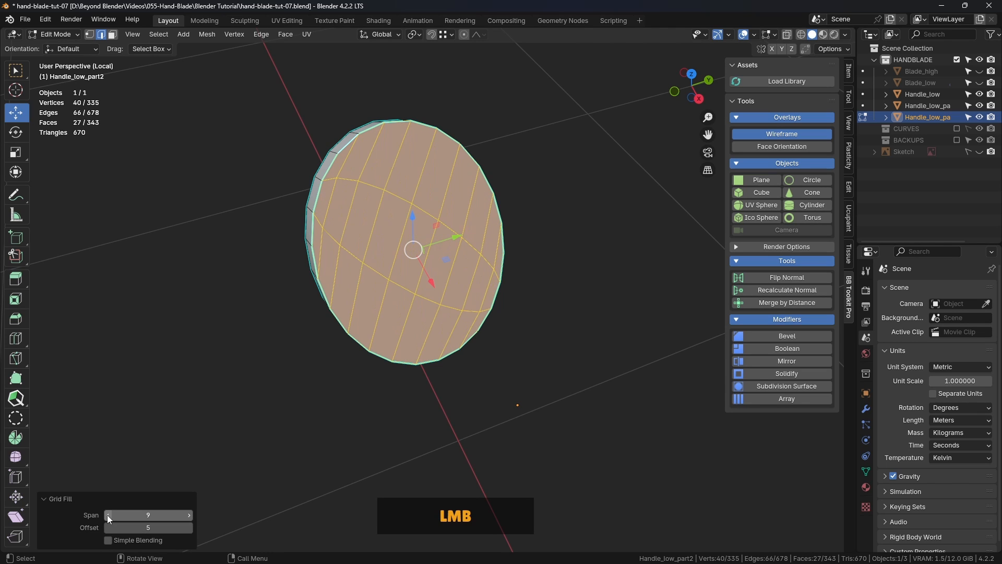
left_click(108, 515)
left_click(107, 515)
left_click(107, 515)
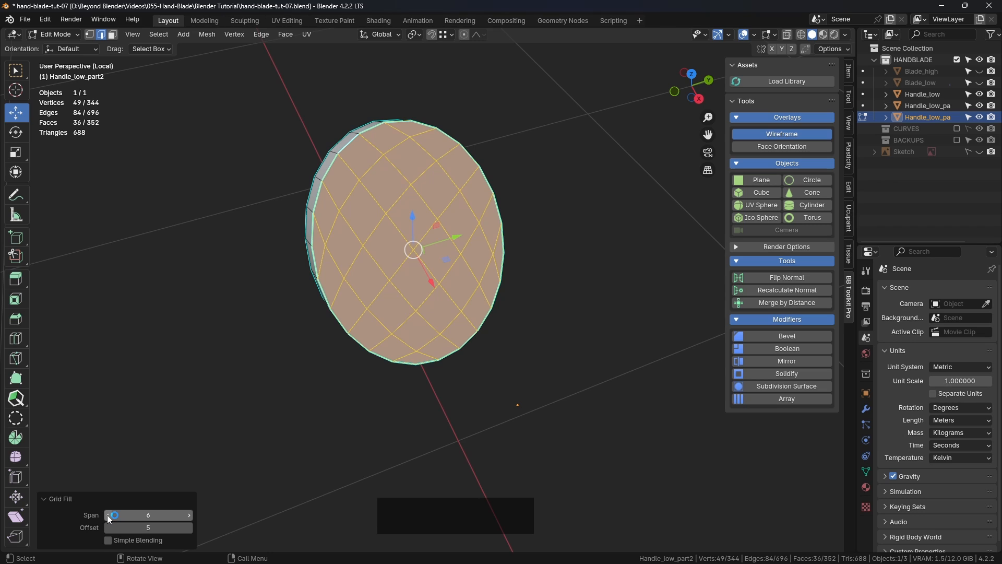
Step: Lower the offset of the Handle_low_part2 Grid Fill until its lines follow the oval's axes, and clear the selection
left_click(190, 528)
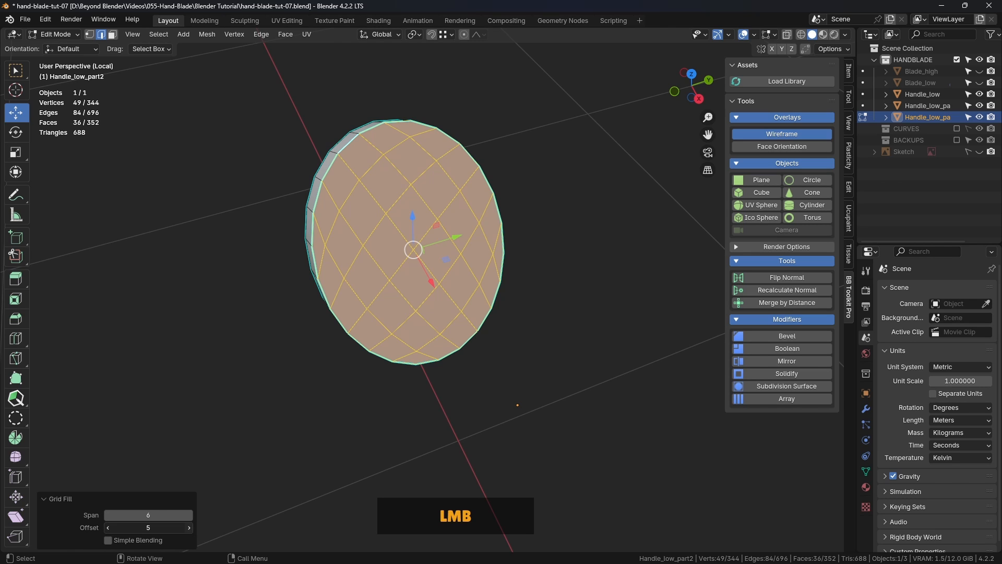
left_click(108, 530)
left_click(107, 528)
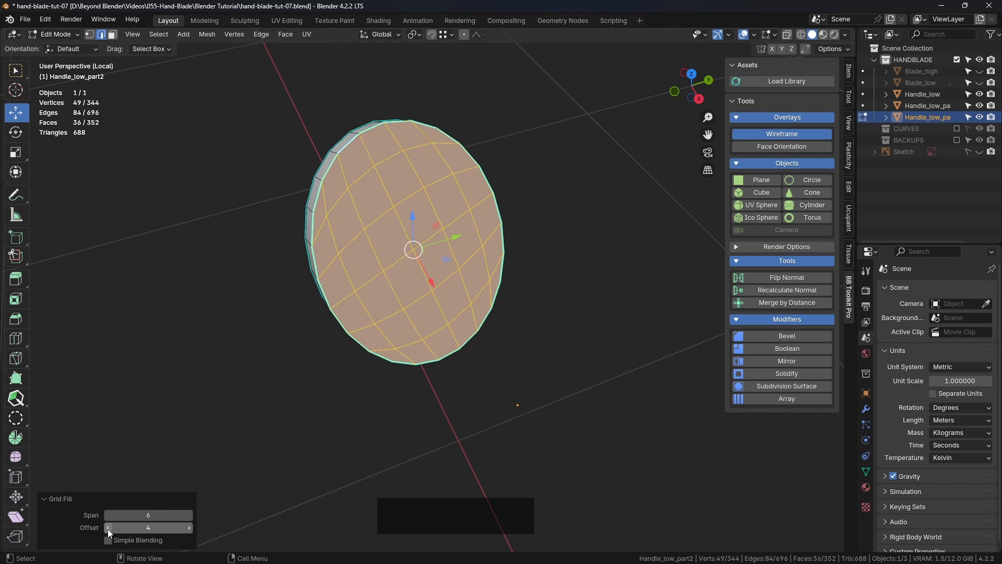
middle_click_drag(158, 496, 158, 497)
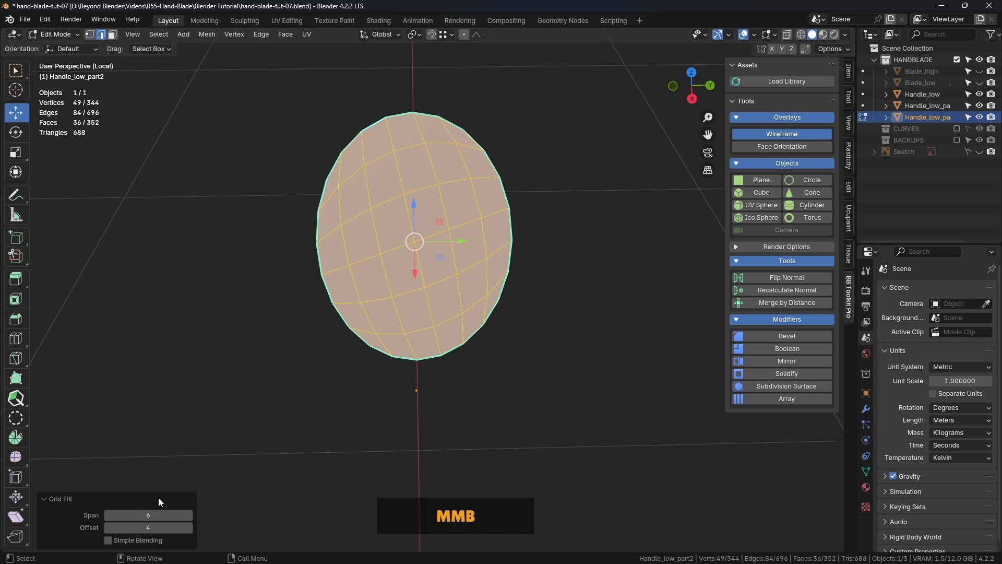
left_click(108, 526)
middle_click_drag(387, 381, 431, 313)
left_click(448, 390)
Step: Return Handle_low_part2 to Object Mode, deselect it and leave Local View
key("ctrl+Tab")
left_click(440, 280)
left_click(487, 312)
key("KP_Divide")
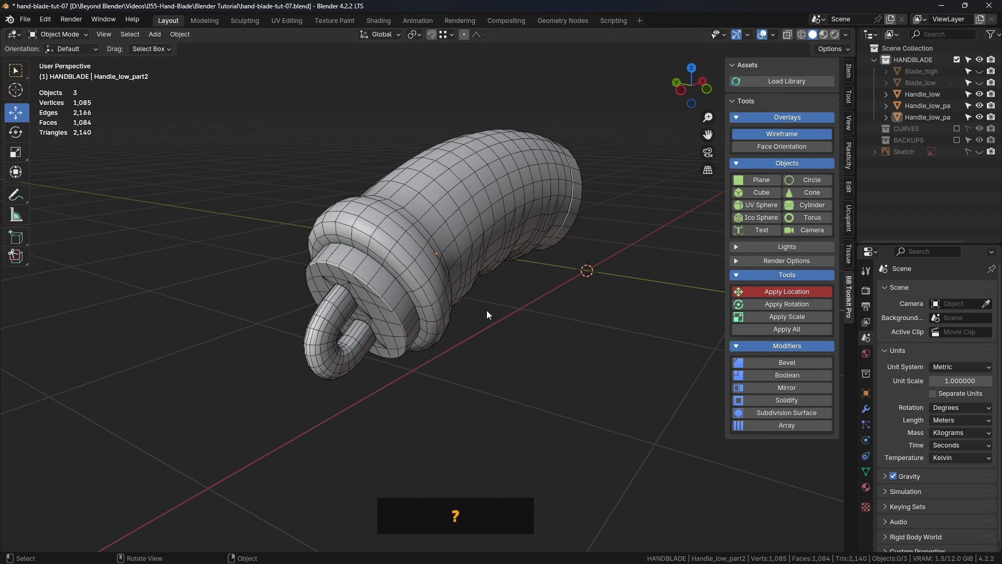
Step: Isolate the blade-side end ring Handle_low_part1 in Local View and put it in Edit Mode
middle_click_drag(499, 308, 446, 324)
left_click(466, 231)
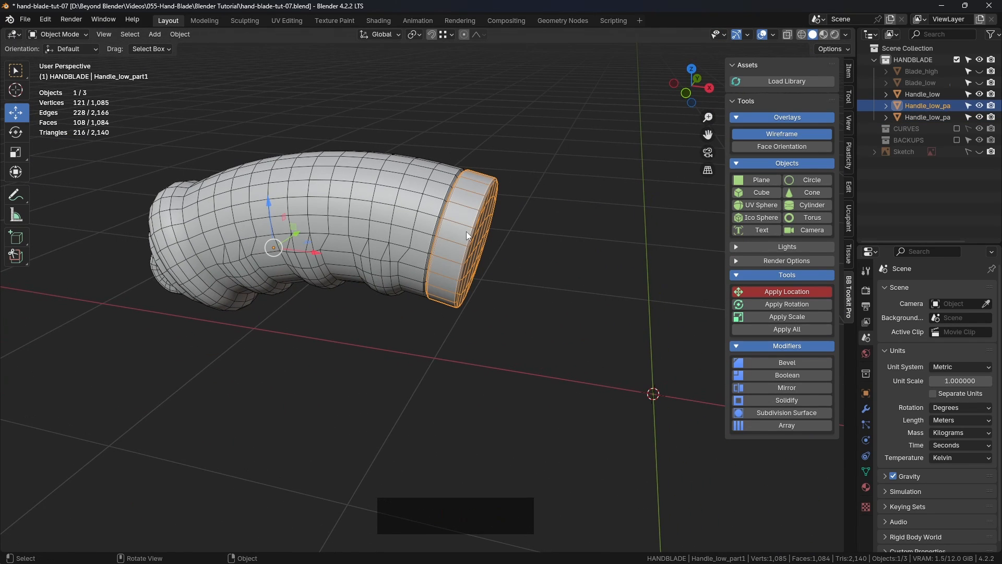
key("KP_Divide")
middle_click_drag(444, 233, 541, 242)
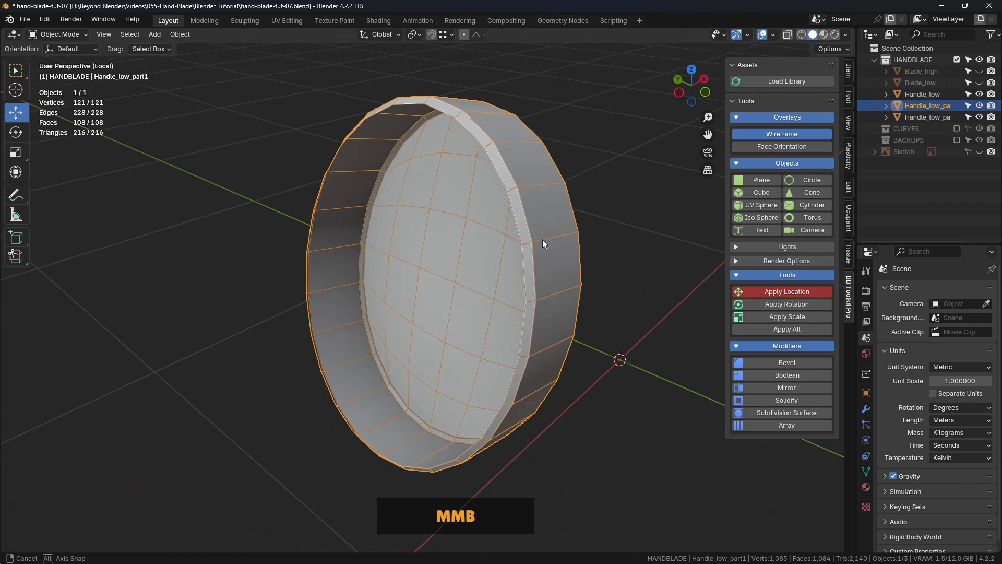
key("ctrl+Tab")
left_click(574, 240)
Step: Select the rim edge loop of the open side of Handle_low_part1 and close it with Grid Fill
left_click(490, 175, "alt")
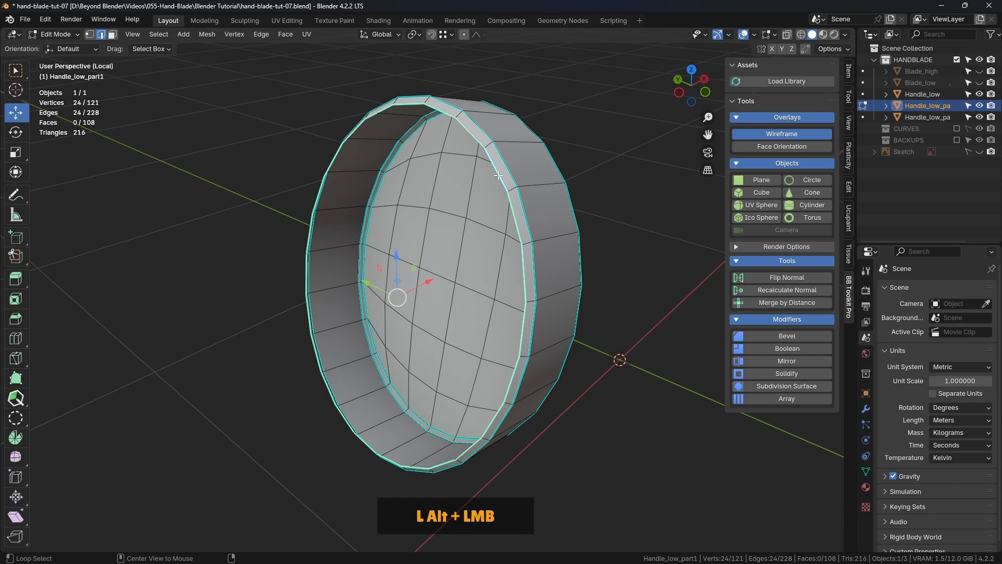
left_click(285, 34)
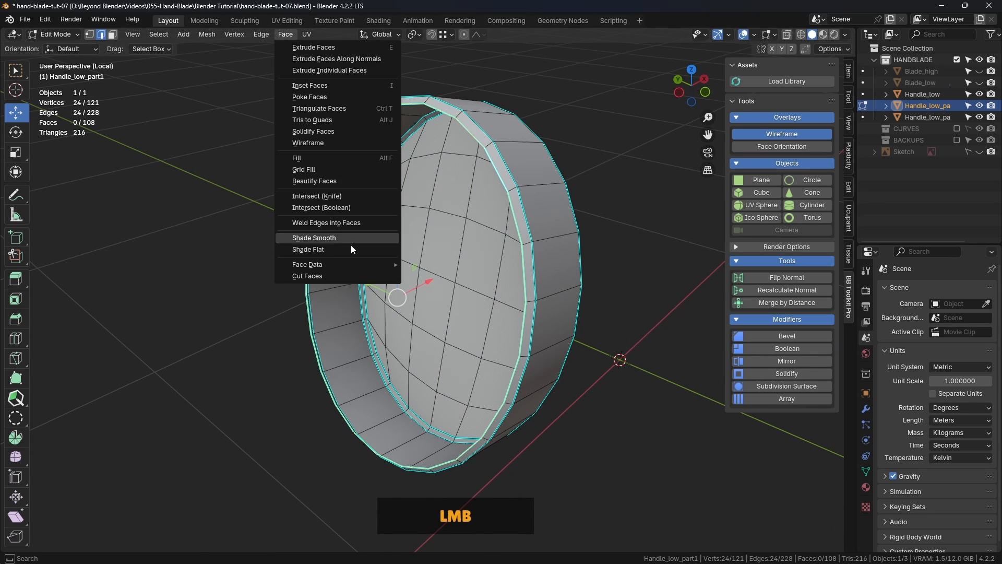
left_click(313, 179)
middle_click_drag(313, 179, 311, 426)
scroll(276, 455, "down", 1)
Step: Set the Grid Fill on Handle_low_part1 to span 6 and offset 9
left_click_drag(165, 513, 166, 513)
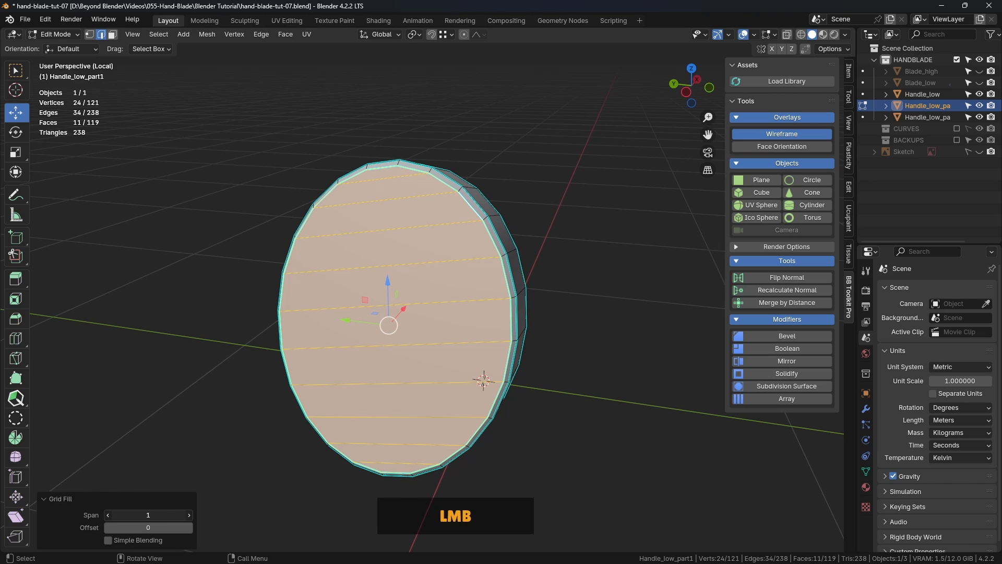
type("6")
key("Return")
left_click(167, 528)
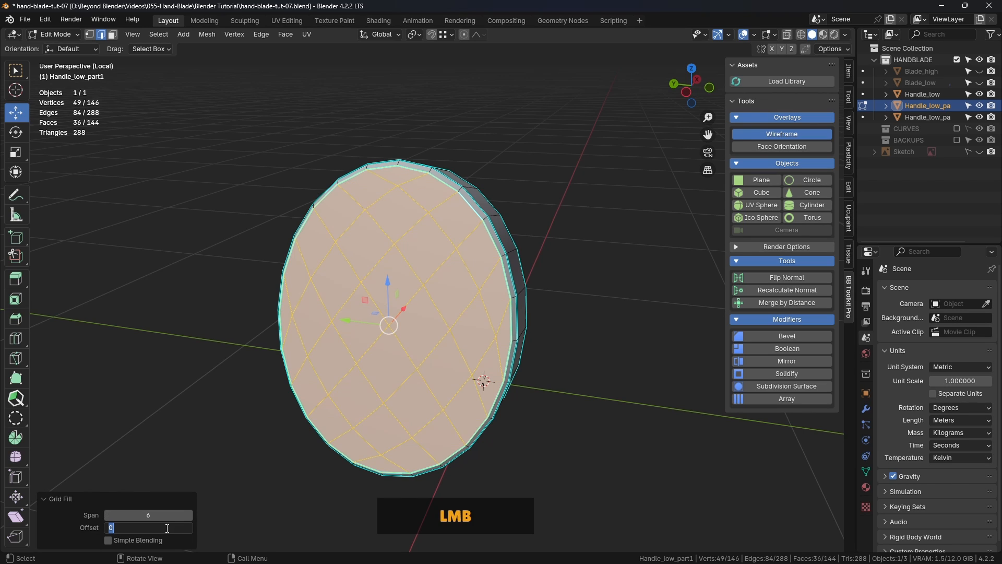
type("5")
key("Return")
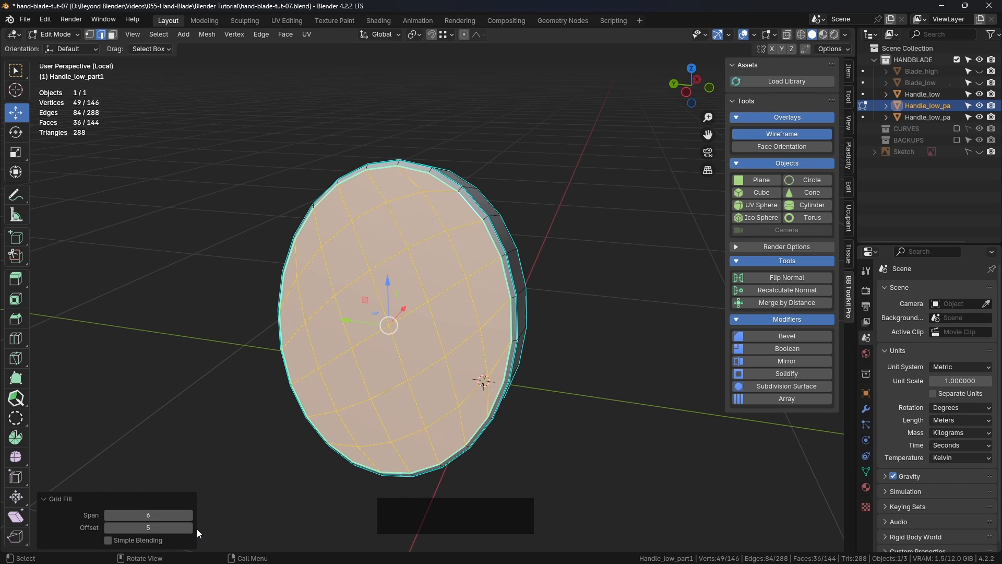
left_click(189, 527)
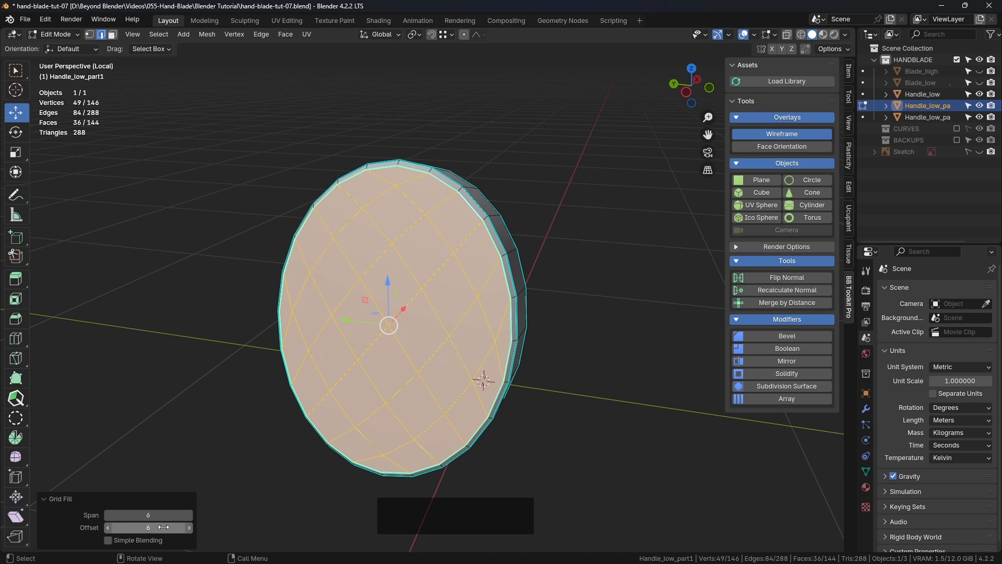
left_click(190, 527)
left_click(190, 528)
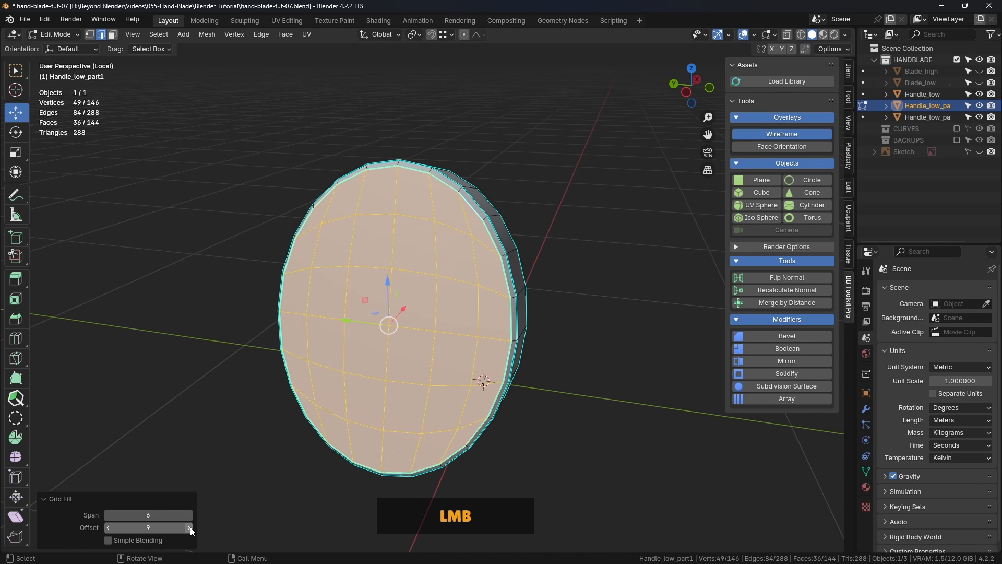
Step: Return Handle_low_part1 to Object Mode, deselect it and leave Local View
middle_click_drag(449, 397, 539, 382)
scroll(462, 403, "down", 1)
scroll(599, 380, "up", 1)
left_click(599, 380)
key("Tab")
left_click(390, 378)
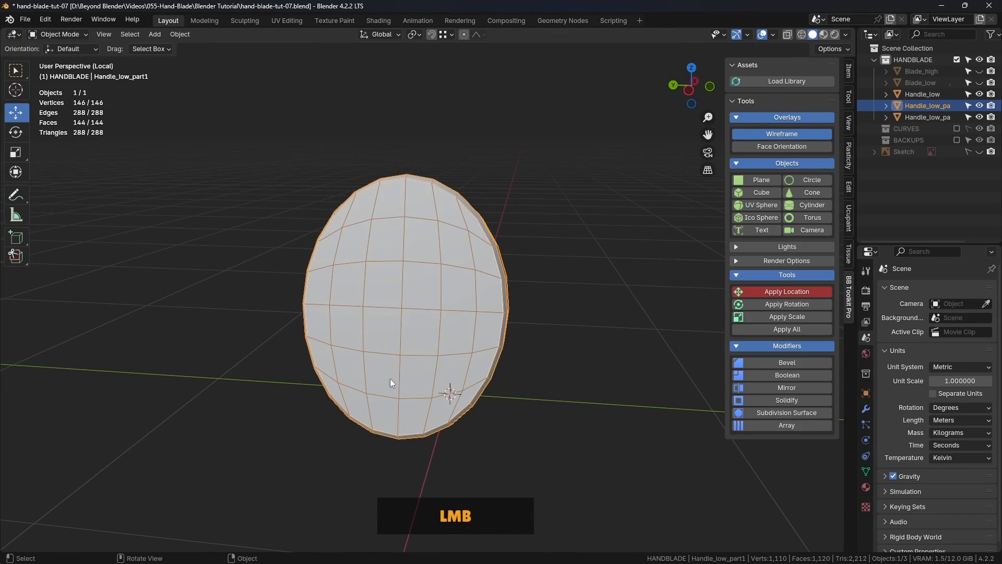
left_click(552, 349)
scroll(552, 349, "down", 2)
middle_click_drag(552, 349, 459, 368)
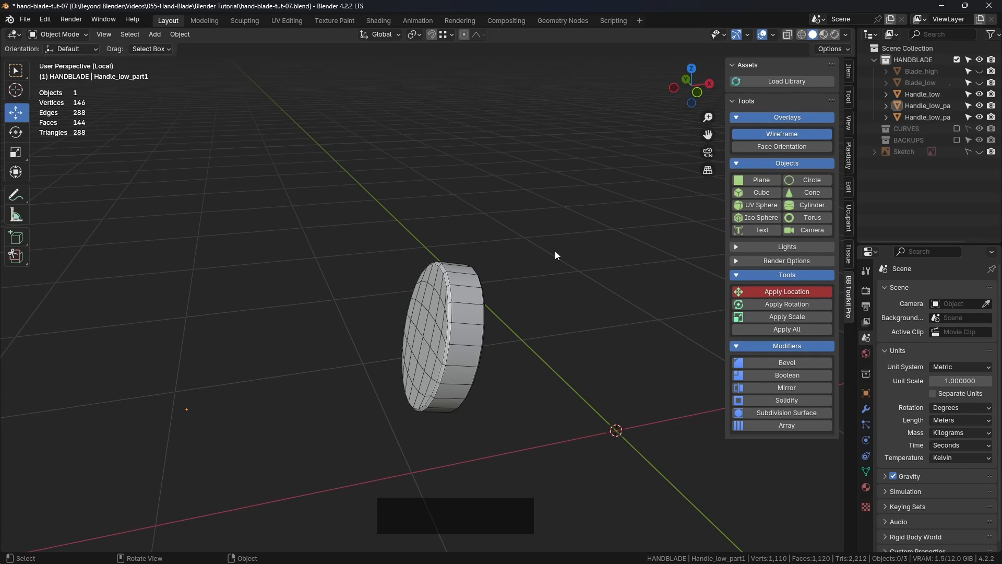
key("KP_Divide")
scroll(555, 251, "down", 2)
middle_click_drag(546, 261, 439, 272, "shift")
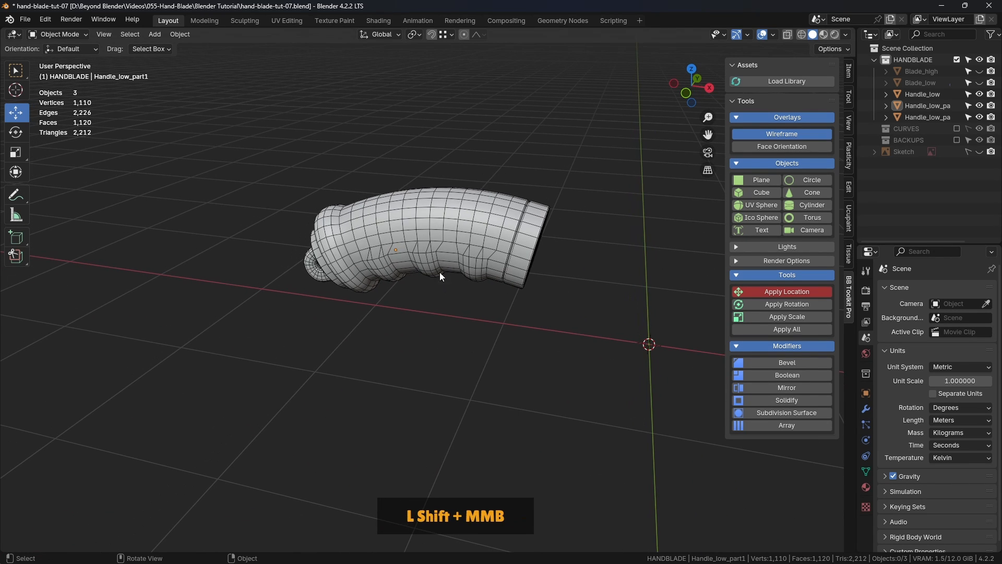
left_click(433, 234)
key("g")
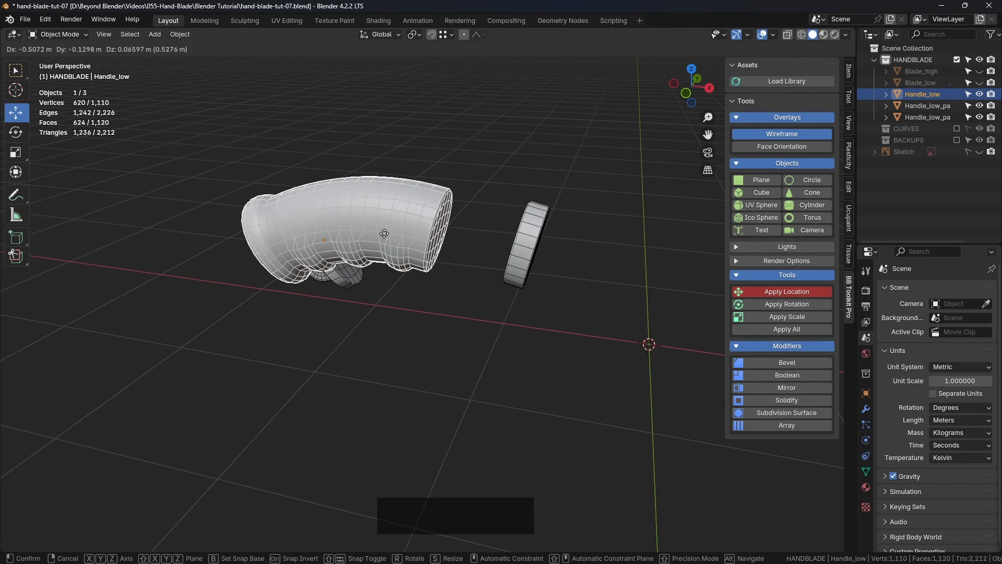
key("r")
key("r")
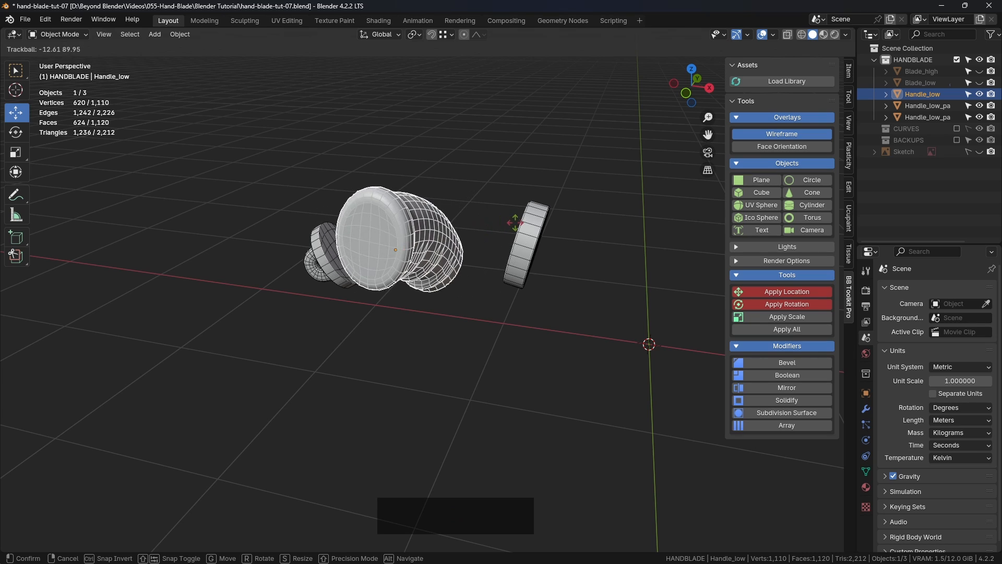
right_click(389, 336)
Step: Save the file and select the main handle object Handle_low
middle_click_drag(389, 336, 475, 343)
left_click(508, 340)
scroll(474, 343, "up", 2)
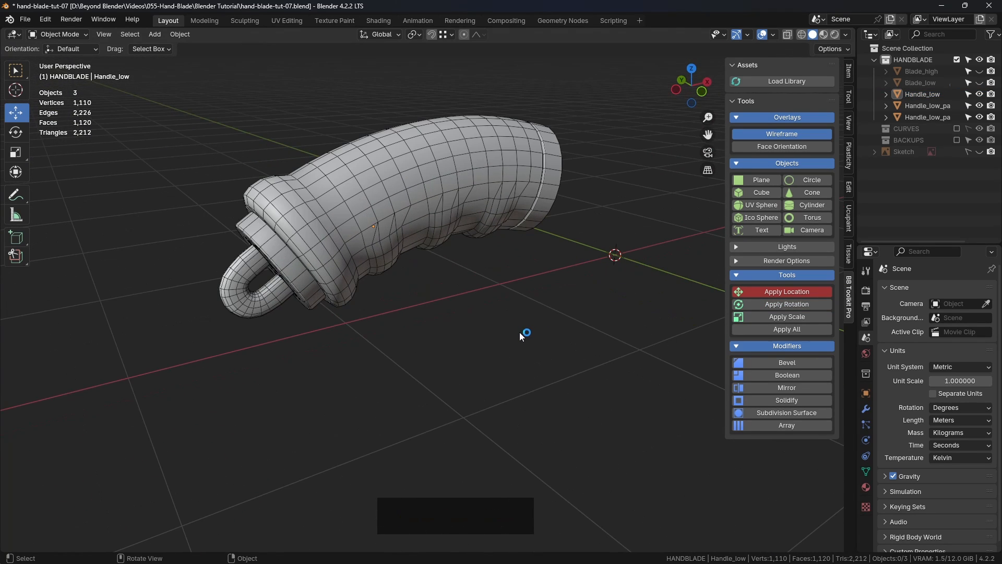
key("ctrl+s")
left_click(436, 160)
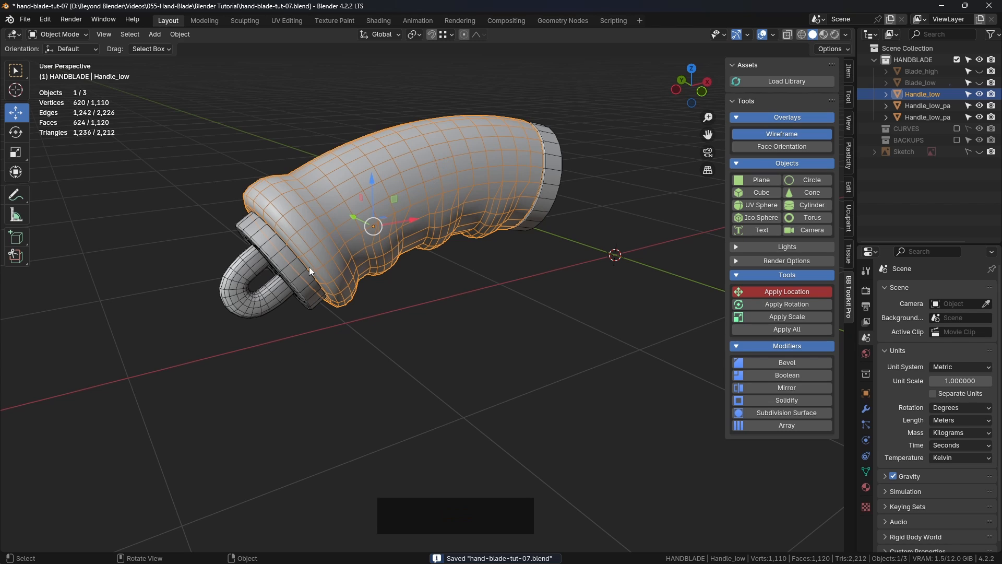
Step: Examine how the handle is split by selecting its main body, end ring and loop part in turn, leaving everything deselected
left_click(515, 228)
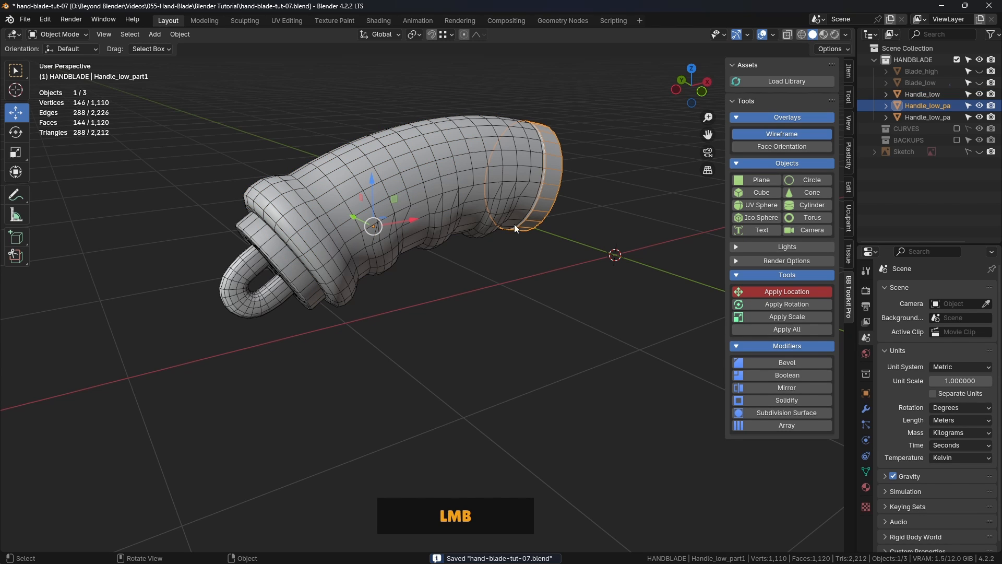
left_click(290, 270)
left_click(397, 208, "shift")
left_click(299, 292)
left_click(543, 200, "shift")
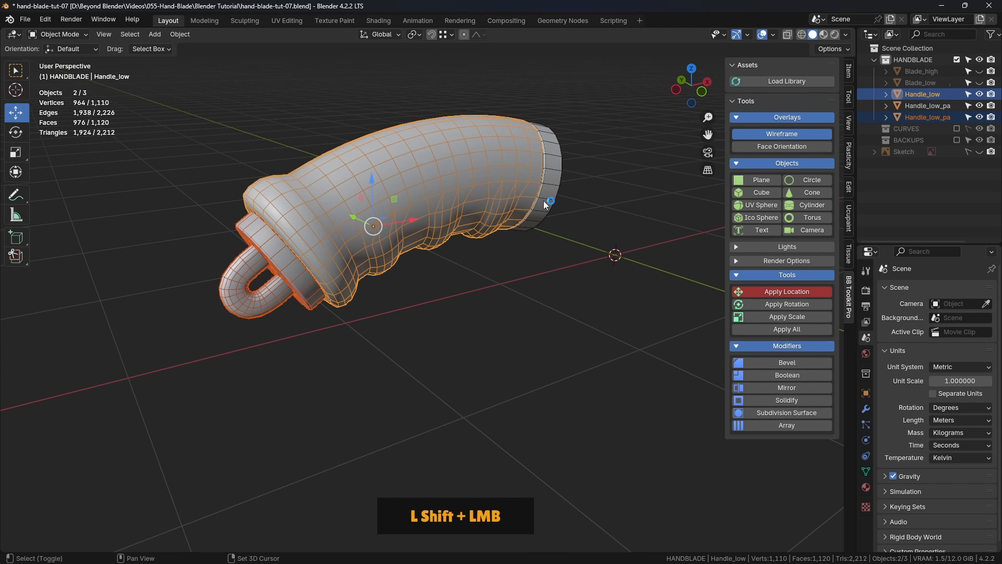
left_click(553, 191, "shift")
middle_click_drag(540, 254, 542, 309, "shift")
left_click(526, 294)
scroll(539, 296, "up", 2)
scroll(552, 288, "down", 2)
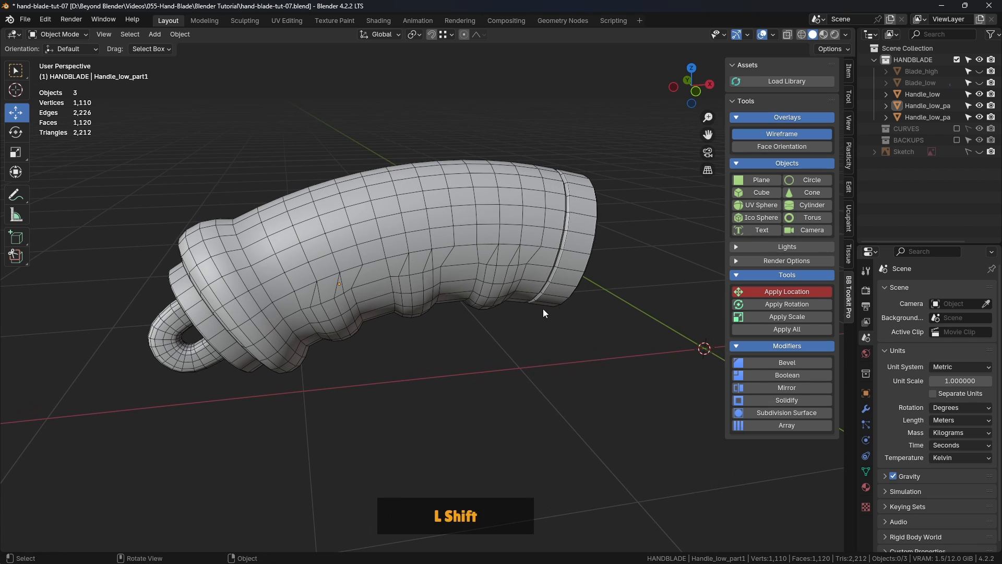
Step: Duplicate Handle_low in place and rename the copy Handle_high
mouse_move(856, 189)
left_mouse_down()
mouse_move(893, 189)
mouse_move(839, 189)
left_mouse_up()
left_click(404, 249)
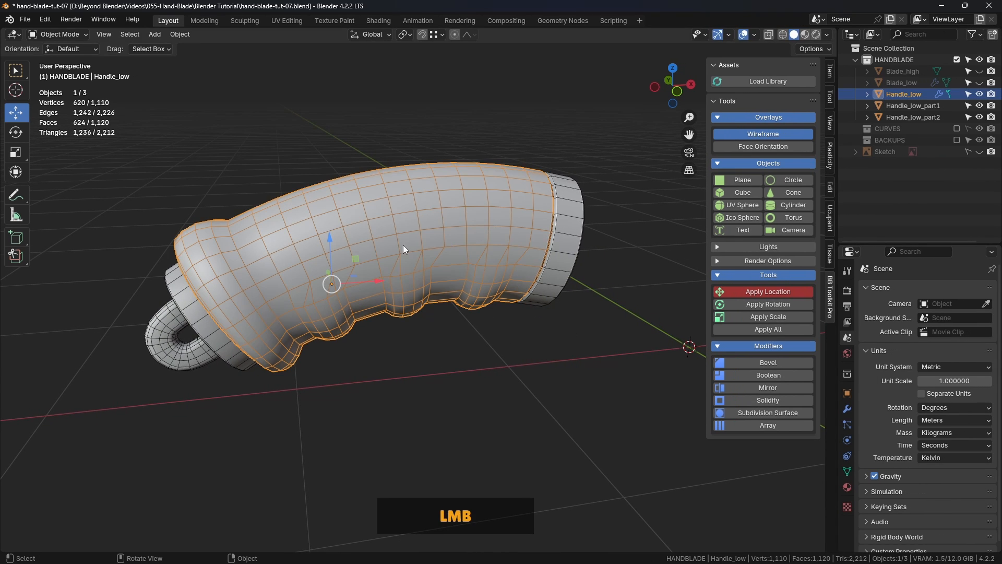
key("shift+d")
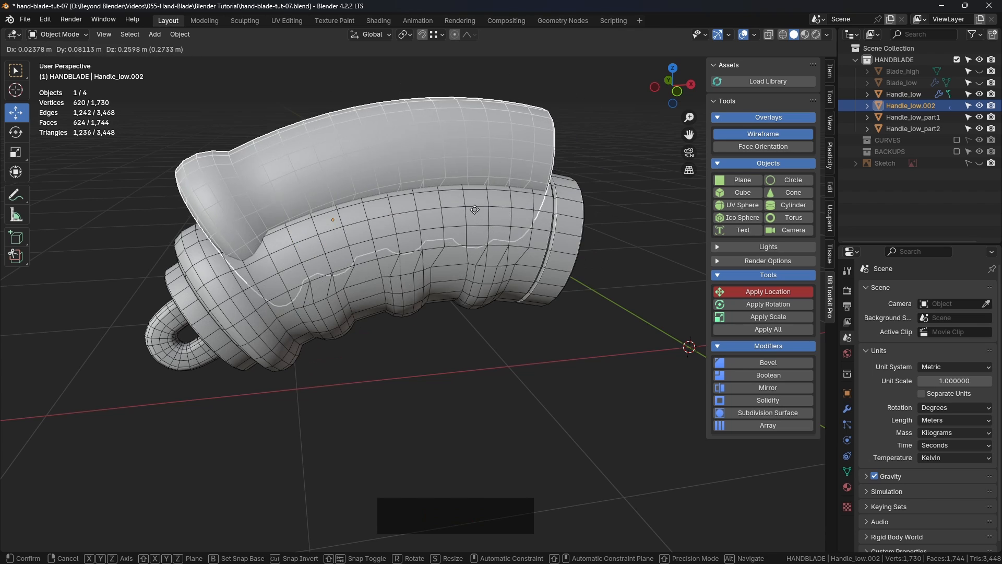
right_click(501, 230)
double_click(913, 106)
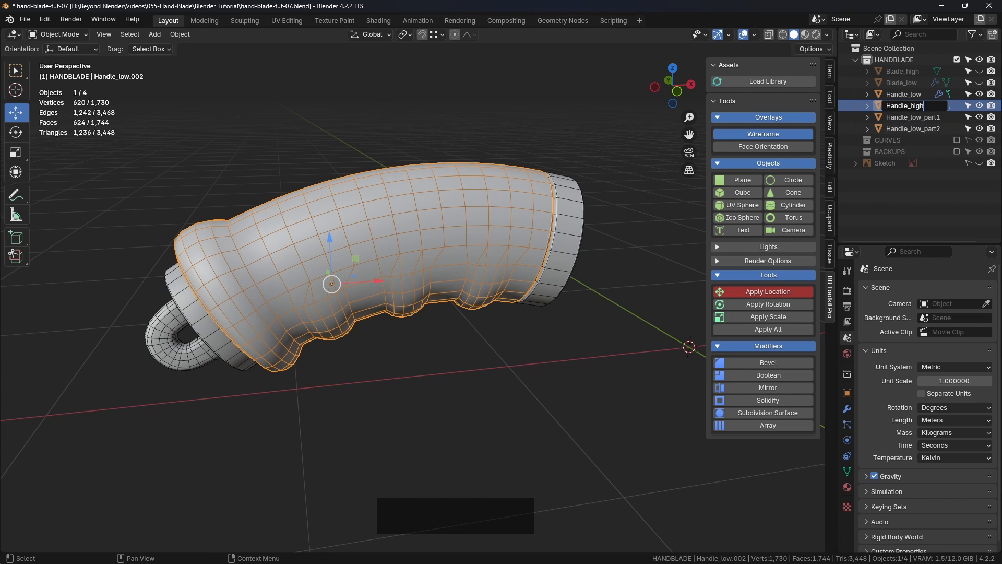
key("Return")
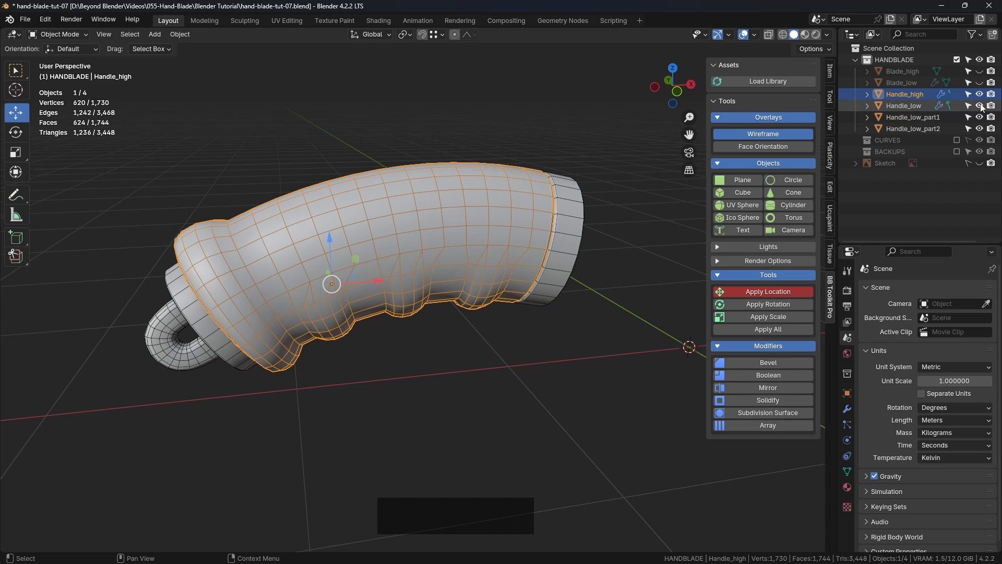
Step: Hide Handle_low, Handle_low_part1 and Handle_low_part2, deselect everything and save the file
left_click_drag(980, 110, 981, 128)
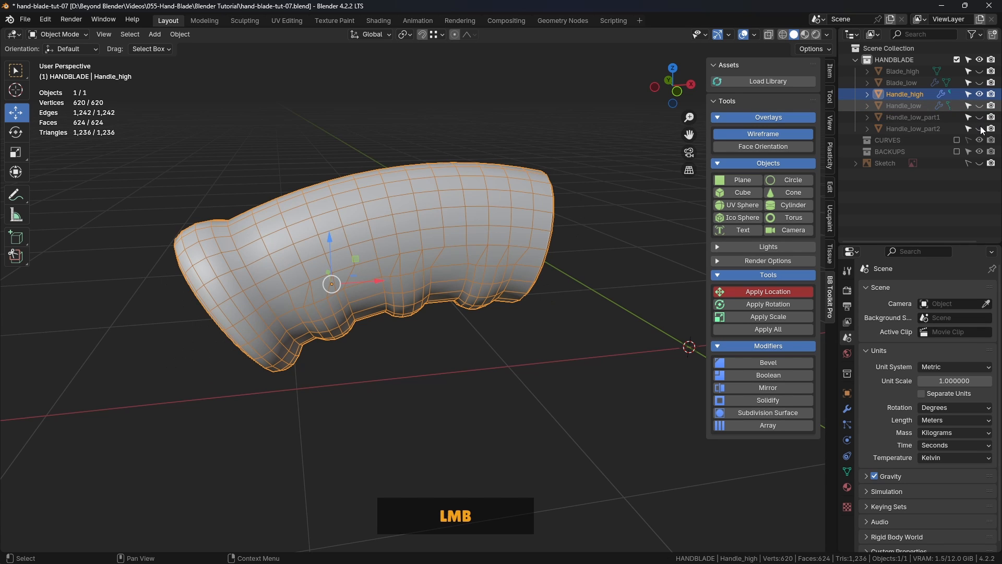
left_click(609, 363)
key("ctrl+s")
Step: Select Handle_high, show its modifiers in an enlarged Properties editor and remove the Smooth by Angle modifier
left_click(487, 253)
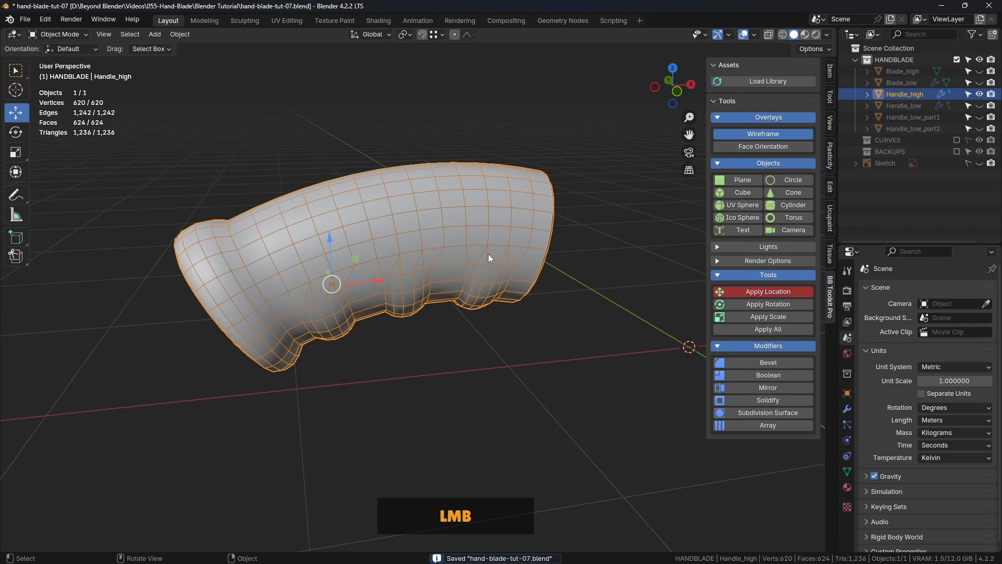
mouse_move(488, 254)
middle_mouse_down()
mouse_move(423, 253)
mouse_move(481, 240)
mouse_move(513, 255)
mouse_move(484, 270)
middle_mouse_up()
scroll(475, 252, "up", 2, "shift")
left_click_drag(869, 242, 869, 187)
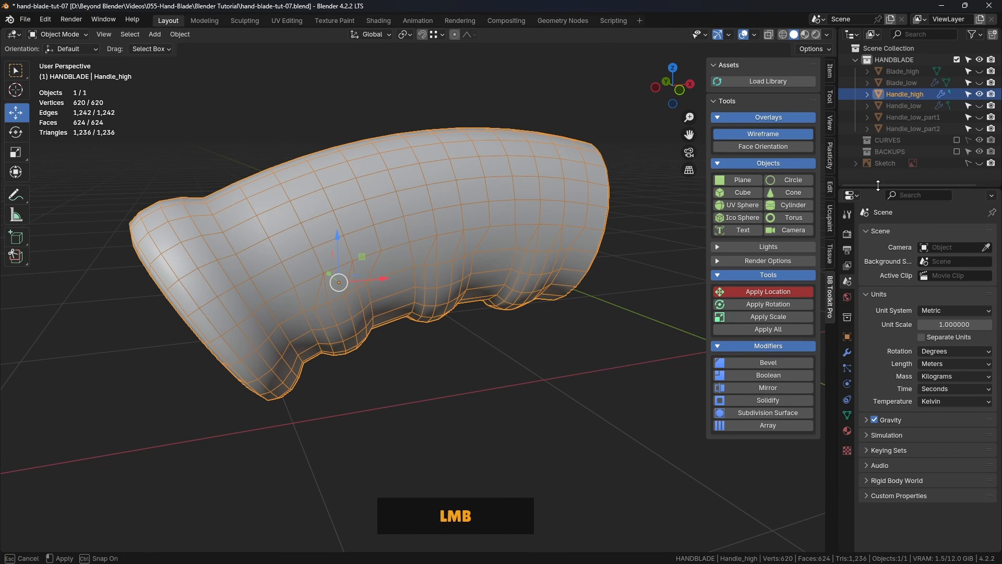
left_click(847, 354)
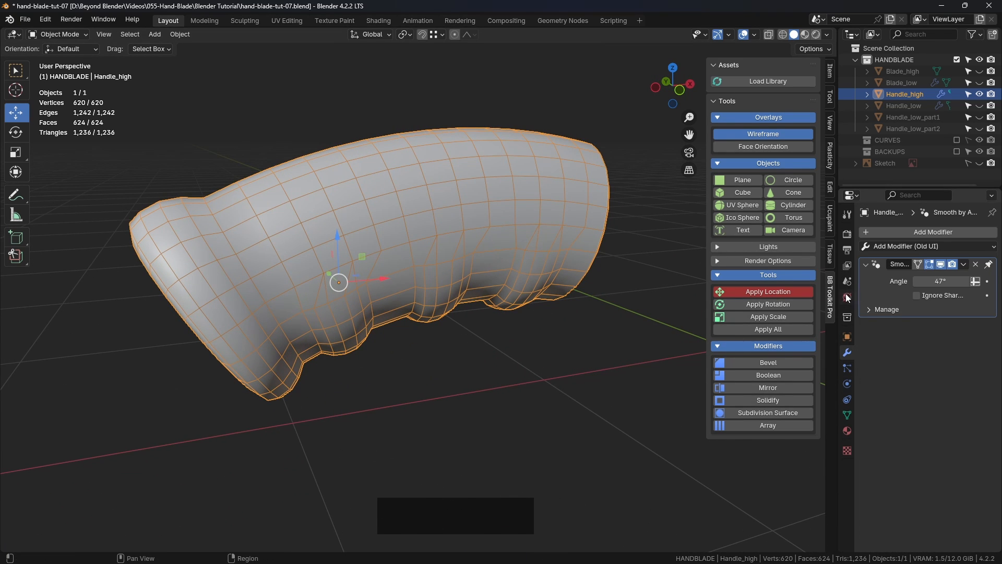
left_click_drag(838, 293, 801, 294)
middle_click_drag(745, 298, 771, 299, "shift")
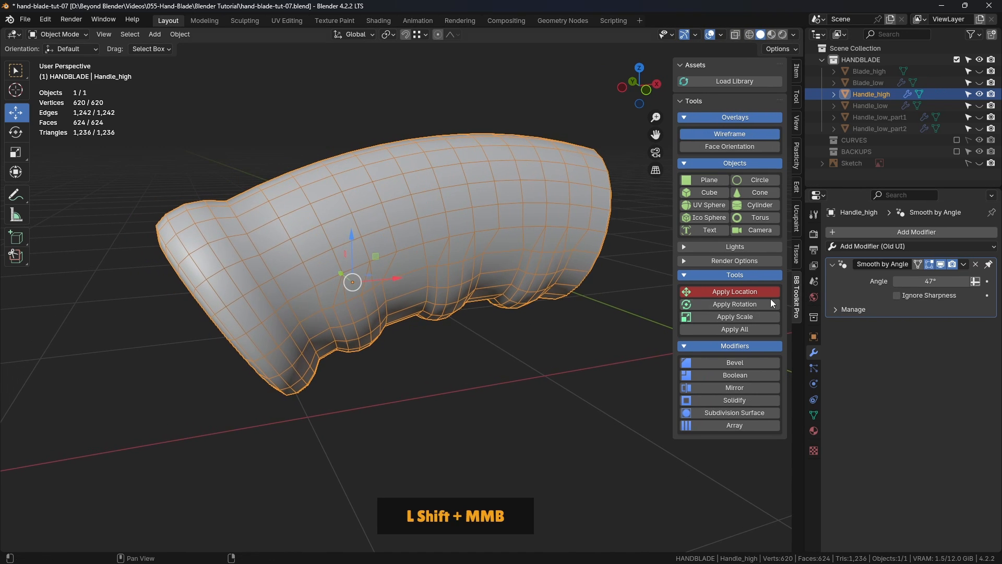
left_click(975, 264)
Step: Add a Subdivision Surface modifier with 2 subdivisions to Handle_high and turn off Optimal Display
middle_click_drag(496, 296, 457, 249)
left_click(456, 249)
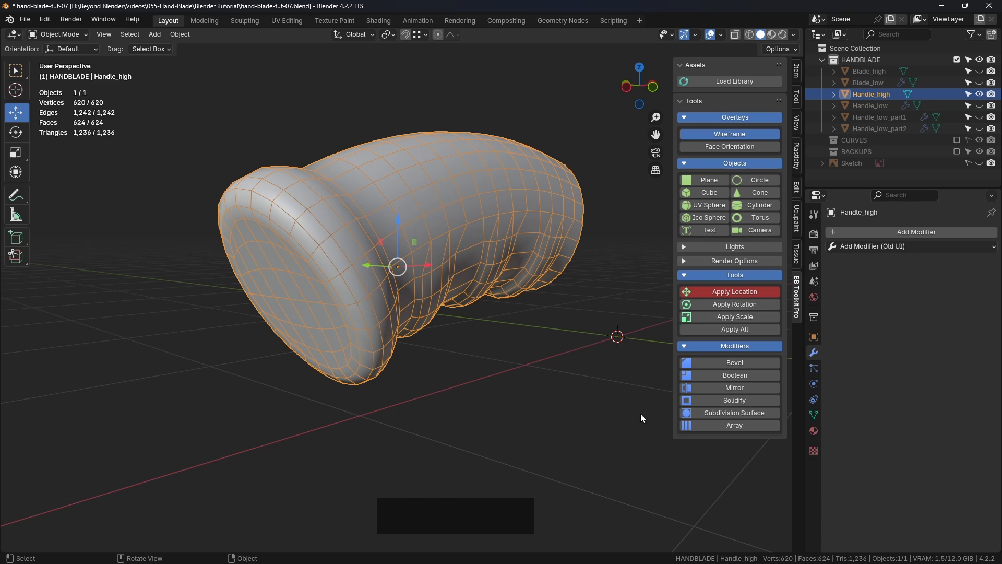
left_click(740, 412)
left_click(732, 441)
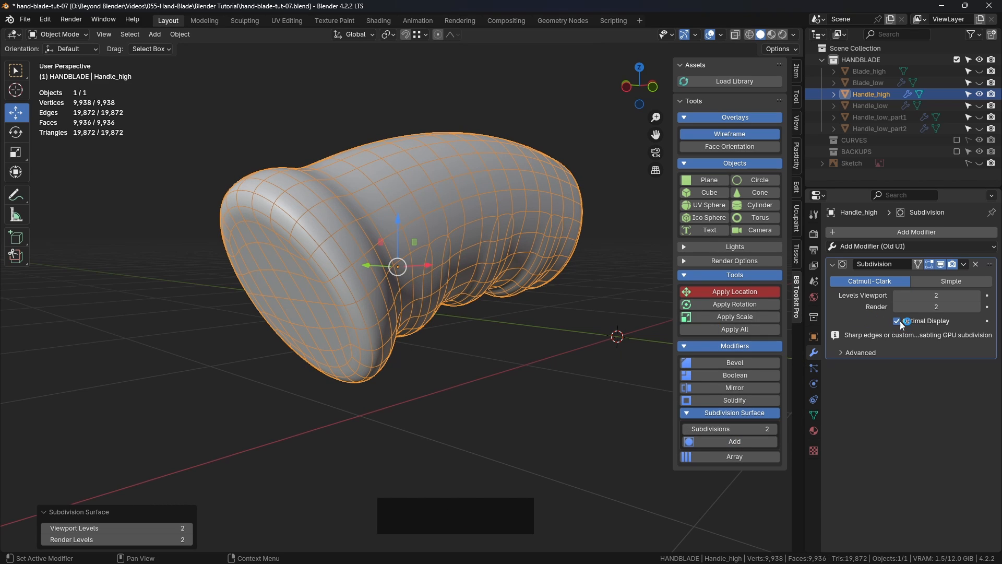
left_click(897, 321)
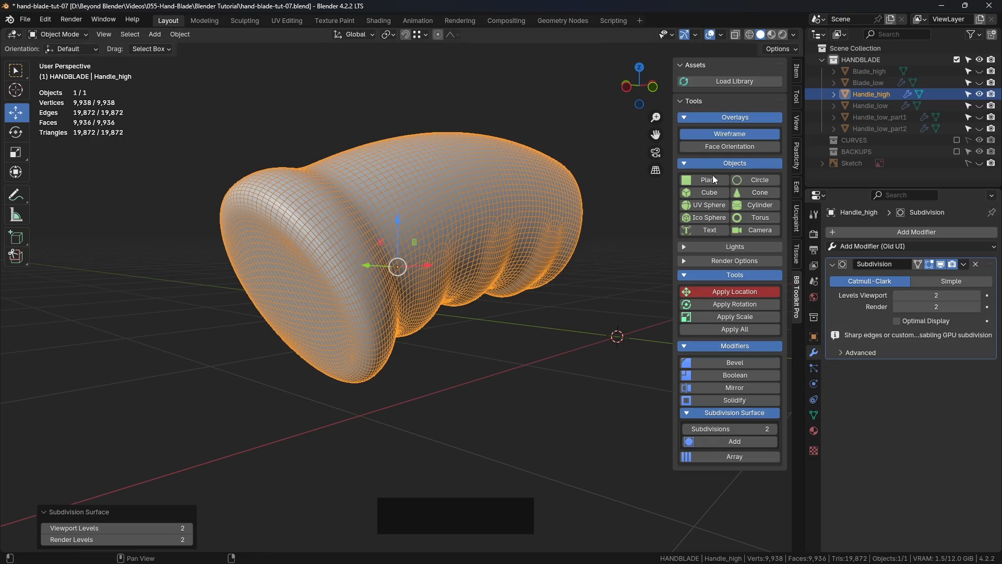
Step: Deselect Handle_high, set its Subdivision viewport level to 3 and check the denser mesh
left_click(534, 317)
middle_click_drag(535, 318, 522, 241)
scroll(365, 185, "down", 1)
scroll(593, 248, "up", 1)
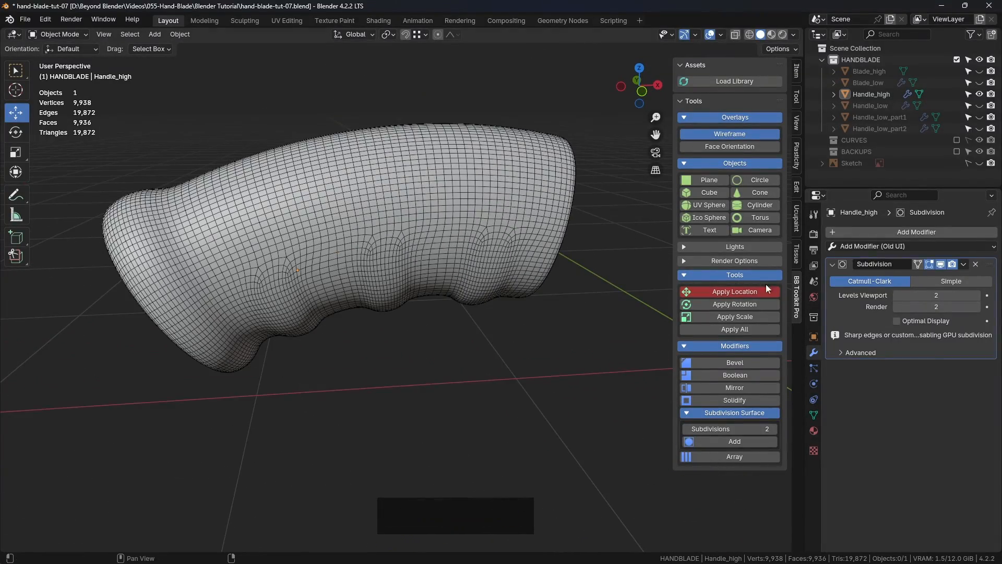
left_click(975, 294)
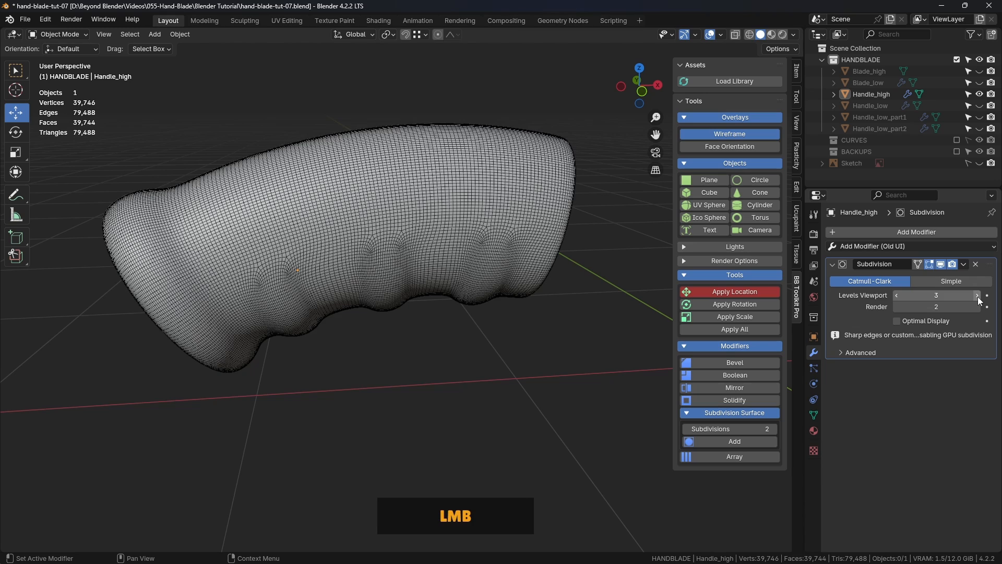
middle_click_drag(498, 269, 516, 271)
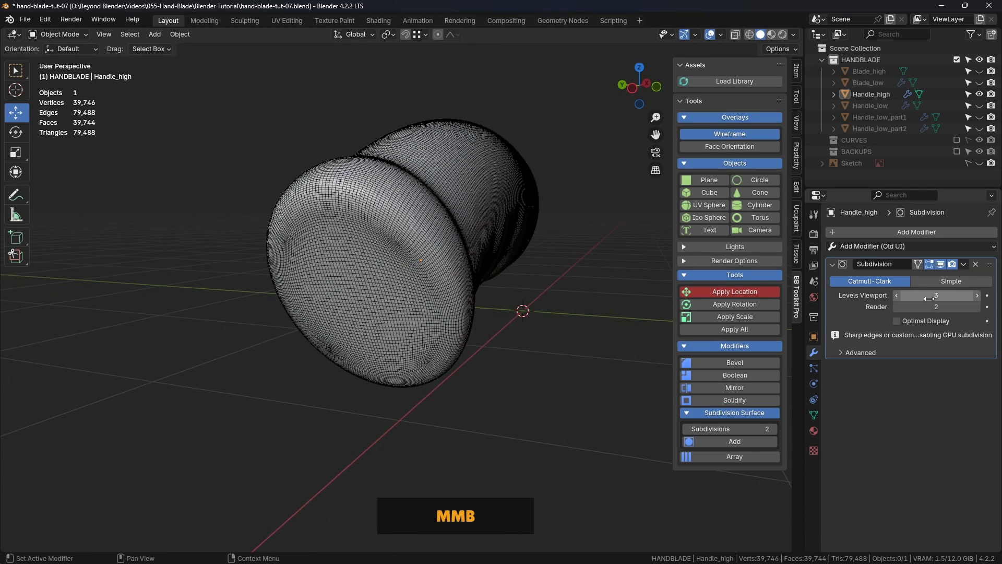
Step: Try applying the Subdivision modifier at viewport level 2, check the mesh, and undo both the application and the level change
left_click(897, 295)
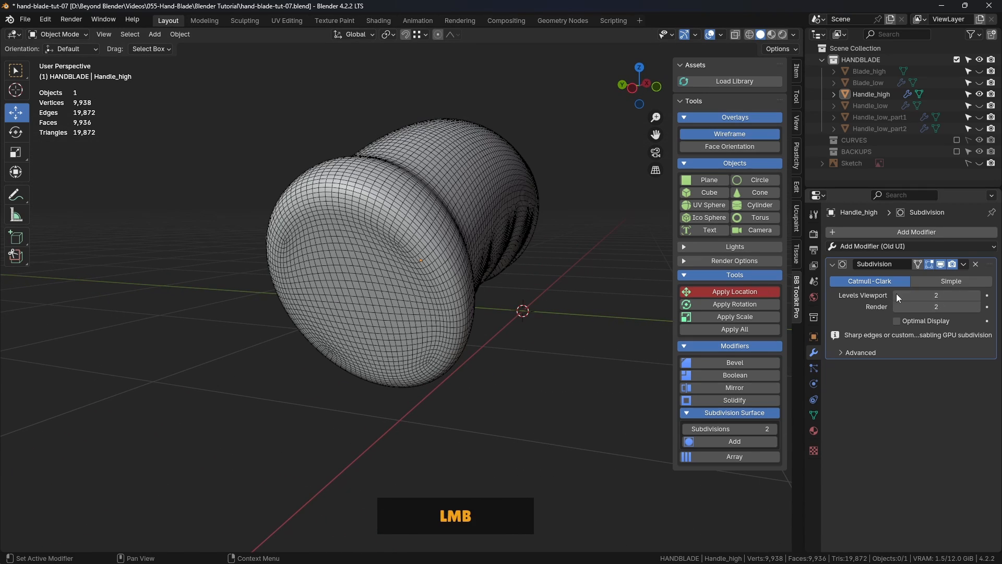
left_click(962, 265)
left_click(929, 278)
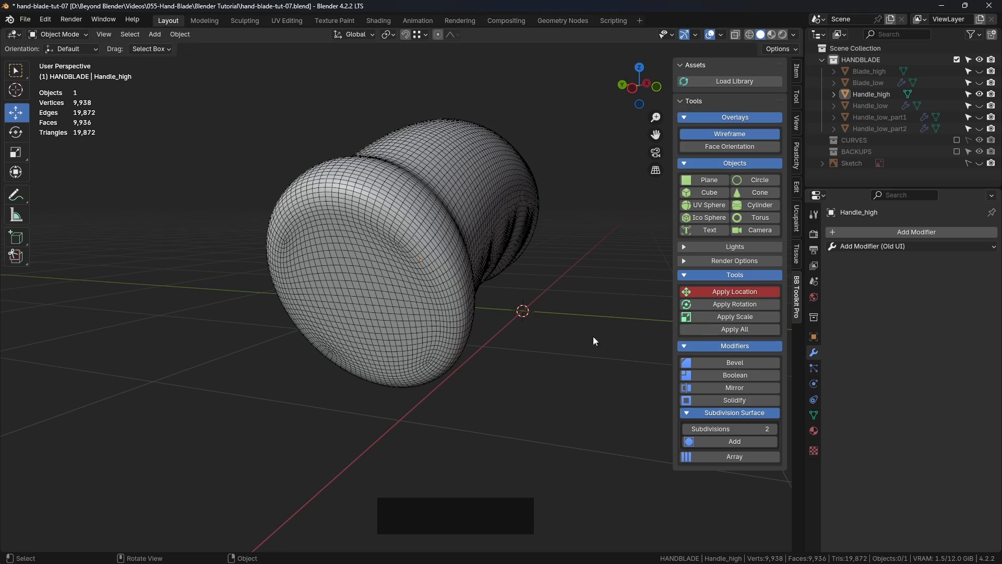
middle_click_drag(566, 312, 496, 253)
scroll(518, 254, "up", 3)
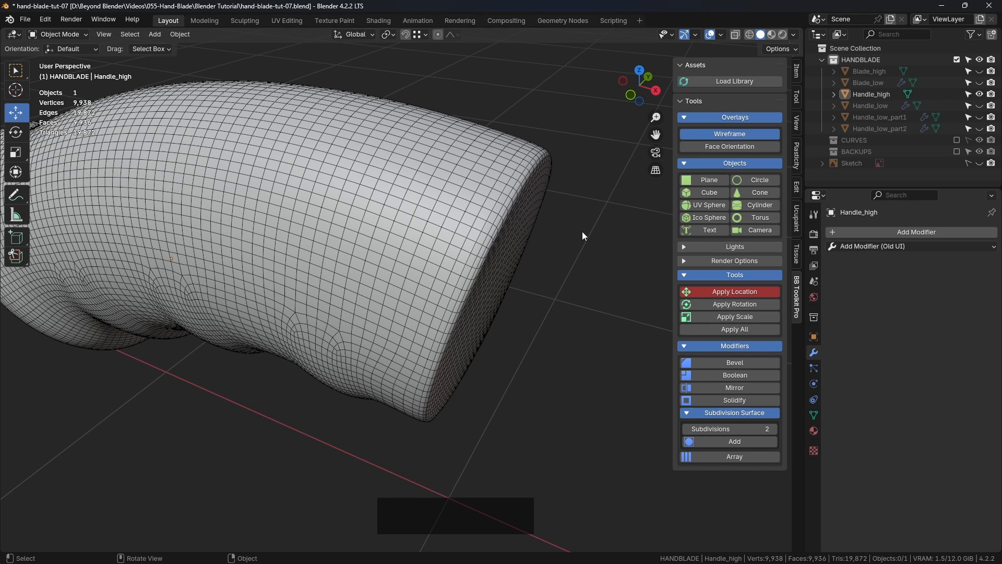
key("ctrl+z")
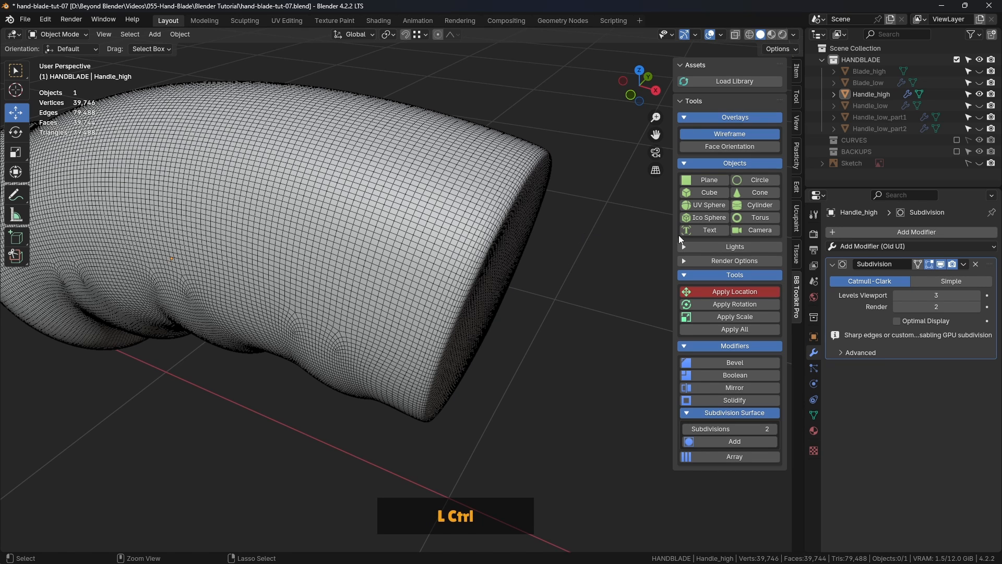
Step: Compare the shape of Handle_high's flat far end with the Subdivision modifier hidden and shown in the viewport
left_click(940, 264)
middle_click_drag(579, 264, 544, 258, "shift")
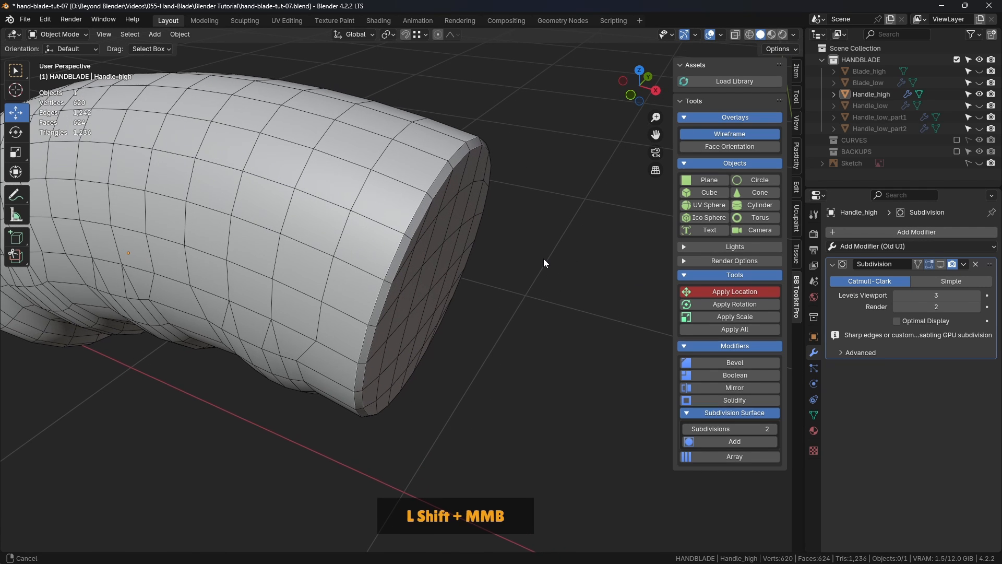
left_click(426, 231)
left_click(548, 227)
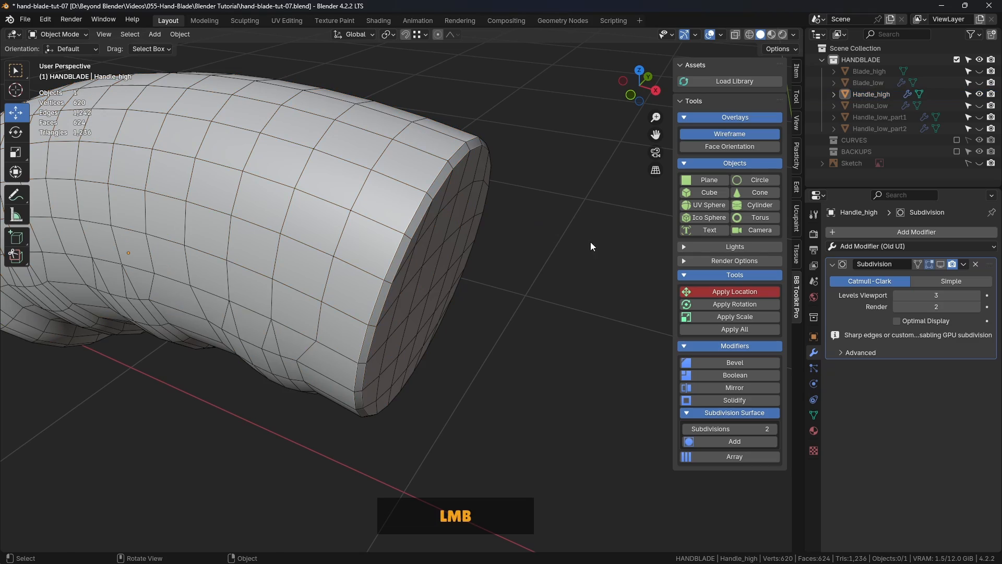
left_click(941, 265)
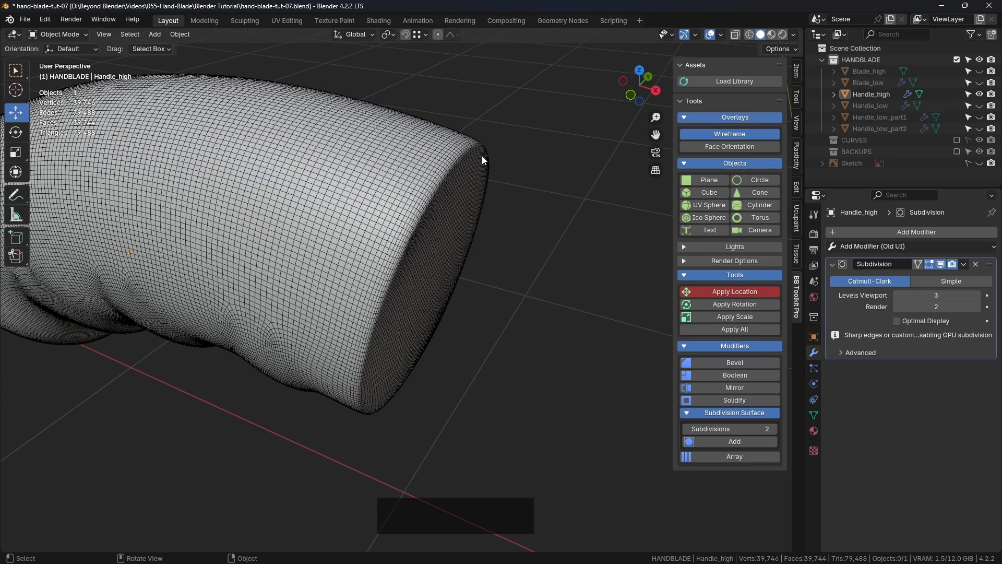
Step: Examine the upper corner of the handle's far end in front view with the Subdivision modifier toggled off and on
key("KP_1")
middle_click_drag(481, 156, 478, 211, "shift")
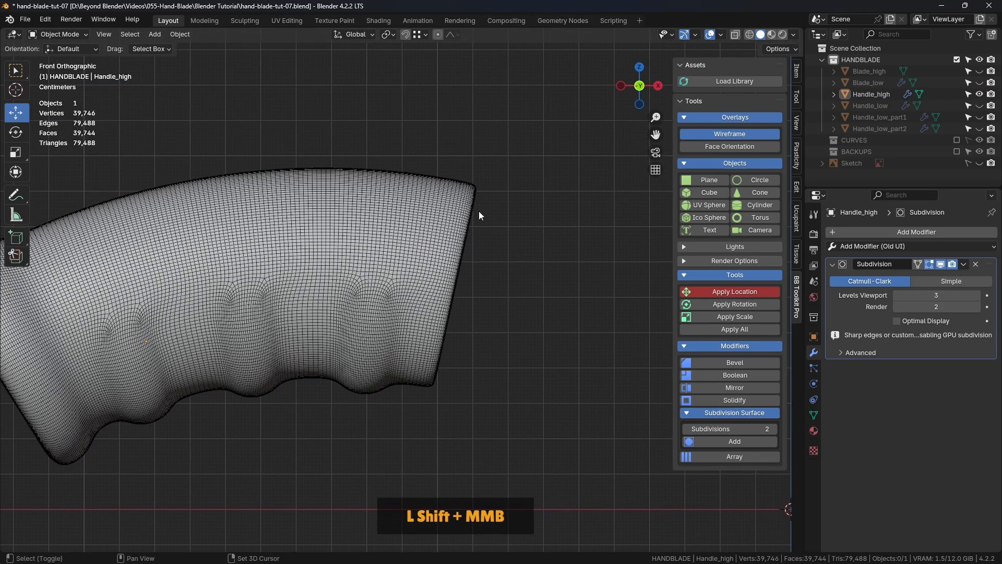
scroll(478, 211, "up", 6)
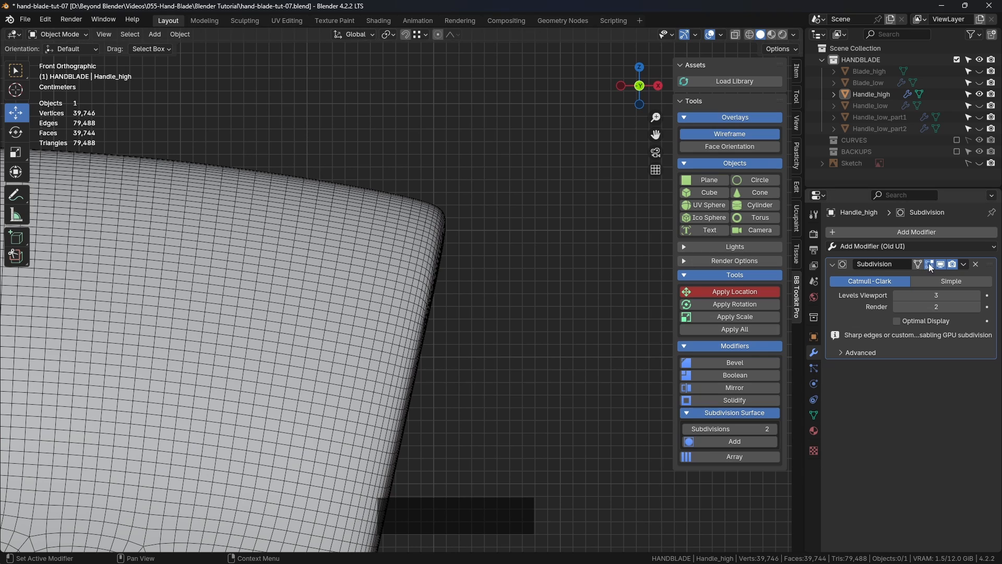
left_click(941, 265)
left_click(941, 264)
scroll(208, 180, "down", 2)
scroll(208, 180, "down", 1)
scroll(364, 182, "up", 2)
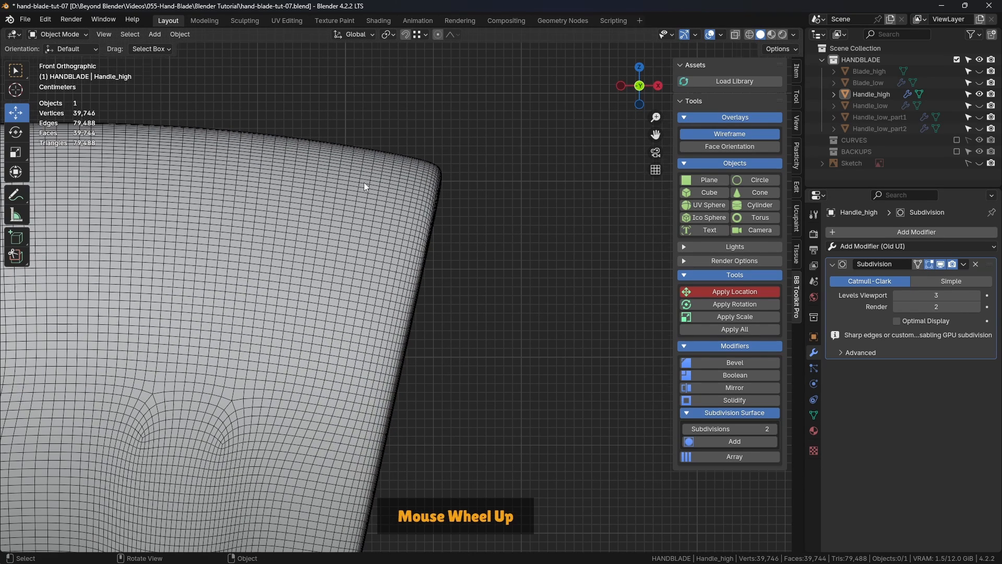
Step: Enter Edit Mode on Handle_high and turn off the Wireframe overlay
key("Tab")
left_click(470, 191)
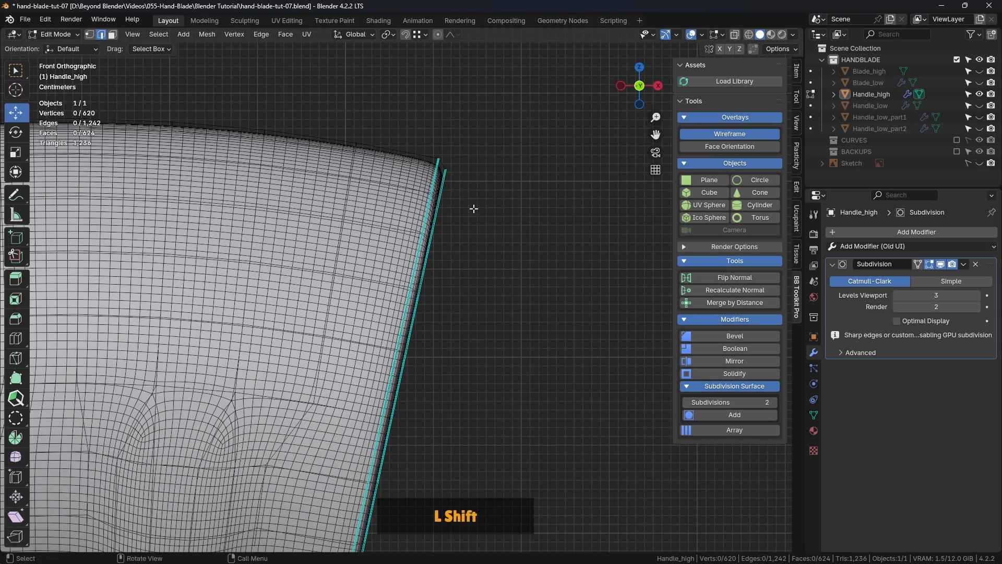
mouse_move(471, 191)
middle_mouse_down("shift")
mouse_move(522, 197)
mouse_move(479, 222)
mouse_move(434, 185)
middle_mouse_up("shift")
scroll(494, 185, "down", 2)
scroll(486, 204, "down", 2)
left_click(746, 133)
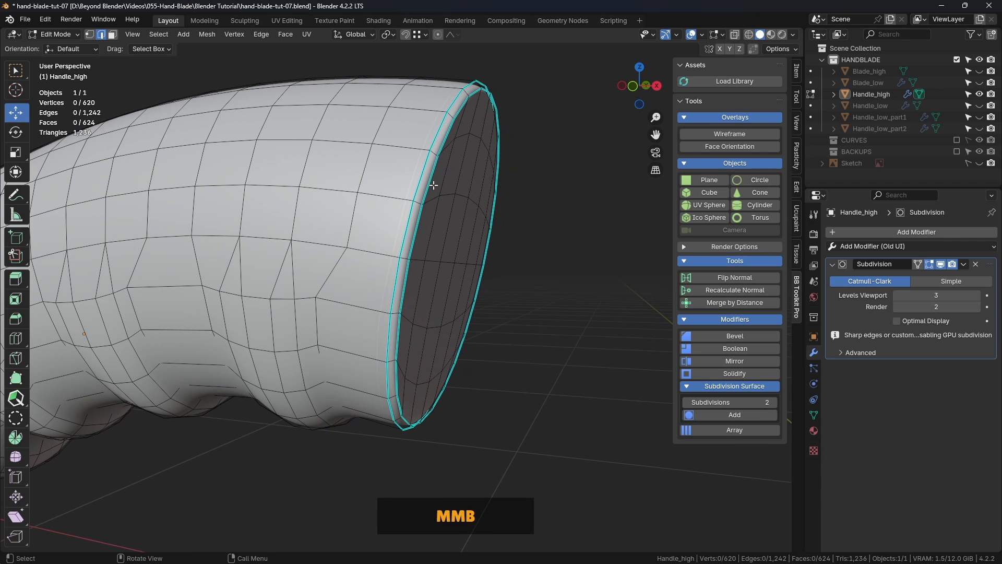
Step: Add one edge loop around the handle near its far end and slide it close to the sharp rim, at a factor of -0.720
key("ctrl+r")
left_click(420, 155)
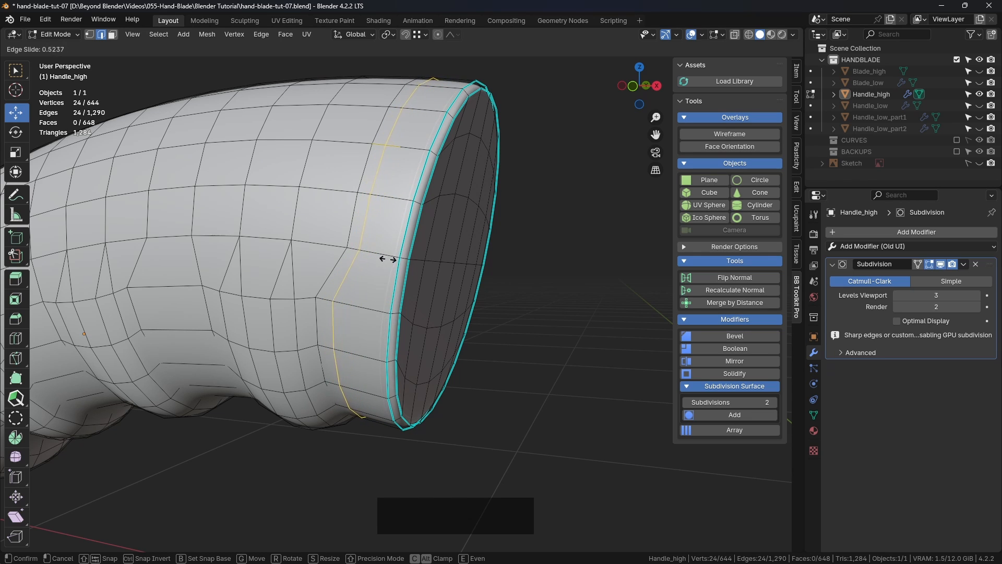
key("e")
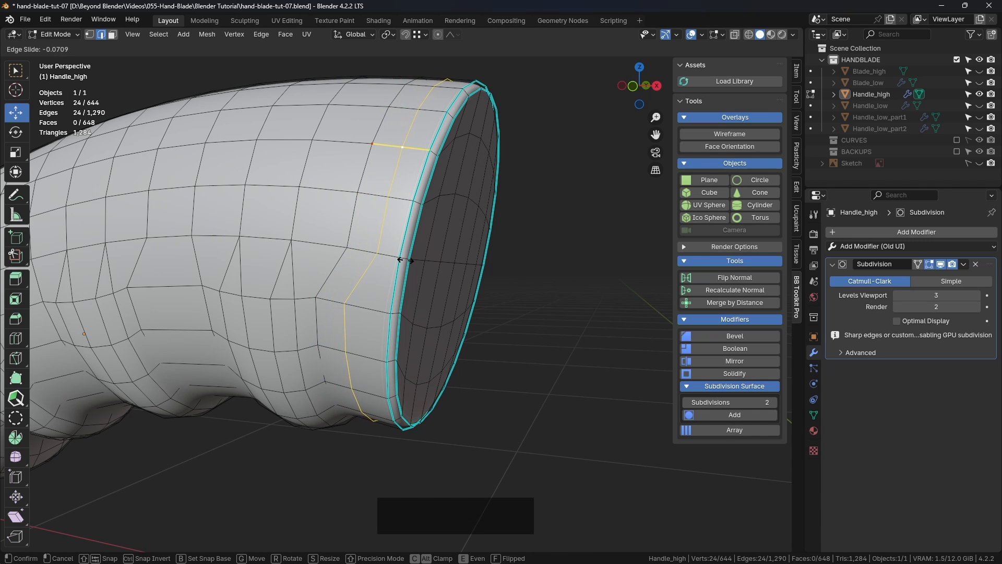
key("f")
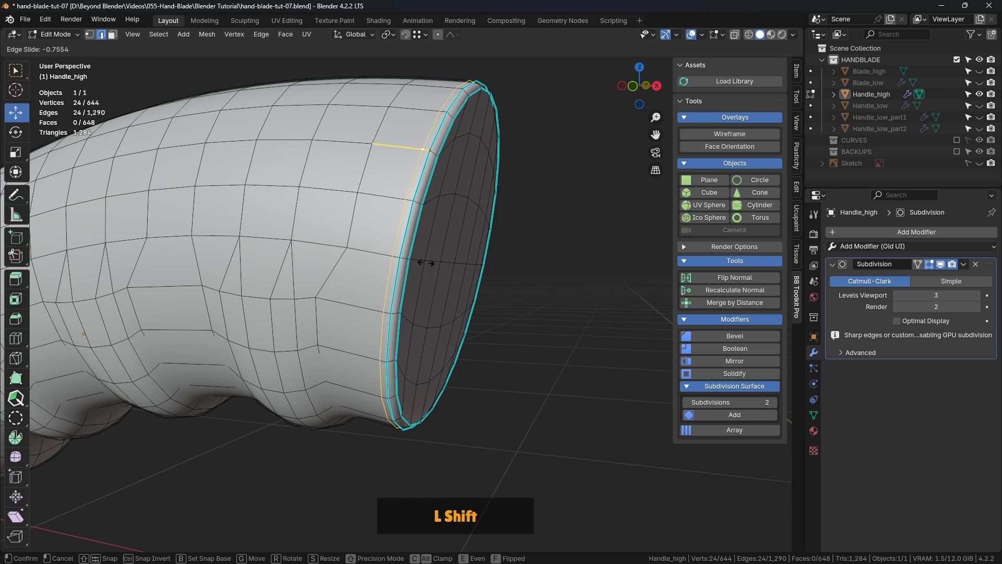
left_click(416, 262, "shift")
Step: Raise the Mean Crease of the new edge loop beside the rim and check the result
left_click(796, 71)
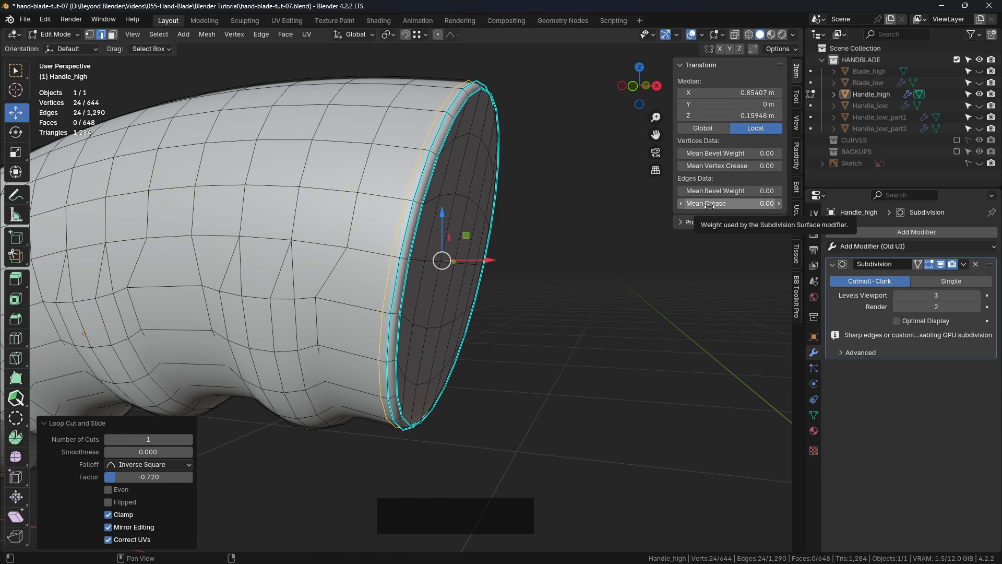
left_click_drag(710, 207, 782, 206)
left_click(521, 295)
middle_click_drag(555, 295, 531, 299)
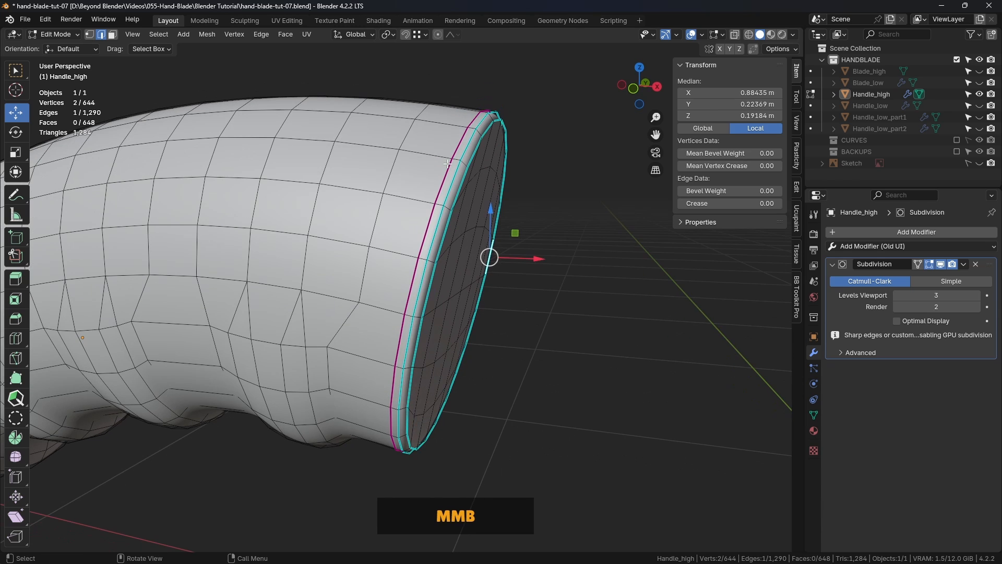
Step: Select all faces of the flat cap at the handle's far end and inset them by about 0.010 m
middle_click_drag(435, 202, 411, 213)
scroll(398, 173, "down", 1)
scroll(398, 173, "down", 2)
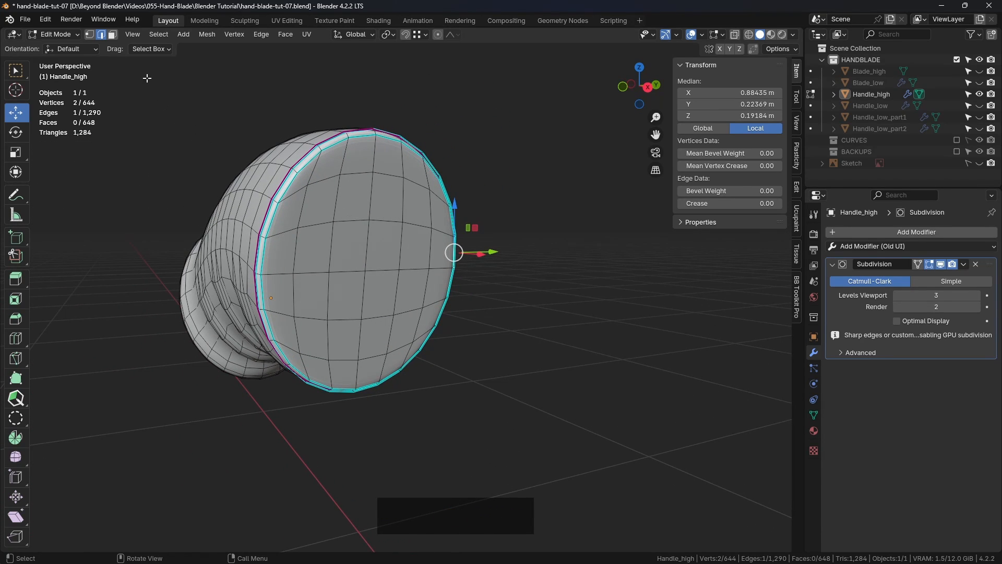
left_click(111, 35)
left_click(346, 245)
left_click(382, 244, "shift")
left_click(381, 292, "shift")
left_click(346, 295, "shift")
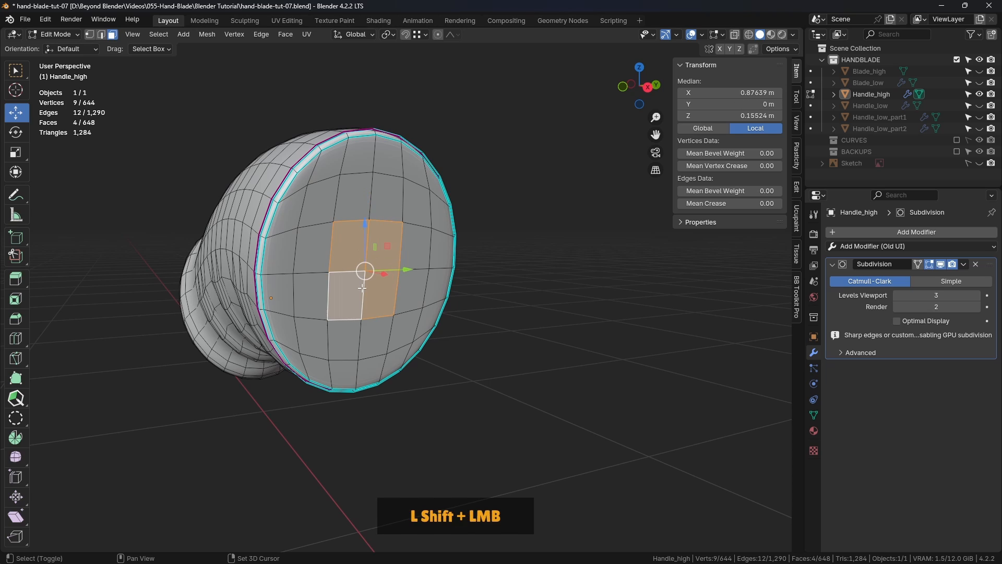
key("ctrl")
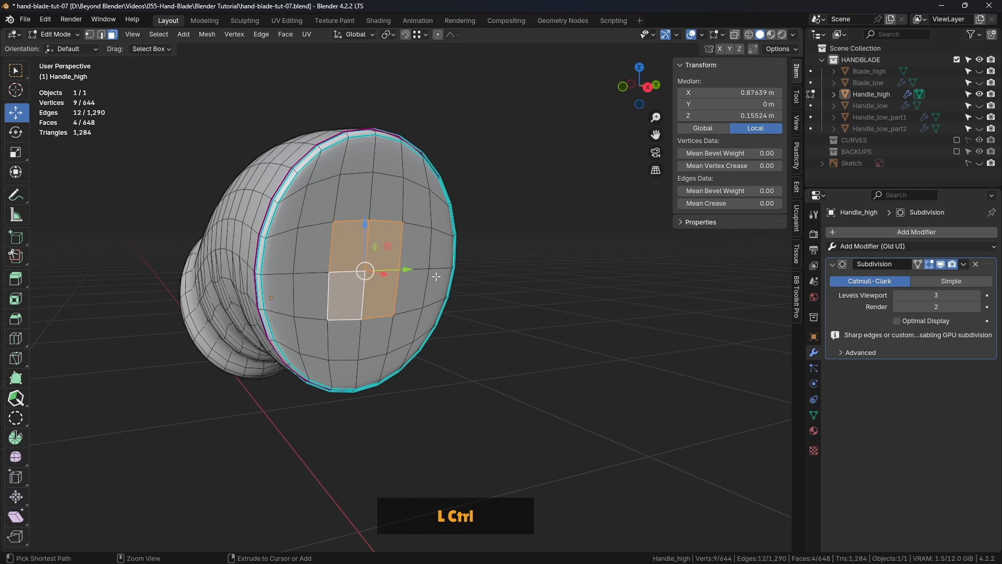
key("ctrl+KP_Add")
key("ctrl+KP_Add")
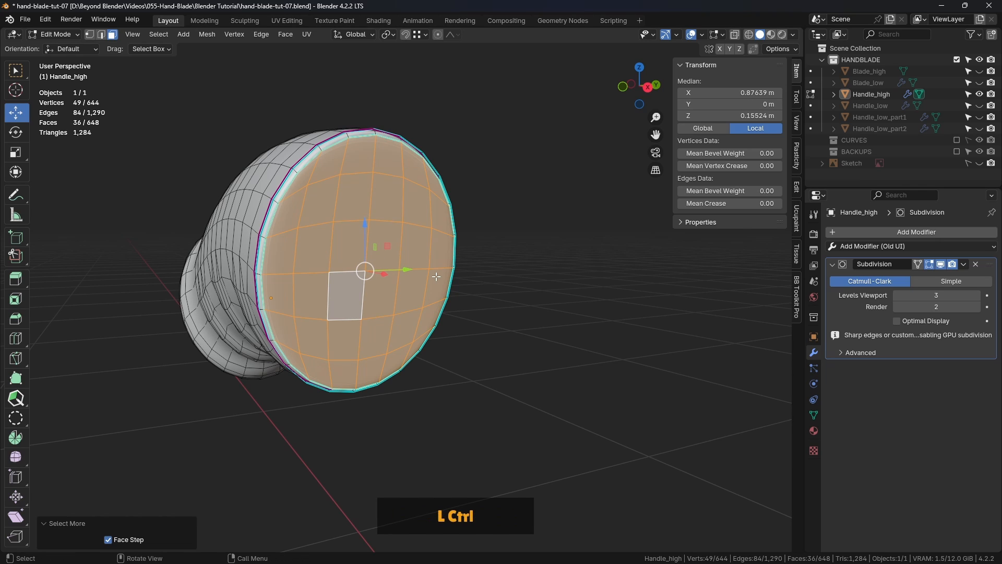
middle_click_drag(397, 203, 423, 210)
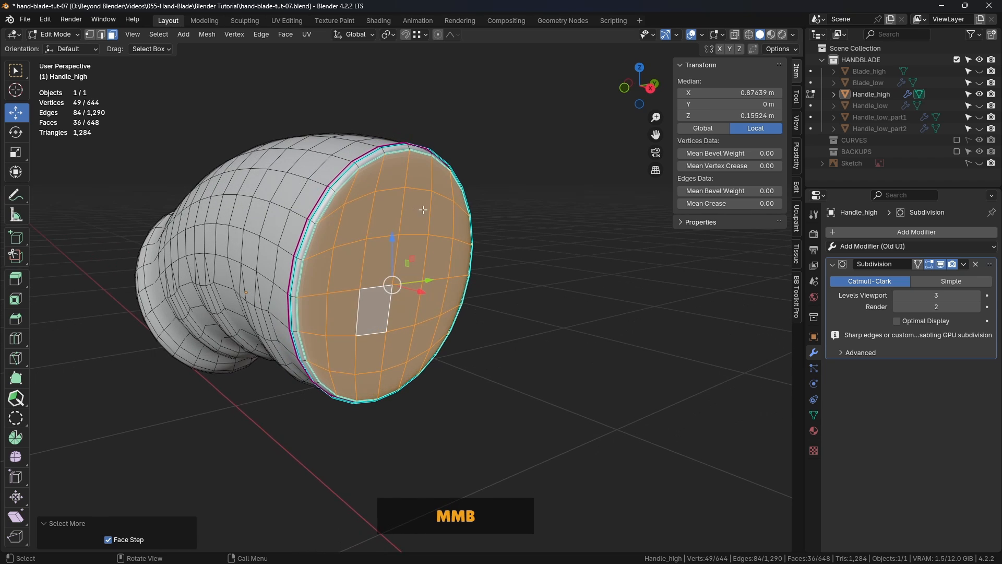
key("i")
key("shift")
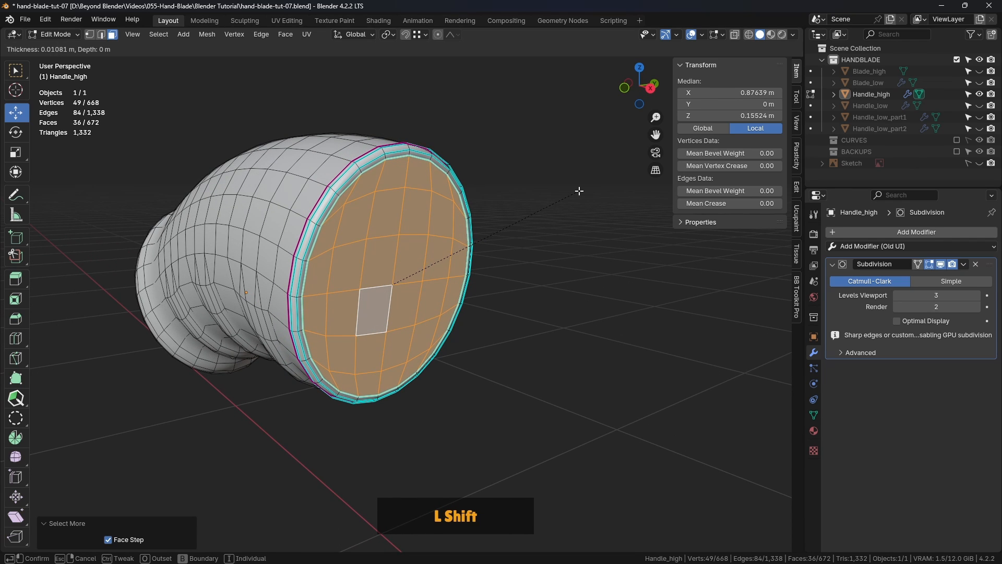
left_click(582, 190)
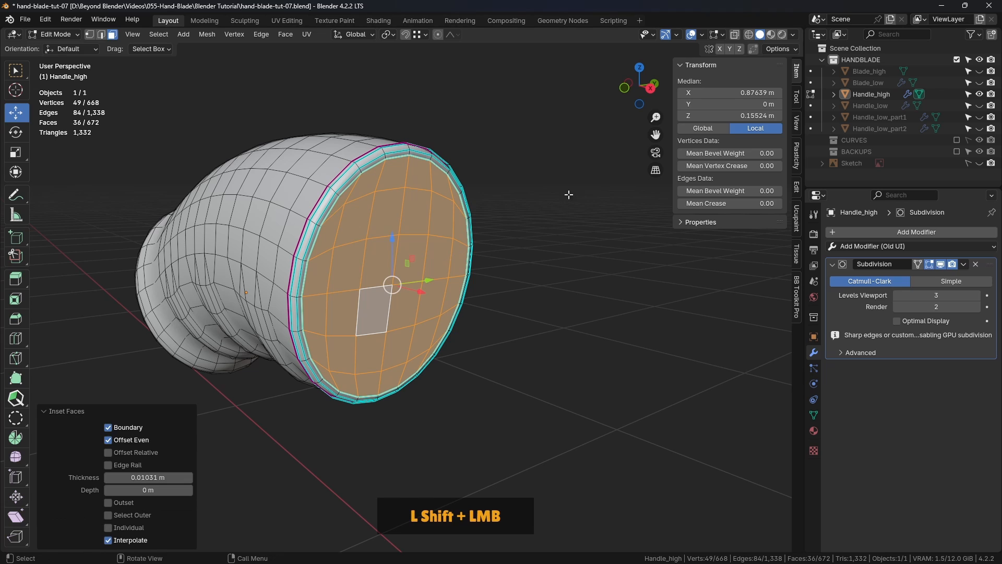
Step: Select the complete inset edge loop around the far-end cap and raise its Mean Crease
left_click(102, 35)
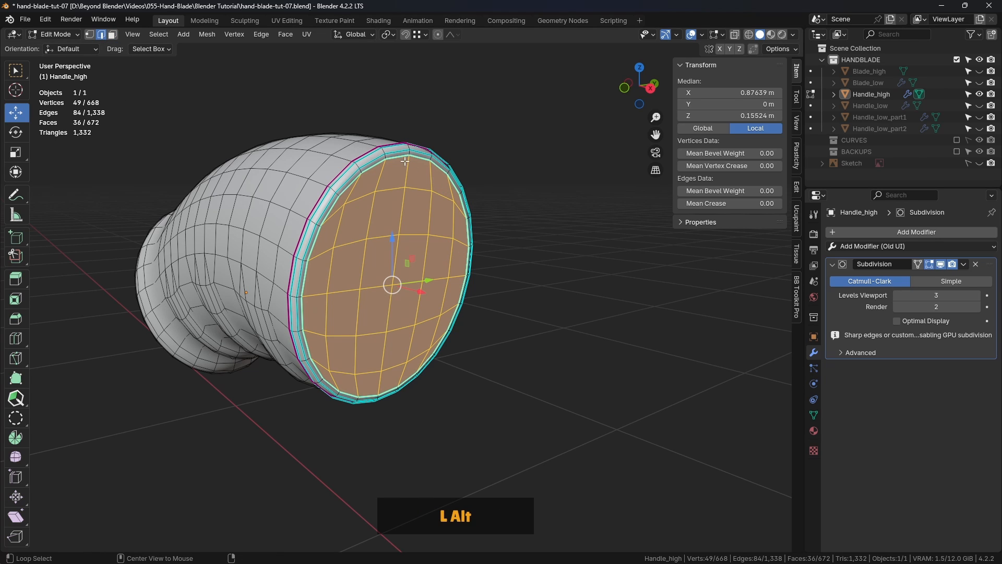
left_click(412, 180, "alt")
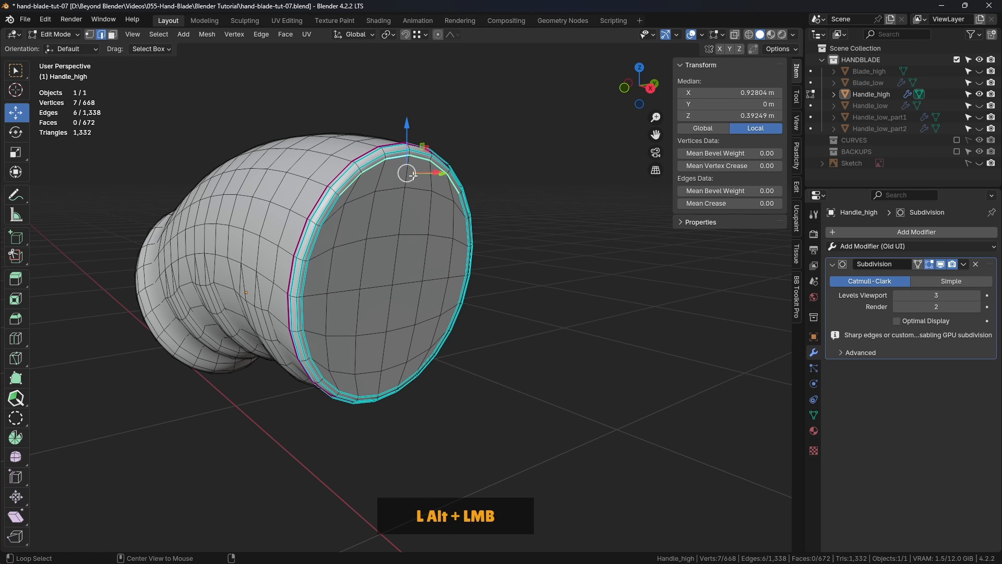
left_click(337, 205, "alt+shift")
left_click(351, 391, "alt+shift")
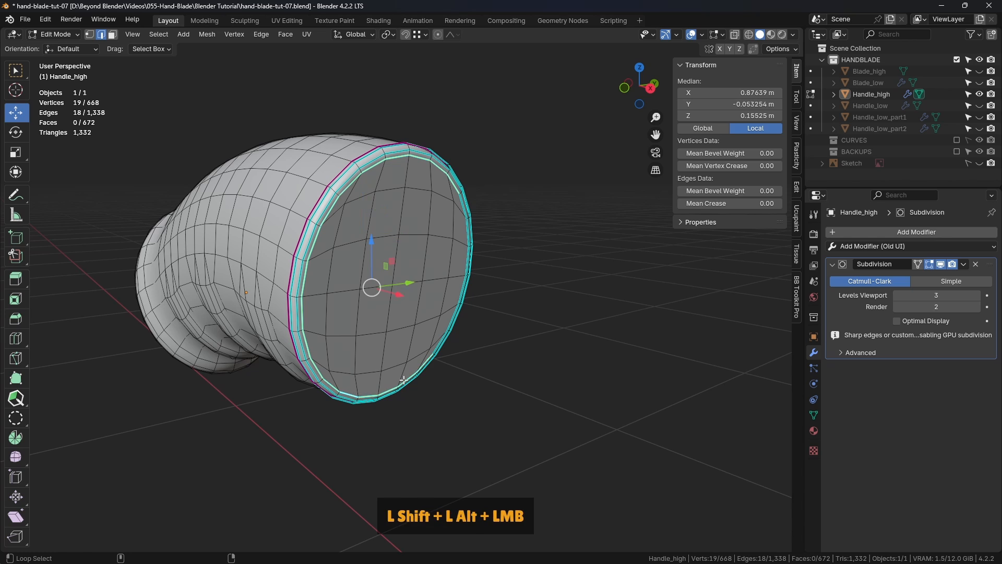
middle_click_drag(404, 380, 374, 336)
left_click(377, 301, "alt+shift")
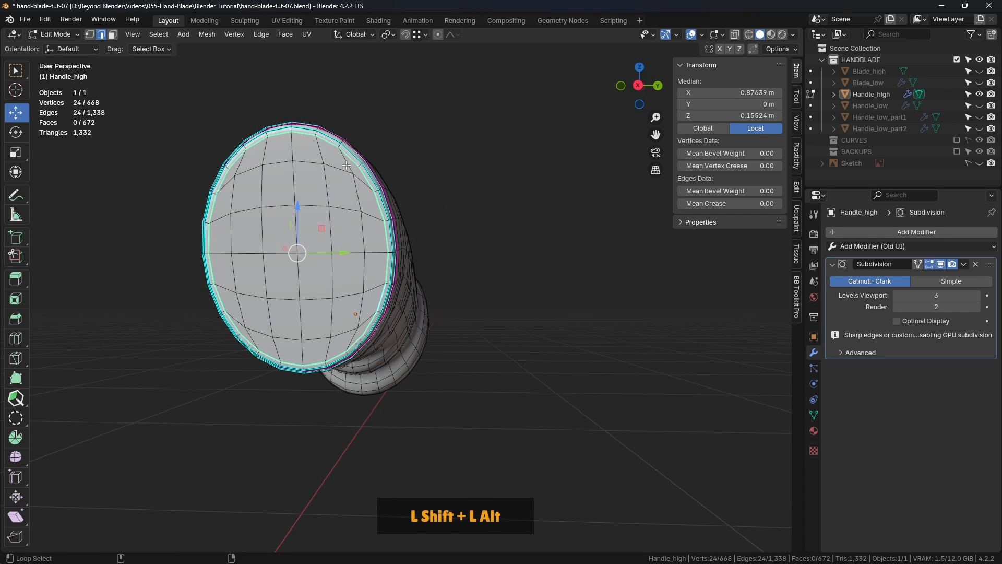
middle_click_drag(360, 222, 618, 119)
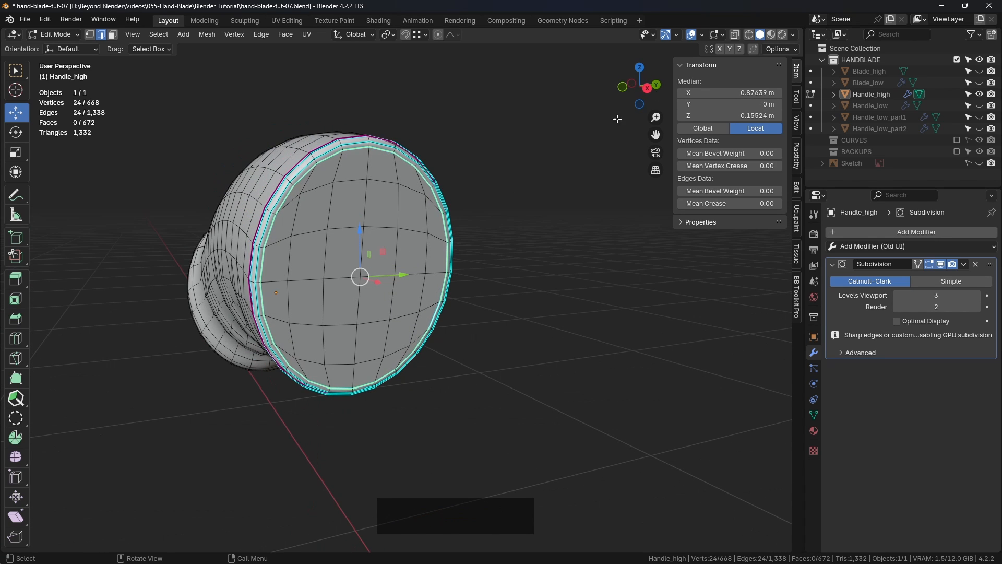
left_click(749, 34)
mouse_move(460, 229)
middle_mouse_down()
mouse_move(479, 248)
mouse_move(520, 248)
middle_mouse_up()
left_click(760, 35)
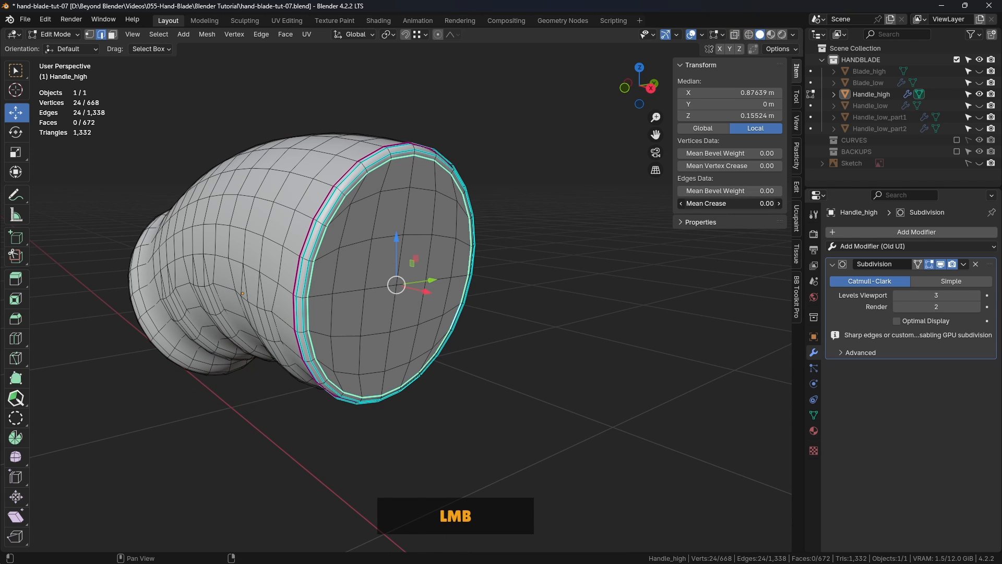
left_click(559, 291)
middle_click_drag(559, 291, 554, 299)
Step: In Object Mode, examine the far end's upper corner in front view, toggling the Subdivision modifier and checking the Cavity shading
key("ctrl+Tab")
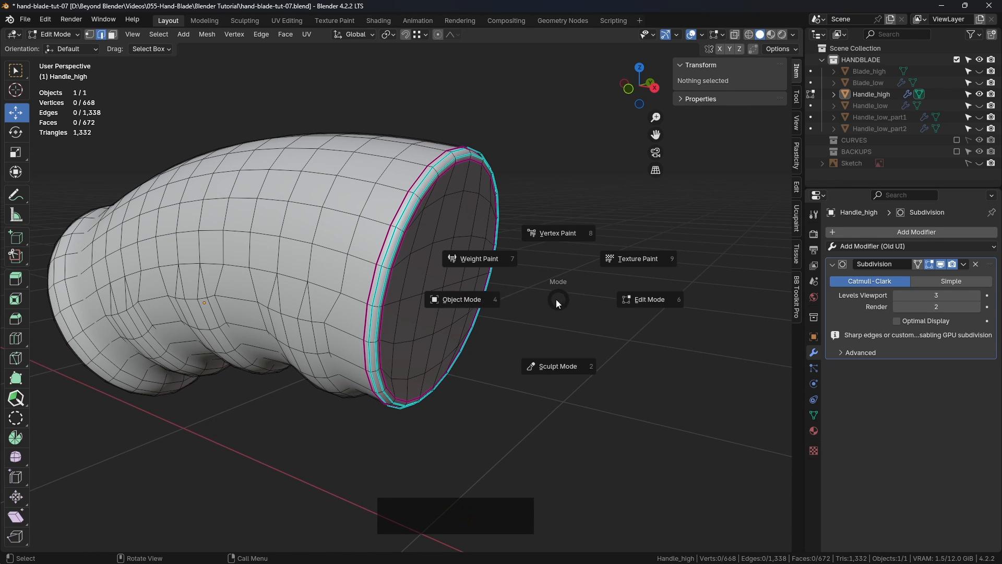
left_click(521, 277)
key("KP_1")
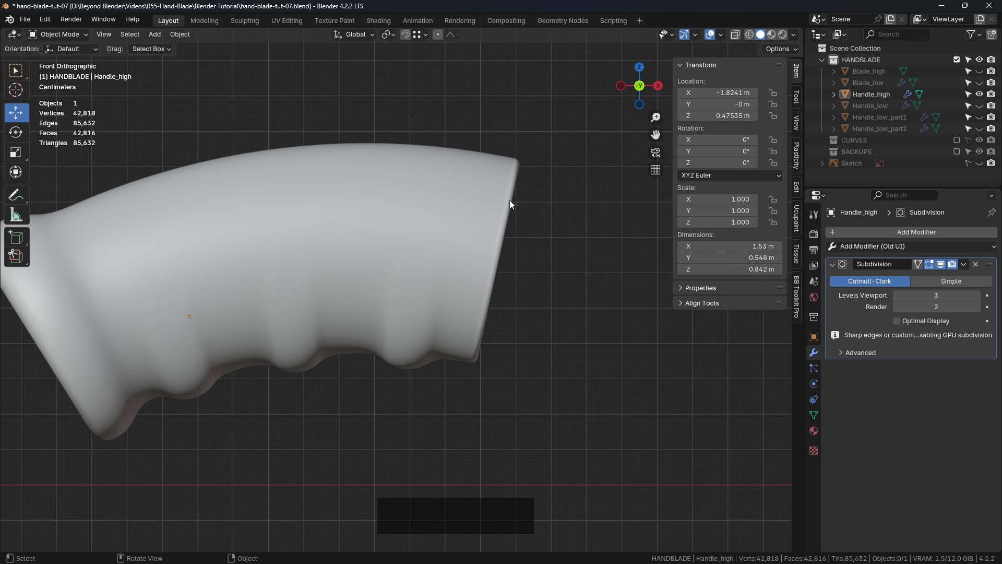
scroll(522, 156, "up", 3)
scroll(531, 335, "down", 2)
middle_click_drag(532, 340, 505, 369, "shift")
scroll(494, 273, "up", 3)
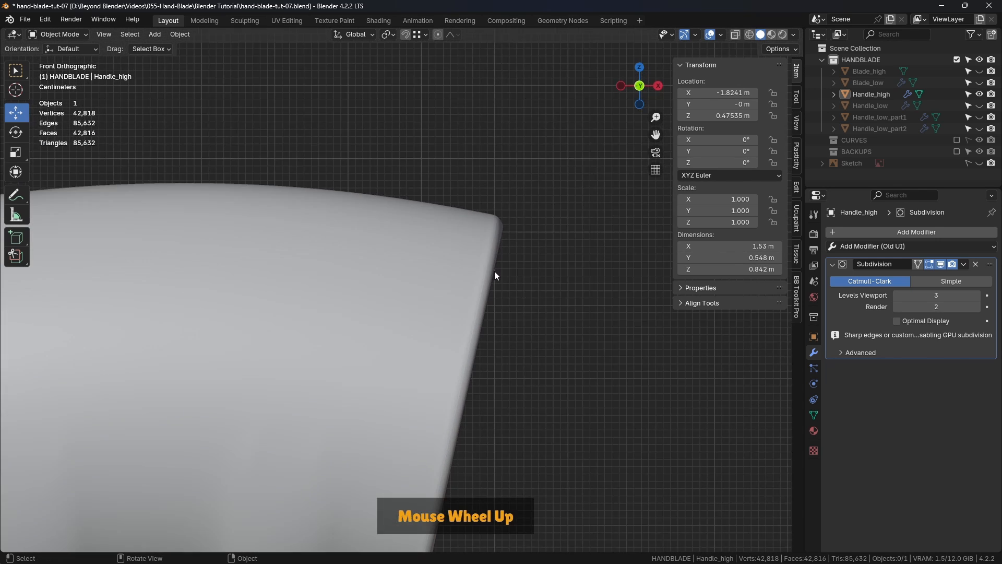
left_click(941, 264)
left_click(941, 264)
left_click(941, 264)
left_click(941, 265)
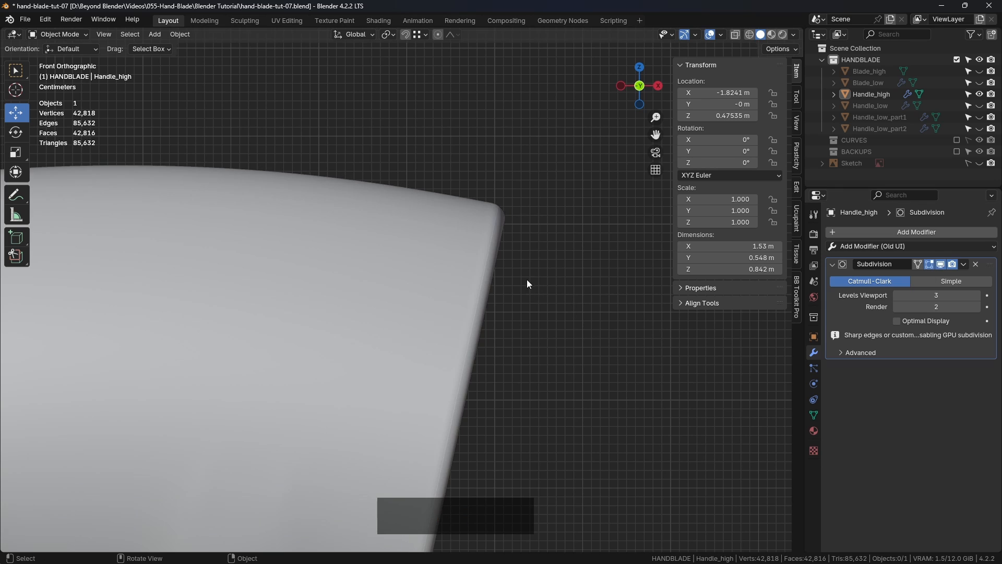
scroll(522, 284, "up", 2)
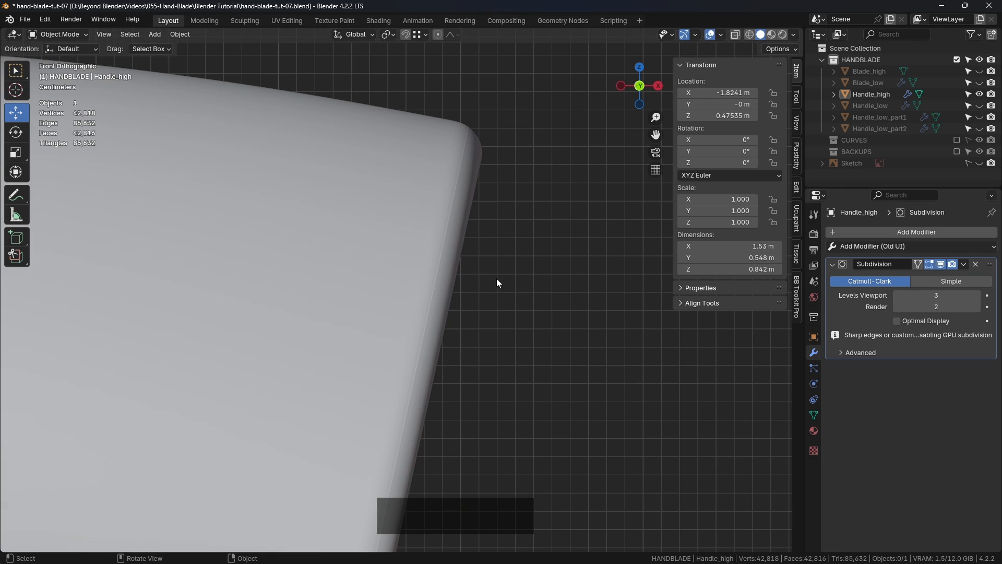
left_click(793, 35)
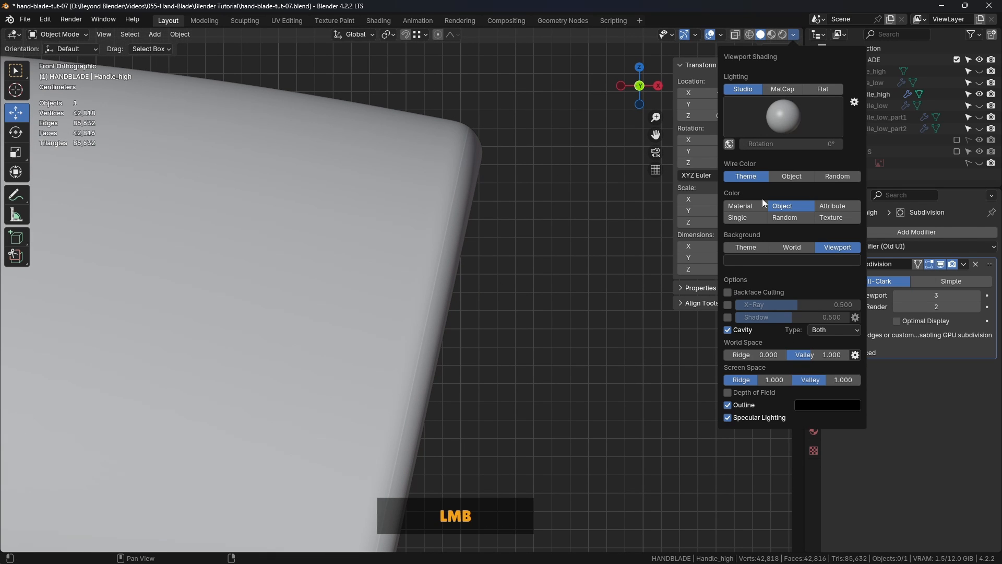
left_click(728, 330)
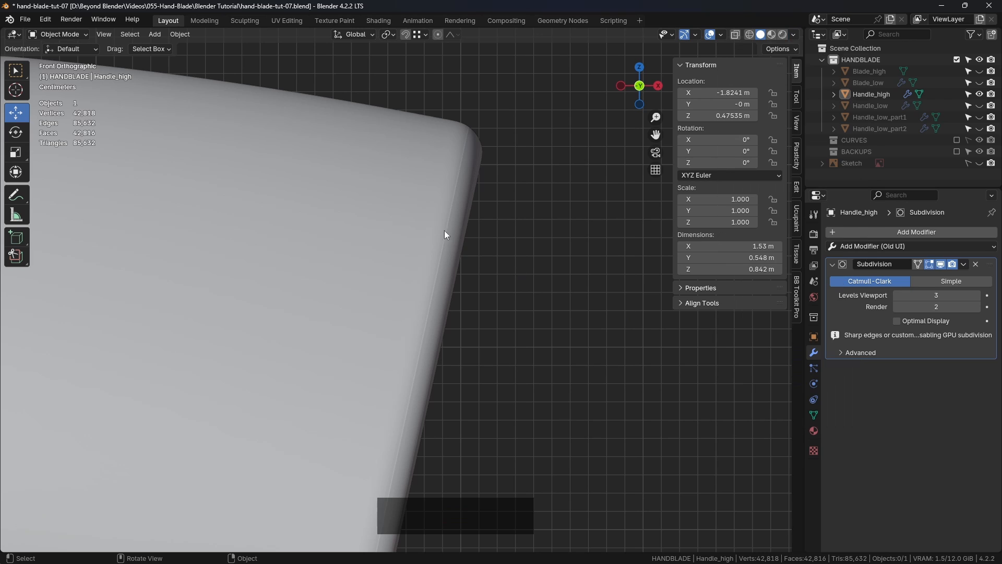
Step: Clear the sharp marking from all edges of Handle_high and return to Object Mode
left_click(412, 202)
key("ctrl+Tab")
left_click(496, 204)
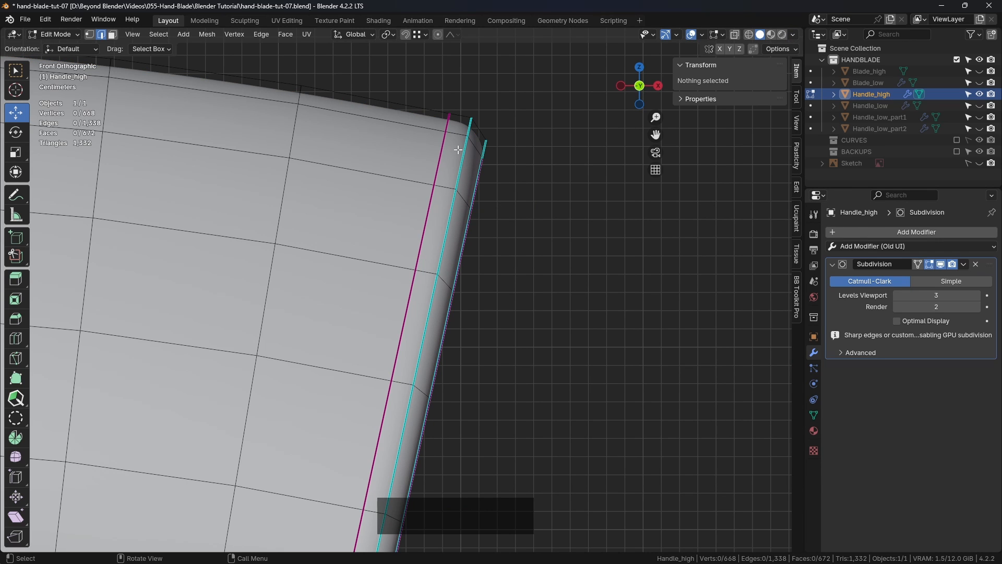
scroll(522, 191, "down", 6)
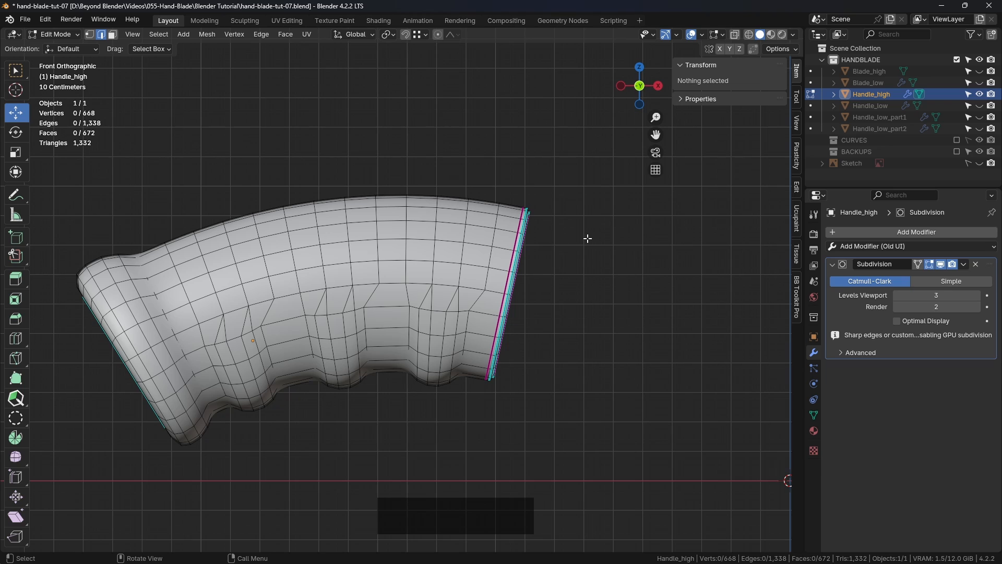
key("a")
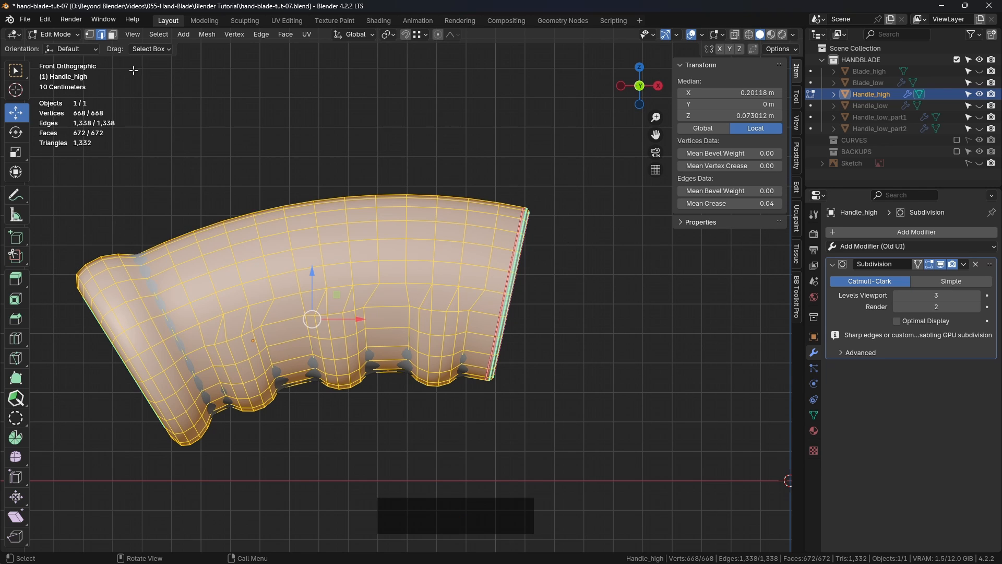
right_click(487, 132)
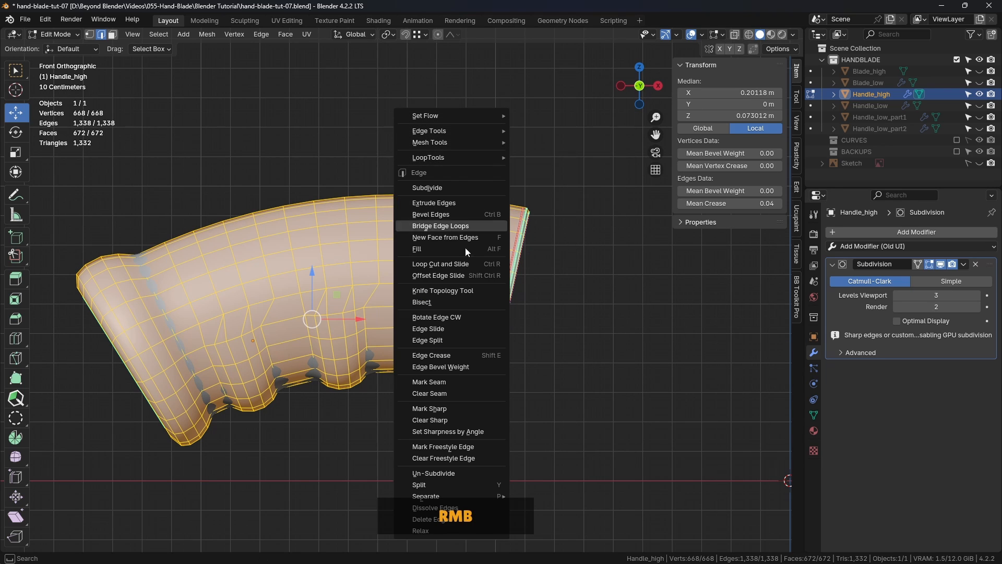
left_click(434, 420)
left_click(576, 338)
key("Tab")
left_click(597, 295)
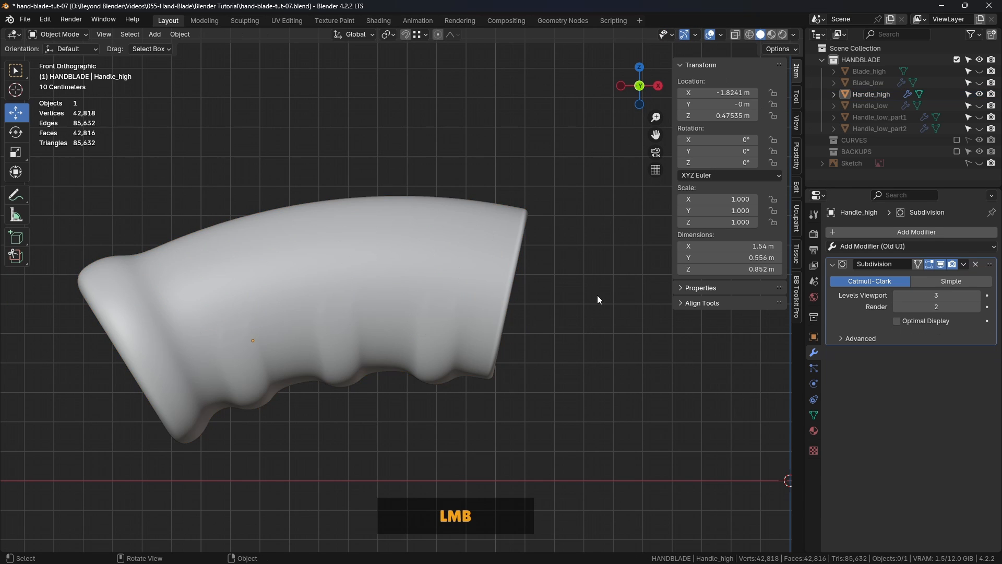
Step: Recheck the handle's far-end corner in front view with the Subdivision modifier switched off and on
scroll(535, 206, "up", 5)
scroll(505, 228, "down", 5)
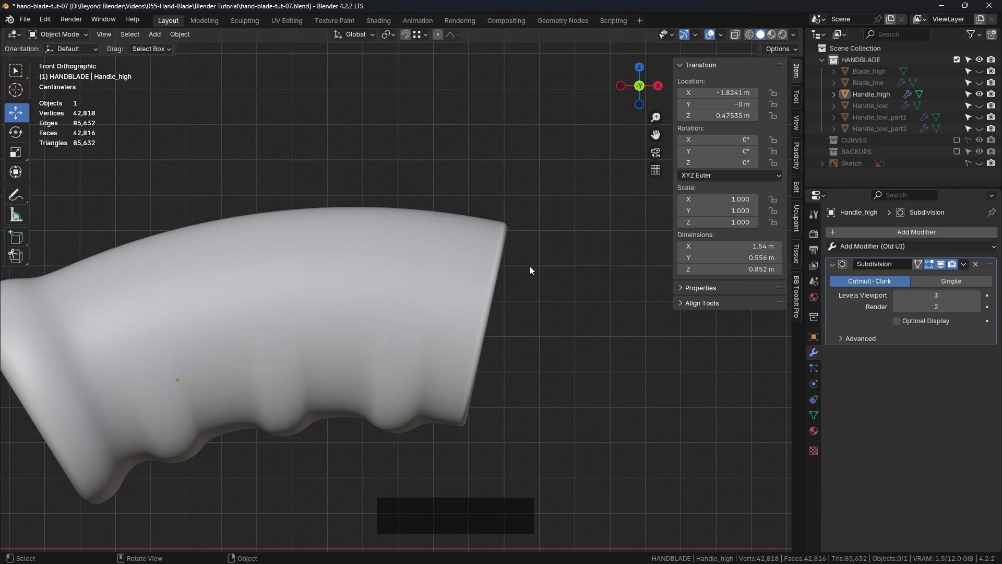
middle_click_drag(530, 268, 478, 251)
key("KP_1")
scroll(516, 249, "up", 5)
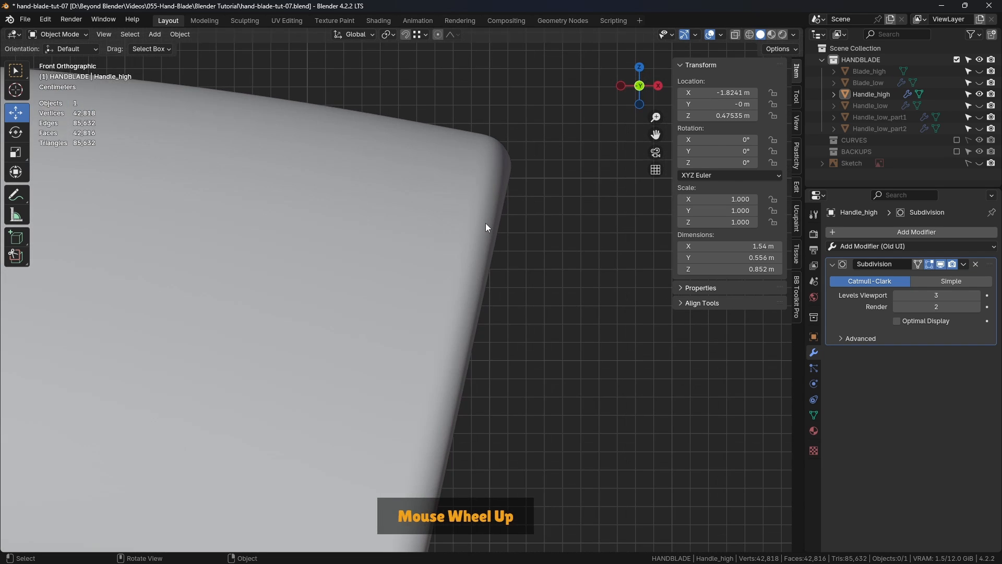
scroll(485, 226, "down", 1)
left_click(941, 264)
left_click(941, 264)
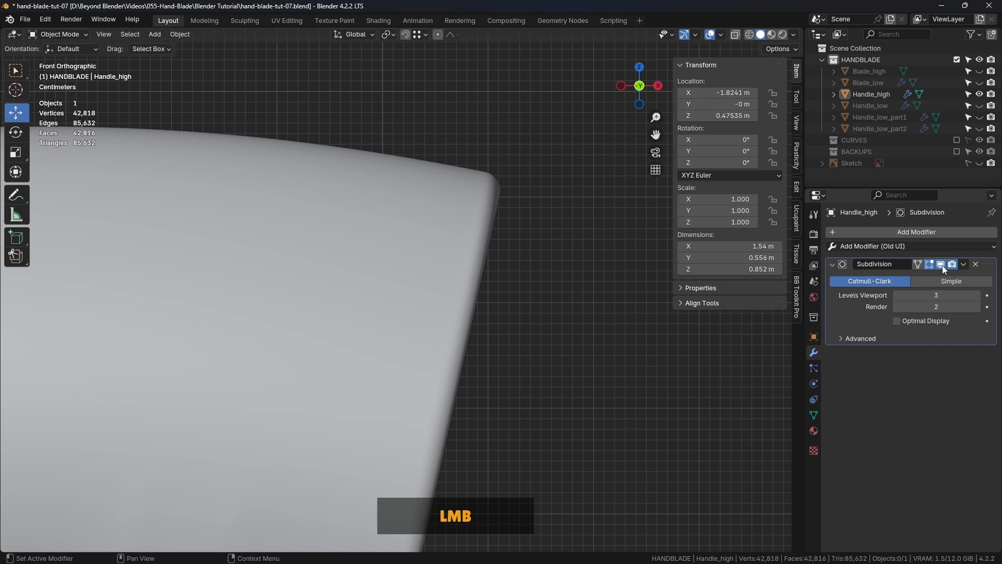
Step: Inspect an edge loop of Handle_high in Edit Mode and return to Object Mode
scroll(456, 193, "down", 4)
middle_click_drag(456, 193, 437, 260, "shift")
left_click(403, 248)
key("ctrl+Tab")
left_click(470, 255)
left_click(399, 259, "alt")
key("ctrl+Tab")
left_click(350, 266)
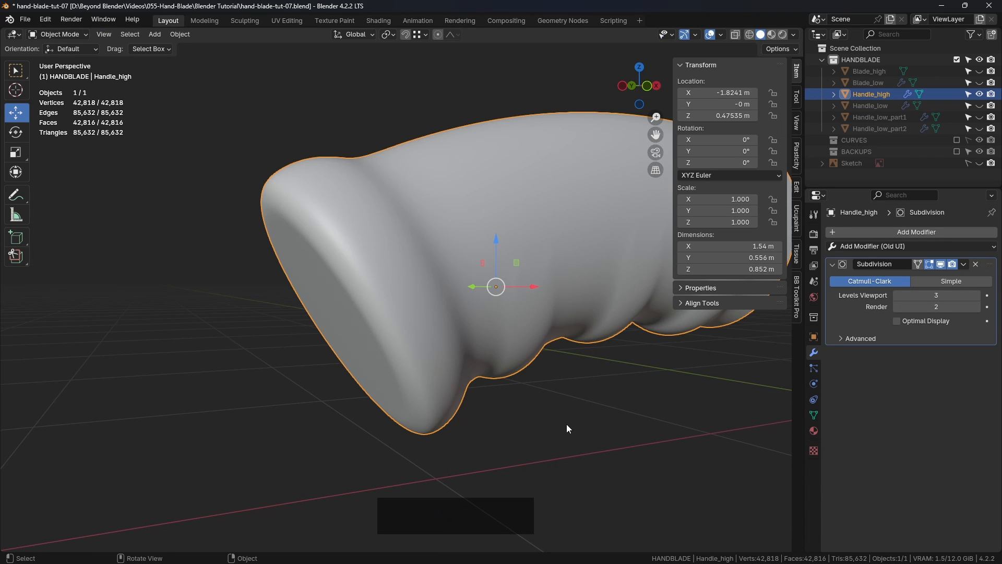
Step: Compare the whole handle's shape in perspective with the Subdivision modifier toggled off and on
scroll(566, 424, "down", 3)
scroll(581, 400, "down", 2, "shift")
left_click(941, 264)
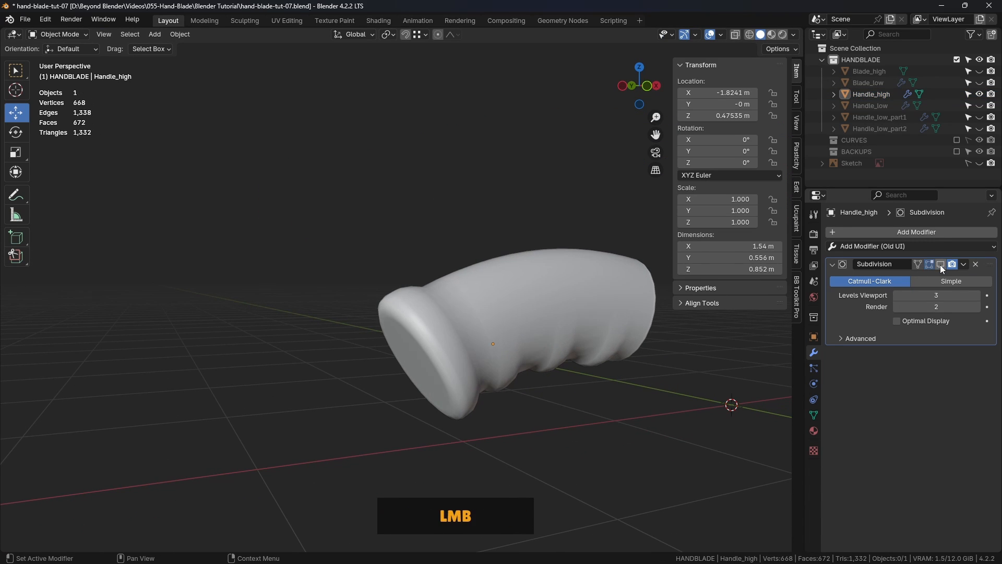
left_click(941, 264)
left_click(941, 265)
left_click(940, 265)
Step: Save the file, duplicate Handle_high in place and move the copy into the BACKUPS collection
middle_click_drag(511, 346, 498, 302, "shift")
left_click(498, 302)
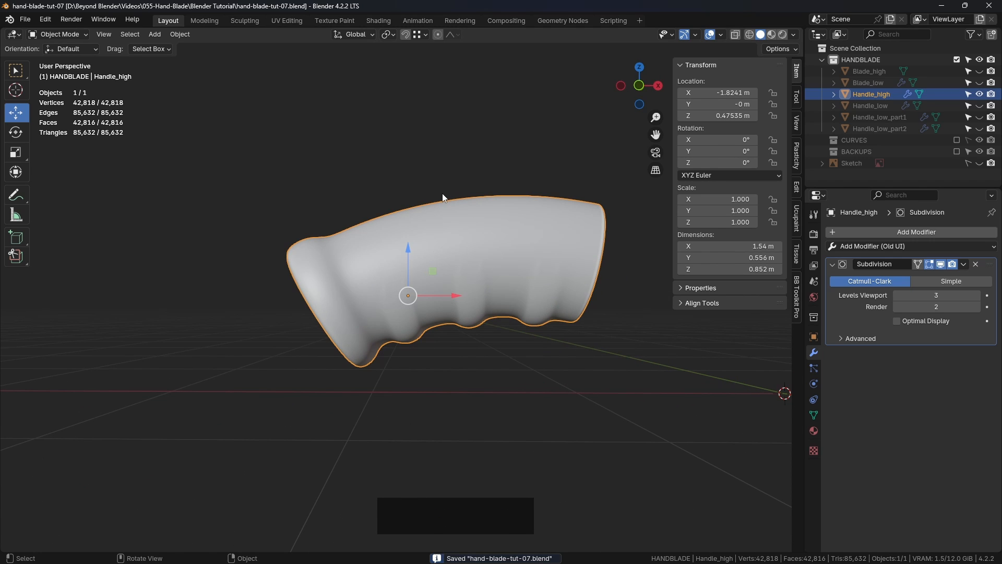
key("shift+d")
right_click(409, 139)
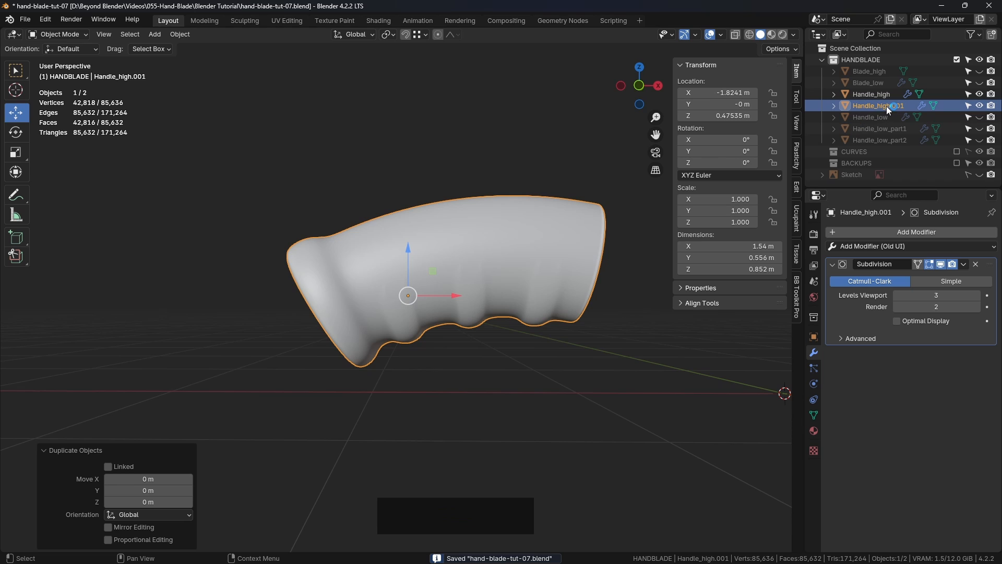
left_click_drag(886, 106, 857, 164)
left_click(457, 139)
Step: Select the original Handle_high and switch to the Sculpting workspace
left_click(524, 243)
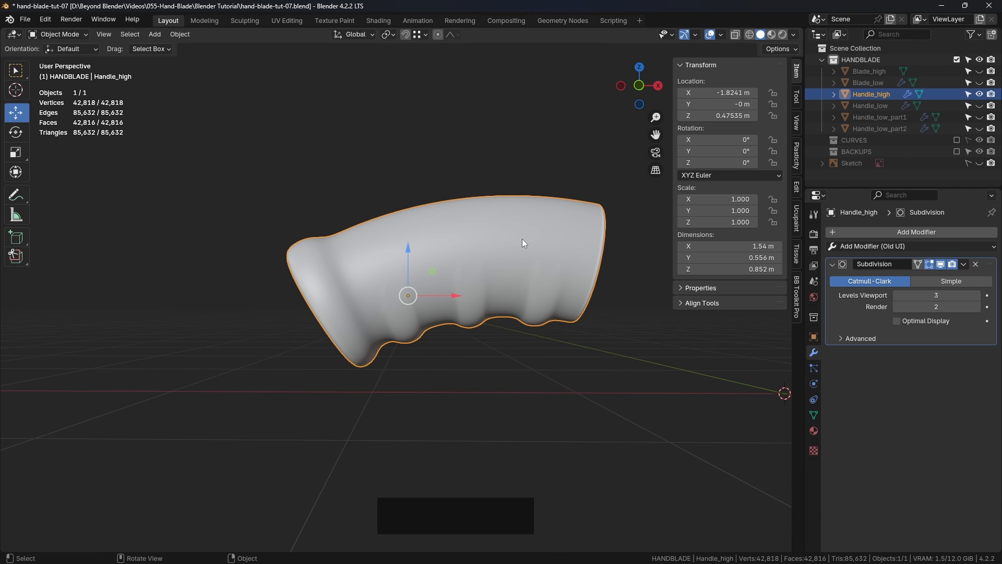
middle_click_drag(362, 94, 328, 140)
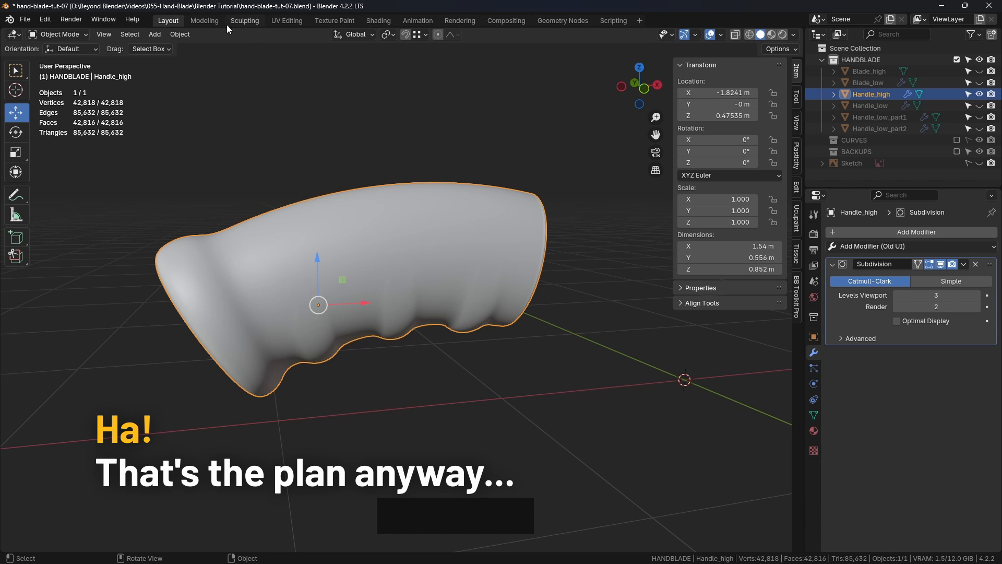
left_click(244, 20)
scroll(331, 197, "down", 3)
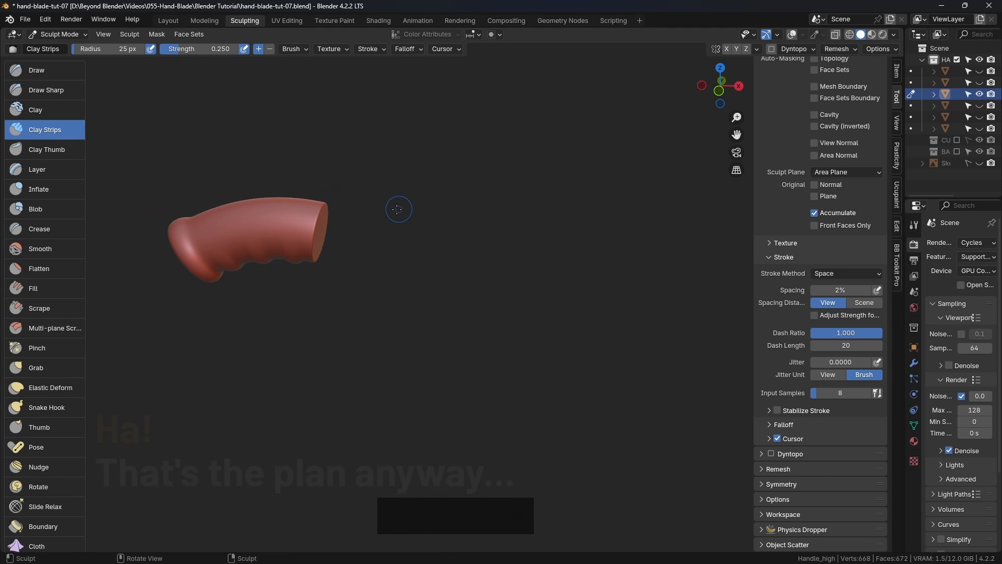
Step: Try Clay Strips strokes along the handle's side at 0.250 strength and undo them
scroll(213, 224, "up", 2)
scroll(205, 222, "up", 4)
middle_click_drag(192, 221, 286, 230, "shift")
mouse_move(364, 192)
middle_mouse_down("ctrl")
mouse_move(380, 222)
mouse_move(416, 208)
mouse_move(508, 219)
mouse_move(458, 224)
middle_mouse_up("ctrl")
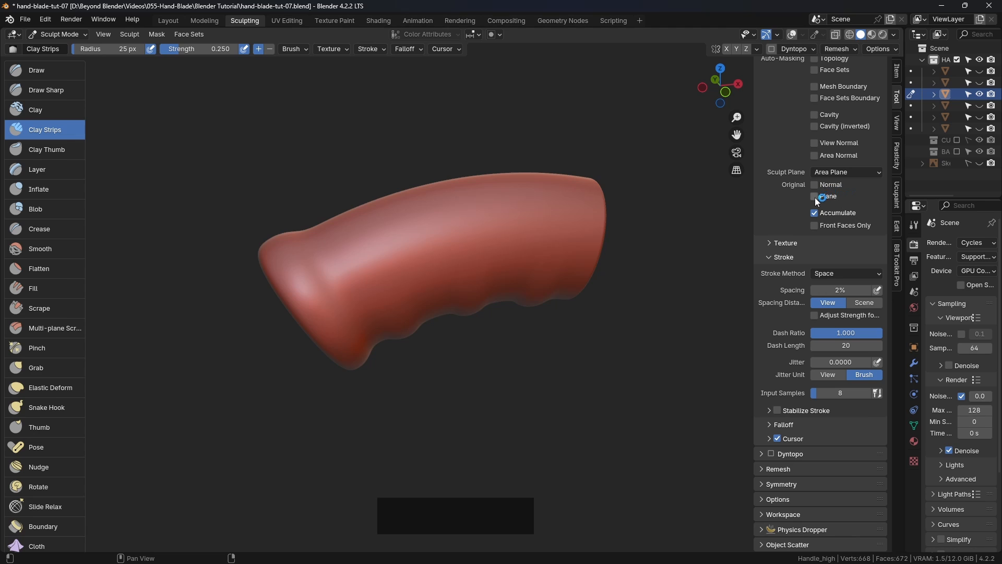
scroll(819, 194, "up", 12)
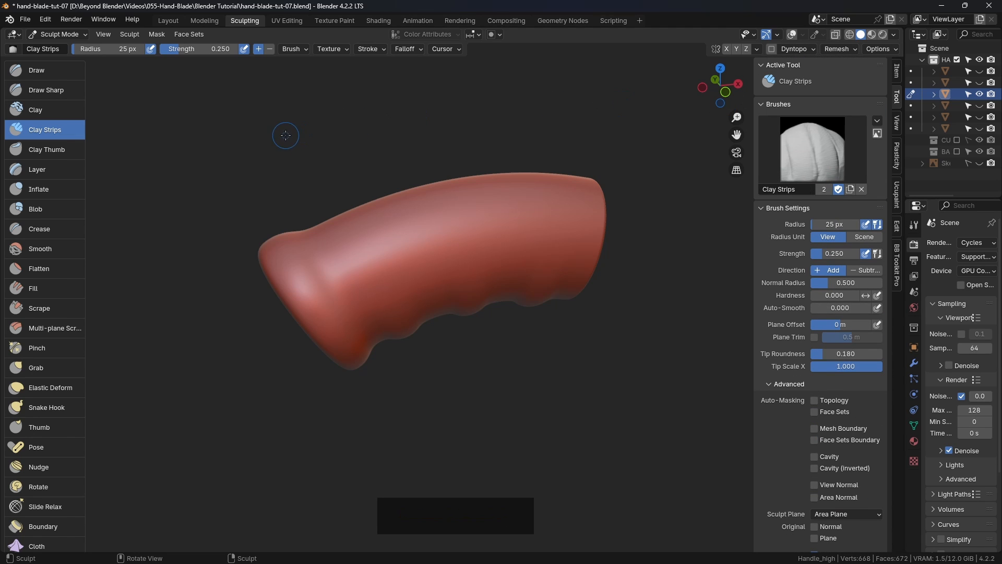
left_click(785, 174)
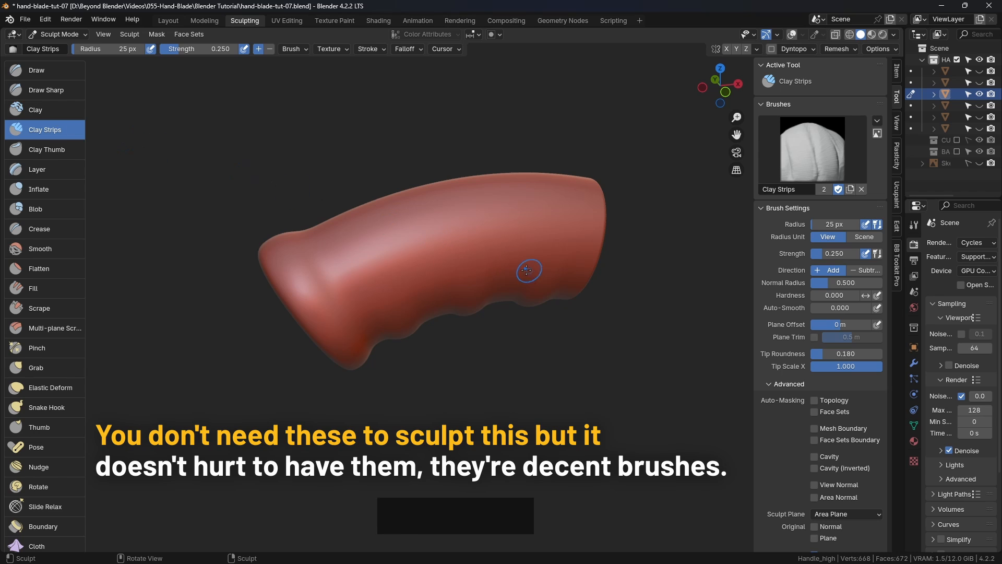
left_click_drag(418, 260, 459, 256)
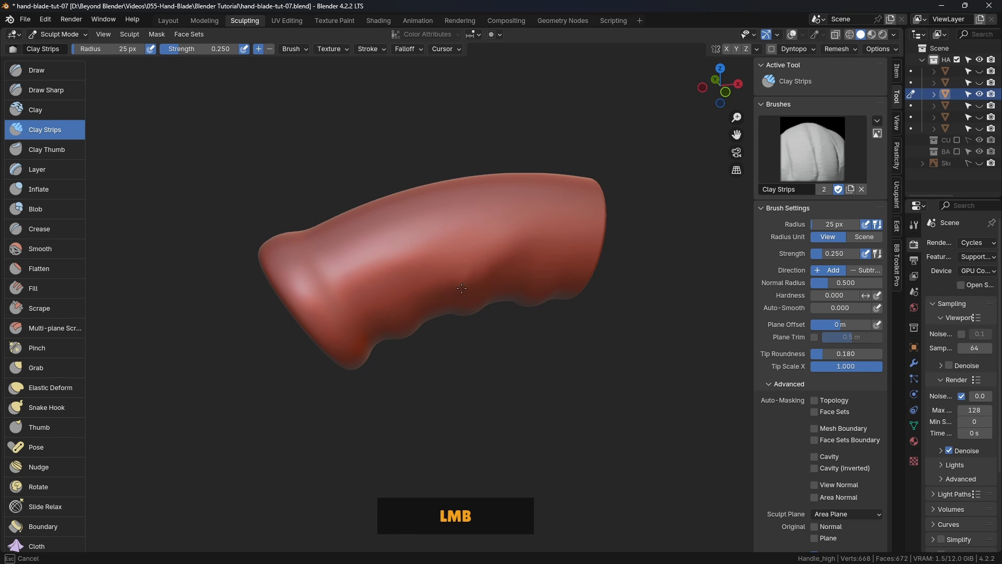
left_click_drag(461, 288, 594, 249)
key("ctrl+z")
Step: Set the Clay Strips strength to 0.507, try strokes across the handle's side and undo them
mouse_move(594, 249)
middle_mouse_down()
mouse_move(571, 262)
mouse_move(540, 234)
mouse_move(524, 249)
middle_mouse_up()
scroll(566, 260, "up", 2)
left_click_drag(189, 52, 200, 53)
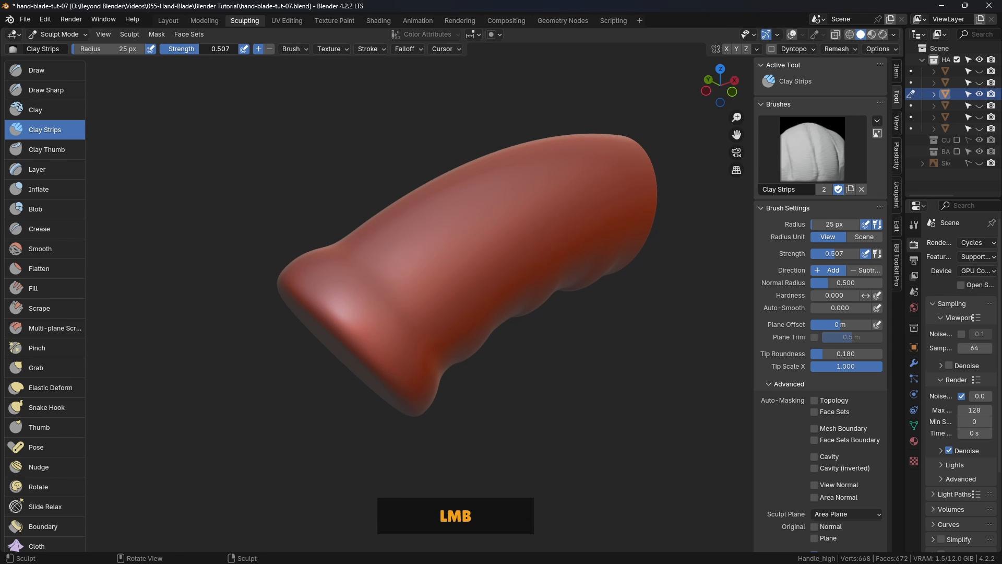
left_click_drag(478, 236, 535, 226)
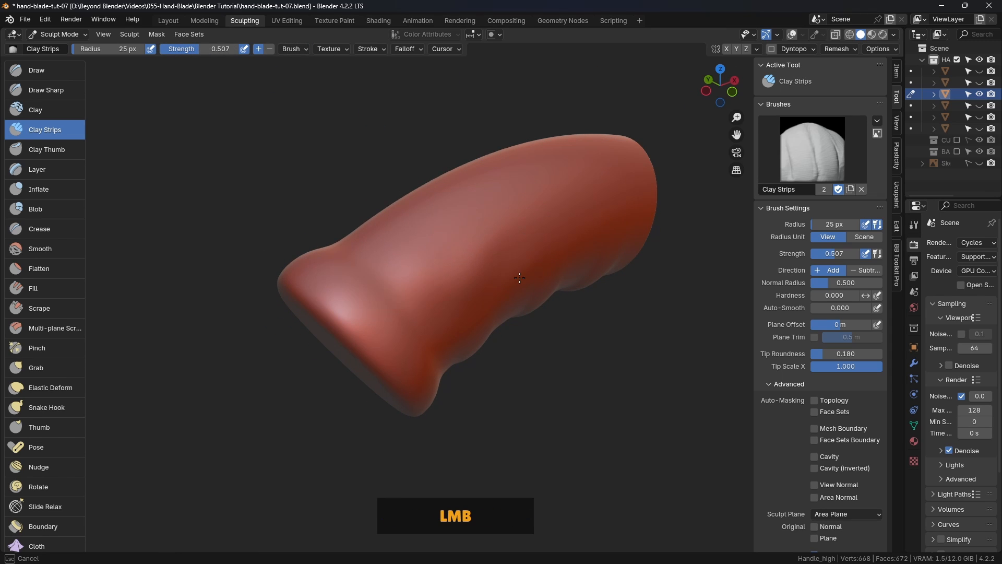
left_click_drag(520, 277, 518, 284)
mouse_move(519, 286)
middle_mouse_down()
mouse_move(569, 283)
mouse_move(485, 275)
middle_mouse_up()
key("ctrl+z")
Step: Switch to the Draw sculpting tool and choose the A| Orb_Curve brush for it
left_click(812, 148)
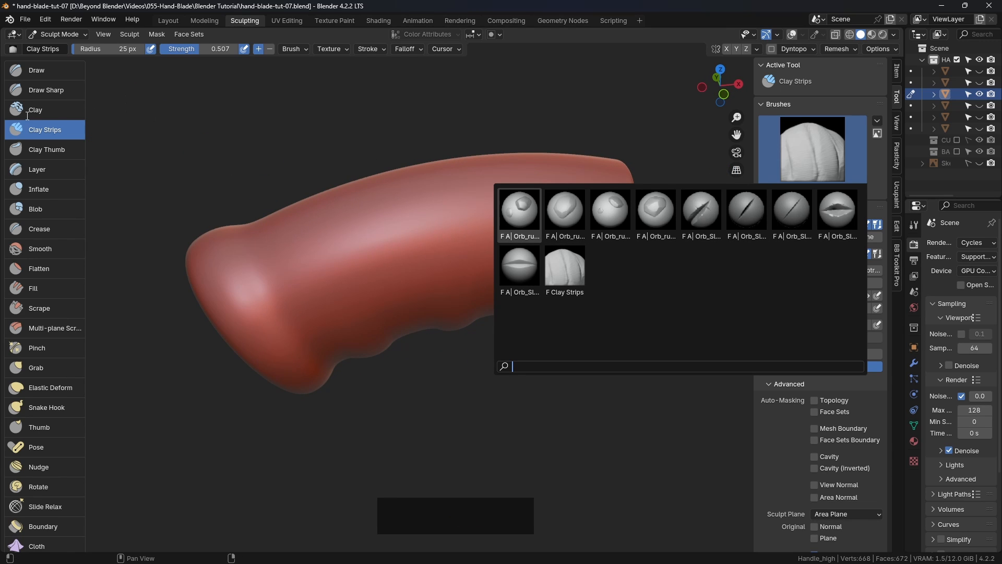
left_click(47, 70)
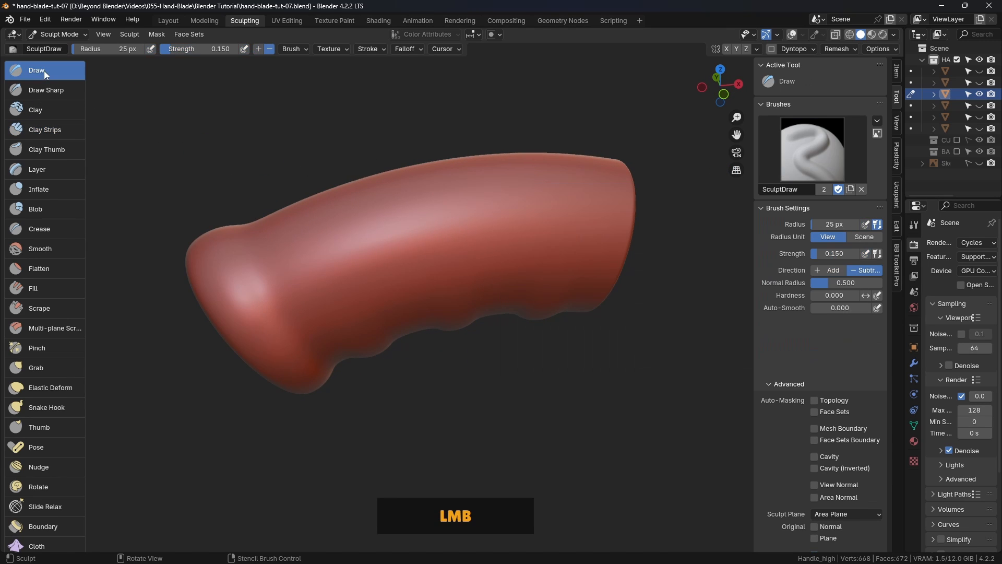
left_click(812, 151)
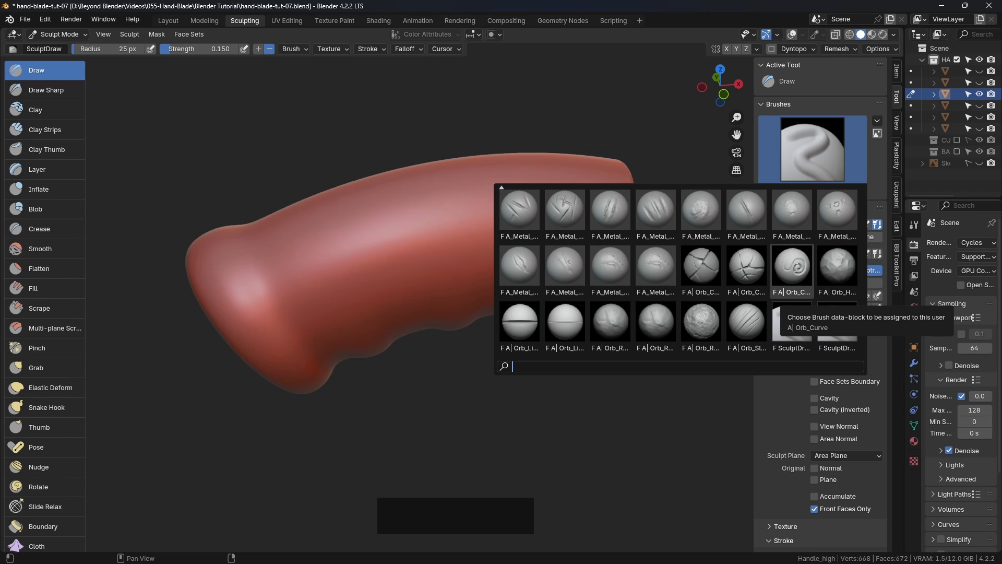
left_click(792, 266)
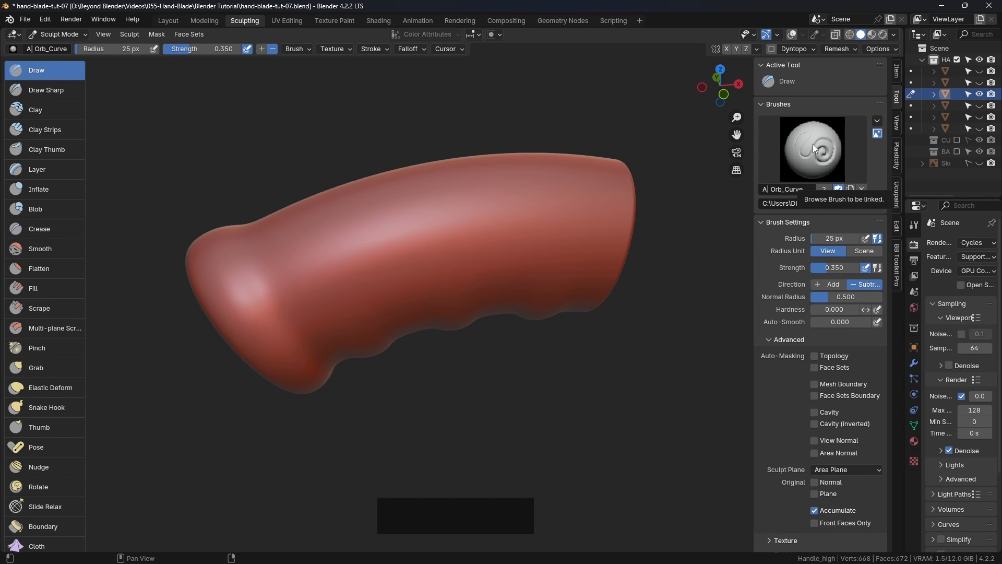
Step: Enable Front Faces Only in the Orb_Curve brush's advanced settings
scroll(809, 145, "down", 3)
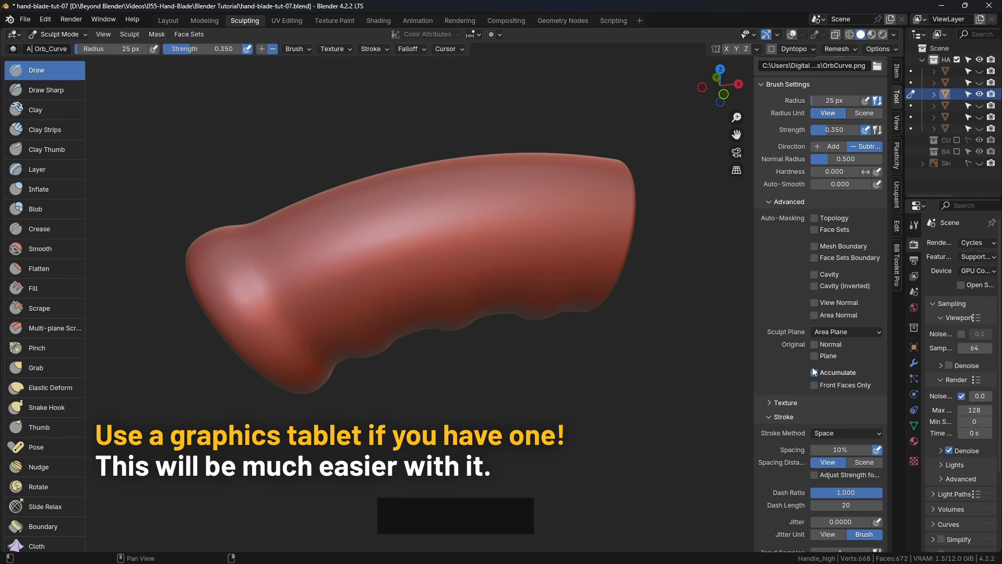
left_click(814, 385)
scroll(789, 412, "down", 5)
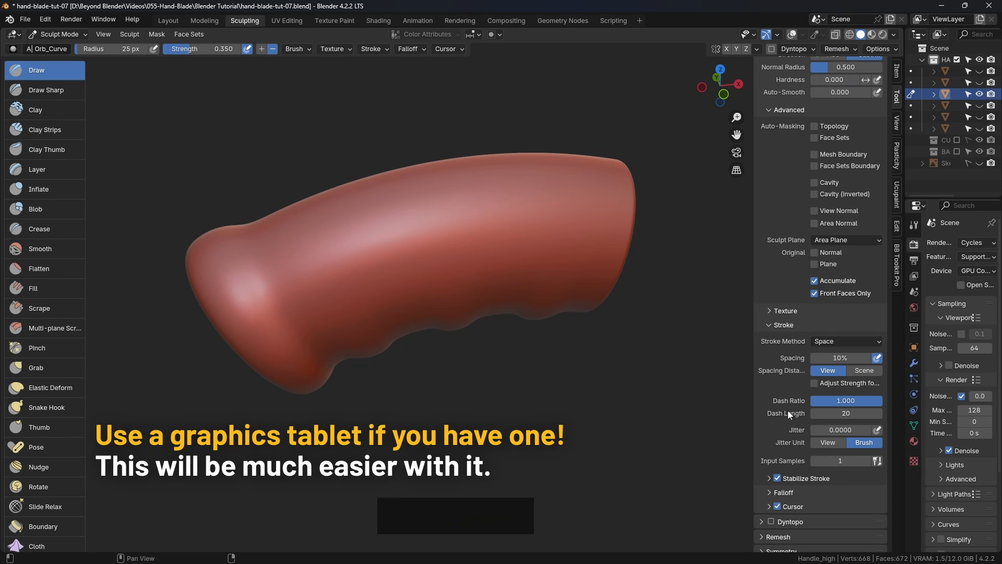
Step: Try a few Orb_Curve dents on the handle's side and undo them all
left_click(389, 259)
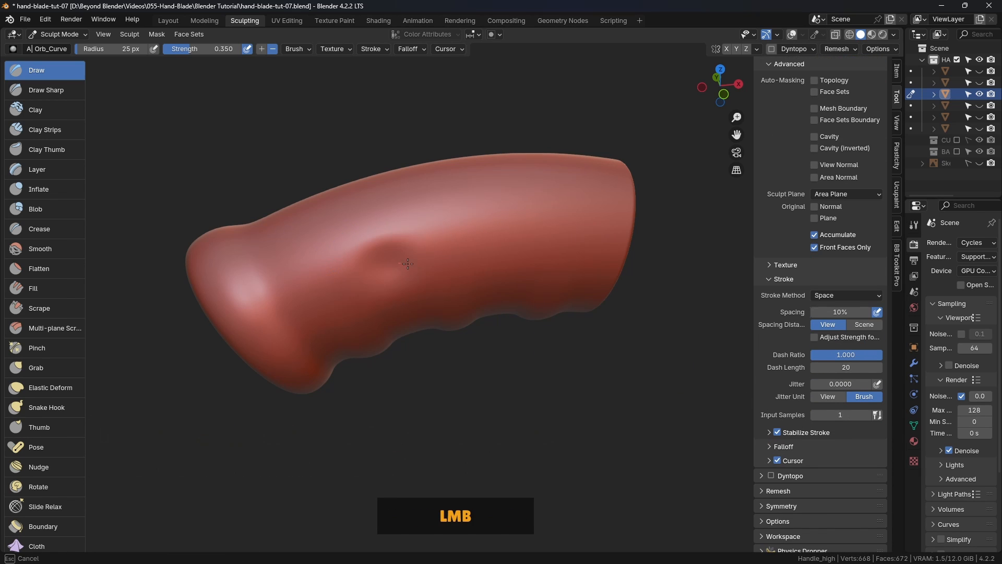
left_click(496, 263)
left_click(517, 260)
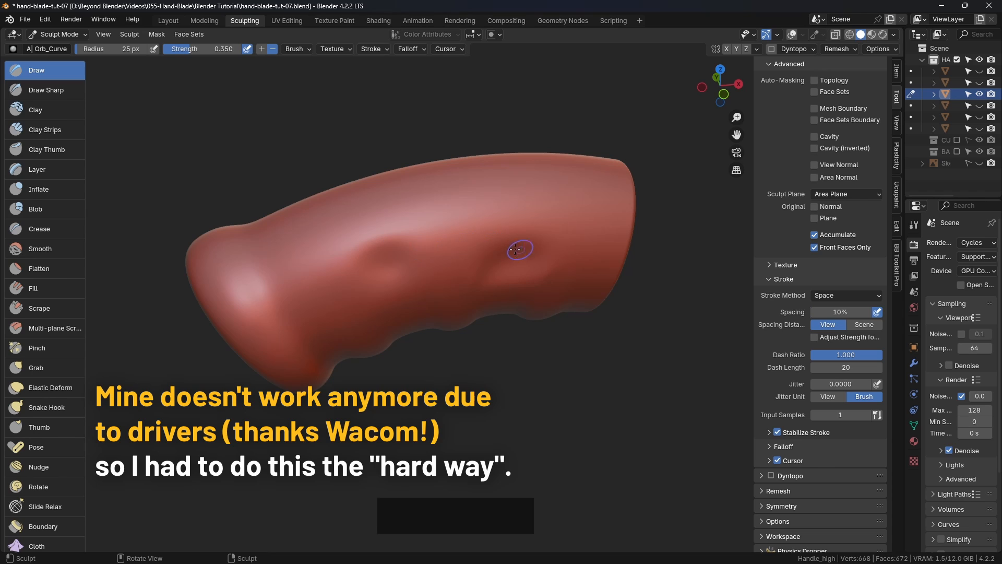
key("ctrl+z")
key("ctrl+z")
key("ctrl+z")
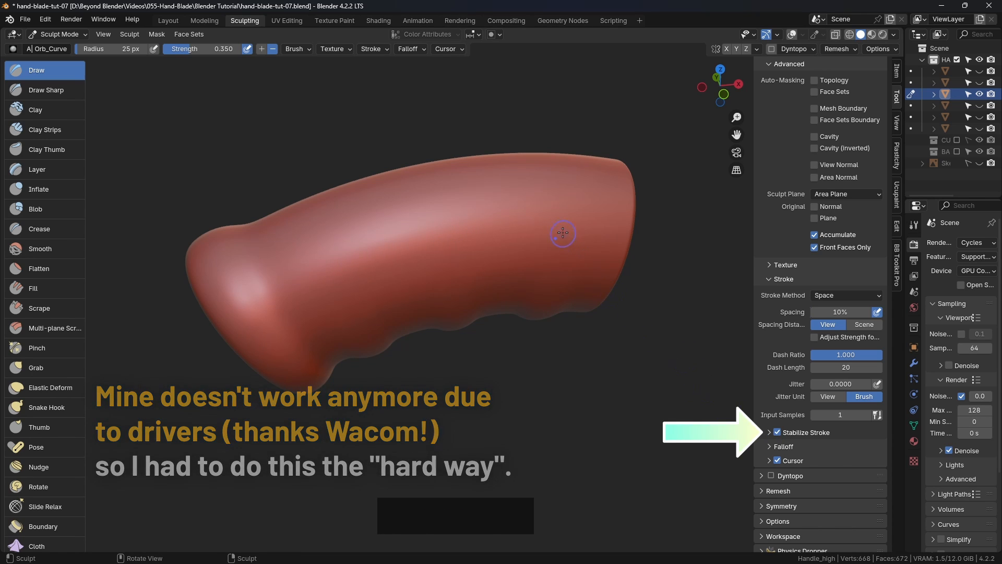
Step: Sample the Remesh voxel size from the side of the handle and reopen the remesh settings
scroll(531, 197, "down", 2)
middle_click_drag(532, 197, 515, 224, "shift")
scroll(516, 224, "up", 2)
scroll(814, 207, "up", 8)
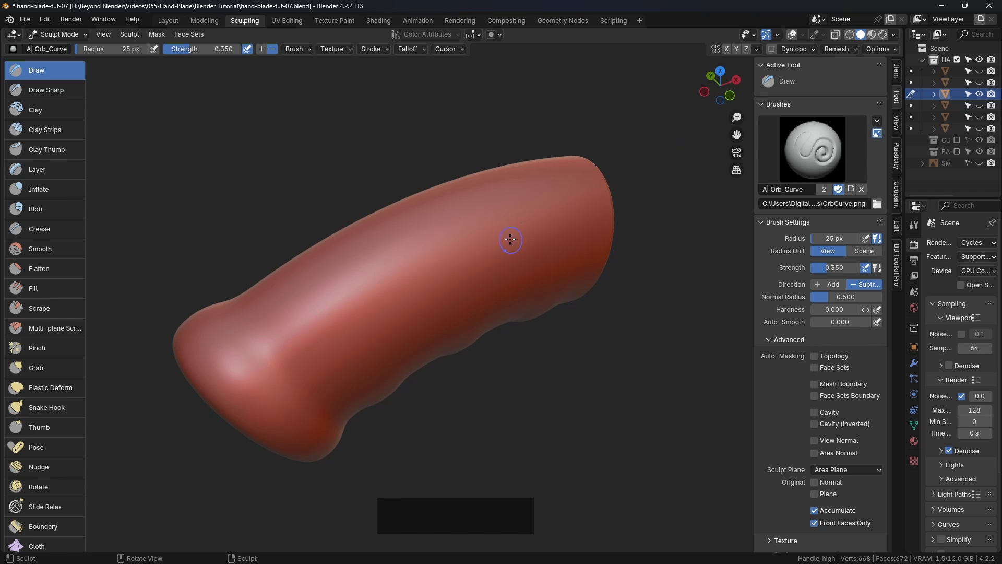
middle_click_drag(647, 206, 626, 193)
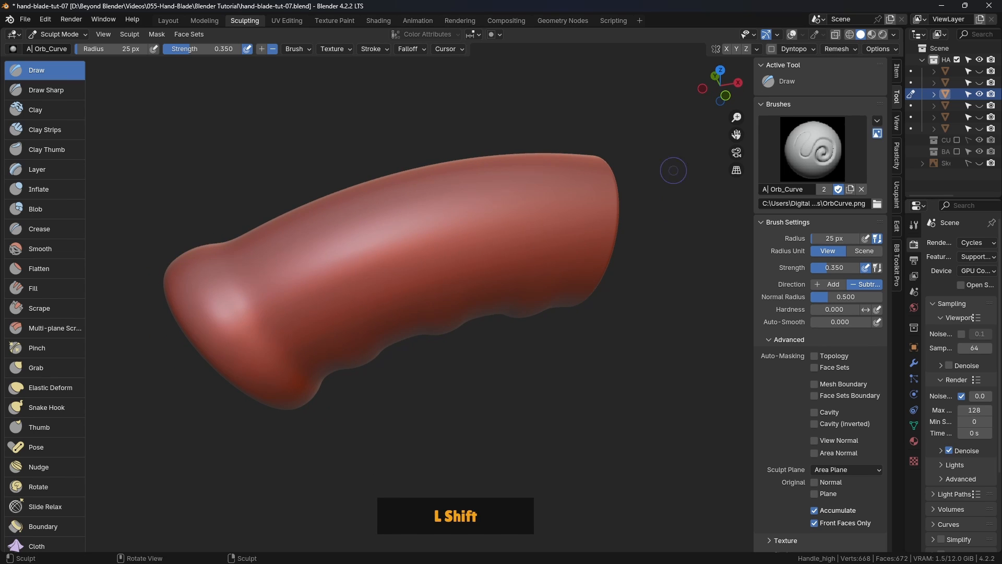
left_click(856, 49)
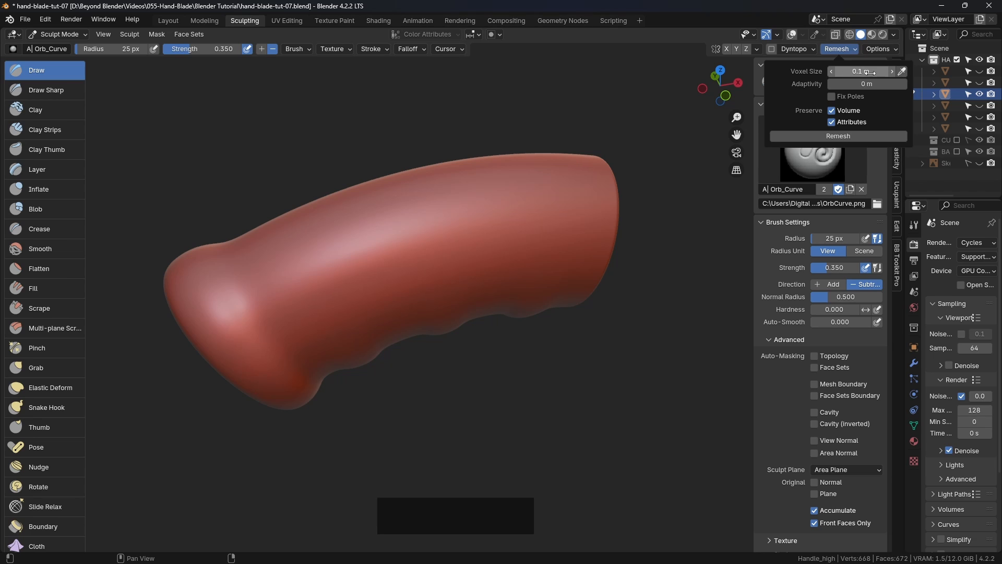
left_click(903, 72)
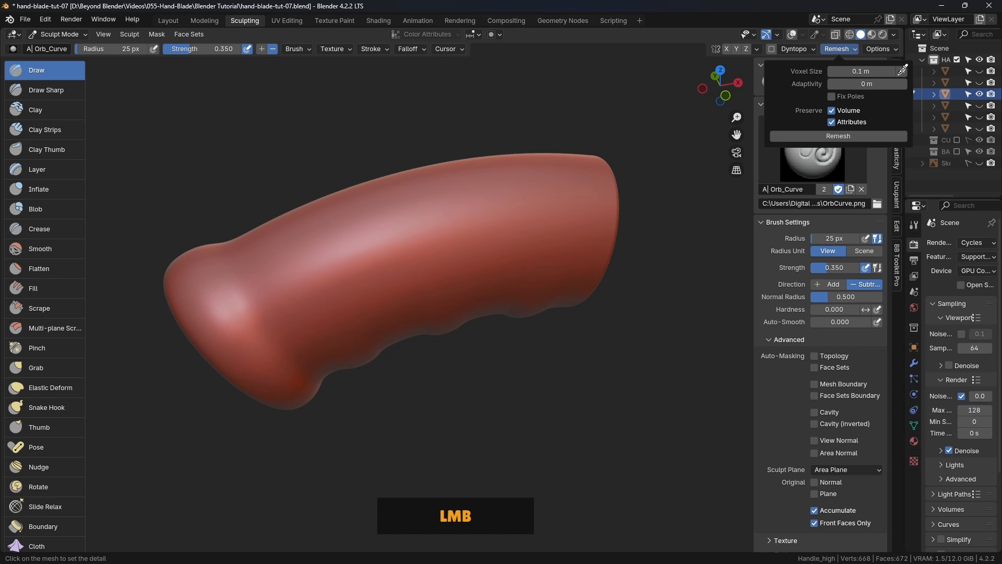
left_click(484, 211)
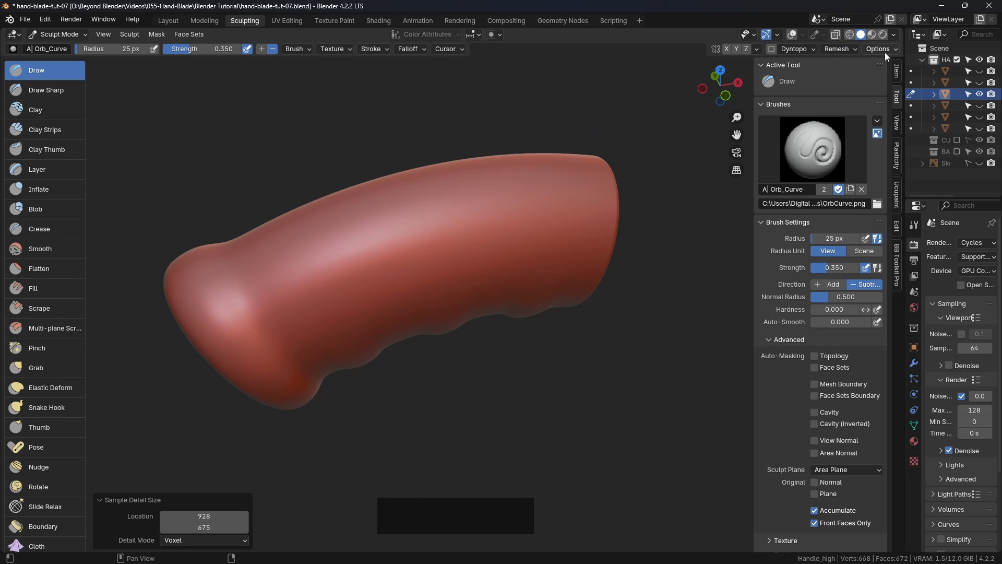
left_click(854, 49)
left_click(856, 49)
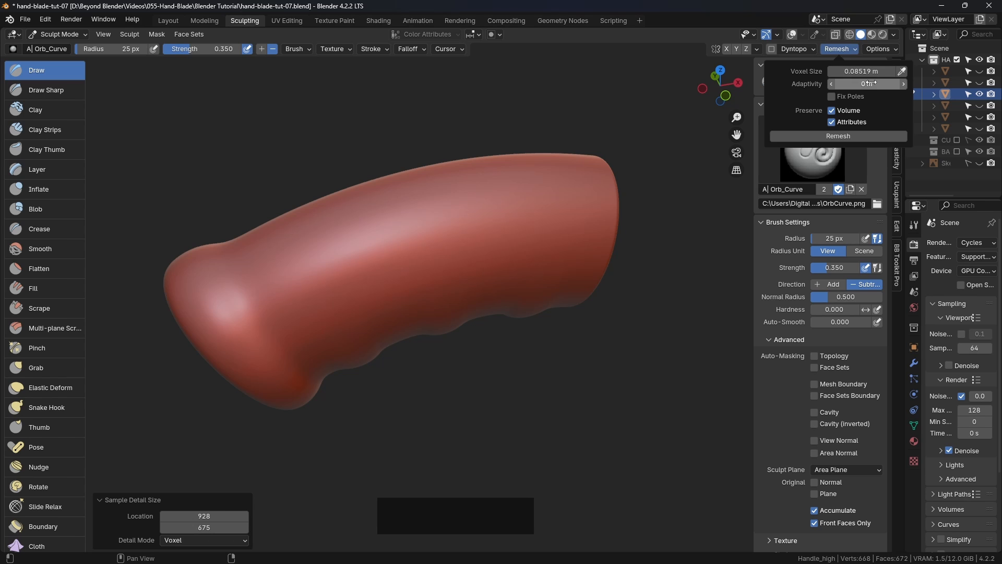
Step: Widen the properties area and apply the Subdivision modifier on Handle_high
left_click(914, 361)
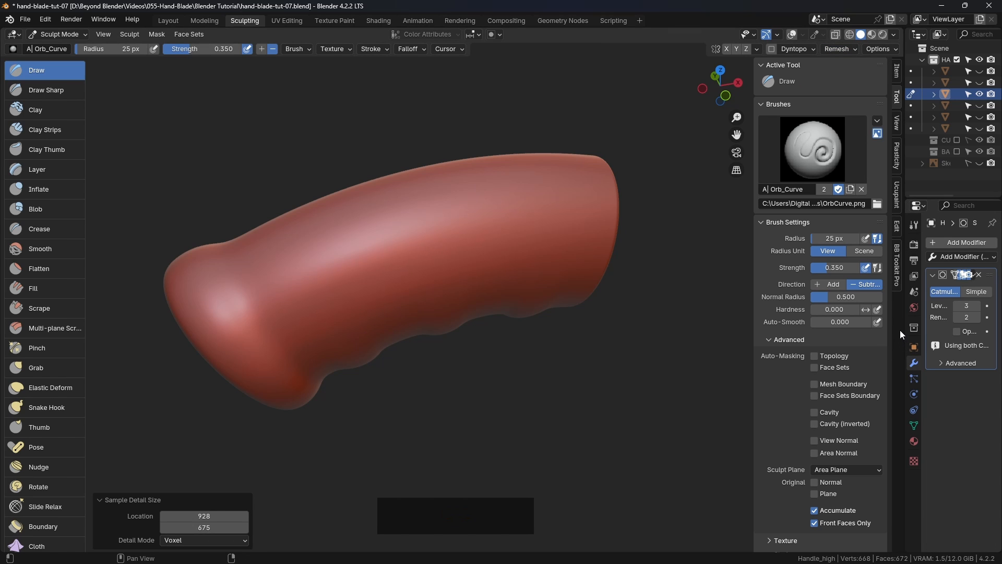
left_click_drag(905, 329, 771, 329)
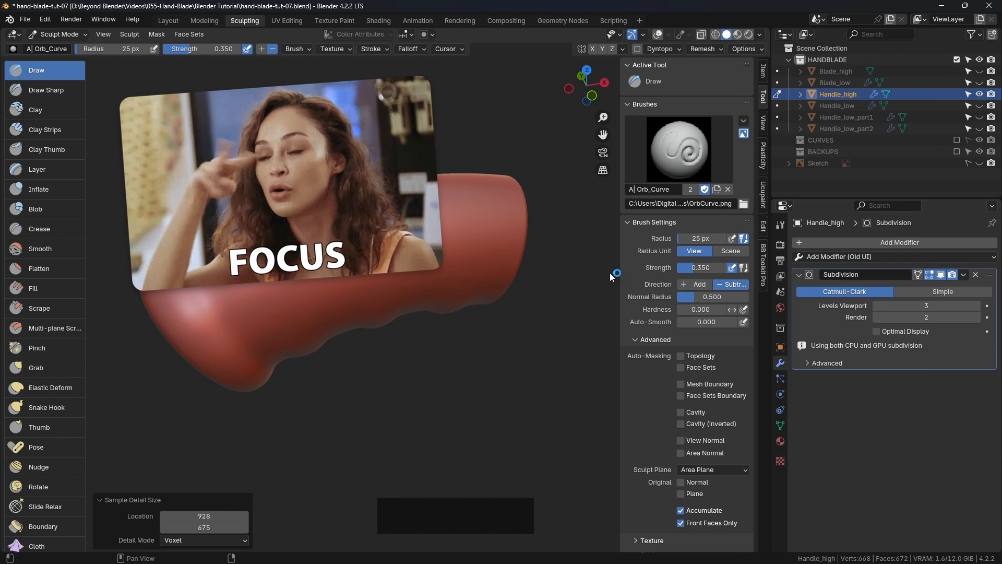
left_click(964, 275)
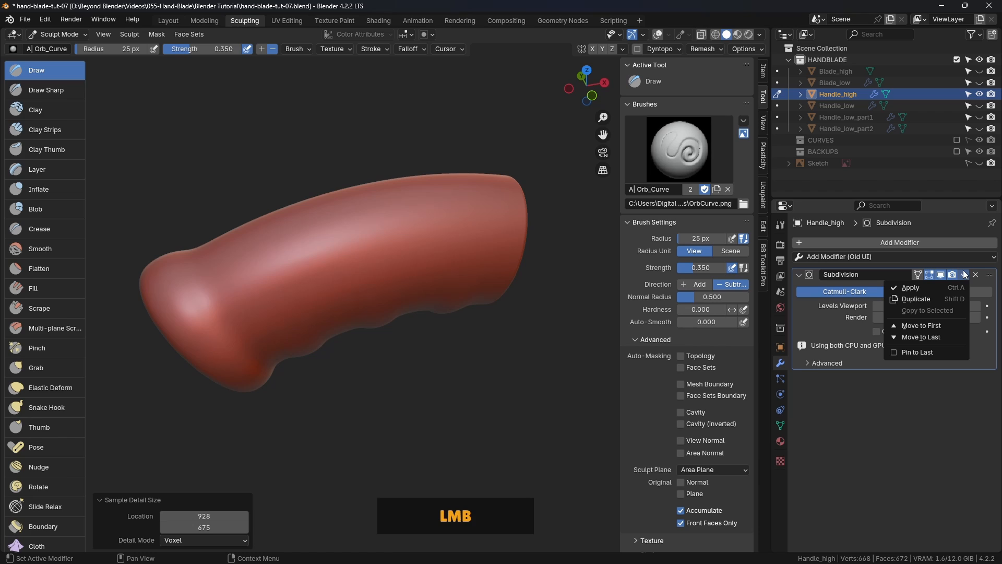
left_click(933, 286)
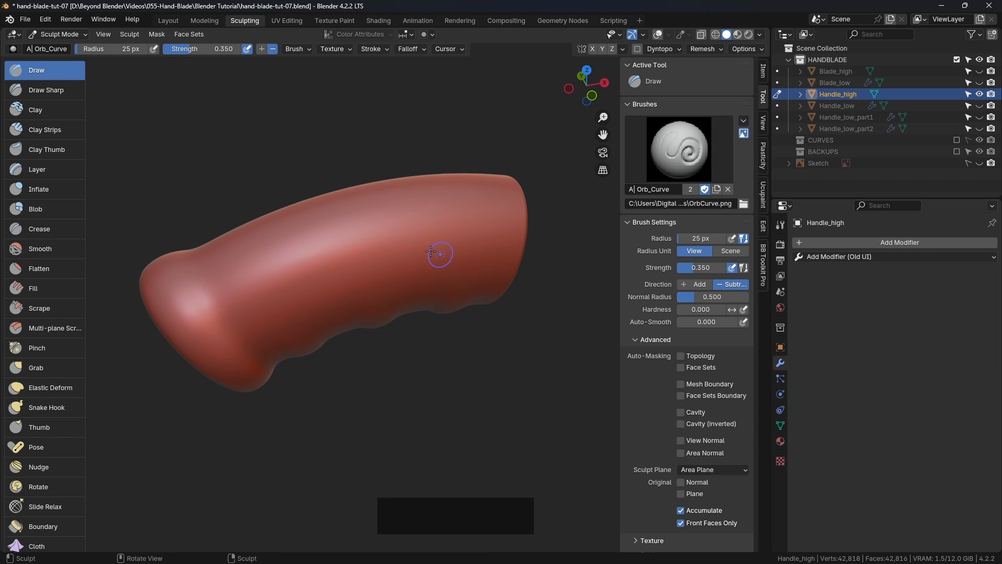
Step: Try an Orb_Curve stroke on the applied high-poly handle and undo it
mouse_move(312, 259)
left_mouse_down()
mouse_move(368, 265)
mouse_move(471, 229)
mouse_move(329, 308)
left_mouse_up()
key("ctrl+z")
scroll(463, 310, "down", 3)
scroll(463, 310, "down", 2, "shift")
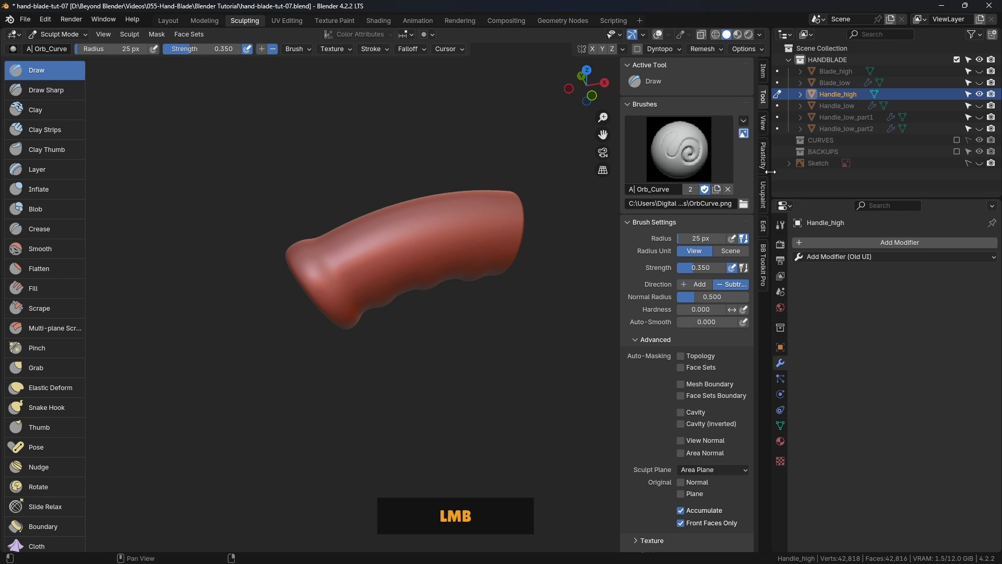
Step: Enlarge the viewport again and sample the Remesh voxel size from the subdivided handle's surface
left_click_drag(771, 172, 859, 168)
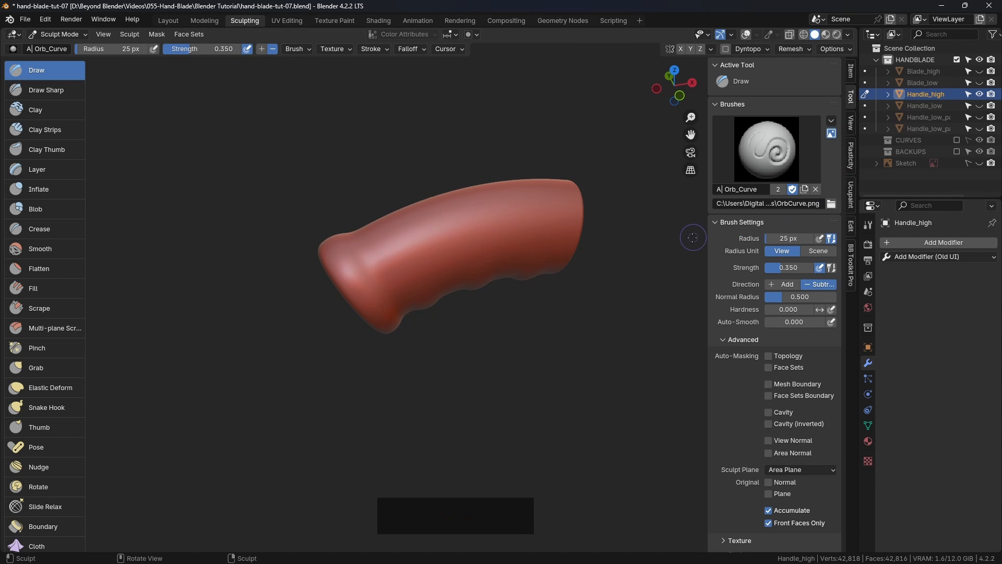
scroll(484, 233, "up", 2)
middle_click_drag(476, 228, 463, 233, "shift")
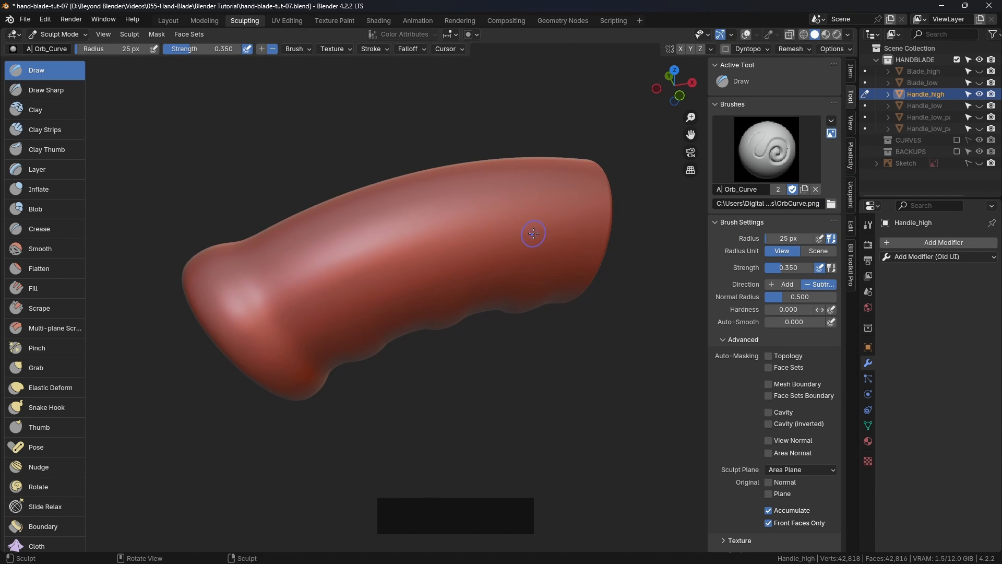
left_click(806, 51)
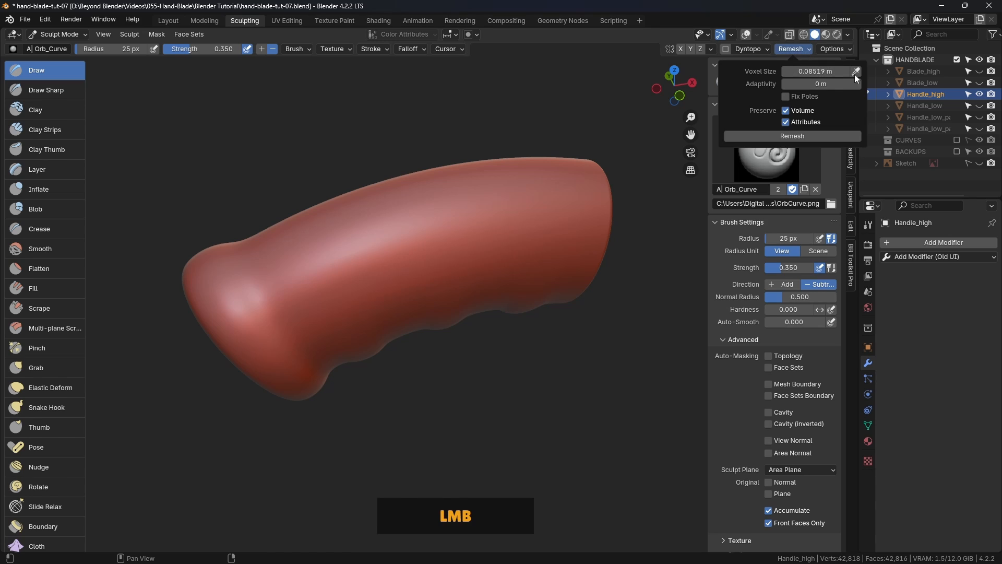
left_click(856, 71)
left_click(478, 214)
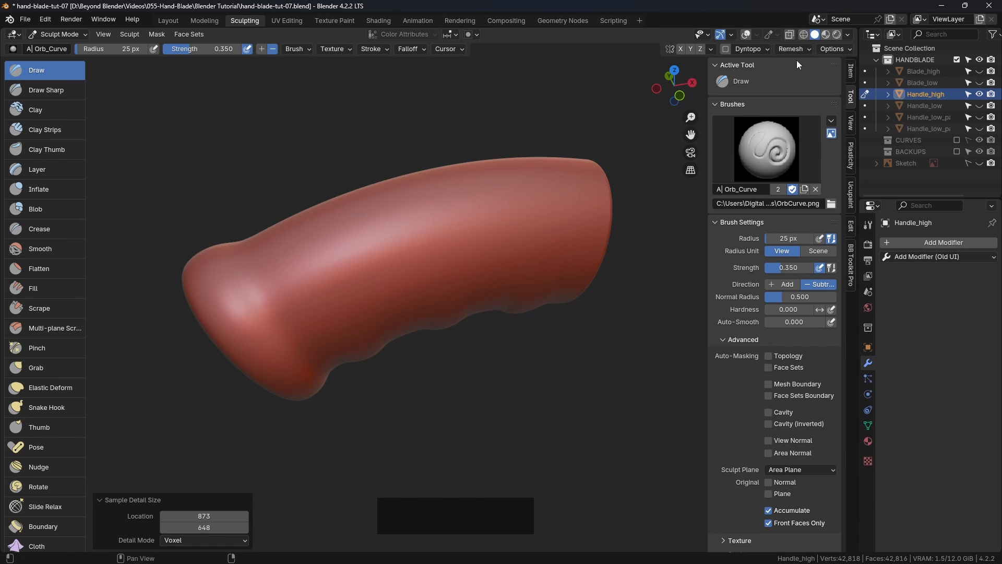
left_click(812, 49)
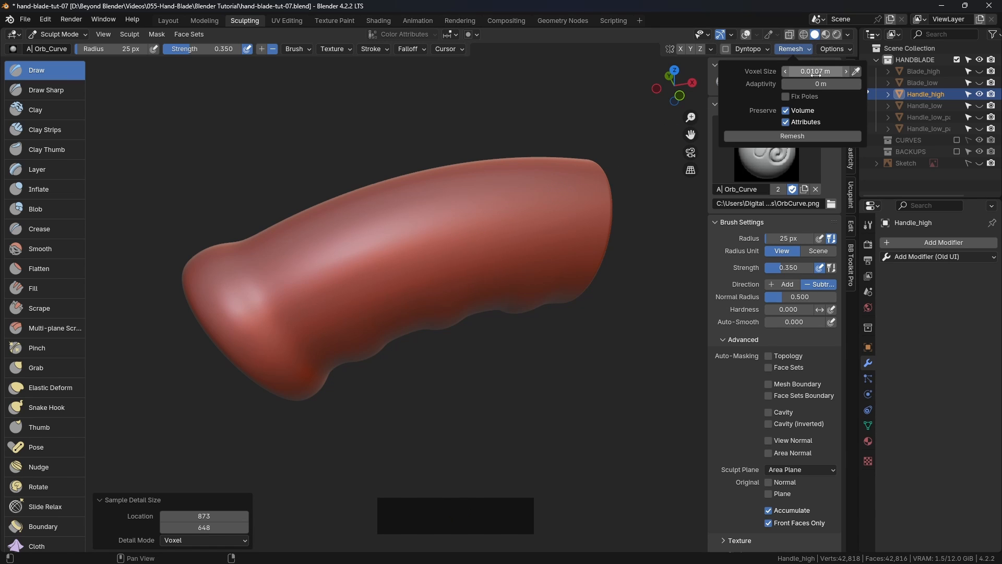
Step: Turn on the viewport overlays and toggle the wireframe overlay on and off over the handle
middle_click_drag(548, 347, 514, 350)
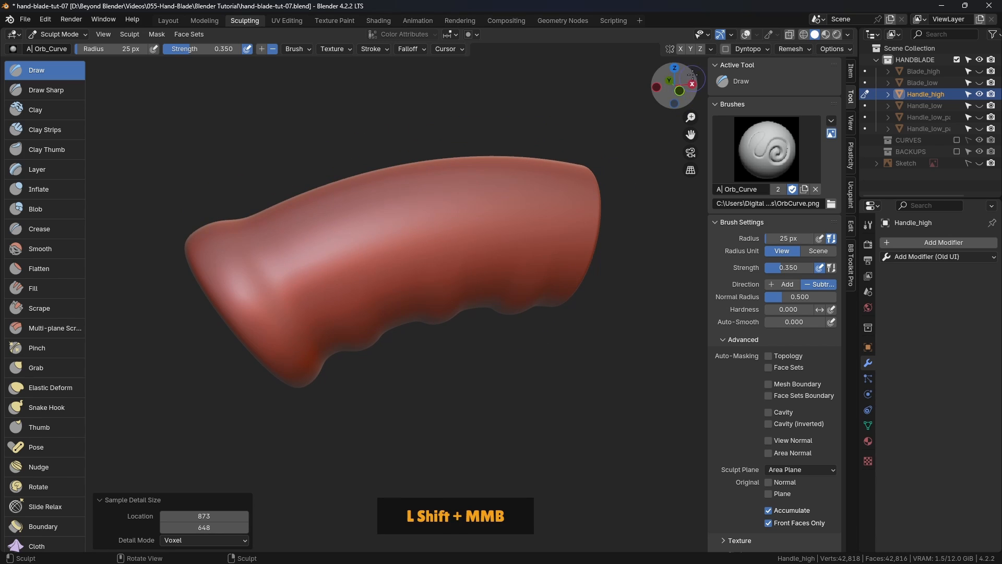
left_click(746, 35)
left_click(756, 35)
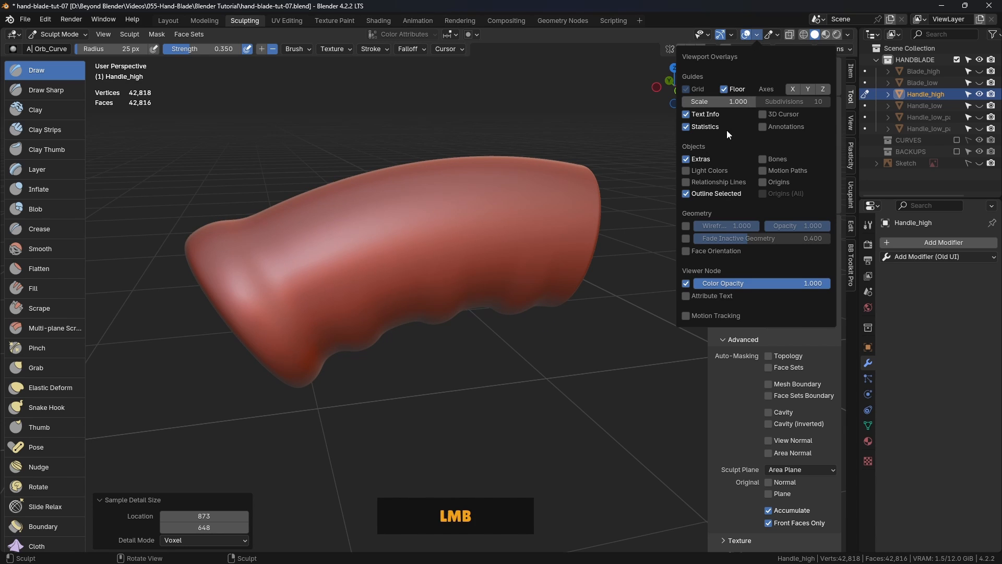
left_click(685, 227)
left_click(685, 227)
left_click(757, 34)
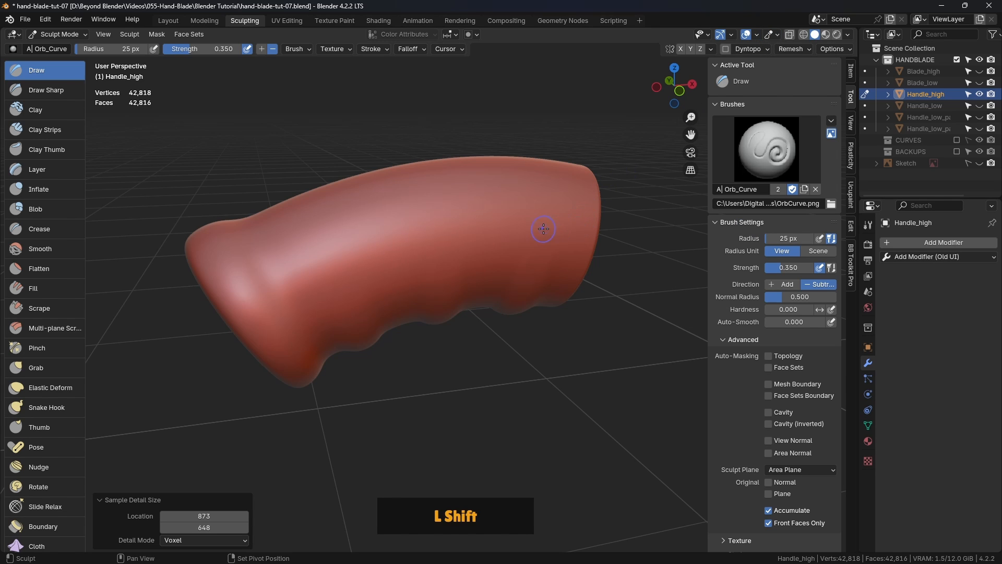
mouse_move(539, 226)
middle_mouse_down("shift")
mouse_move(455, 215)
mouse_move(534, 235)
middle_mouse_up("shift")
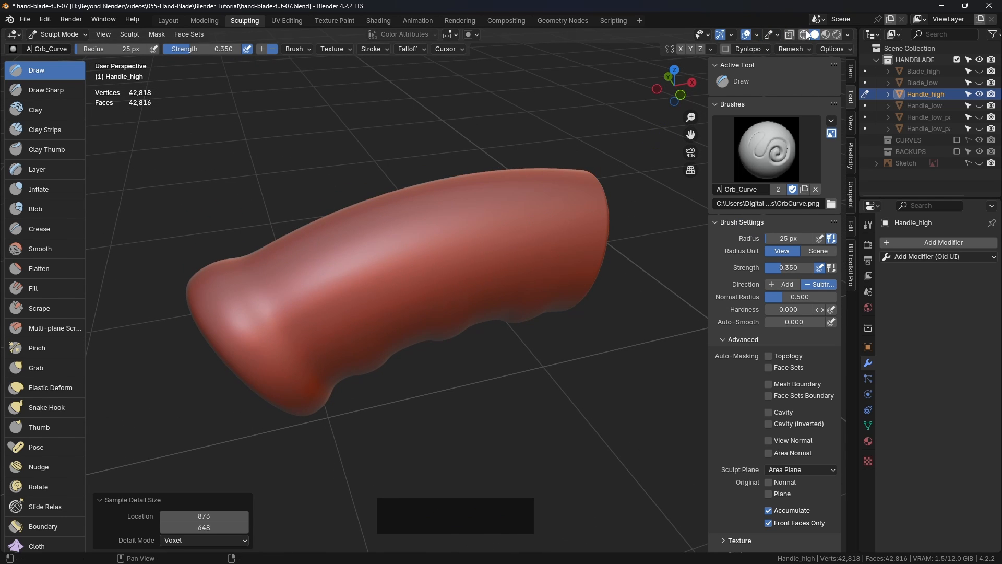
Step: Set the remesh voxel size to about 0.00485 m and apply the voxel remesh to Handle_high
left_click(793, 49)
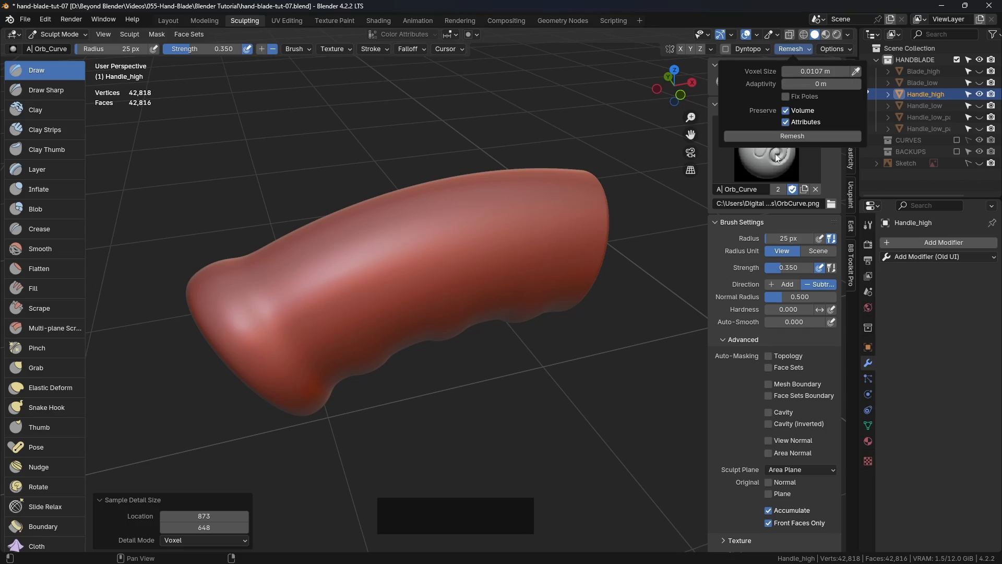
middle_click_drag(543, 188, 461, 256)
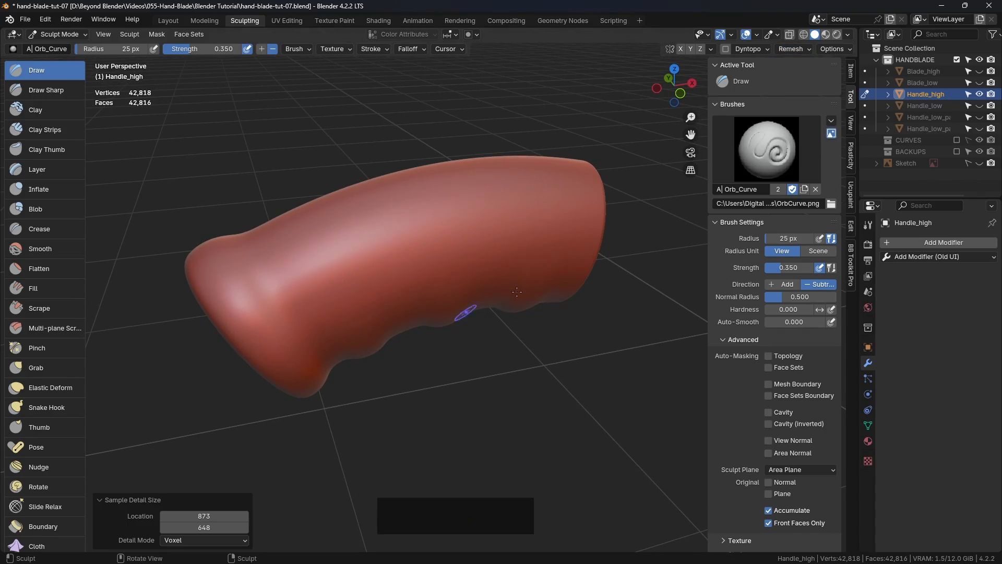
key("r")
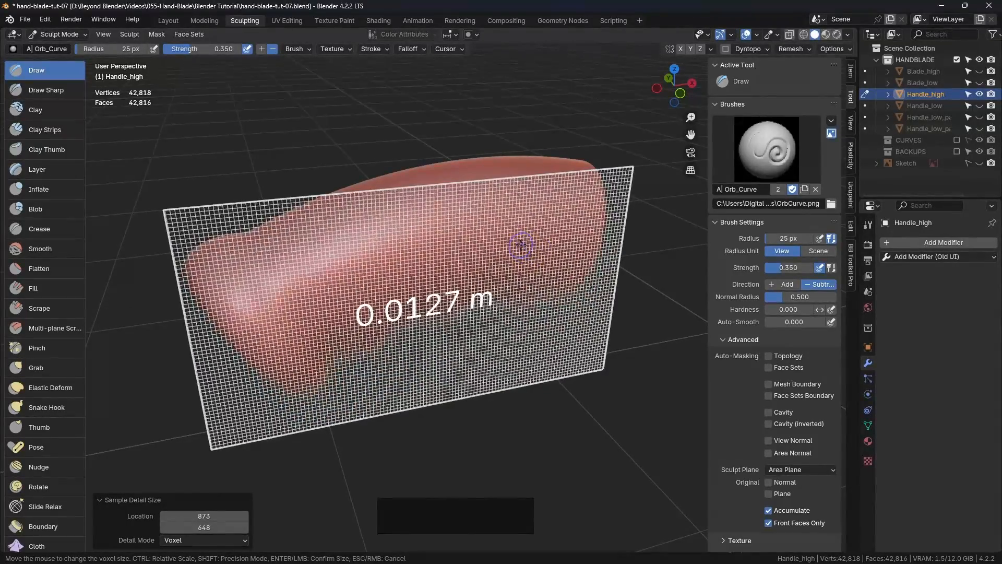
key("shift")
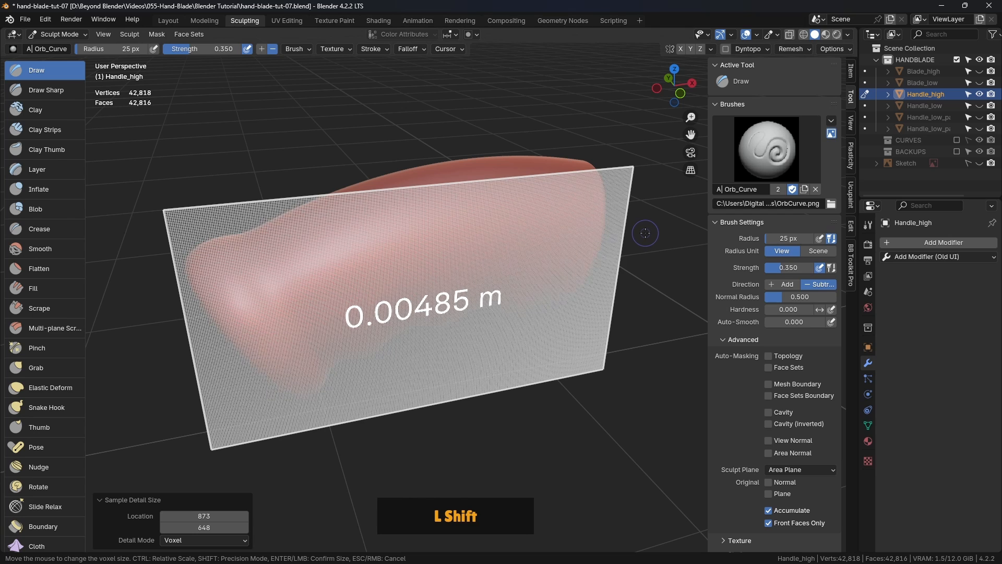
left_click(645, 233, "shift")
middle_click_drag(543, 292, 506, 260)
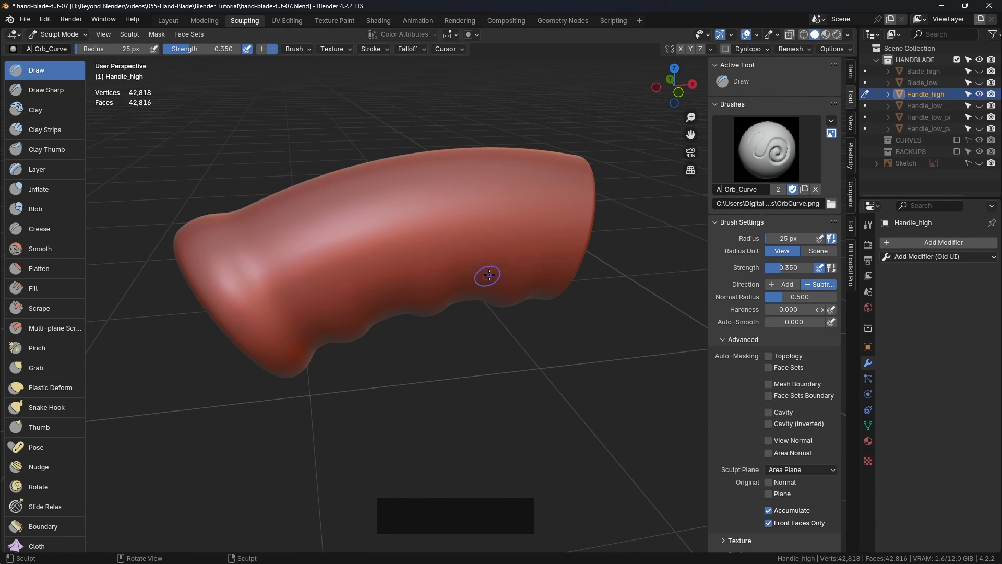
middle_click_drag(531, 218, 481, 240)
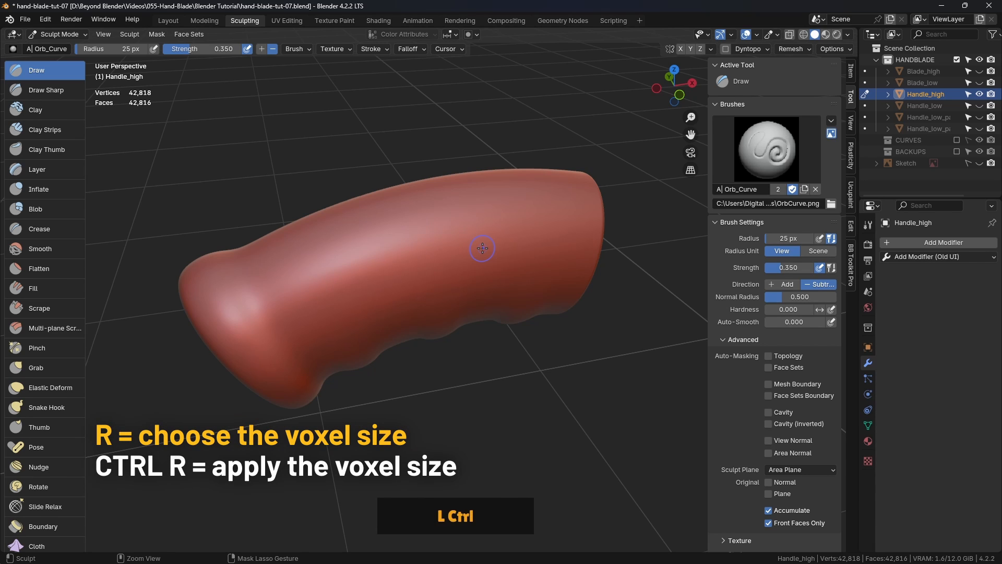
key("ctrl+r")
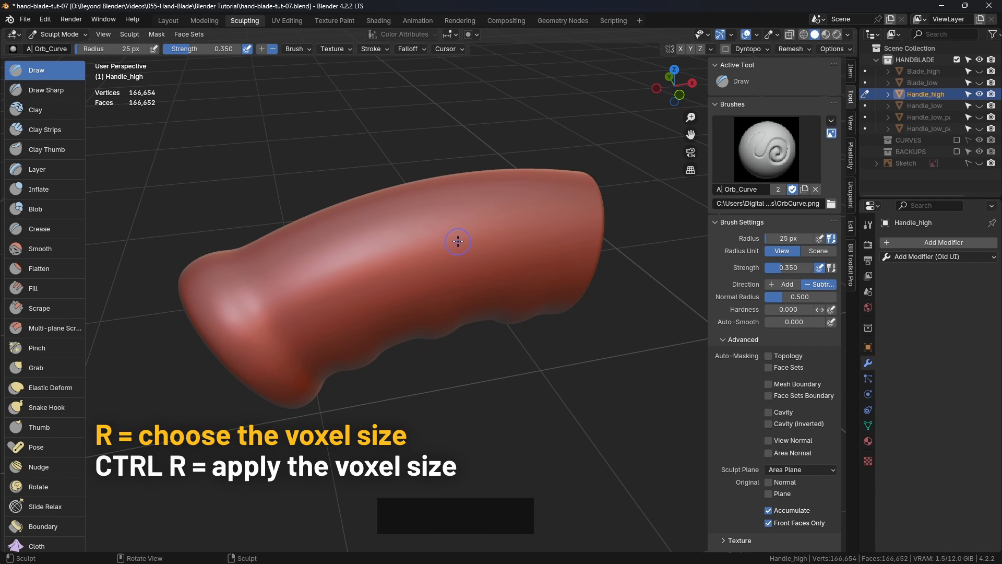
Step: Inspect the remeshed handle's topology with the wireframe overlay, hide the overlay again and save the file
left_click(756, 35)
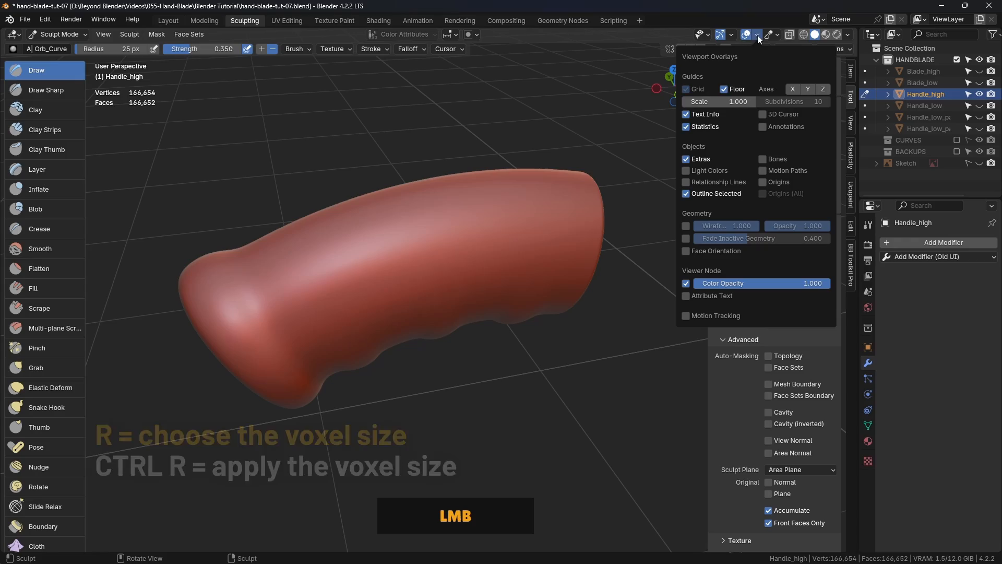
left_click(686, 227)
scroll(465, 270, "up", 4)
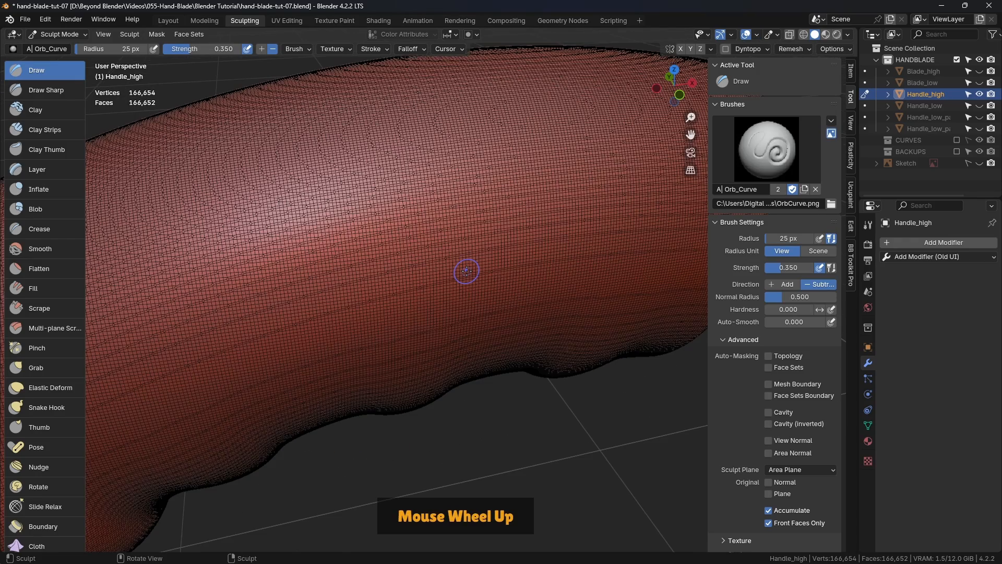
scroll(466, 271, "up", 3)
scroll(445, 237, "up", 2)
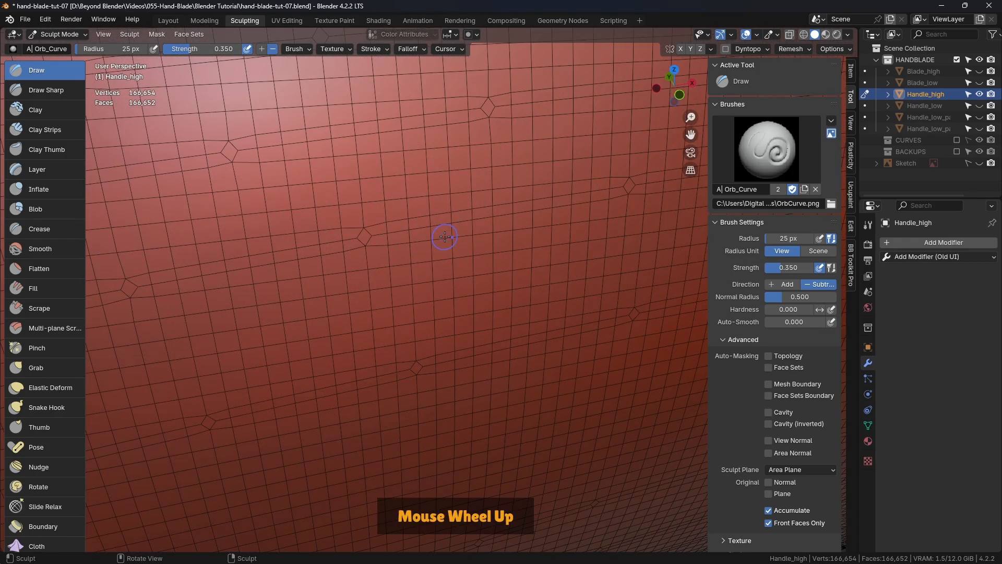
scroll(447, 232, "down", 8)
left_click(757, 35)
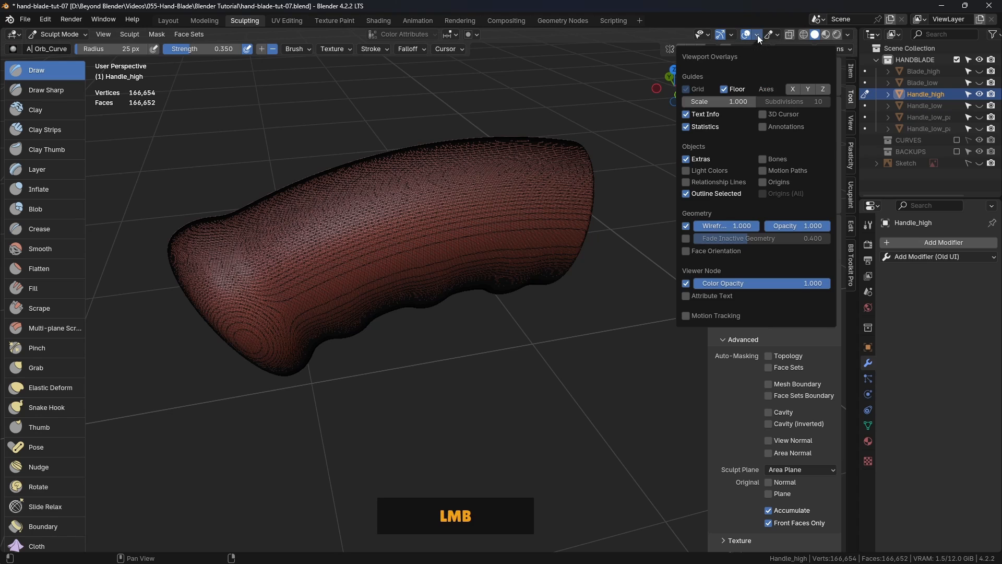
left_click(688, 226)
middle_click_drag(484, 239, 496, 239, "shift")
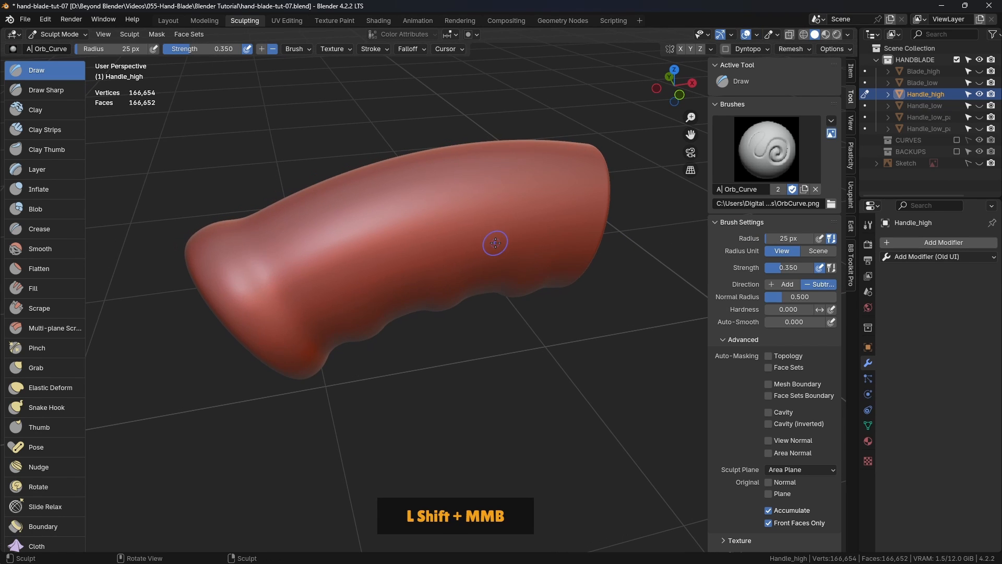
key("ctrl+s")
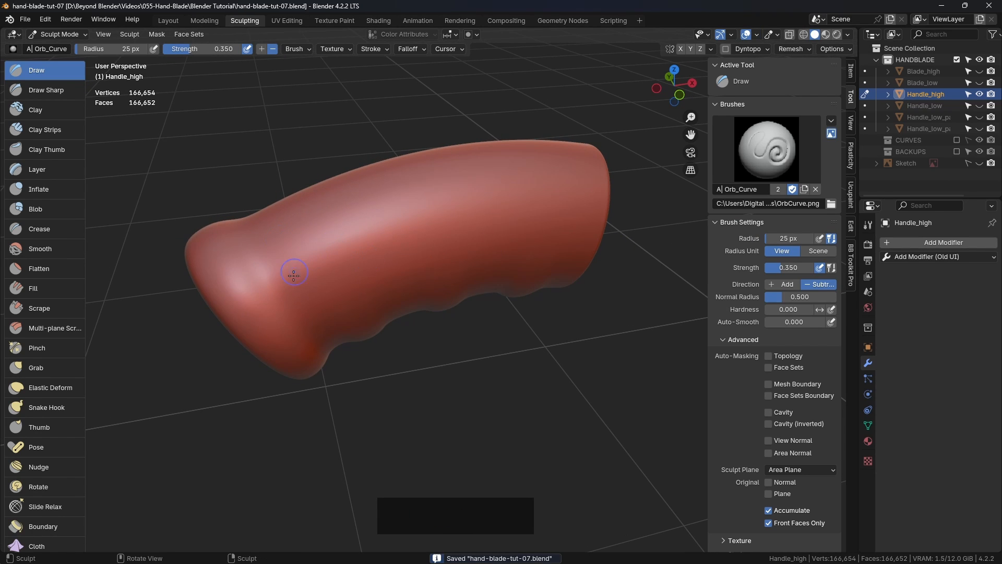
Step: Try a long winding Orb_Curve stroke along the side of the remeshed handle and undo it
mouse_move(293, 273)
left_mouse_down()
mouse_move(342, 249)
mouse_move(530, 220)
mouse_move(373, 284)
mouse_move(546, 259)
left_mouse_up()
scroll(533, 248, "up", 4)
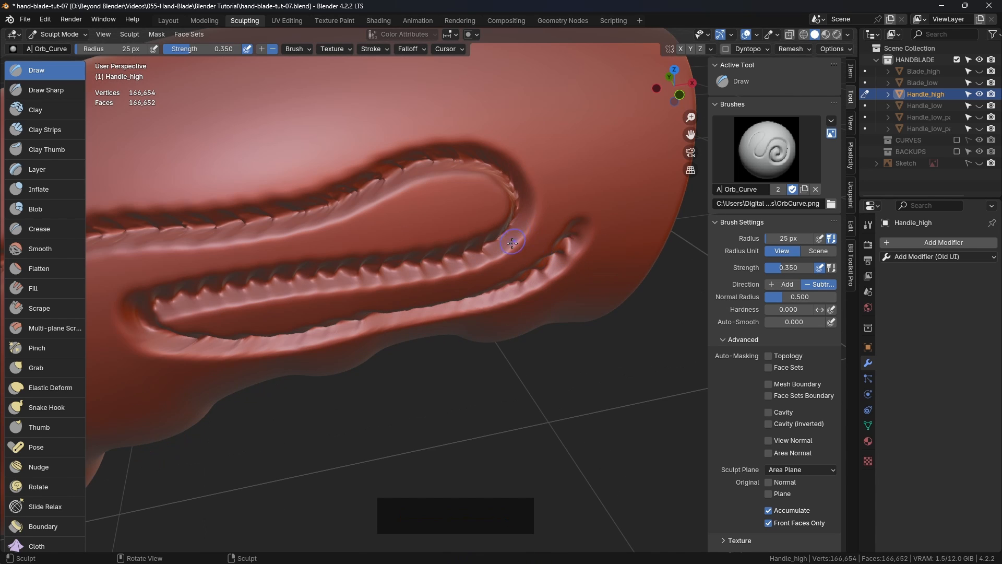
key("ctrl+z")
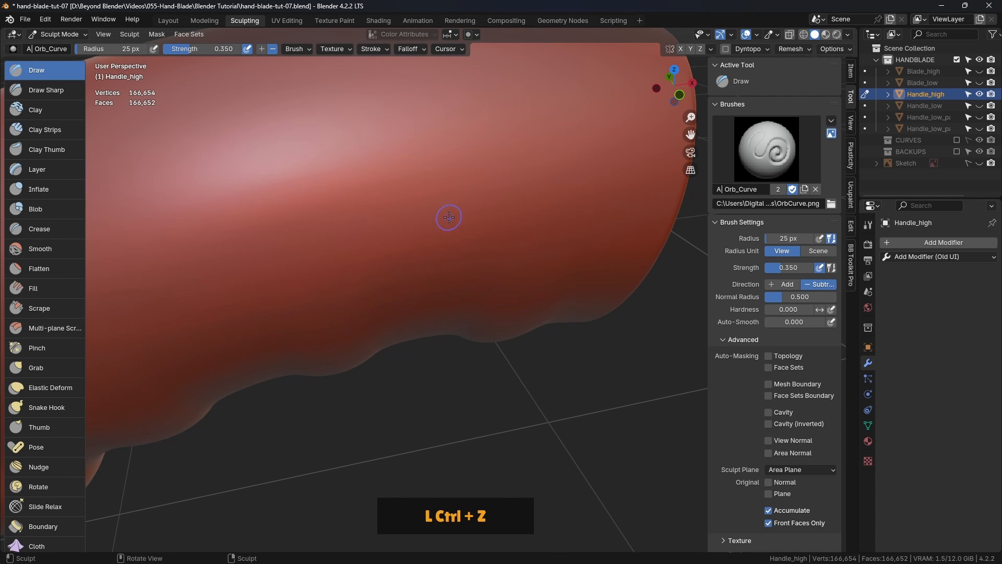
scroll(462, 232, "down", 4)
scroll(467, 225, "down", 4)
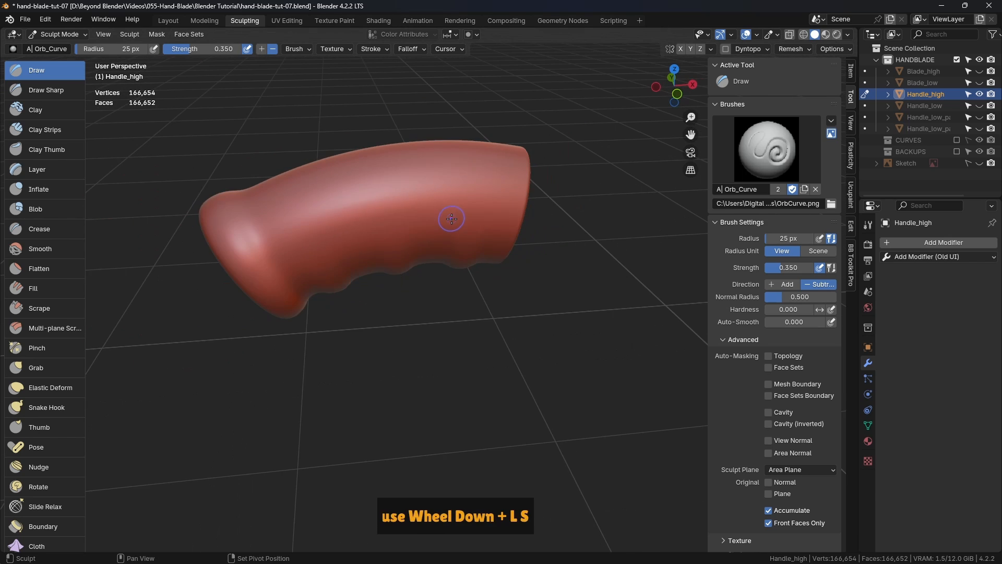
Step: Set the Orb_Curve brush's stroke Input Samples to 8
scroll(468, 225, "down", 3, "shift")
scroll(753, 320, "down", 8)
scroll(781, 365, "down", 4)
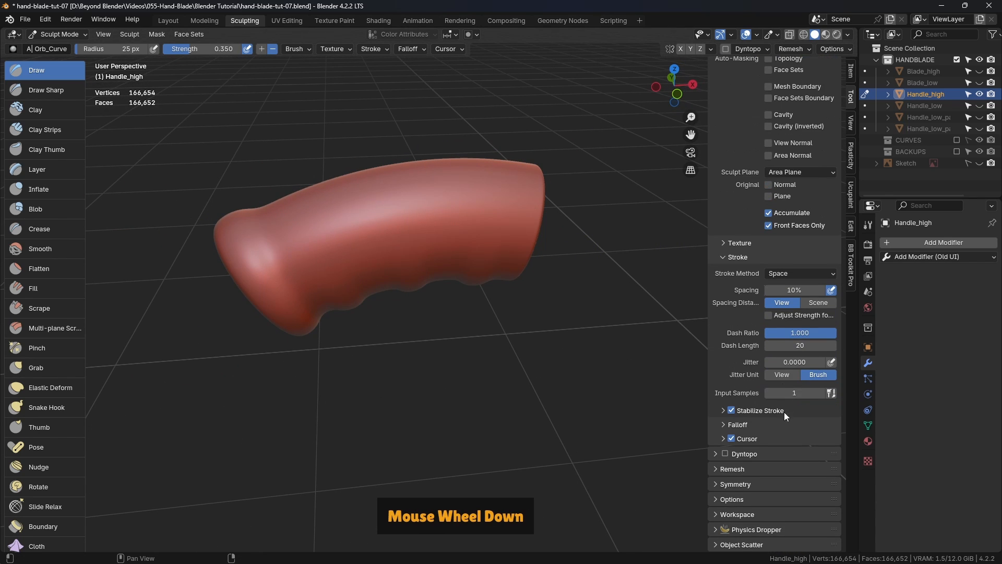
left_click(783, 393)
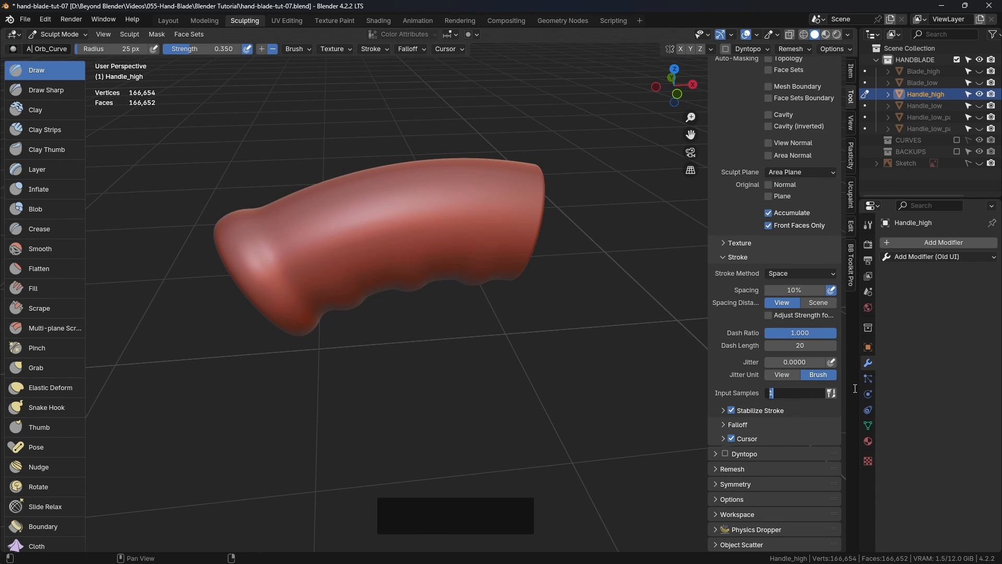
type("8")
key("Return")
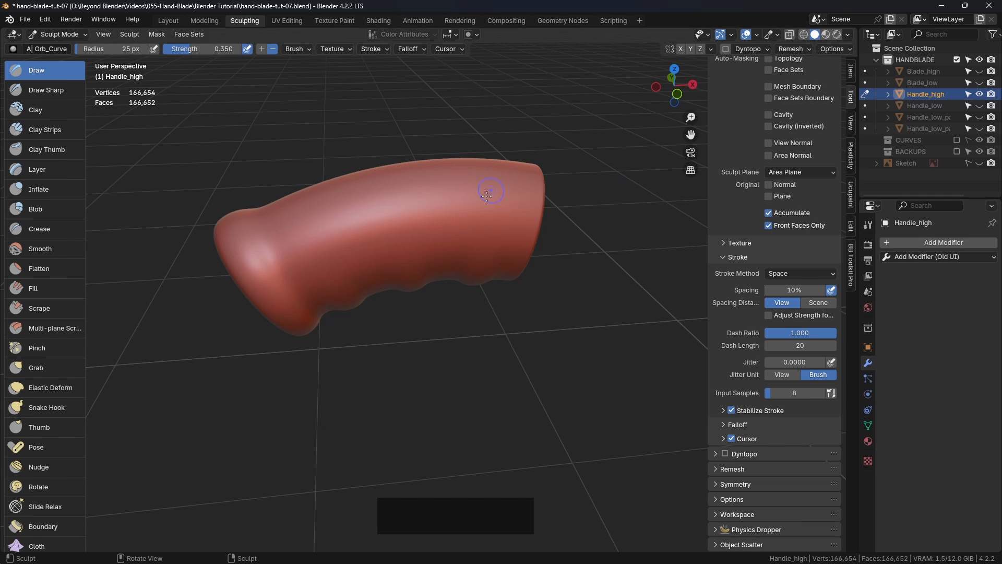
Step: Test the 8-sample setting with a hooked Orb_Curve stroke on the handle's side and undo the stroke
scroll(402, 241, "up", 3)
mouse_move(266, 241)
left_mouse_down()
mouse_move(428, 220)
mouse_move(519, 221)
mouse_move(486, 249)
mouse_move(450, 252)
left_mouse_up()
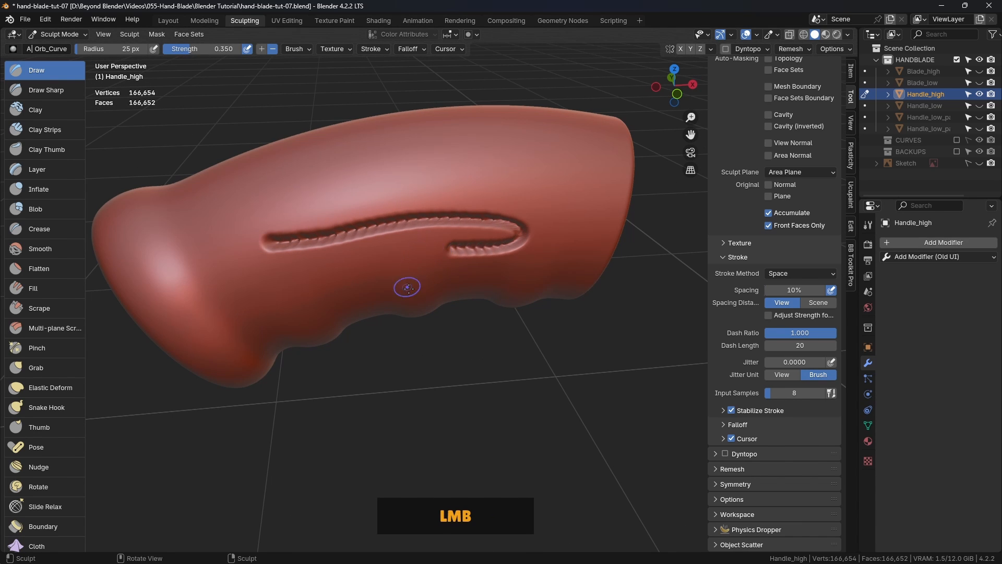
key("ctrl+z")
Step: Try Input Samples of 20 and 43, drawing and undoing a test stroke on the handle with each value
left_click_drag(794, 392, 814, 393)
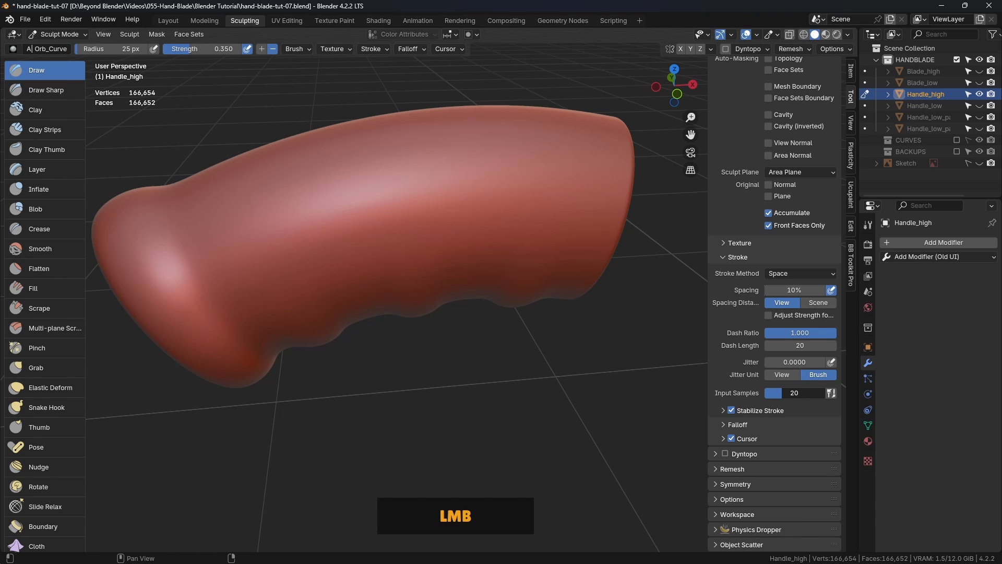
mouse_move(270, 246)
left_mouse_down()
mouse_move(419, 219)
mouse_move(482, 222)
mouse_move(496, 250)
mouse_move(396, 264)
left_mouse_up()
key("ctrl+z")
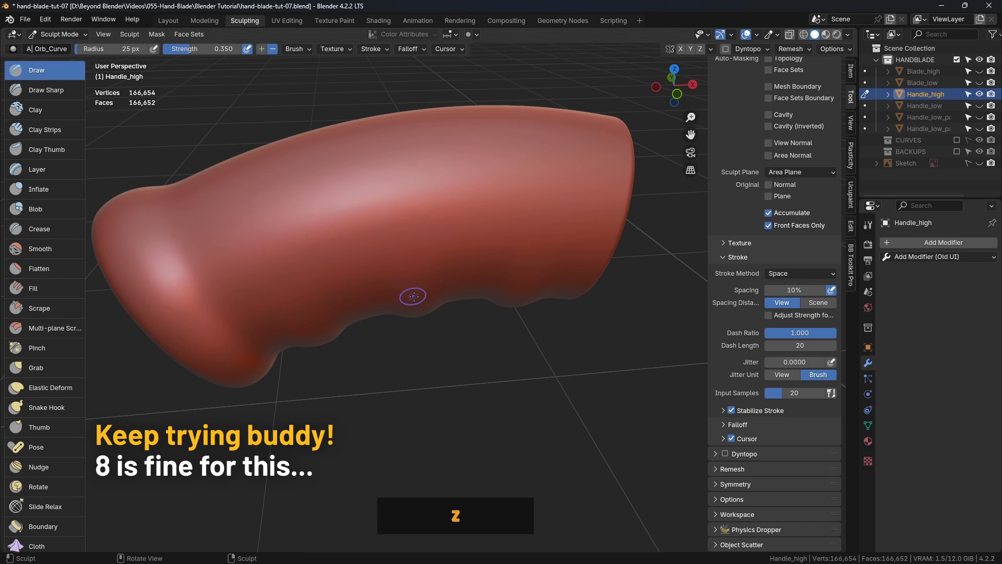
left_click_drag(780, 393, 825, 393)
mouse_move(264, 265)
left_mouse_down()
mouse_move(452, 218)
mouse_move(501, 222)
mouse_move(477, 170)
mouse_move(397, 198)
left_mouse_up()
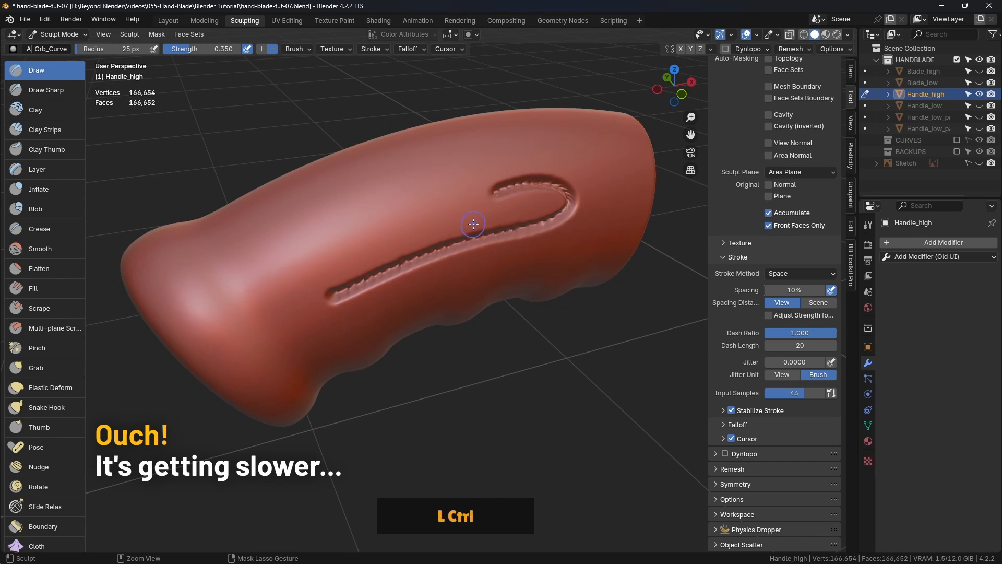
key("ctrl+z")
Step: Set the brush's Input Samples back to 8
left_click_drag(807, 393, 781, 392)
left_click(795, 393)
type("8")
key("Return")
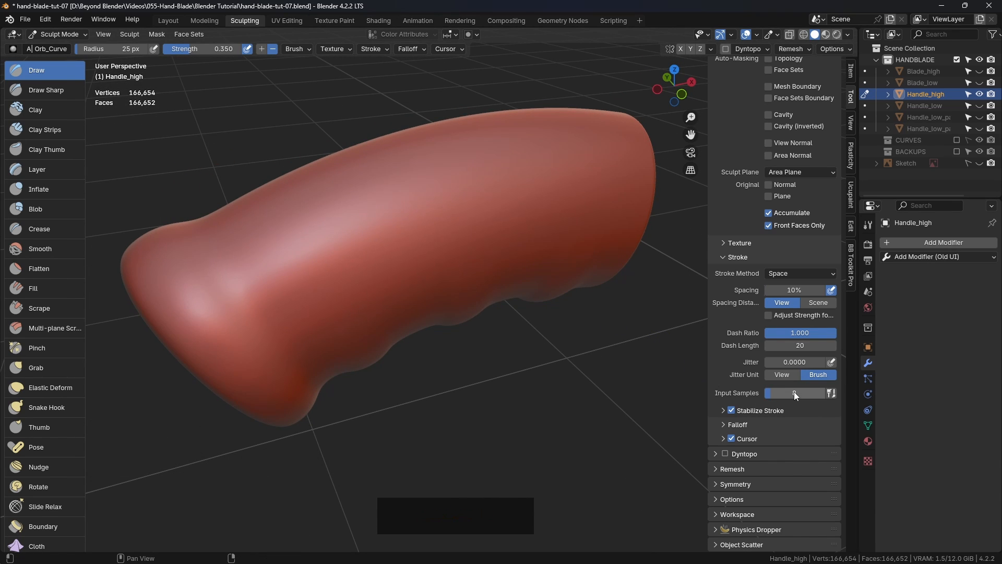
Step: Lower the Orb_Curve brush strength to 0.2
left_click_drag(206, 49, 198, 48)
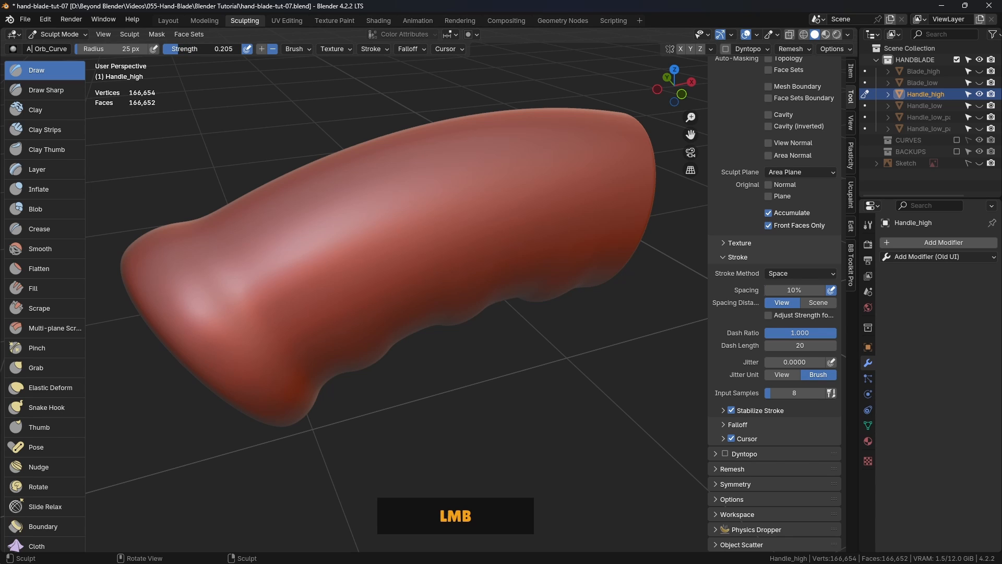
left_click(211, 50)
type(".2")
key("Return")
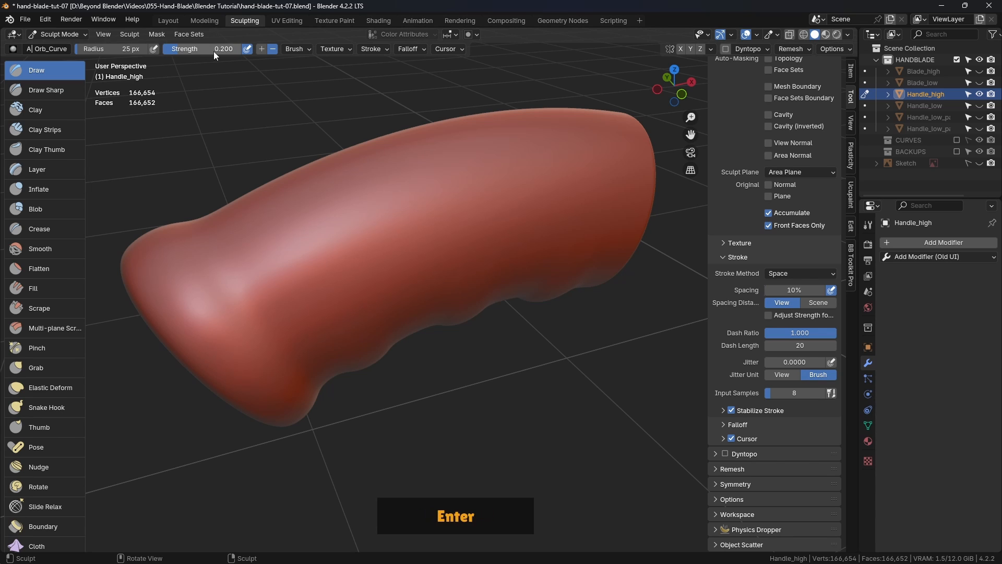
Step: Try a curled stroke at 0.2 strength on the handle's side, inspect the groove up close and undo it
scroll(385, 200, "down", 1)
middle_click_drag(385, 200, 464, 194)
mouse_move(315, 240)
left_mouse_down()
mouse_move(454, 200)
mouse_move(510, 232)
mouse_move(466, 246)
mouse_move(473, 227)
left_mouse_up()
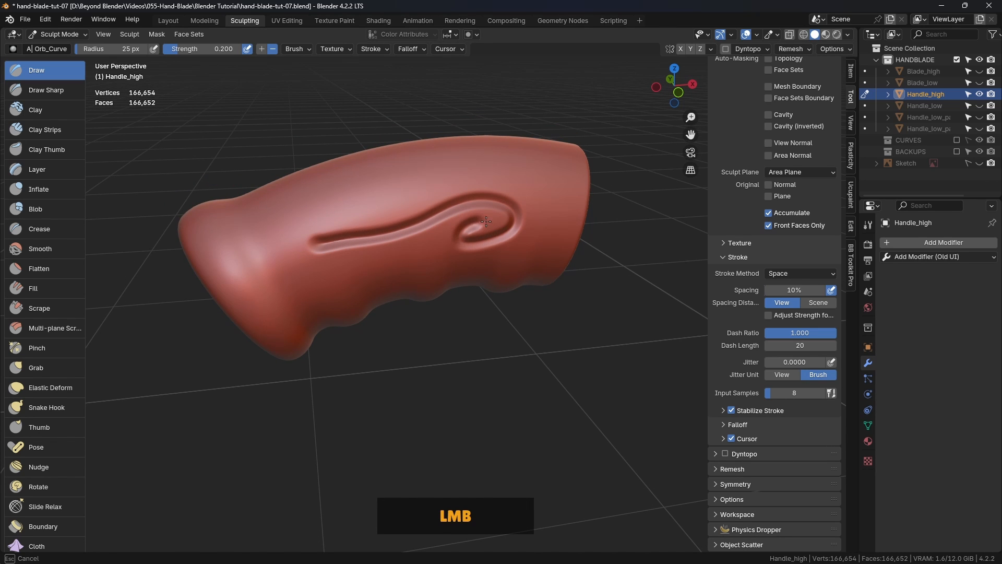
mouse_move(472, 227)
middle_mouse_down()
mouse_move(462, 262)
mouse_move(543, 251)
mouse_move(517, 271)
mouse_move(472, 268)
mouse_move(497, 264)
mouse_move(508, 280)
middle_mouse_up()
scroll(519, 269, "up", 3)
key("ctrl+z")
scroll(520, 267, "down", 3)
Step: Try a short groove across the handle's flared end, check its depth from the end and undo it
mouse_move(355, 315)
left_mouse_down()
mouse_move(376, 313)
mouse_move(294, 359)
left_mouse_up()
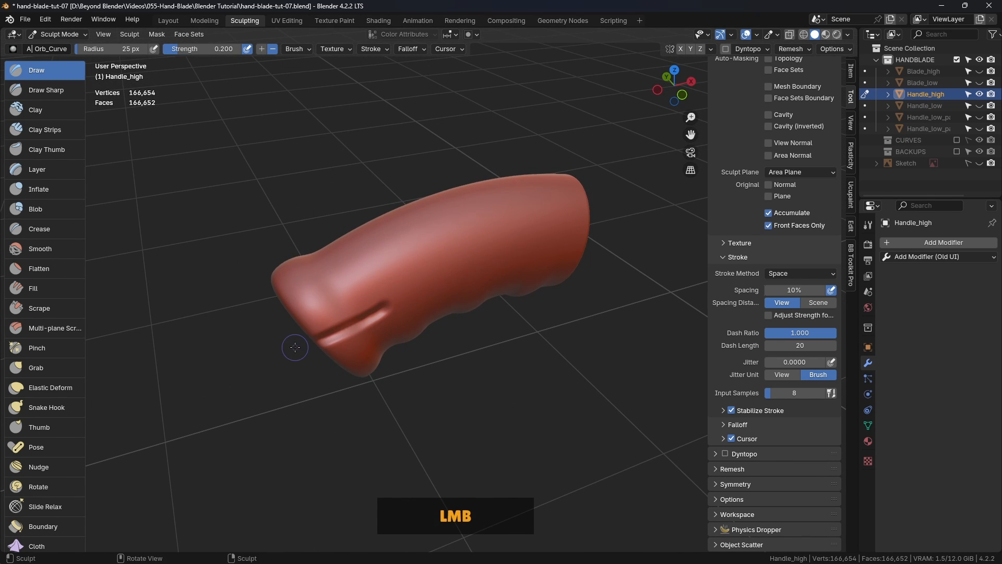
mouse_move(293, 359)
middle_mouse_down()
mouse_move(494, 282)
mouse_move(503, 268)
middle_mouse_up()
scroll(586, 206, "up", 3)
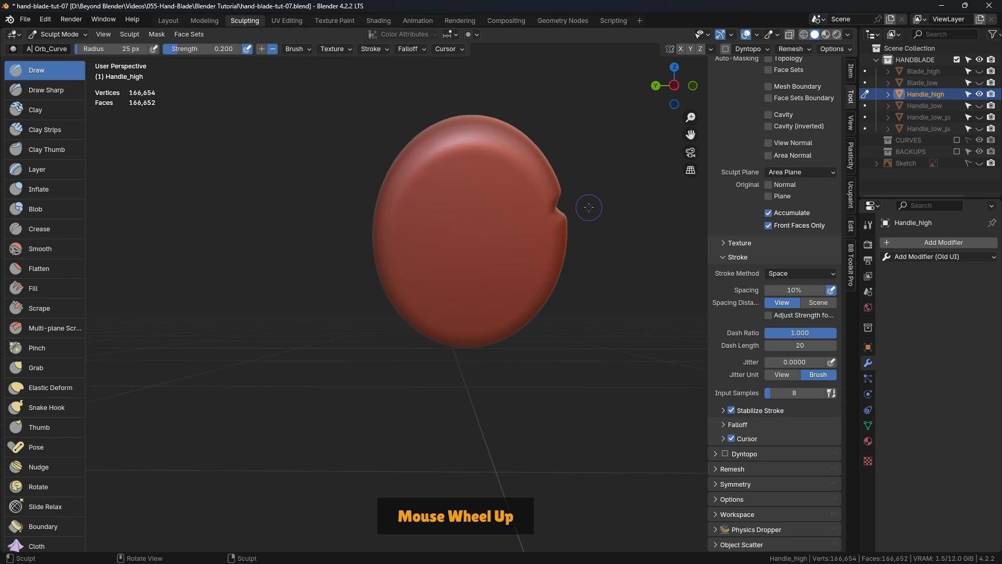
key("ctrl+z")
Step: Set the Orb_Curve brush strength to 0.1 and its radius to 9 px
middle_click_drag(569, 217, 339, 206)
scroll(334, 204, "up", 2)
left_click(216, 50)
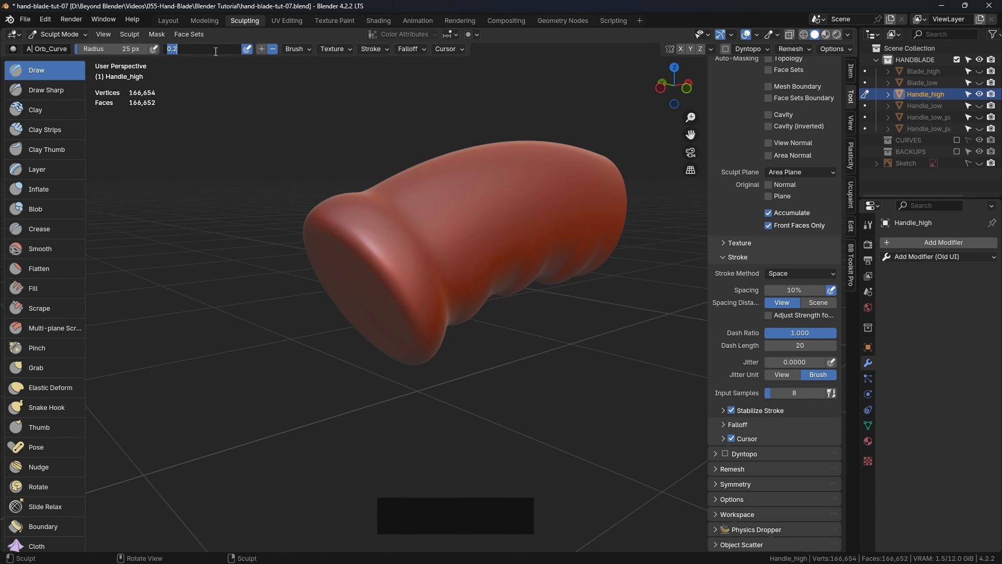
type(".1")
key("Return")
key("f")
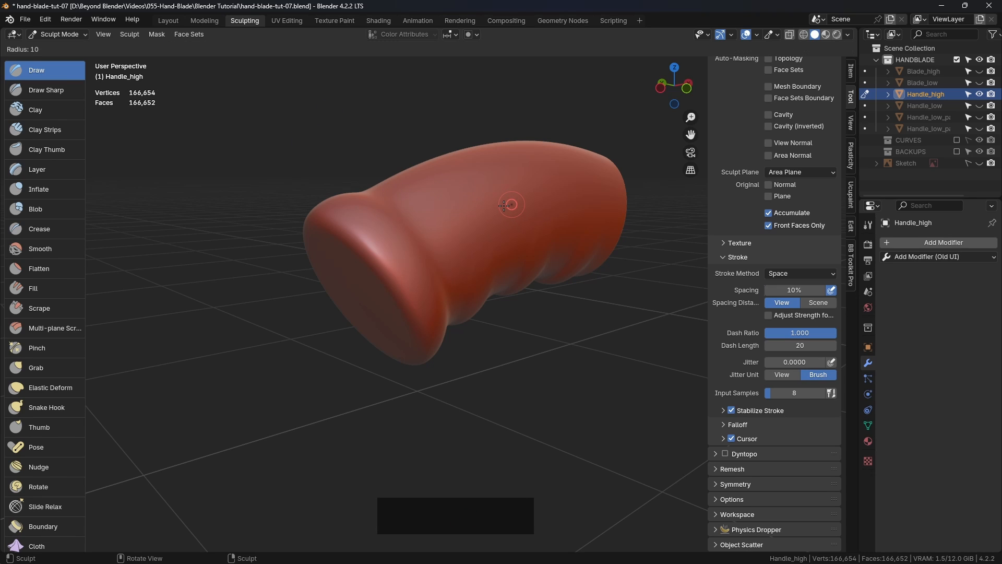
left_click(504, 205)
Step: Try a thin looping stroke along the handle's side with the 9 px brush and undo it
middle_click_drag(504, 261, 399, 259)
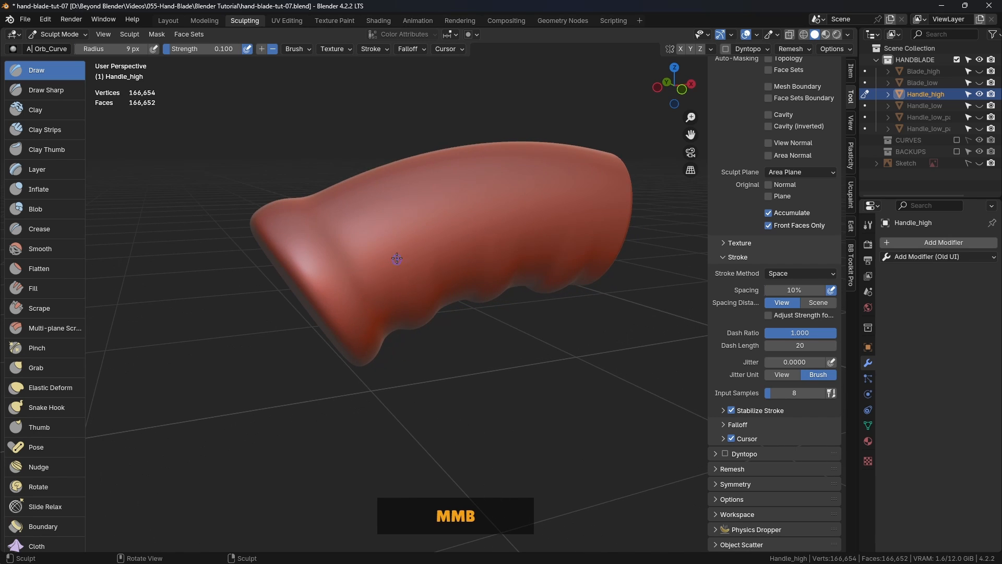
left_click_drag(398, 259, 406, 252)
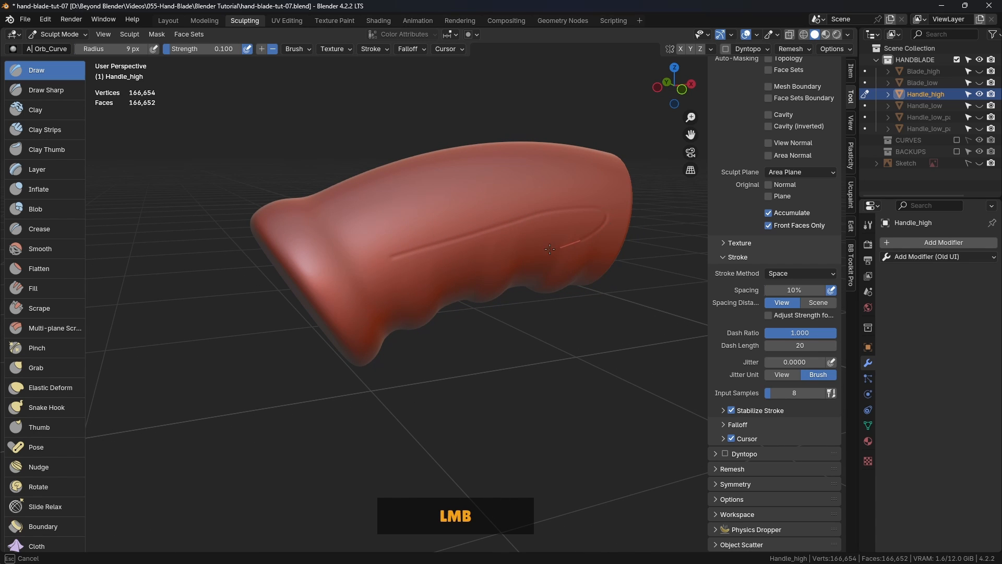
middle_click_drag(564, 235, 449, 237)
key("ctrl+z")
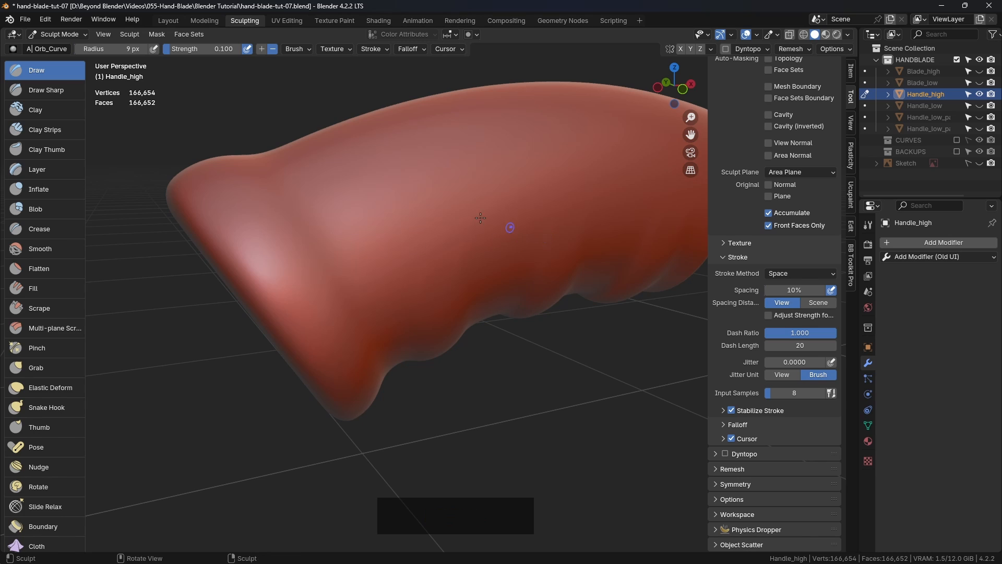
Step: Set the Orb_Curve brush strength to 0.125, try a wavy stroke along the handle's side and undo it
left_click(208, 50)
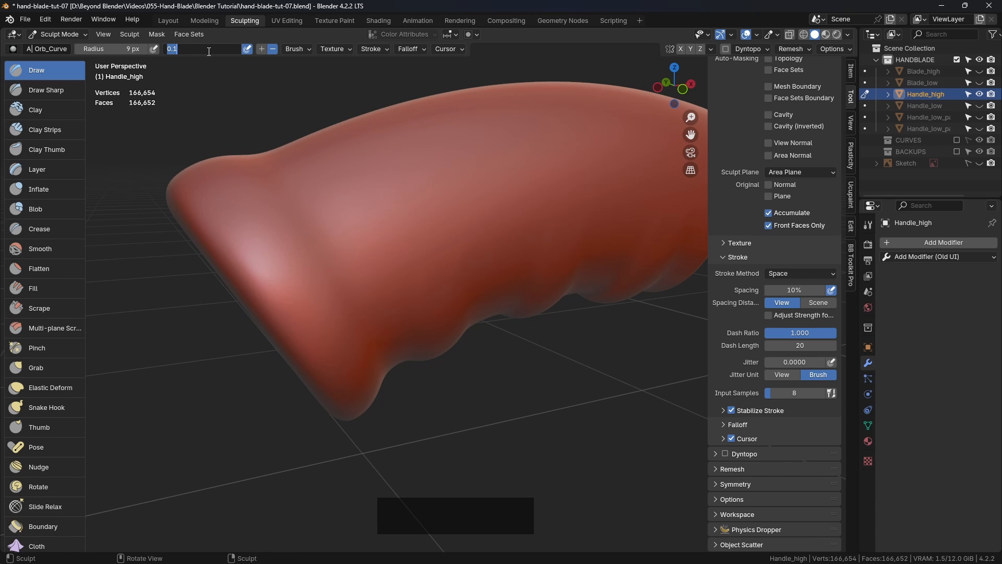
type(".125")
key("Return")
scroll(432, 206, "down", 3)
middle_click_drag(432, 206, 429, 238)
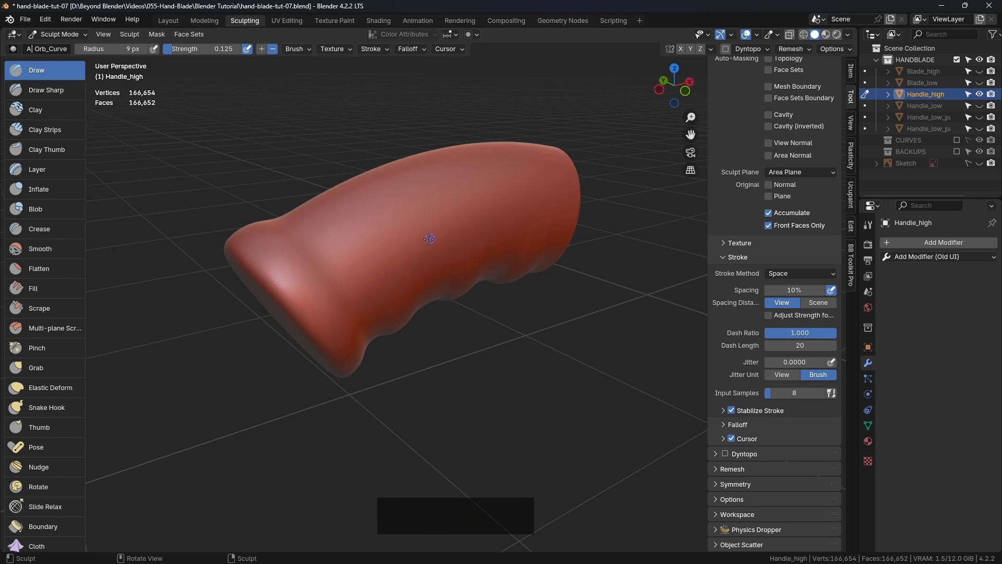
left_click_drag(356, 279, 426, 249)
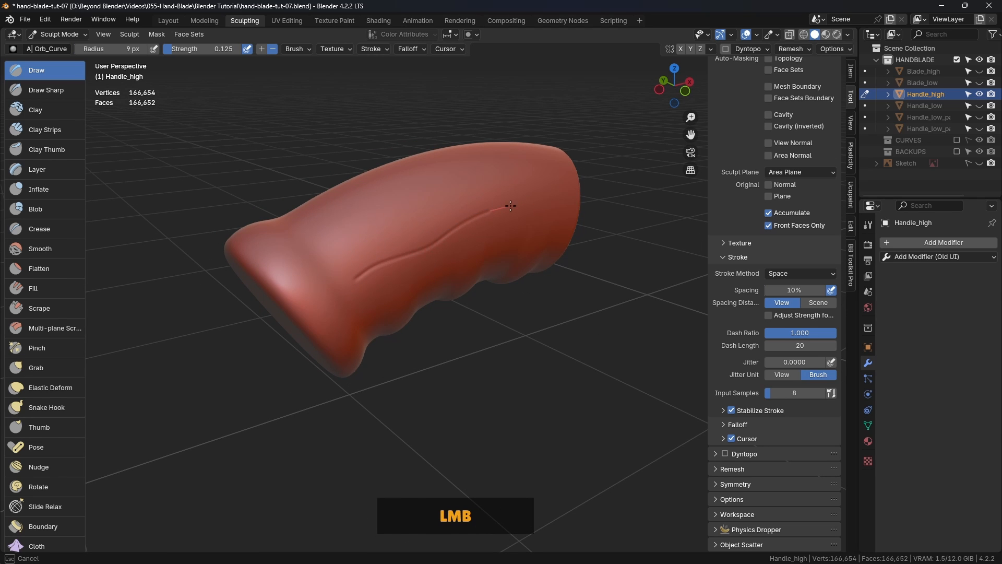
mouse_move(499, 235)
middle_mouse_down()
mouse_move(509, 235)
mouse_move(470, 236)
mouse_move(525, 234)
mouse_move(514, 252)
mouse_move(476, 237)
middle_mouse_up()
scroll(526, 234, "up", 3)
scroll(492, 230, "down", 2)
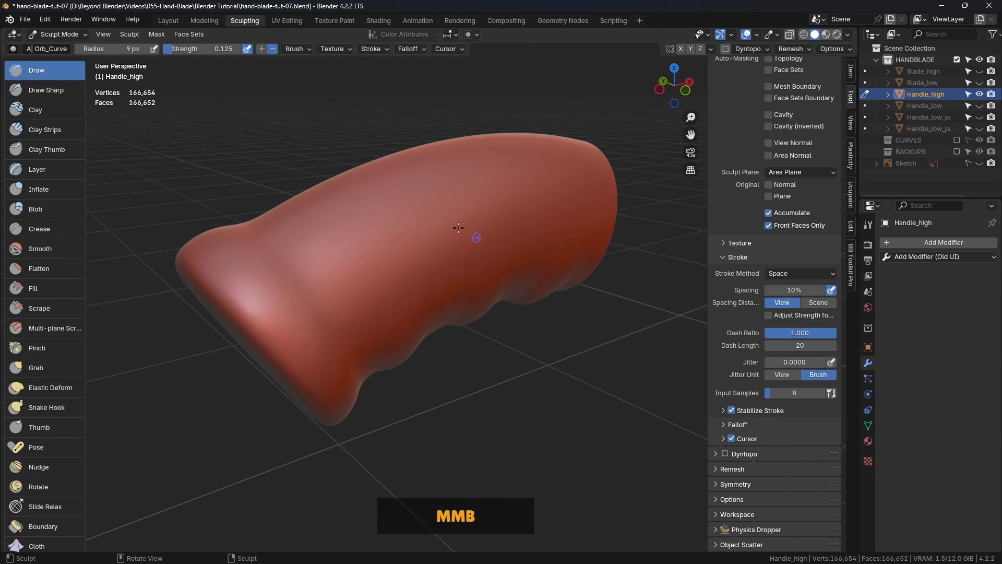
Step: Set the Orb_Curve brush strength to 0.135
left_click(207, 49)
type(".")
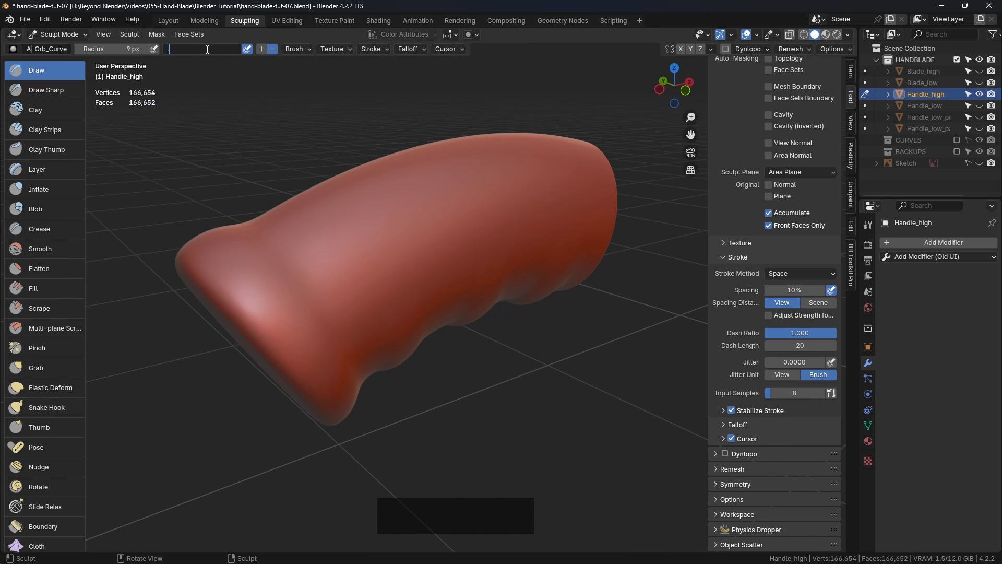
type("135")
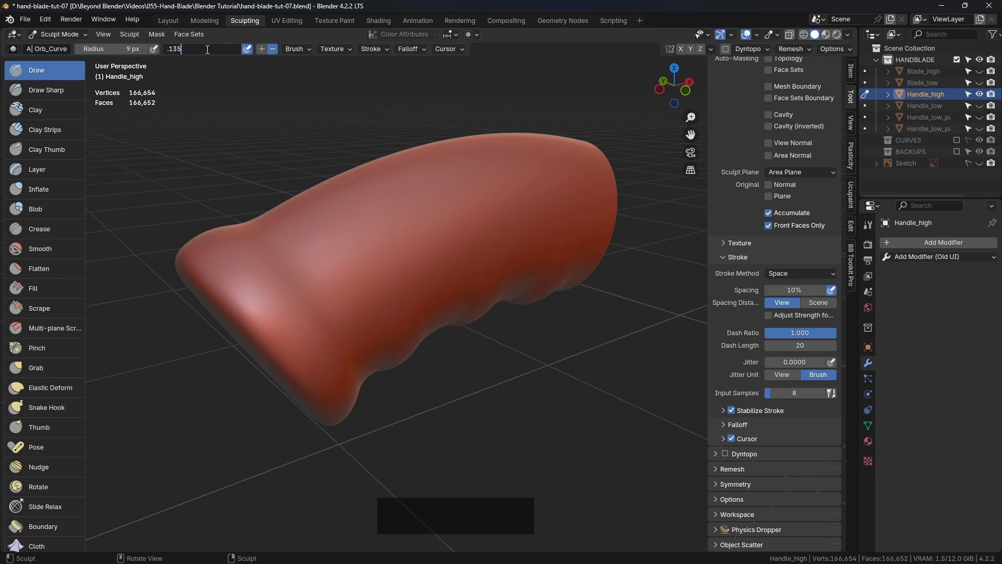
key("Return")
Step: Try long curved strokes along the handle's side at 0.135 strength and undo them
left_click_drag(310, 322, 523, 243)
key("ctrl+z")
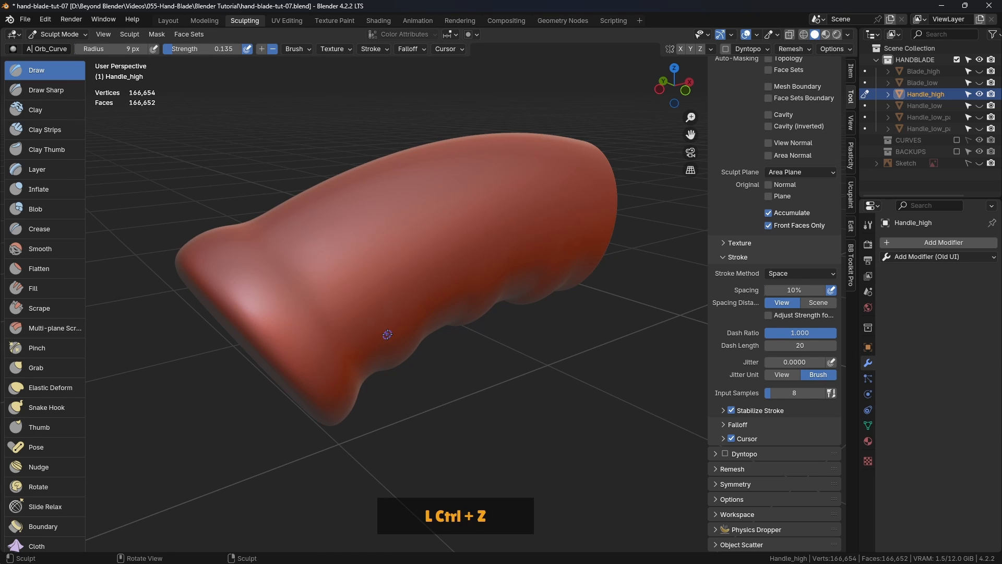
mouse_move(387, 337)
middle_mouse_down()
mouse_move(387, 295)
mouse_move(486, 205)
middle_mouse_up()
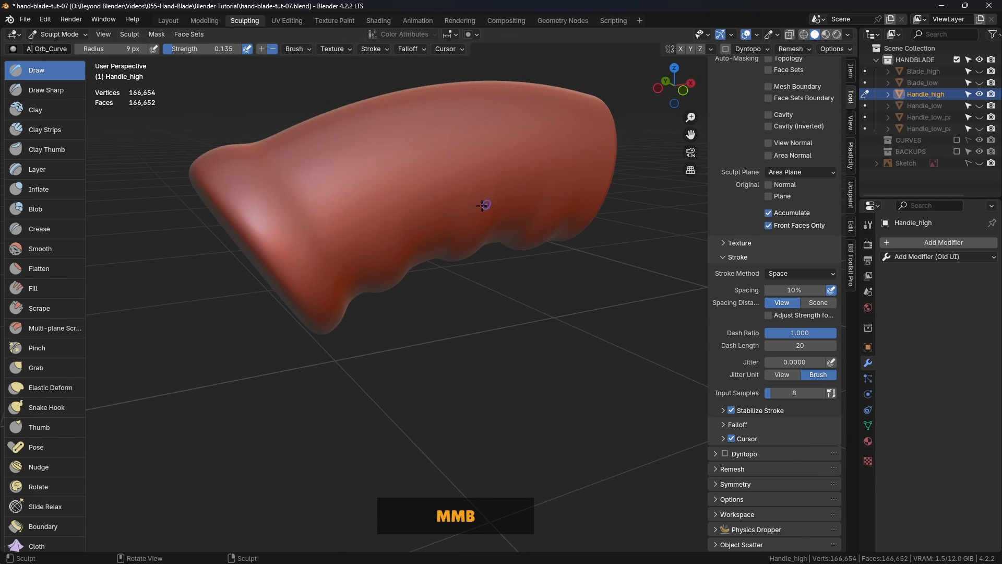
middle_click_drag(394, 180, 418, 179)
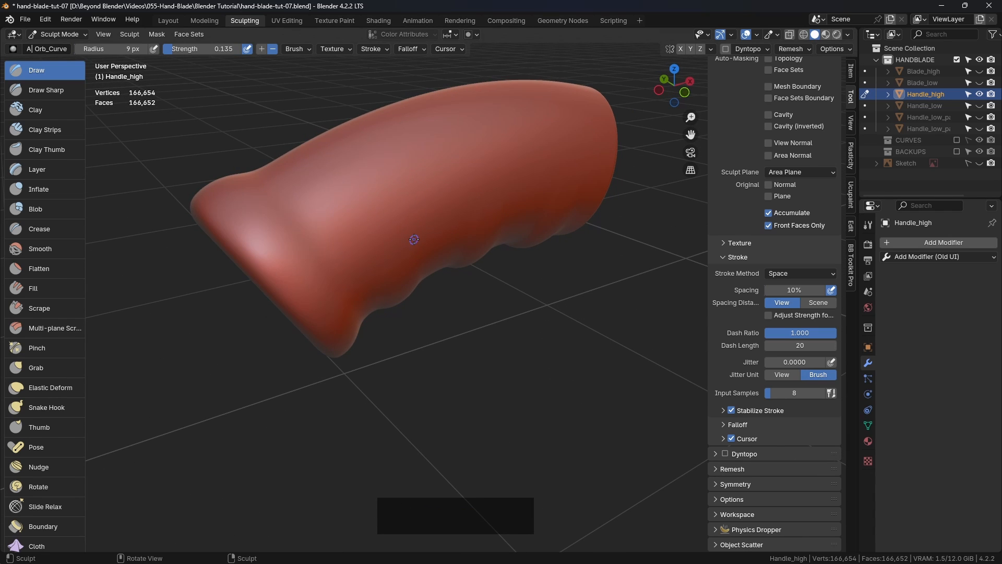
left_click_drag(363, 250, 363, 249)
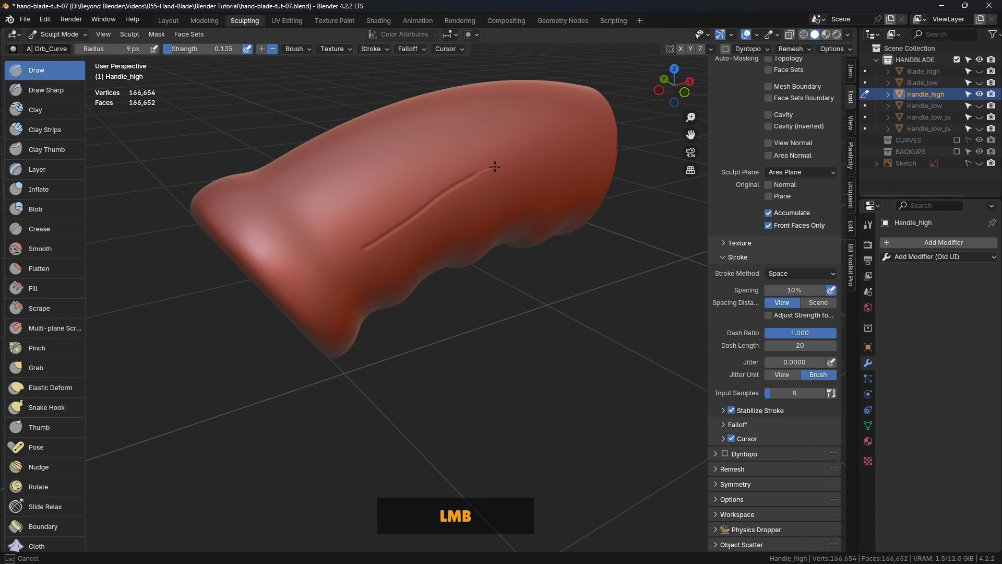
left_click_drag(568, 157, 569, 156)
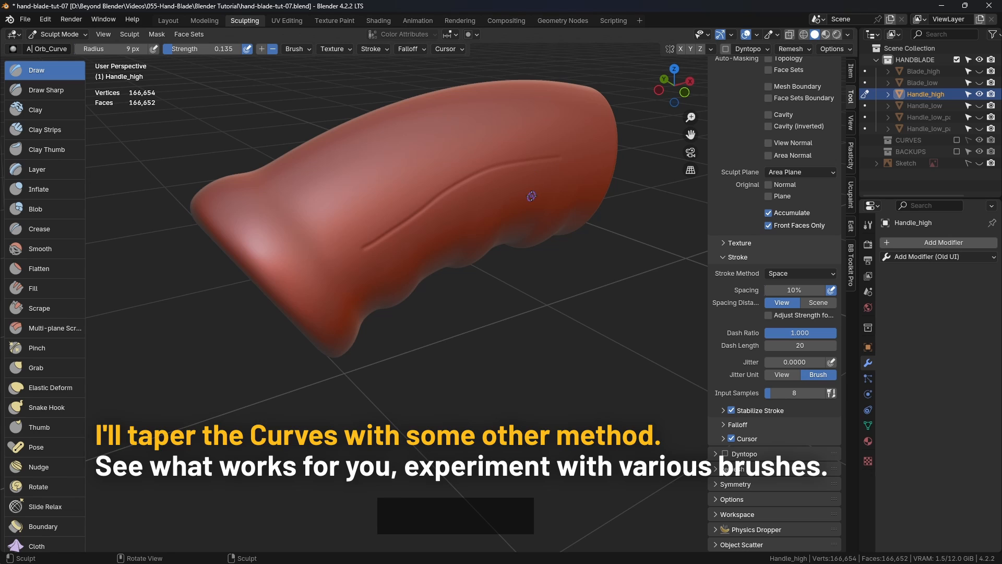
key("ctrl+z")
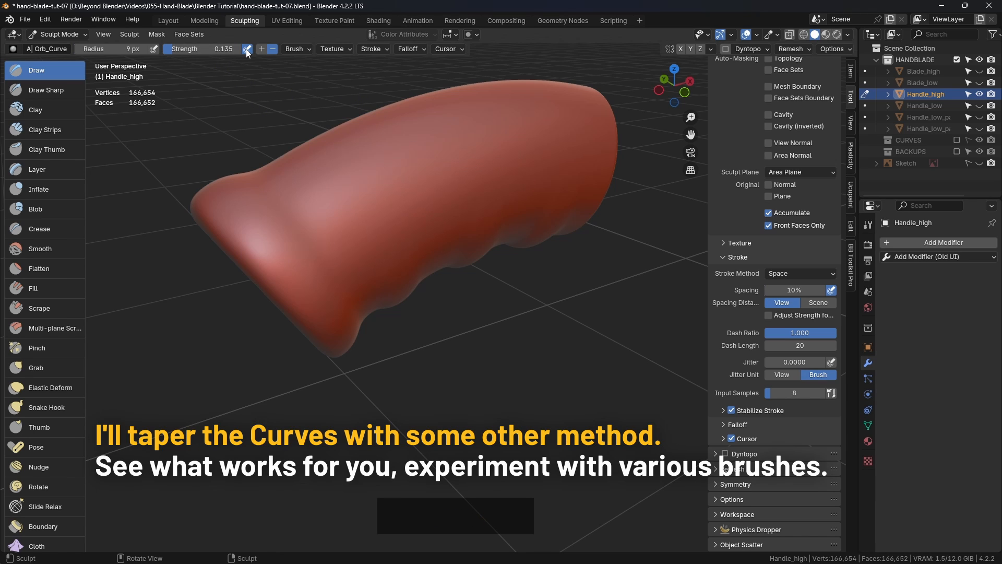
Step: Try a subtracting groove along the handle's side, check its depth from the flat end and undo it
middle_click_drag(246, 50, 261, 55)
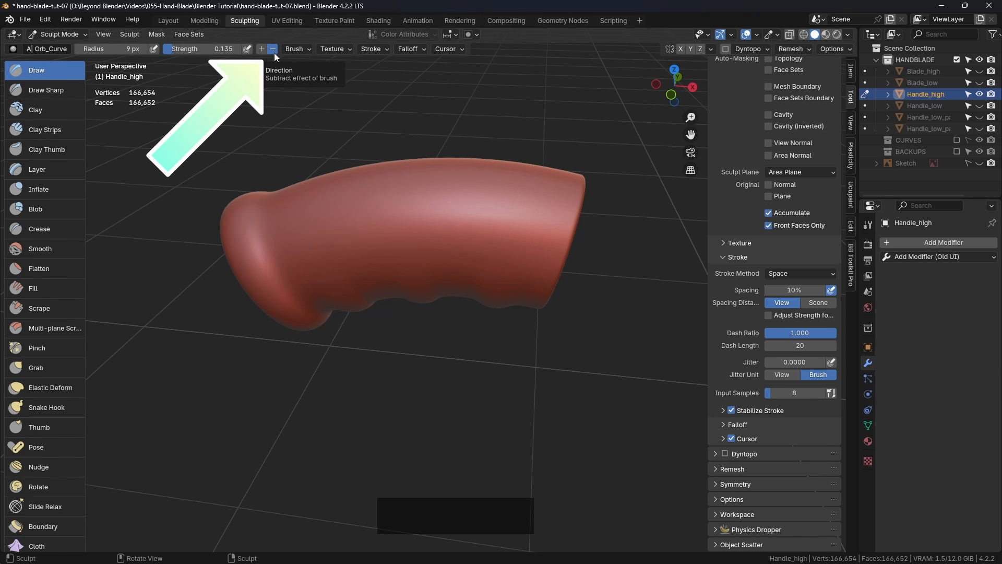
left_click_drag(347, 228, 574, 218)
mouse_move(574, 218)
middle_mouse_down()
mouse_move(537, 263)
mouse_move(499, 246)
middle_mouse_up()
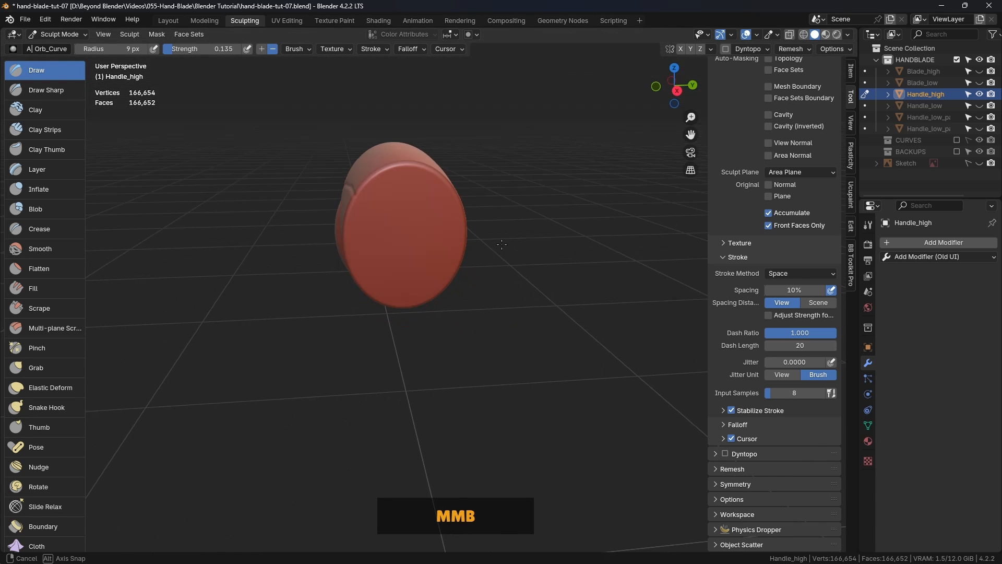
key("ctrl+z")
Step: Try a raised stroke on the handle's side with the brush direction on Add, undo it and return the direction to Subtract
left_click(262, 49)
middle_click_drag(375, 189, 392, 193)
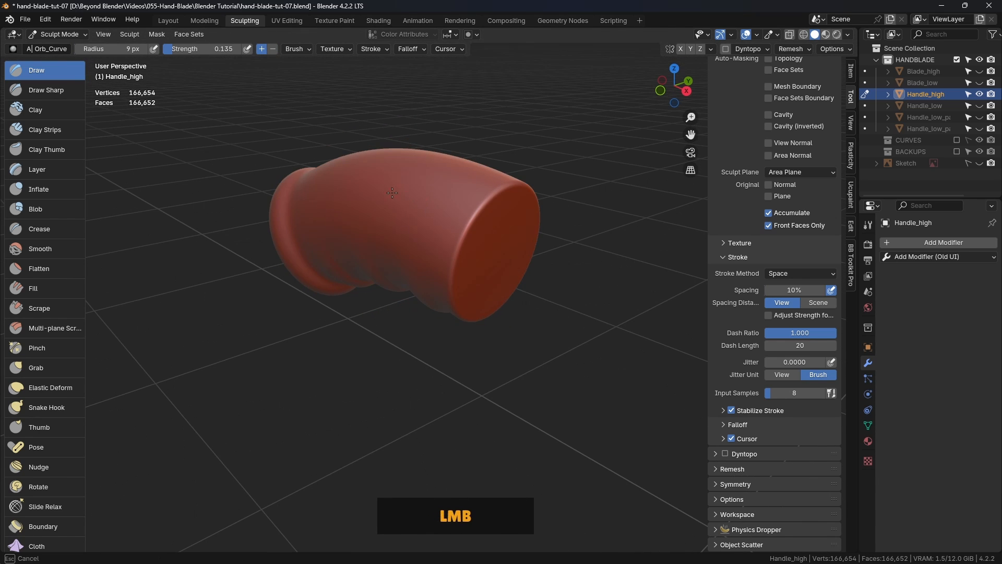
left_click_drag(503, 229, 508, 230)
mouse_move(507, 230)
middle_mouse_down()
mouse_move(415, 217)
mouse_move(502, 241)
middle_mouse_up()
scroll(394, 221, "up", 3)
key("ctrl+z")
left_click(273, 49)
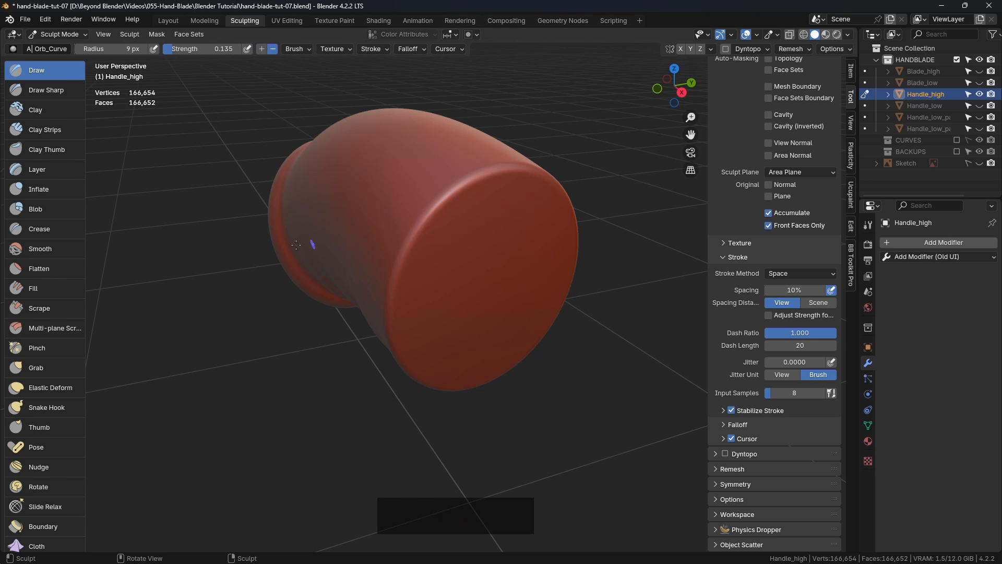
Step: Examine the handle's flared end, side and finger grips from several angles
middle_click_drag(401, 321, 466, 248)
scroll(412, 242, "up", 2)
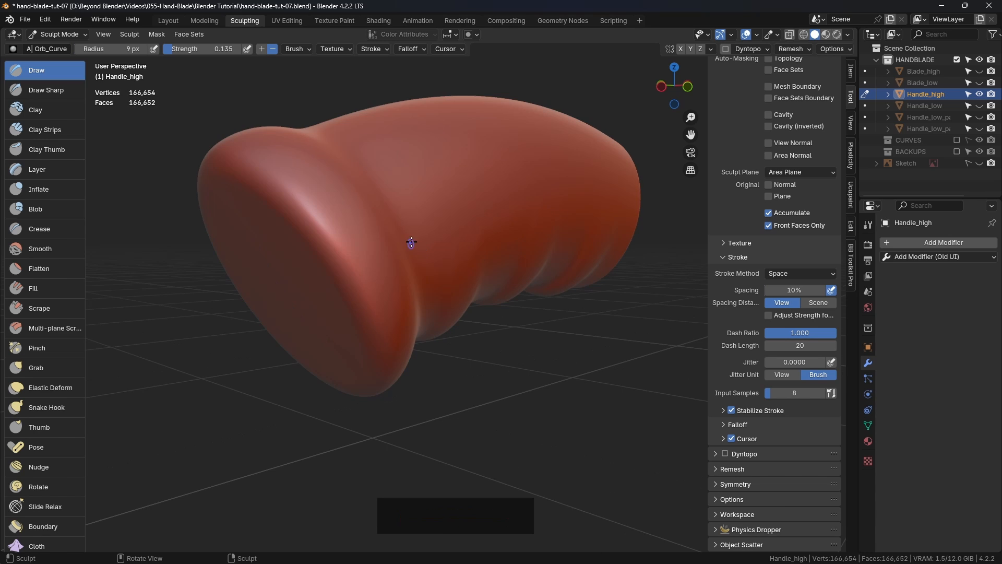
scroll(407, 244, "up", 2)
middle_click_drag(354, 292, 455, 174)
scroll(464, 191, "down", 1)
middle_click_drag(479, 217, 491, 209, "shift")
middle_click_drag(410, 257, 282, 289)
middle_click_drag(338, 315, 336, 293)
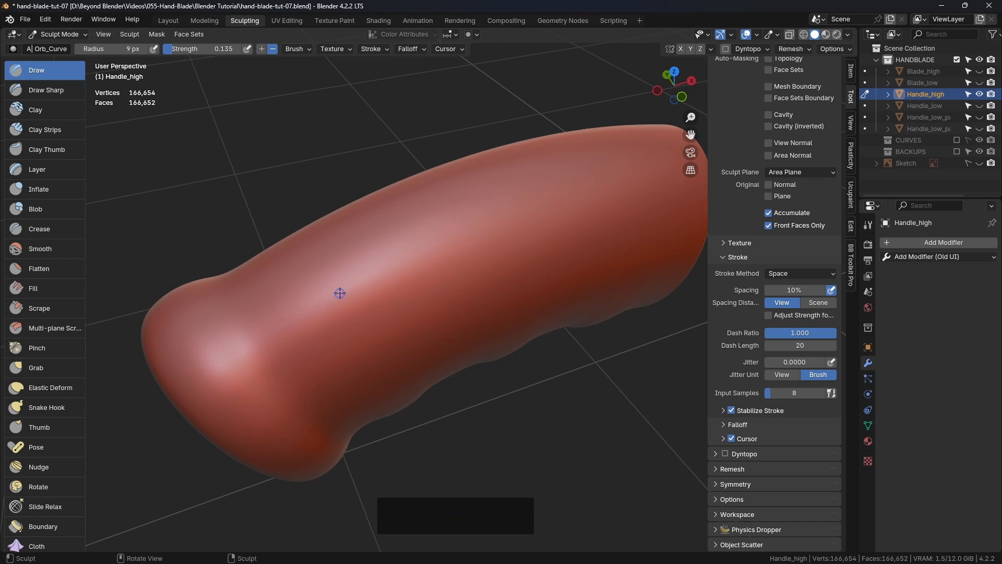
Step: In front orthographic view, carve one long wavy groove above the finger grips, from the flared end to just short of the flat end
key("KP_1")
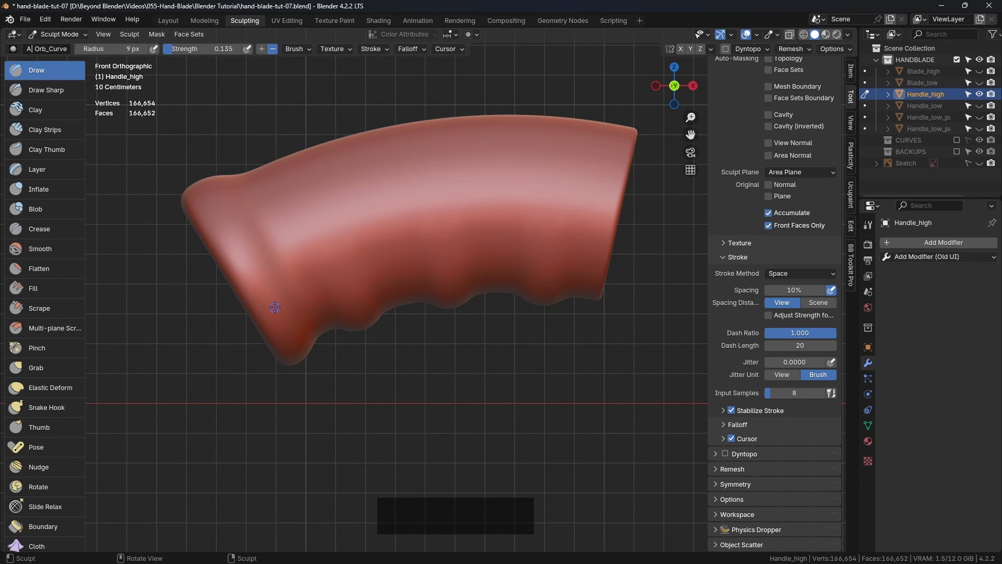
left_click_drag(275, 310, 297, 299)
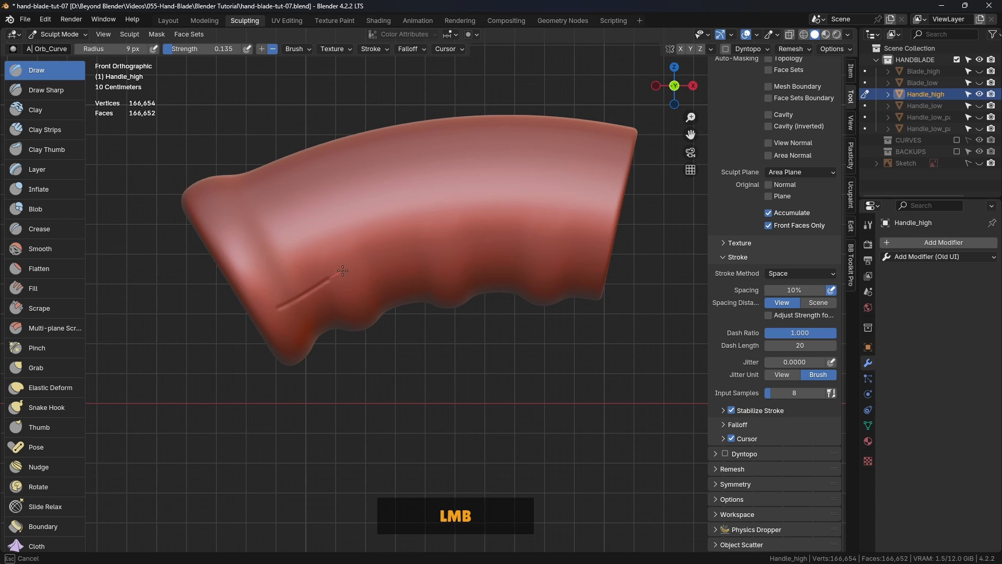
left_click_drag(343, 271, 416, 245)
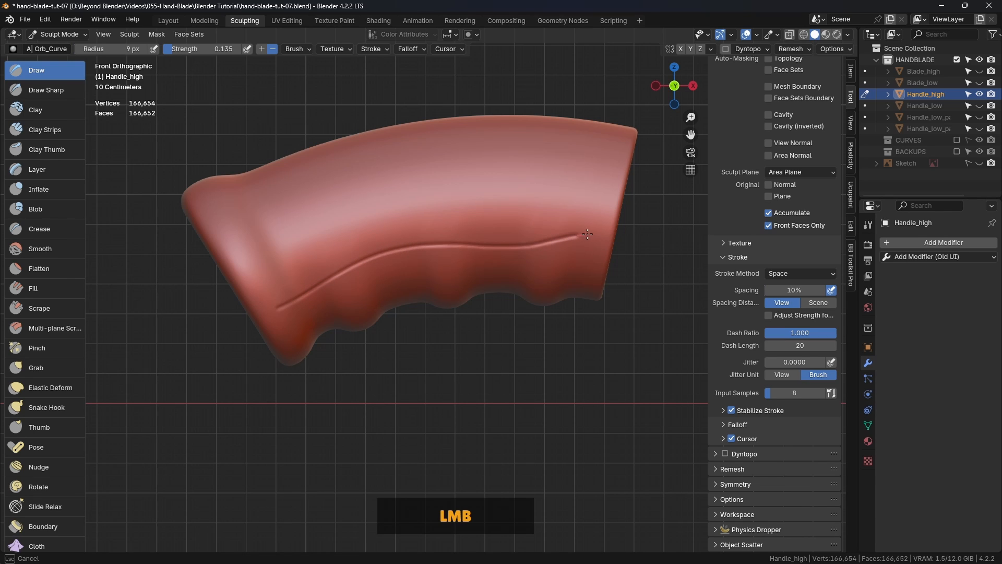
left_click_drag(587, 234, 589, 235)
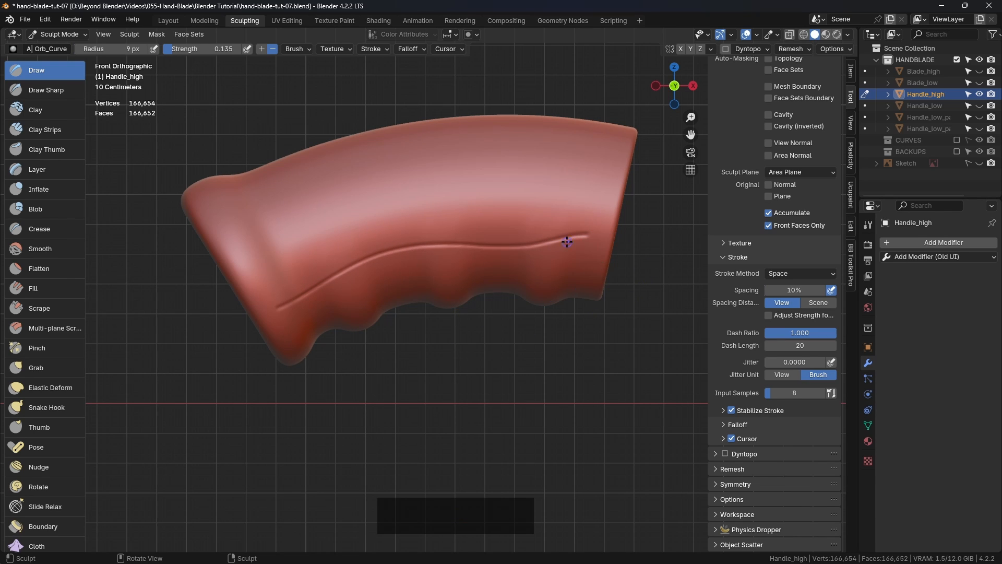
Step: Switch to the Pinch/Magnify brush at the groove's tip and set its radius to 22 px
scroll(501, 291, "up", 2)
middle_click_drag(500, 291, 473, 243, "shift")
scroll(472, 241, "up", 2)
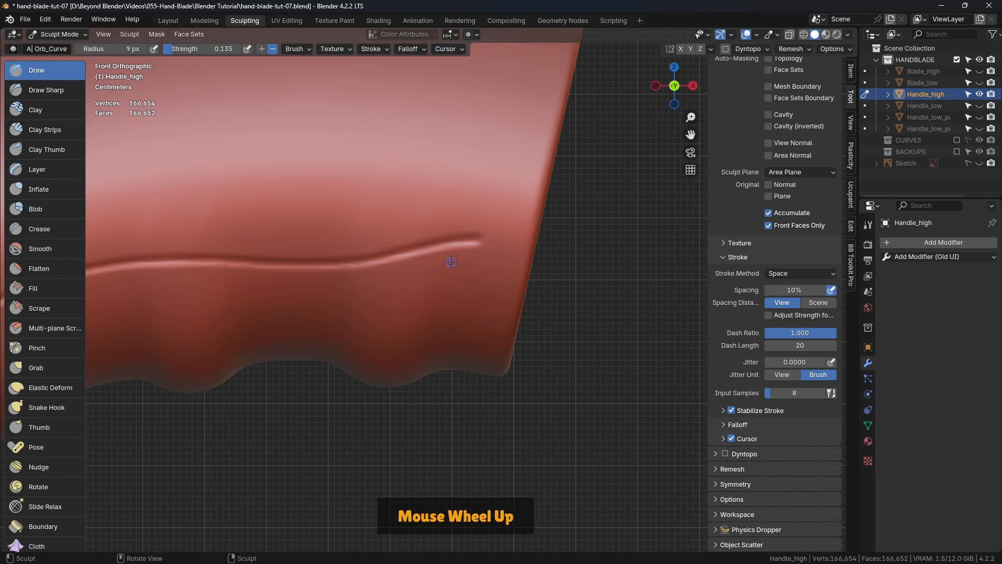
scroll(407, 252, "down", 1)
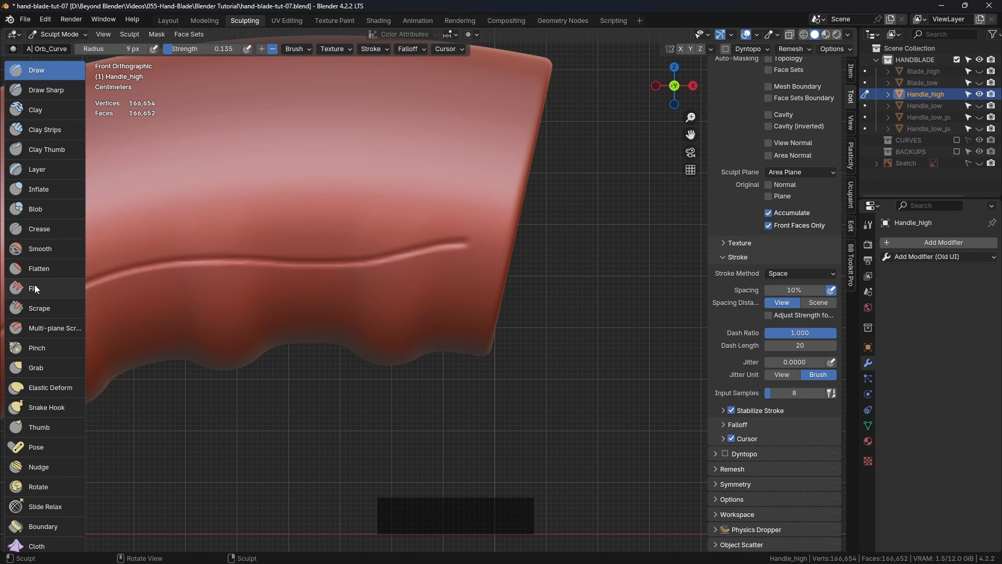
left_click(40, 349)
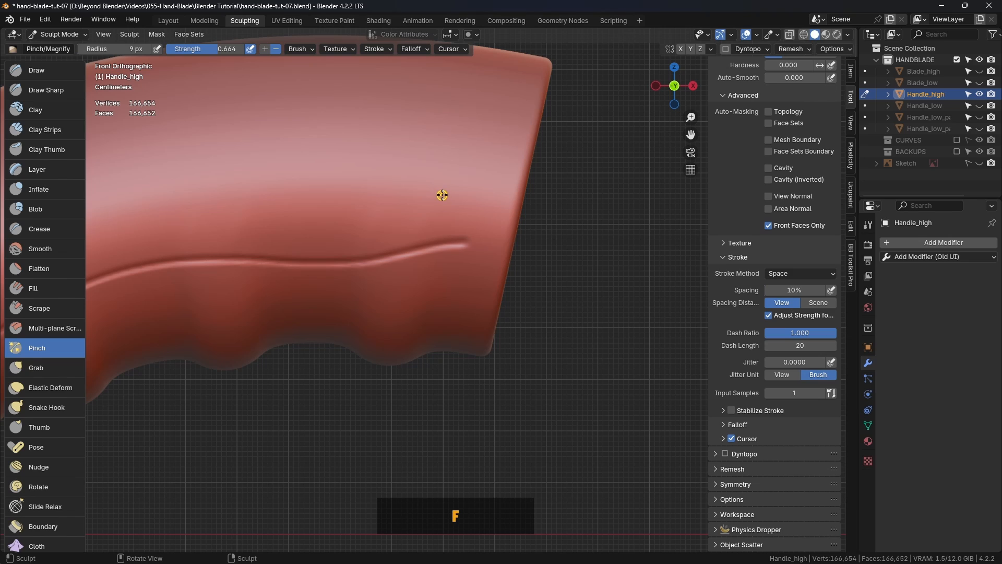
key("f")
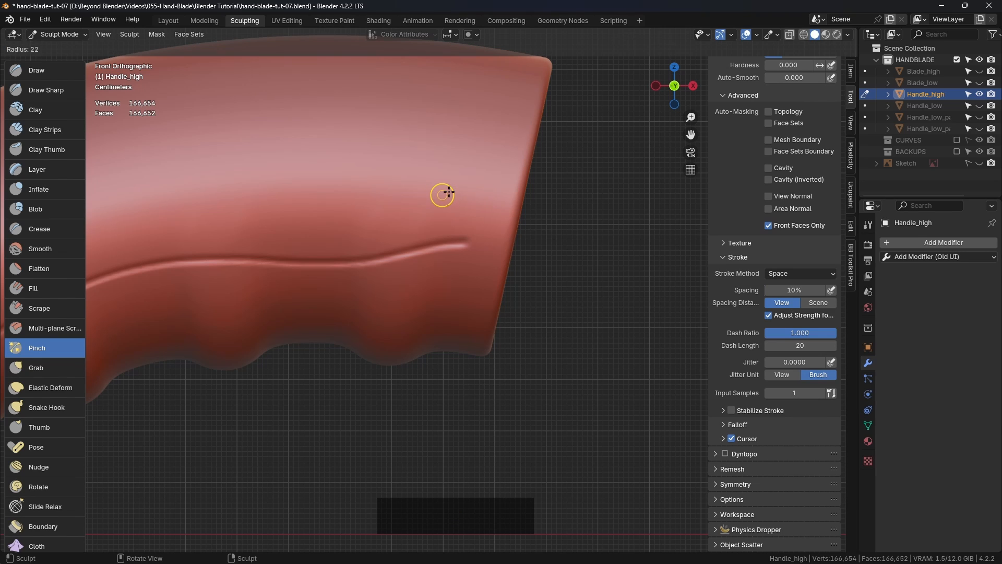
left_click(448, 193)
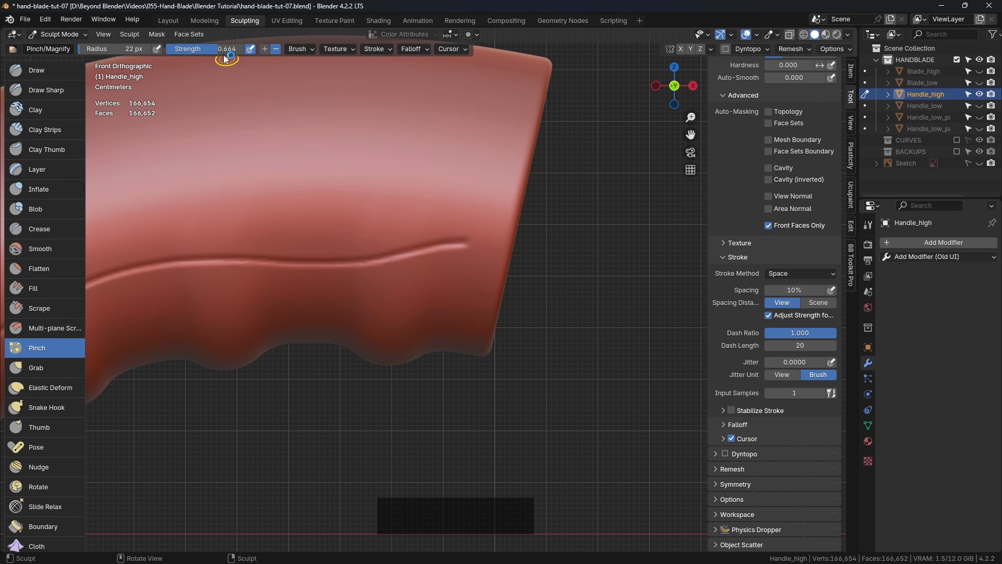
Step: Set the Pinch/Magnify brush strength to 0.2 and its radius to 29 px
left_click_drag(223, 52, 208, 53)
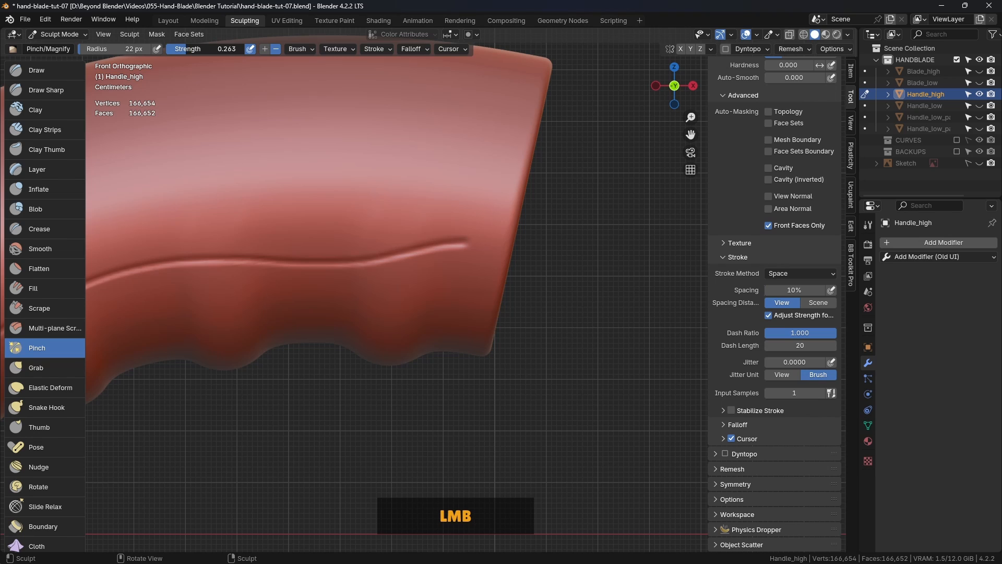
left_click(245, 48)
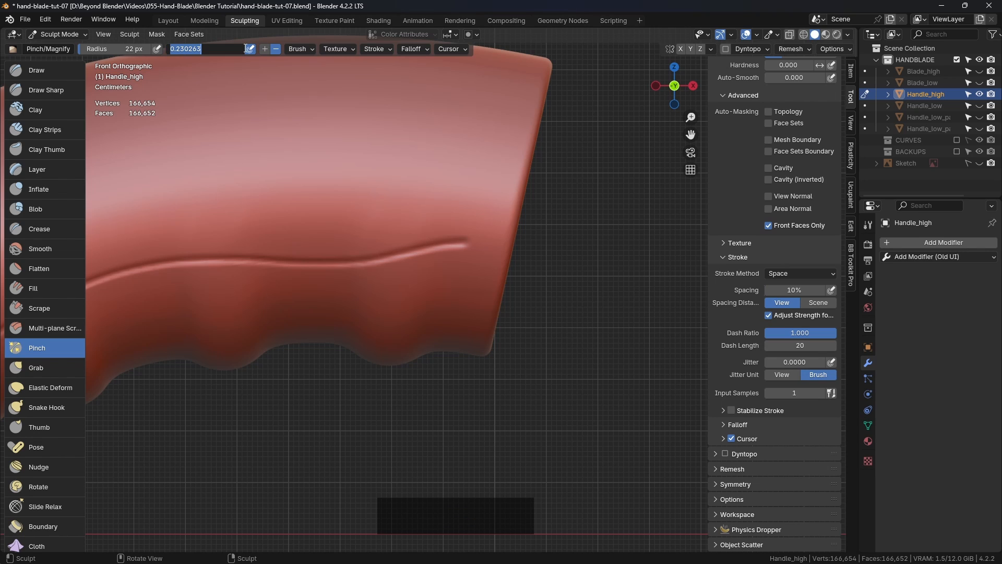
type(".2")
key("Return")
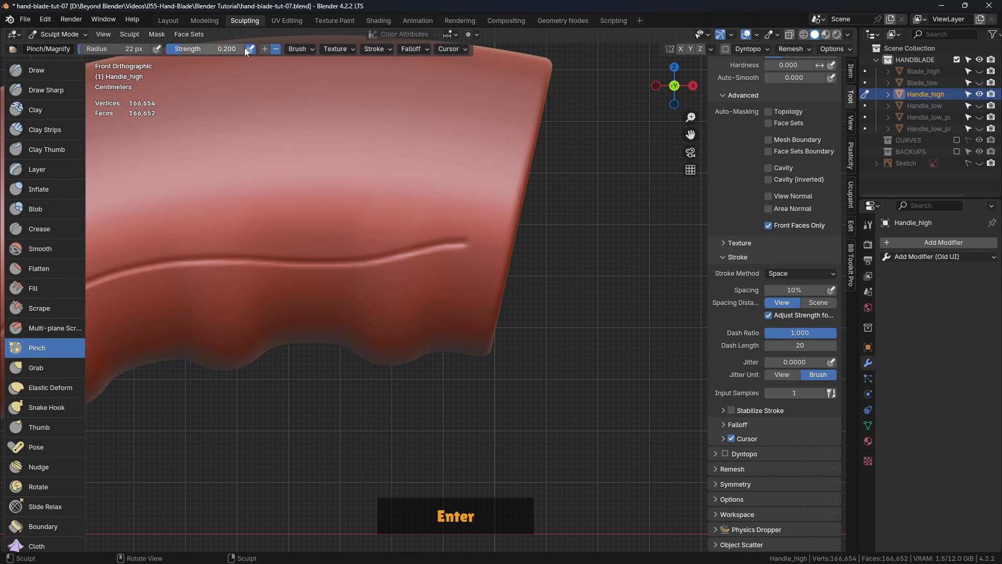
key("f")
left_click(441, 244)
Step: Pinch along the carved groove near the handle's flat end to narrow its line and taper its tip
left_click_drag(467, 237, 473, 238)
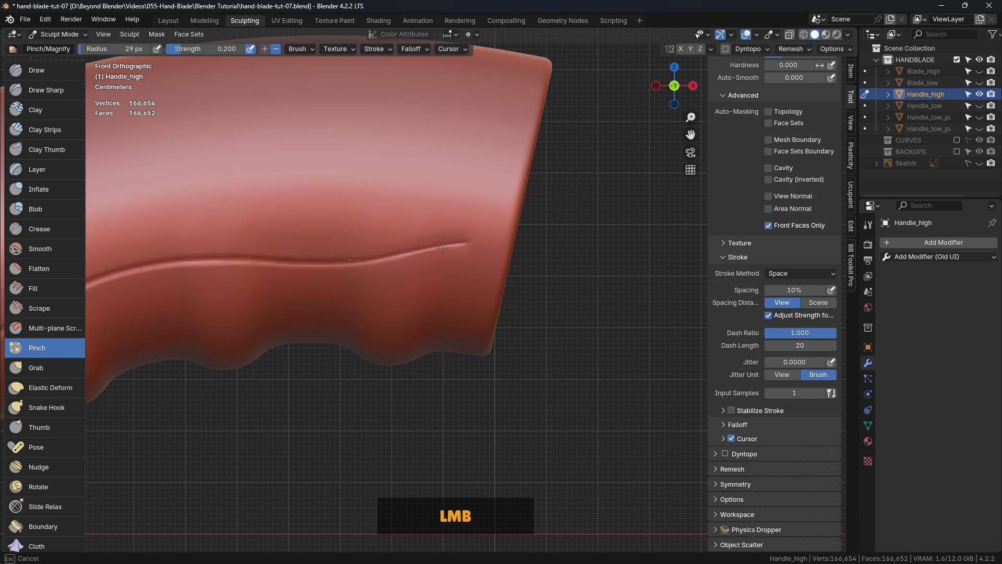
left_click_drag(447, 247, 449, 246)
left_click_drag(259, 263, 260, 264)
Step: Inspect the pinched groove in perspective, up close at its tip near the handle's flat end
scroll(340, 301, "down", 5)
middle_click_drag(340, 301, 426, 264, "shift")
mouse_move(425, 264)
middle_mouse_down()
mouse_move(498, 282)
mouse_move(525, 304)
mouse_move(490, 311)
middle_mouse_up()
scroll(431, 287, "up", 4)
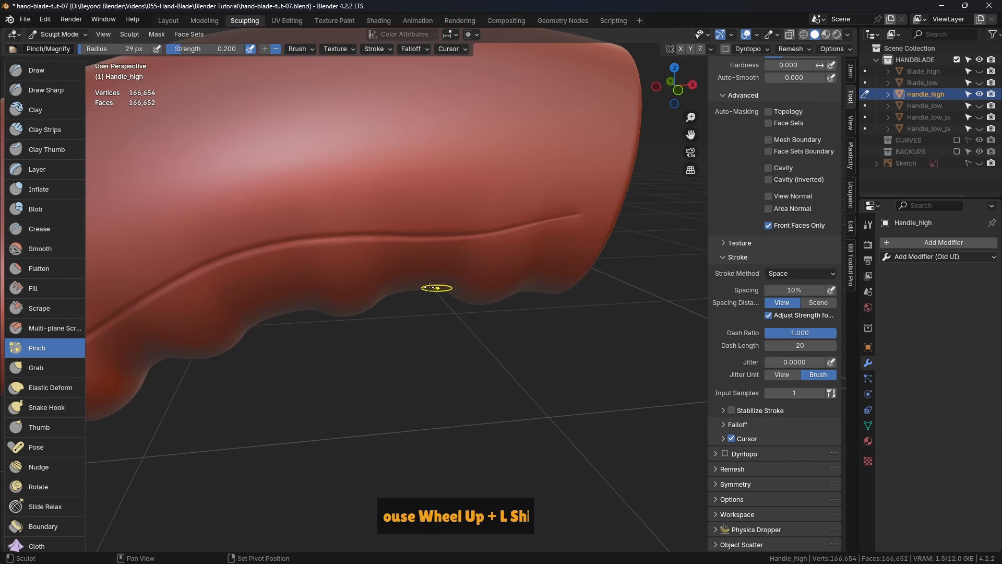
middle_click_drag(432, 287, 485, 246, "shift")
scroll(483, 269, "up", 3)
scroll(452, 202, "down", 1)
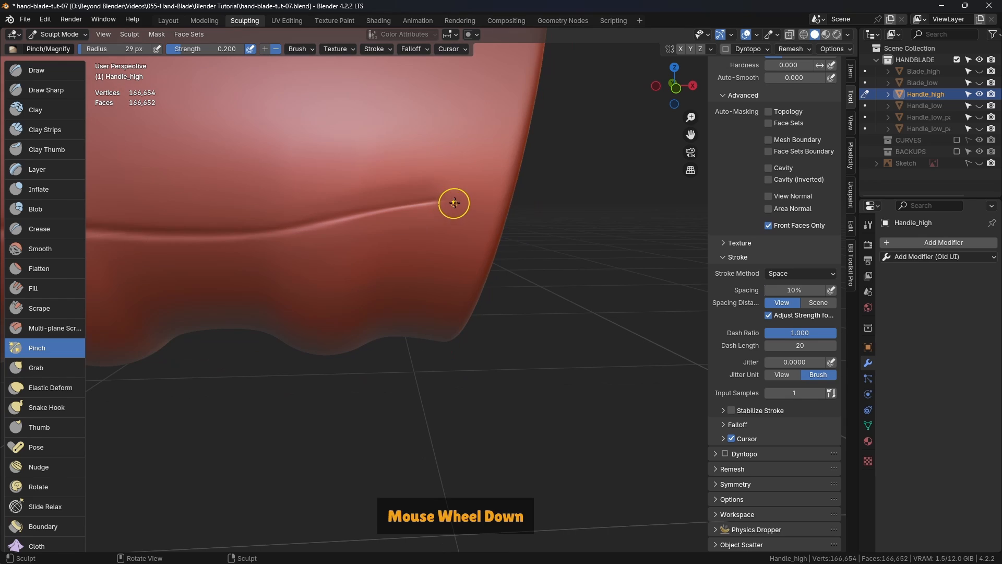
Step: Pinch the tapered end of the lower groove near the handle's flat end, raising the Pinch brush strength to 0.35
left_click_drag(452, 201, 364, 213)
left_click_drag(302, 218, 298, 211)
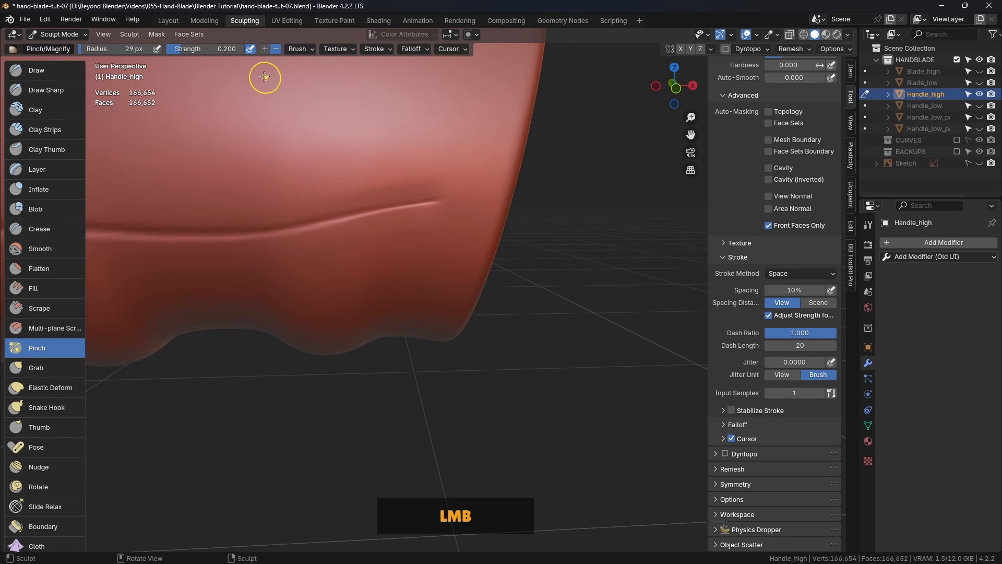
double_click(209, 48)
type(".35")
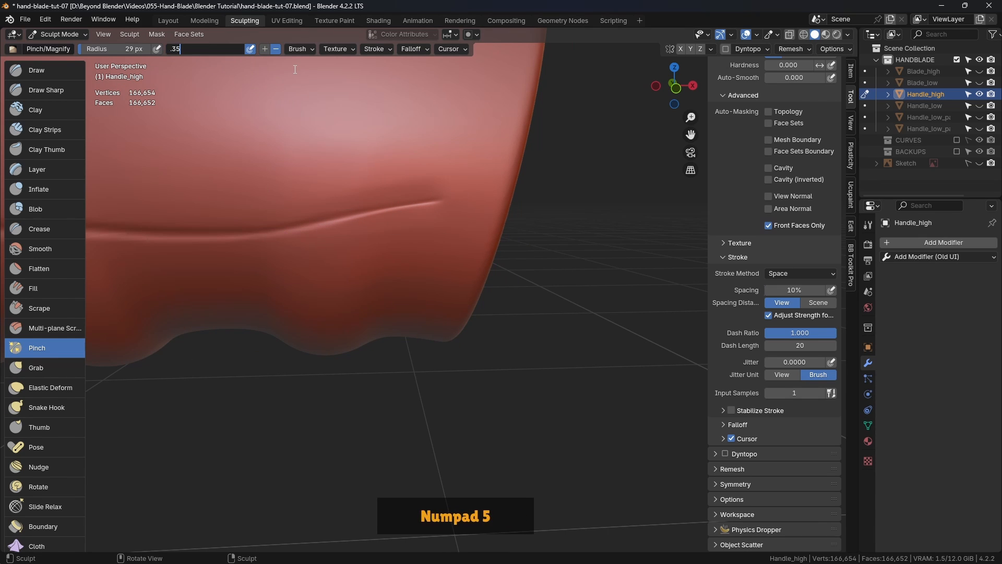
key("Return")
left_click_drag(459, 200, 377, 215)
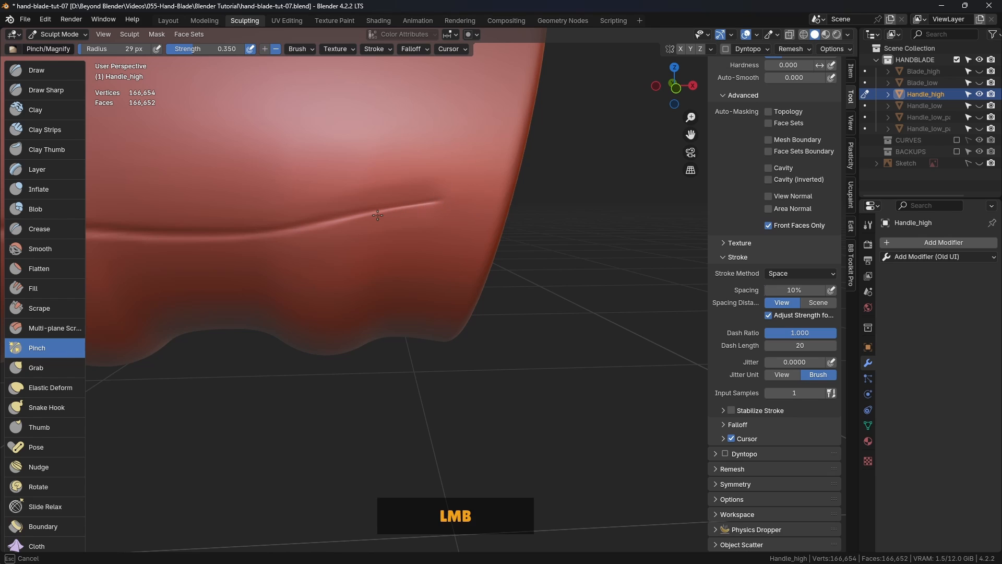
mouse_move(289, 231)
left_mouse_down()
mouse_move(202, 233)
mouse_move(256, 228)
left_mouse_up()
left_click_drag(473, 193, 473, 192)
scroll(801, 345, "down", 1)
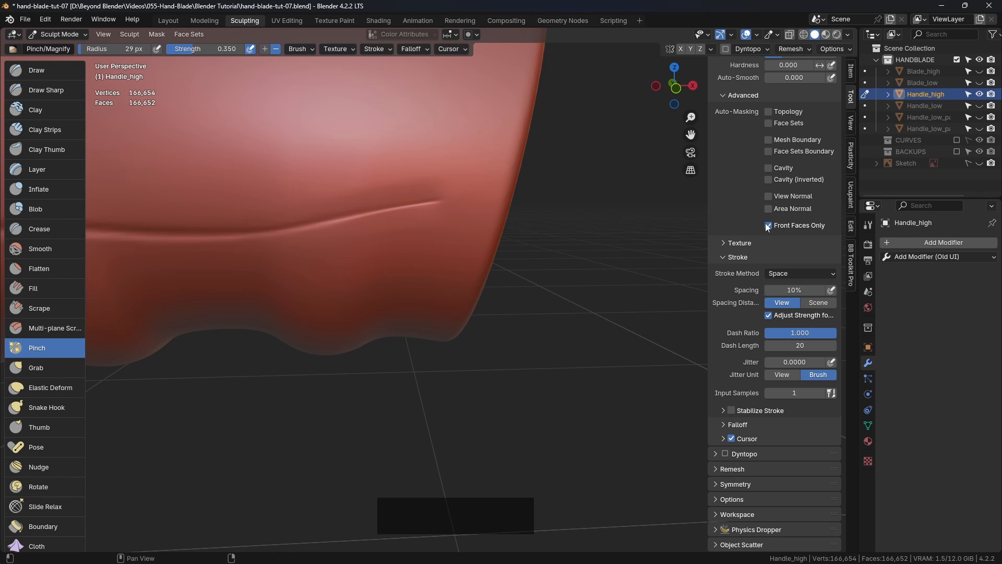
Step: Set the Pinch brush radius to 42 px and sharpen the other end of the lower groove, near the pommel
middle_click_drag(621, 255, 398, 272, "shift")
scroll(319, 266, "down", 2)
mouse_move(320, 267)
middle_mouse_down("shift")
mouse_move(477, 239)
mouse_move(459, 257)
mouse_move(405, 241)
middle_mouse_up("shift")
scroll(376, 252, "up", 2)
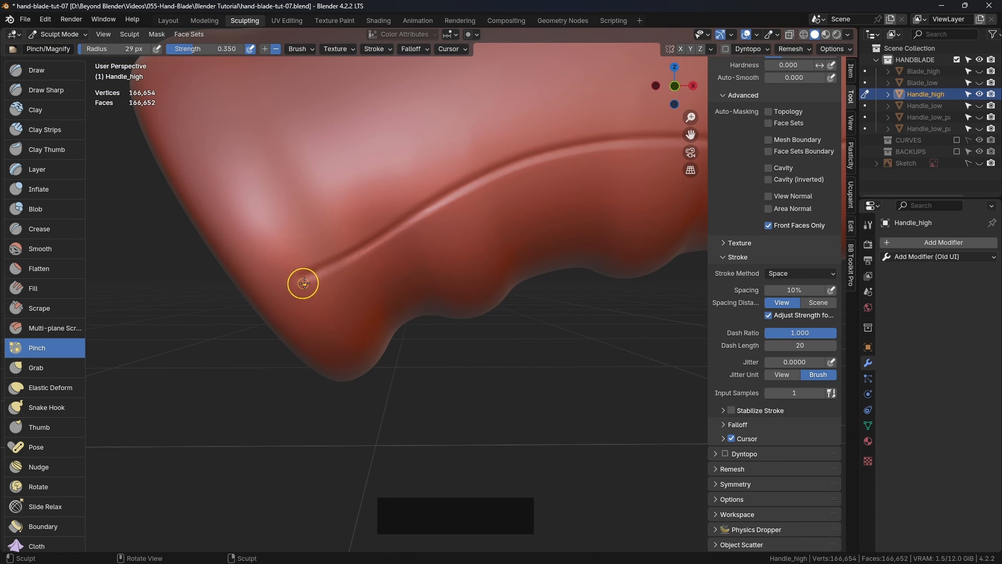
key("f")
left_click(347, 277)
left_click_drag(294, 282, 322, 270)
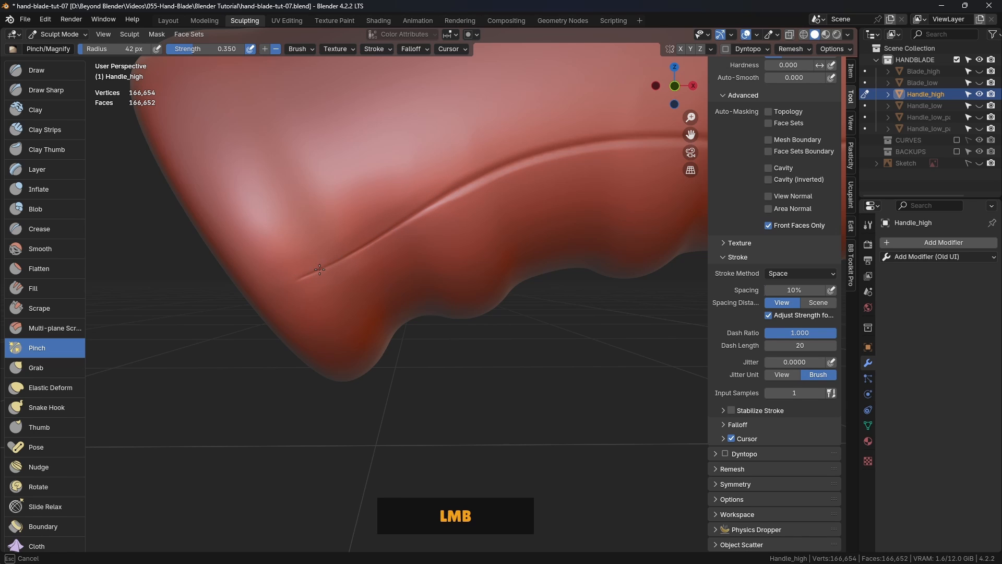
Step: Smooth the pinched lower groove and its tapered tip near the pommel
middle_click_drag(374, 246, 517, 213, "shift")
left_click_drag(516, 213, 362, 236, "shift")
scroll(367, 248, "down", 4)
middle_click_drag(367, 248, 539, 234, "shift")
scroll(362, 282, "up", 2)
left_click_drag(348, 287, 362, 275, "shift")
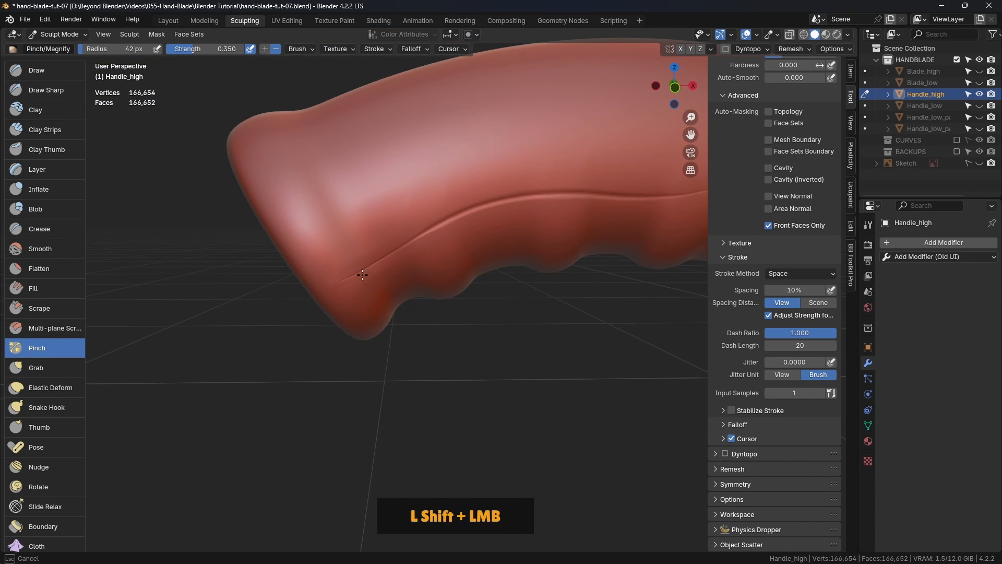
Step: Examine the lower groove and the overall handle shape from several angles
scroll(458, 280, "down", 3)
middle_click_drag(459, 279, 519, 326, "shift")
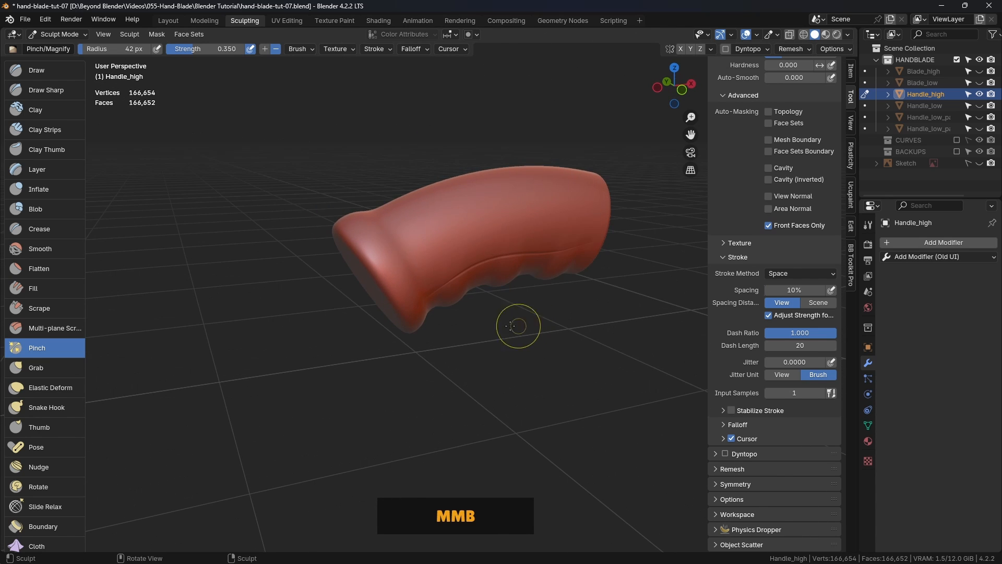
mouse_move(482, 215)
middle_mouse_down()
mouse_move(548, 264)
mouse_move(513, 243)
mouse_move(443, 271)
mouse_move(364, 276)
middle_mouse_up()
scroll(447, 263, "up", 2)
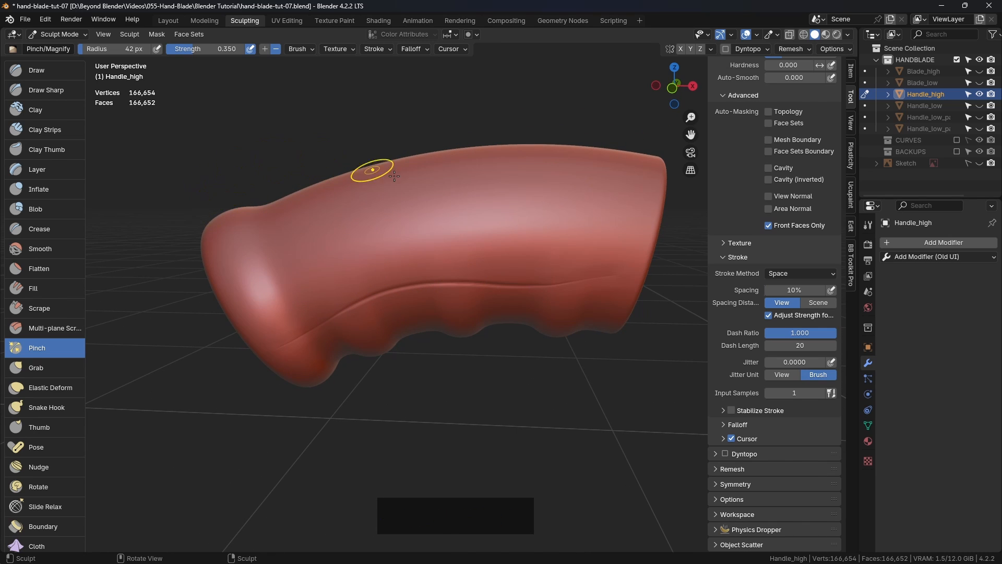
middle_click_drag(429, 207, 463, 221)
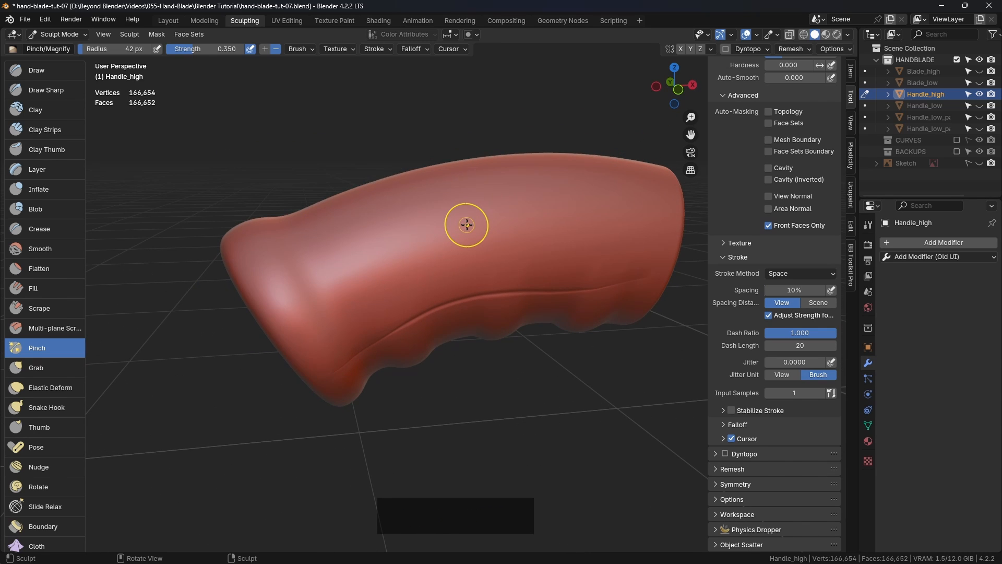
mouse_move(331, 226)
middle_mouse_down("shift")
mouse_move(420, 245)
mouse_move(410, 245)
middle_mouse_up("shift")
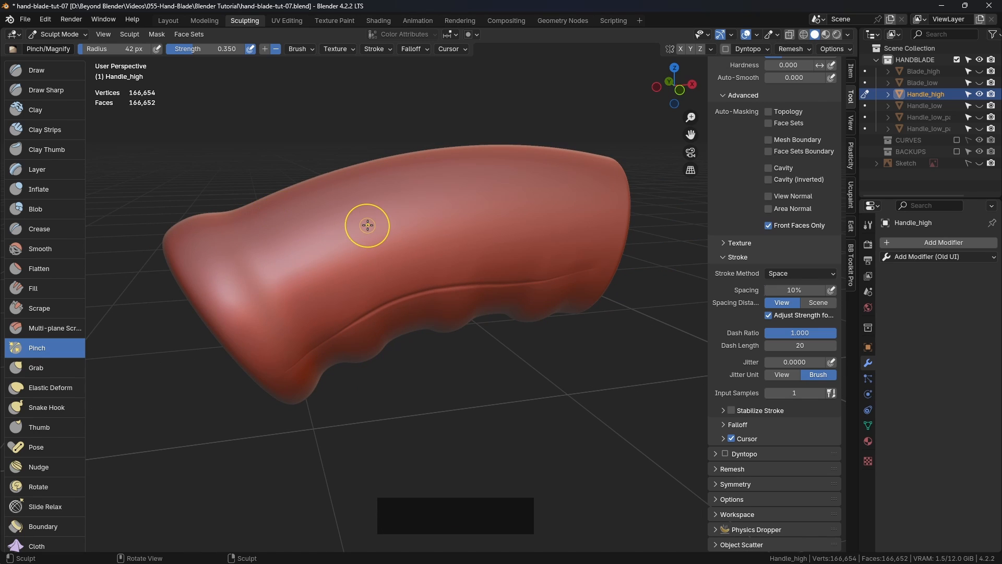
scroll(45, 107, "up", 1)
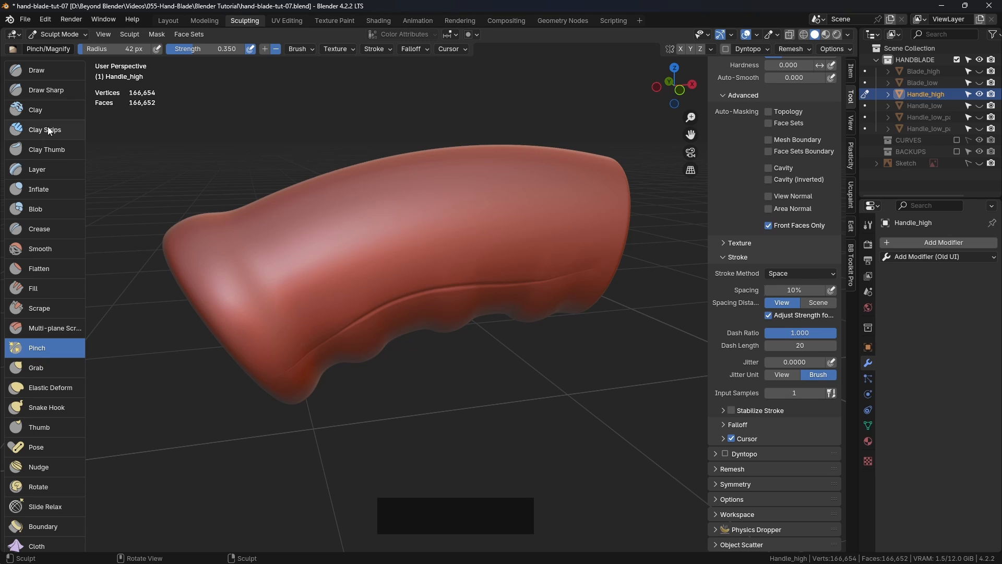
Step: Switch to the Draw brush and try a 42 px subtracting stroke from the handle's side toward its flat end, undoing the stroke
left_click(49, 71)
scroll(763, 156, "up", 8)
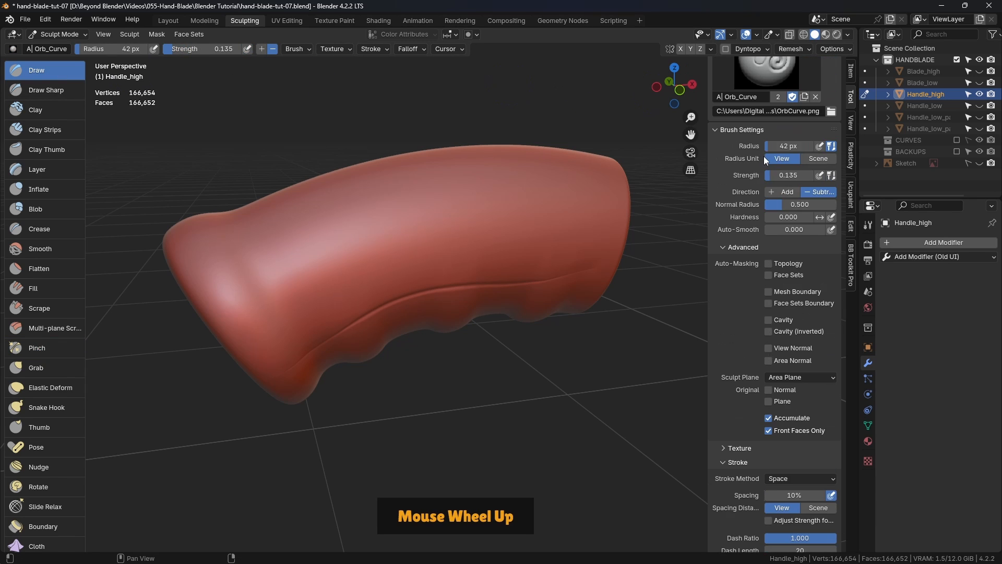
scroll(768, 149, "down", 8)
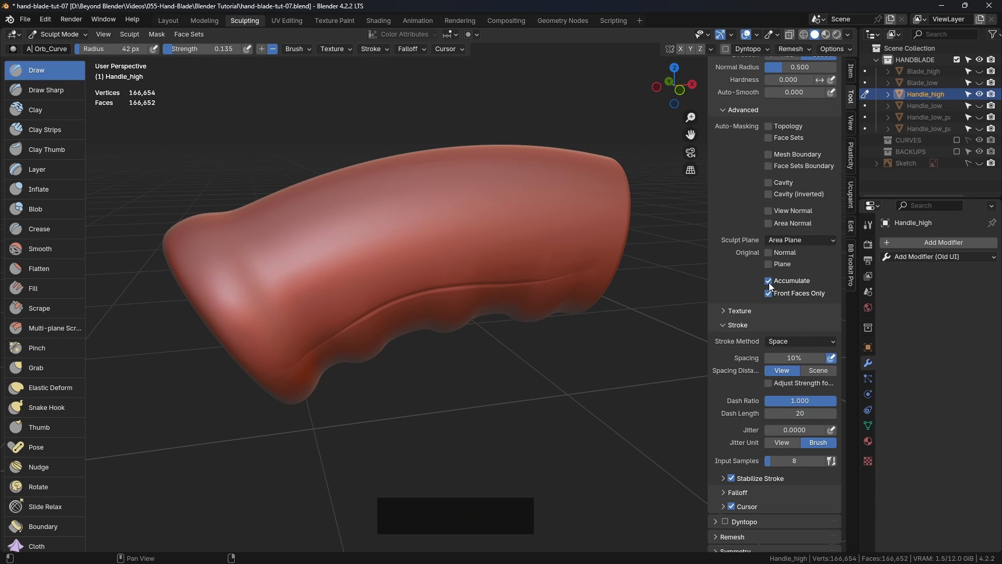
middle_click_drag(482, 288, 502, 243)
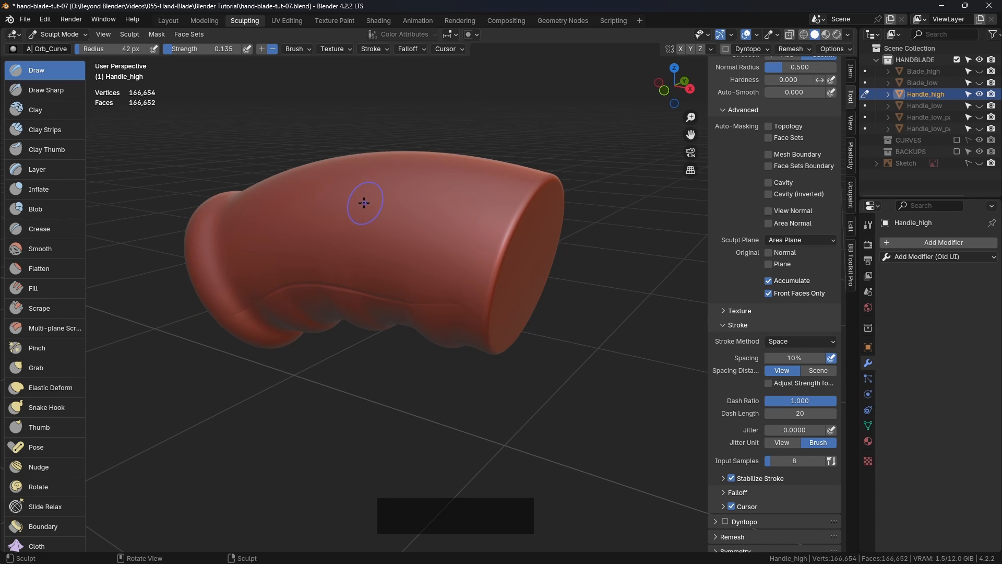
mouse_move(364, 203)
left_mouse_down()
mouse_move(418, 215)
mouse_move(535, 274)
left_mouse_up()
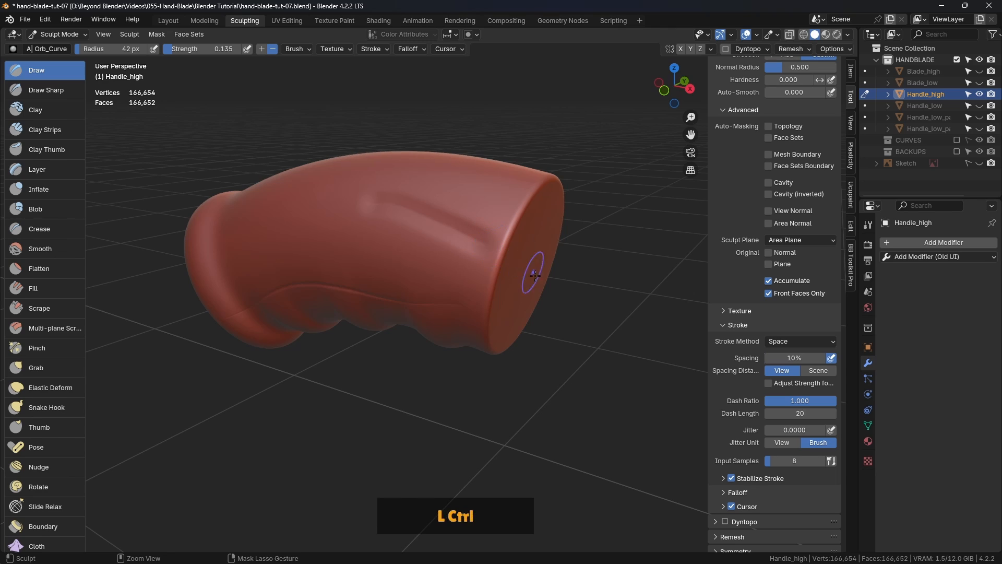
key("ctrl+z")
Step: With a 12 px Draw brush in orthographic view, carve a thin groove from the handle's upper side over the rim onto the flat end
key("f")
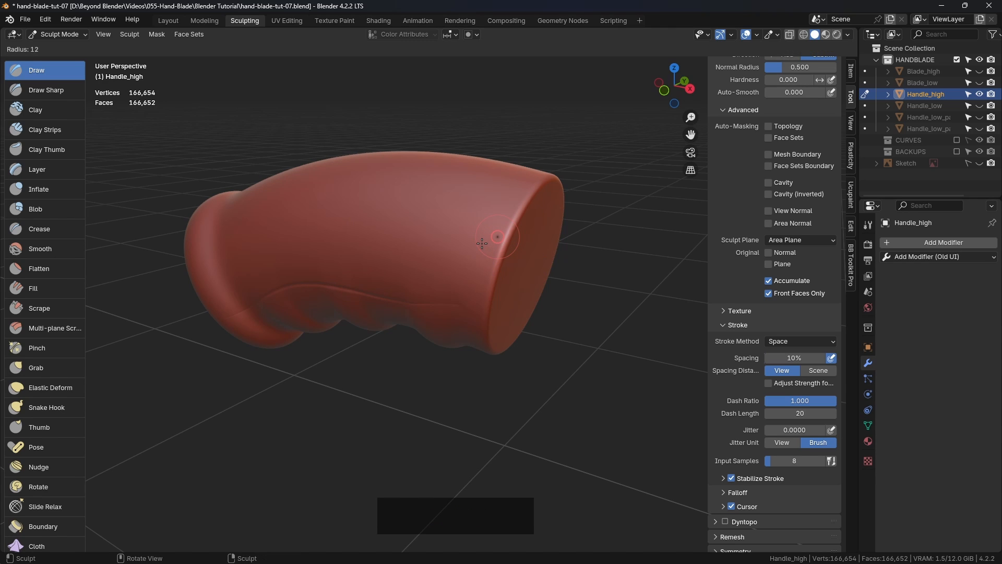
left_click(482, 243)
scroll(394, 215, "up", 2)
middle_click_drag(401, 217, 431, 226)
mouse_move(494, 240)
middle_mouse_down()
mouse_move(525, 247)
mouse_move(493, 238)
middle_mouse_up()
left_click(691, 172)
scroll(491, 236, "up", 2)
middle_click_drag(278, 185, 325, 196, "shift")
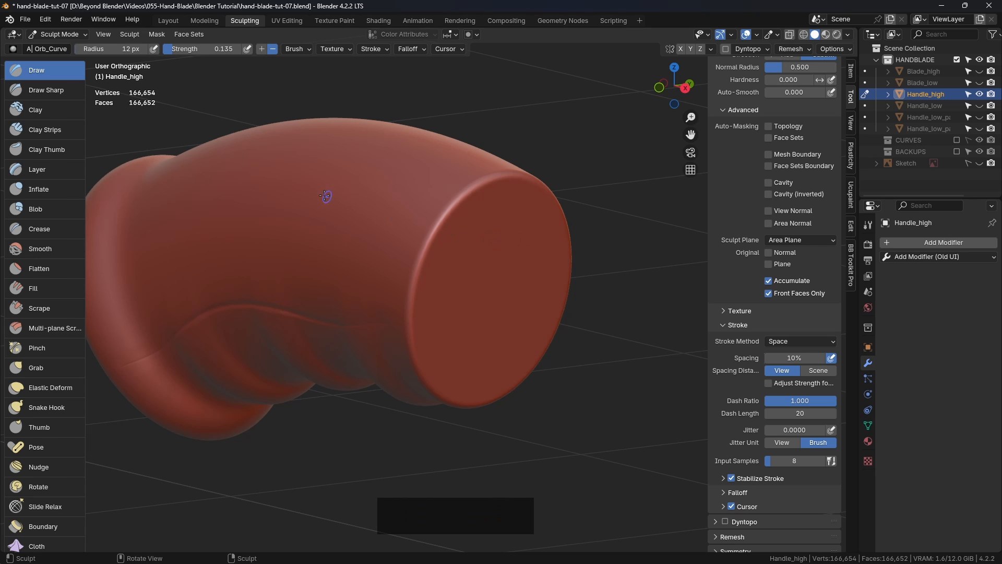
left_click_drag(314, 197, 321, 197)
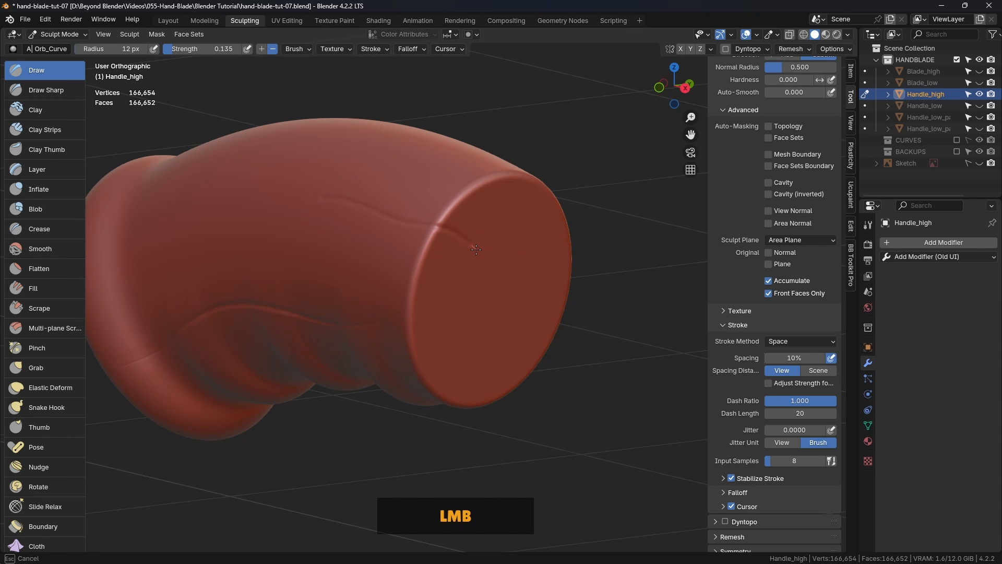
left_click_drag(476, 249, 486, 263)
middle_click_drag(492, 275, 512, 293)
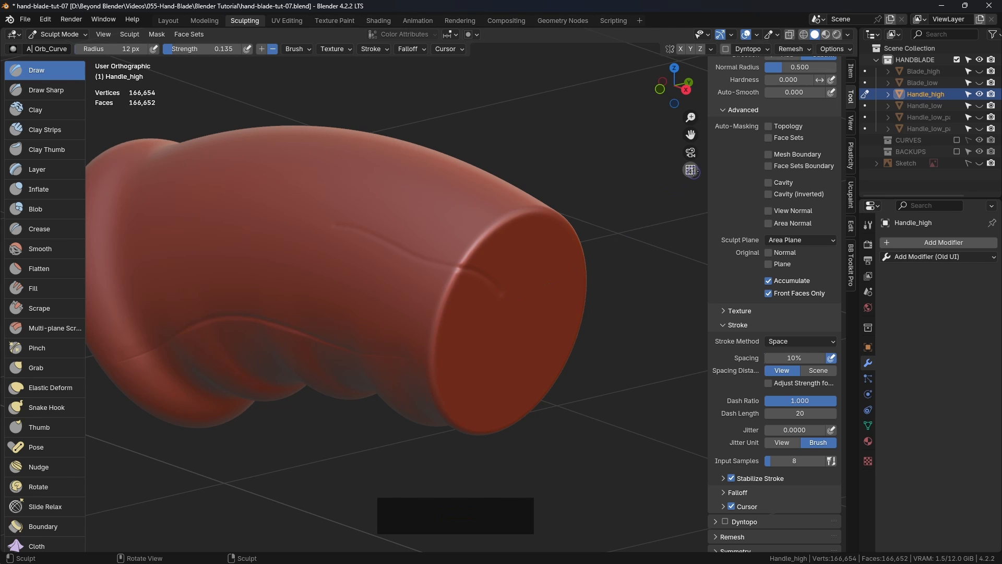
Step: Return to perspective view and set the Draw brush strength to 0.175
left_click(691, 171)
middle_click_drag(634, 220, 647, 292)
scroll(618, 242, "down", 3)
scroll(601, 254, "up", 3)
middle_click_drag(602, 253, 477, 234, "shift")
left_click(209, 48)
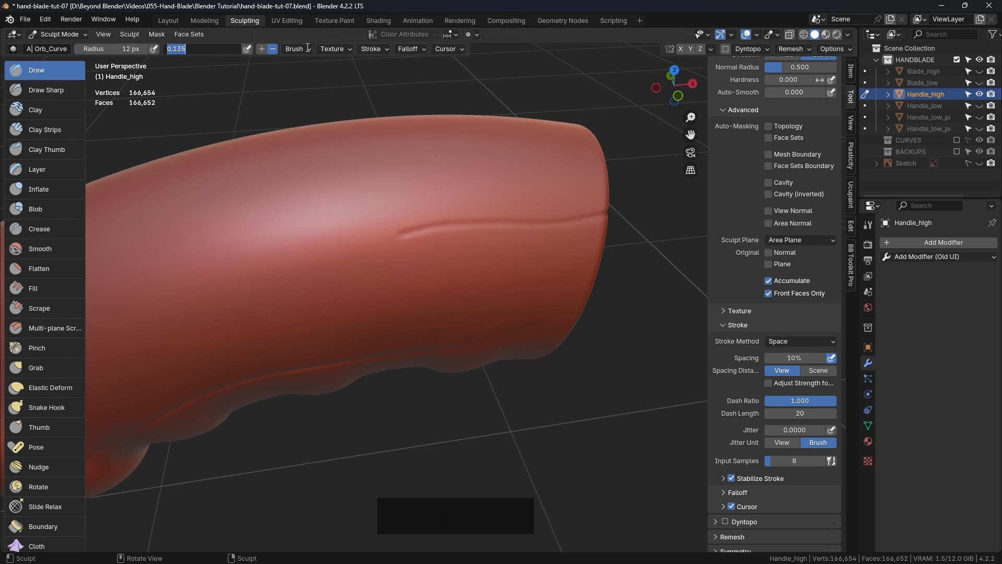
type(".175")
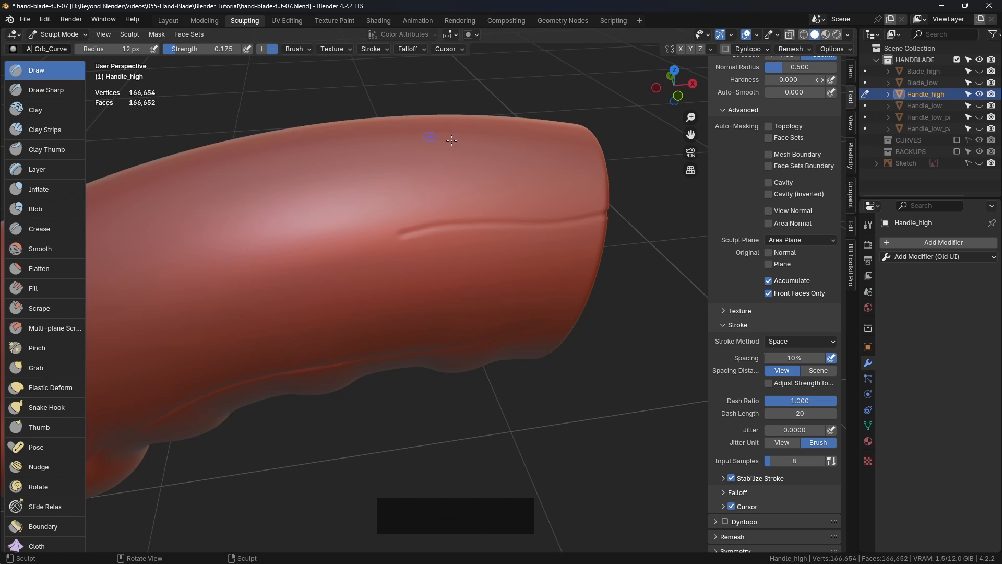
Step: Pinch the tip of the upper side groove with a 41 px radius and smooth its taper into the surface
scroll(533, 163, "up", 2)
middle_click_drag(532, 163, 493, 258, "shift")
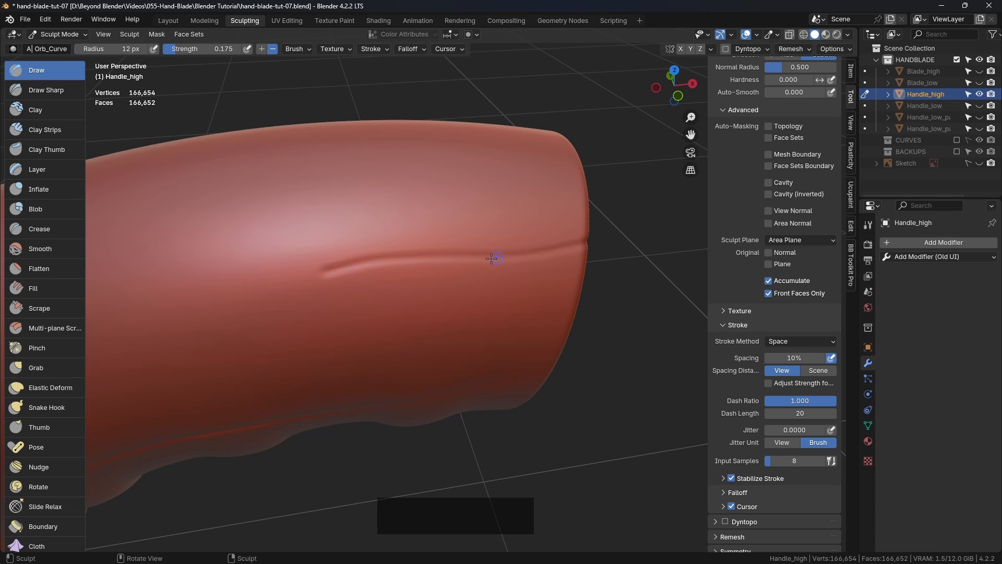
left_click(60, 345)
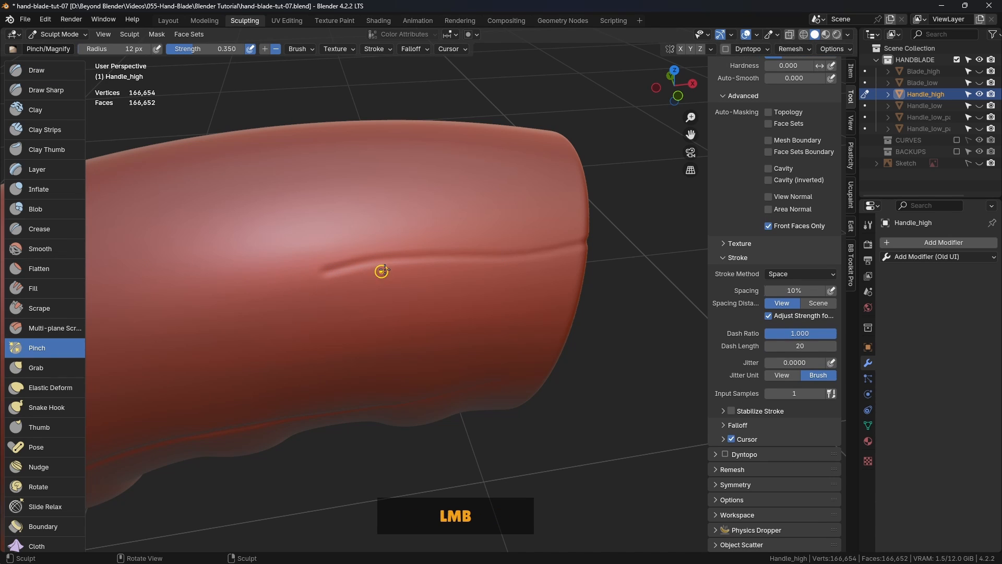
key("f")
left_click(347, 271)
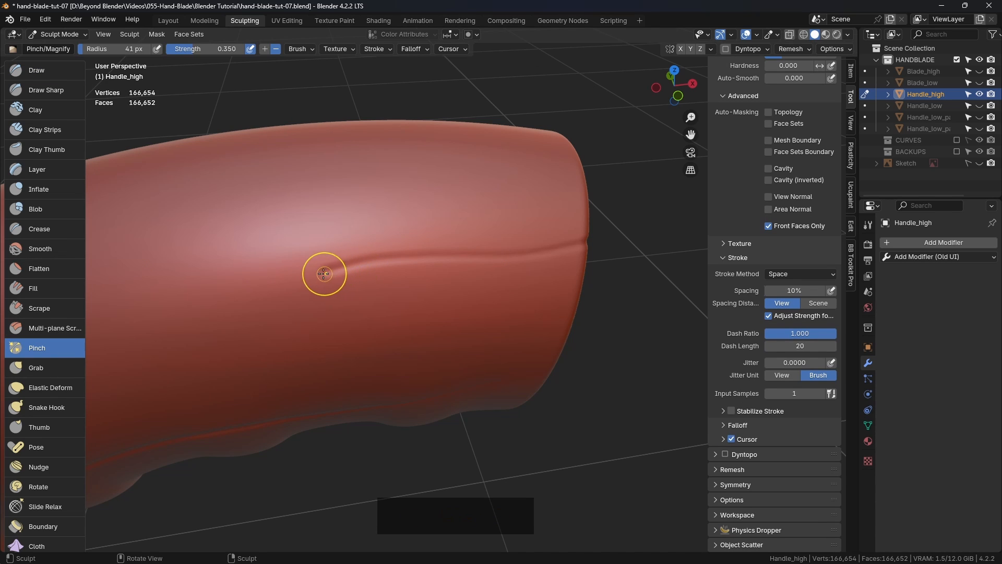
left_click_drag(324, 273, 352, 268)
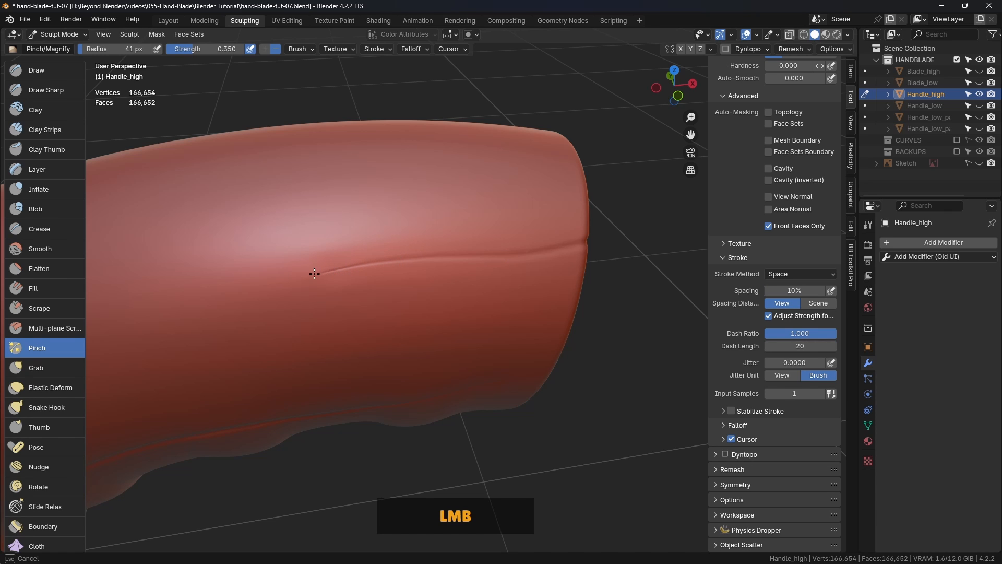
left_click_drag(347, 273, 350, 271, "shift")
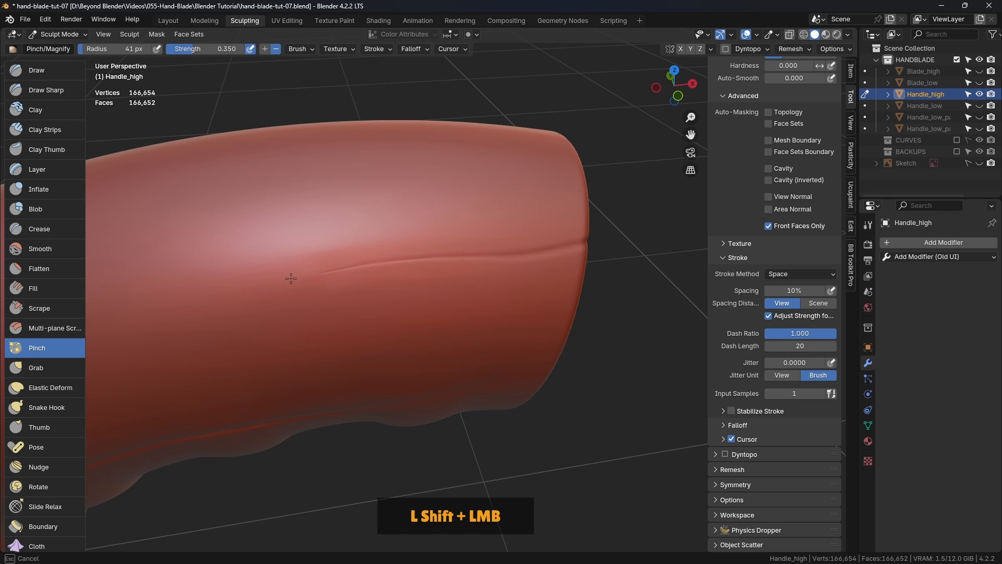
left_click_drag(291, 279, 487, 261, "shift")
Step: Pinch the part of the groove on the handle's flat end to a point and smooth its tip
middle_click_drag(441, 271, 433, 276)
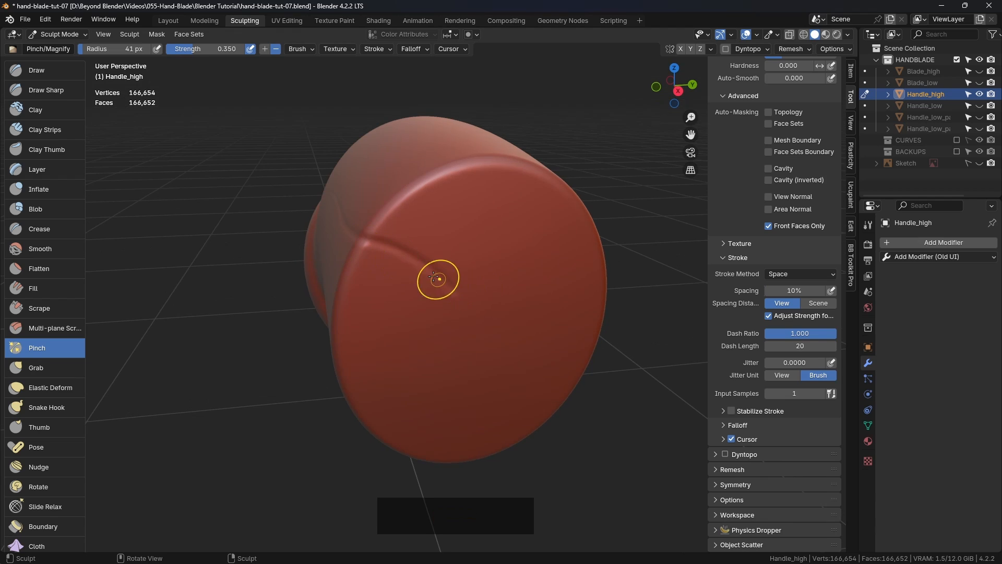
left_click_drag(479, 301, 430, 271)
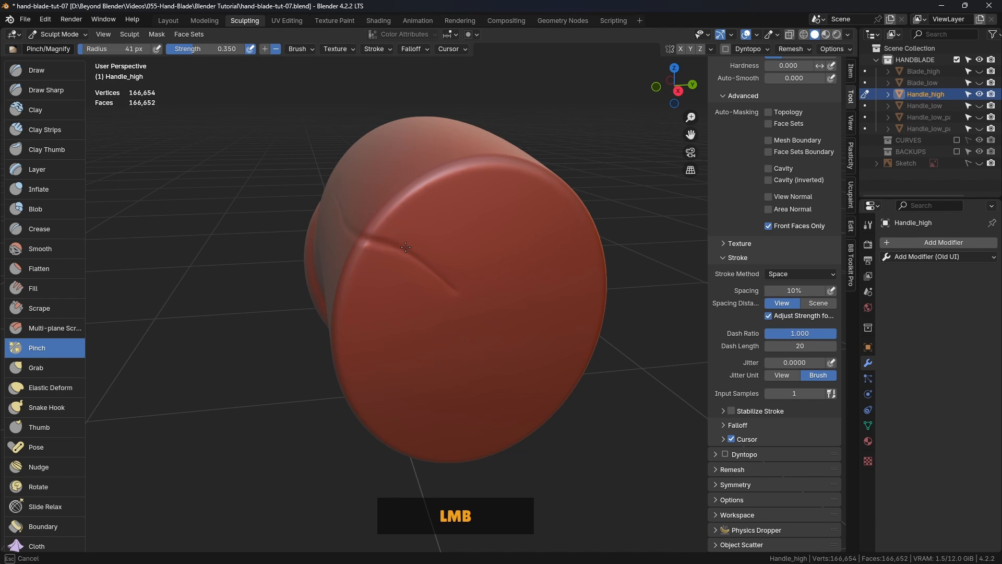
left_click_drag(453, 290, 454, 293)
left_click_drag(455, 293, 458, 299, "shift")
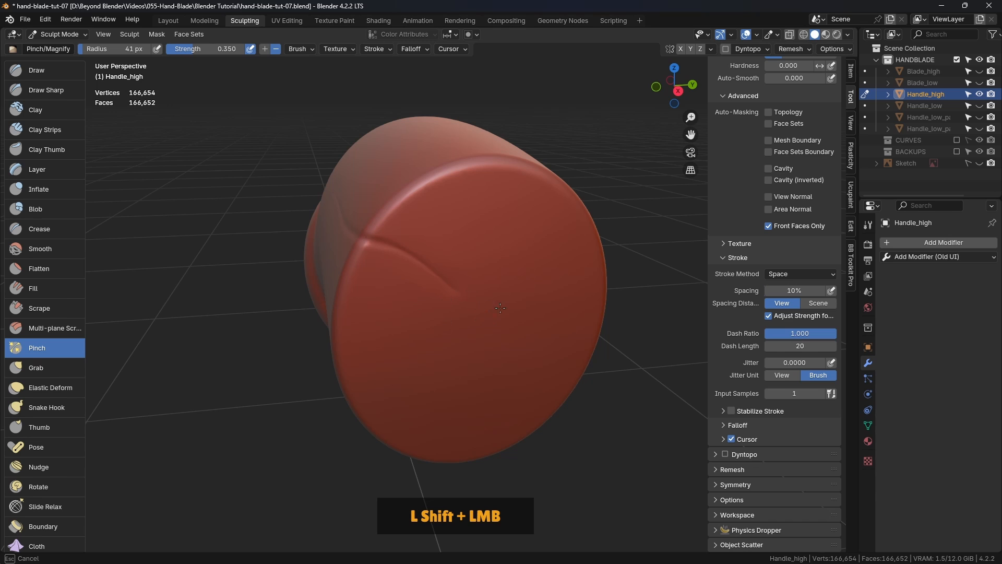
left_click_drag(408, 253, 474, 264, "shift")
Step: Switch to the Draw brush for carving and frame the handle's side near the flat end
scroll(530, 280, "down", 3)
mouse_move(474, 264)
middle_mouse_down()
mouse_move(546, 276)
mouse_move(520, 268)
middle_mouse_up()
scroll(335, 264, "up", 1)
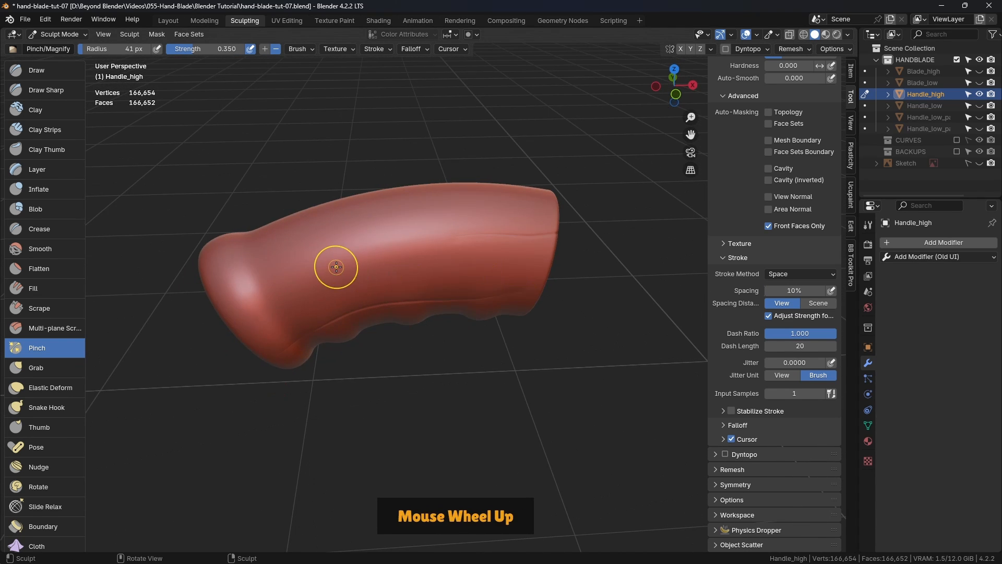
left_click(56, 75)
scroll(512, 221, "up", 3)
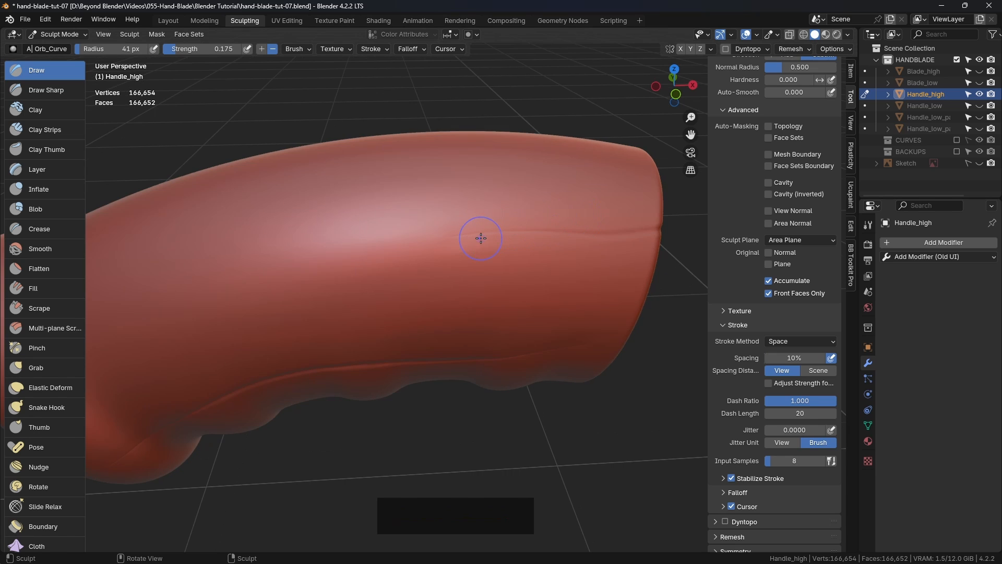
middle_click_drag(477, 232, 455, 248)
scroll(437, 252, "up", 4)
middle_click_drag(455, 249, 481, 239)
mouse_move(481, 239)
middle_mouse_down("shift")
mouse_move(447, 239)
mouse_move(476, 210)
mouse_move(505, 209)
mouse_move(476, 244)
middle_mouse_up("shift")
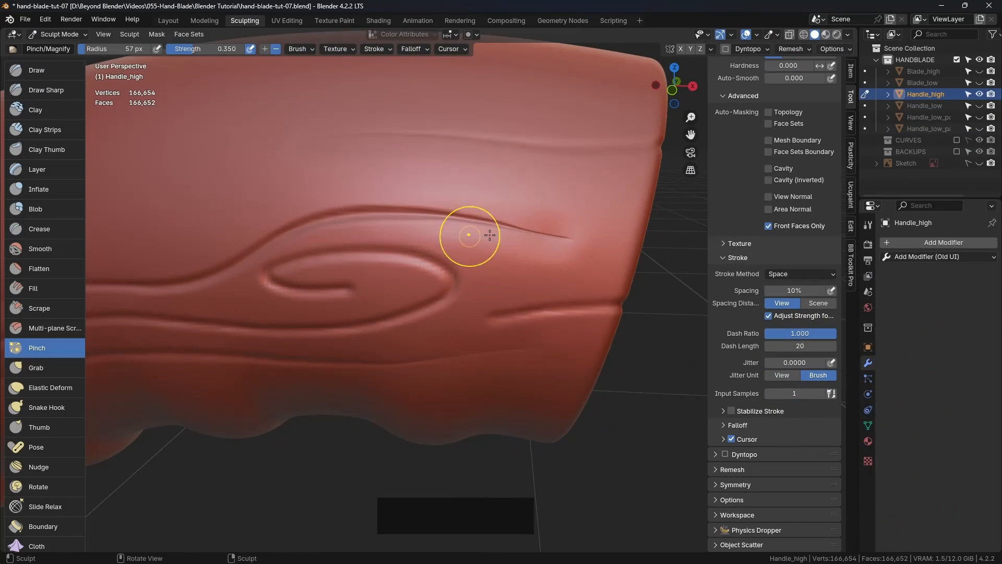
Step: Sharpen the tapered tip of the curved groove above the spiral with a 57 px Pinch brush at 0.35 strength
left_click_drag(474, 233, 574, 243)
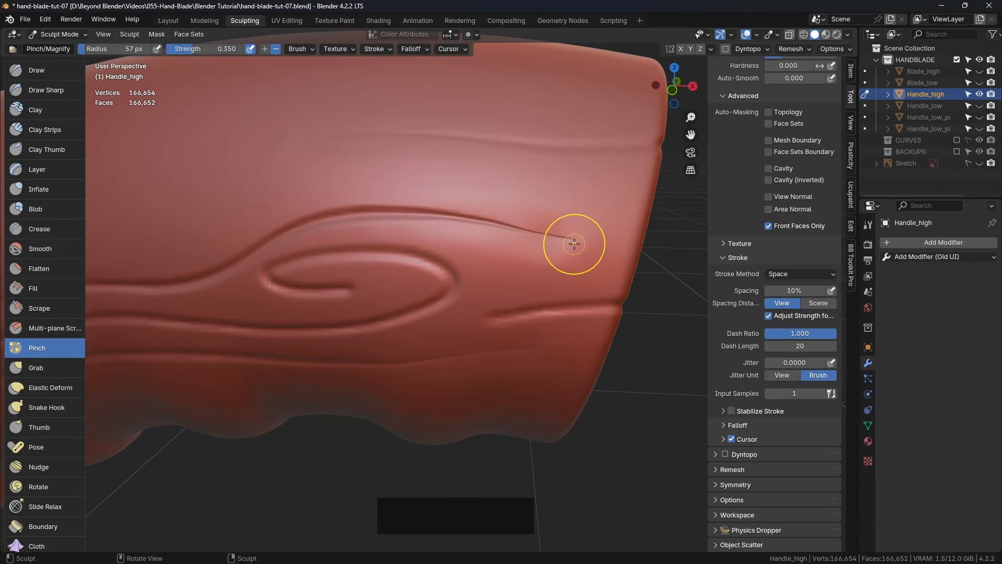
left_click_drag(510, 228, 534, 235)
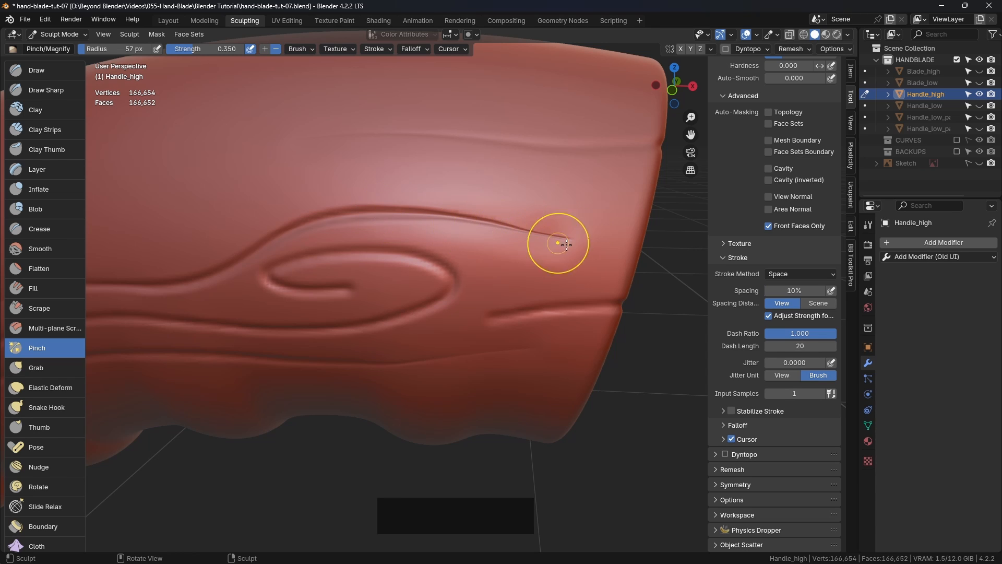
Step: Pinch the curved groove above the spiral along its tapered end and smooth its tip into the surface
left_click_drag(566, 245, 585, 247)
mouse_move(415, 219)
left_mouse_down()
mouse_move(569, 244)
mouse_move(403, 221)
mouse_move(462, 227)
left_mouse_up()
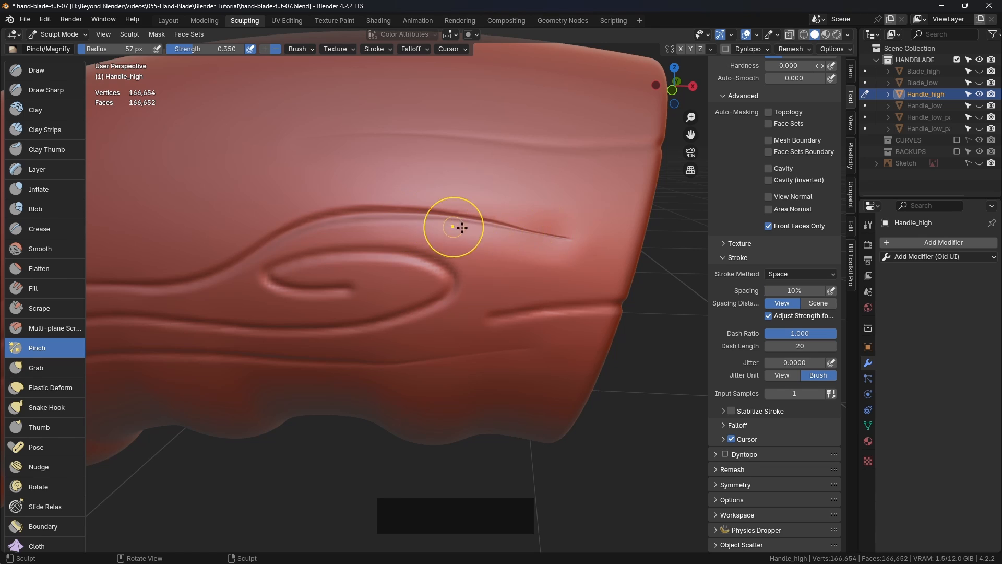
middle_click_drag(555, 286, 530, 257, "shift")
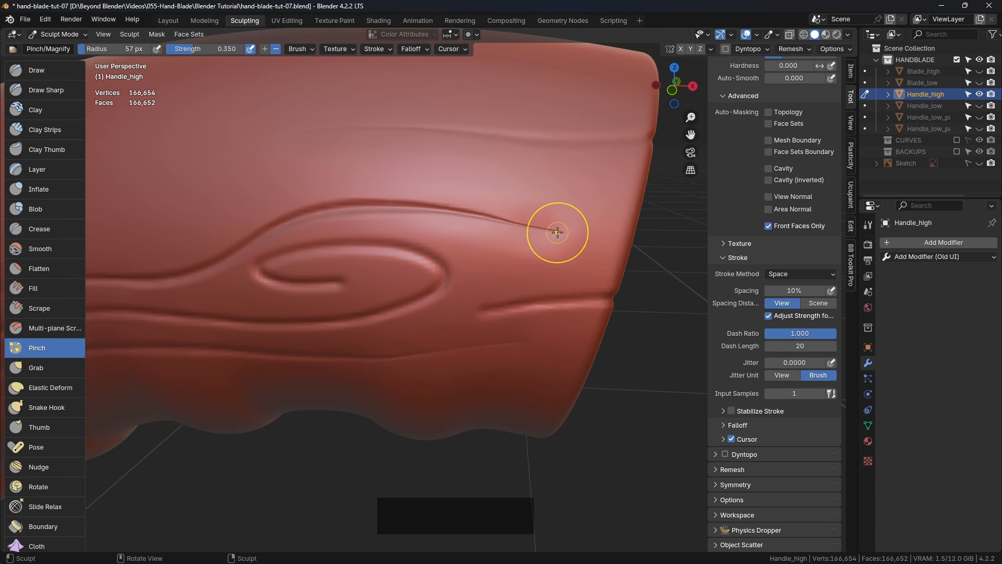
left_click_drag(443, 209, 441, 209, "shift")
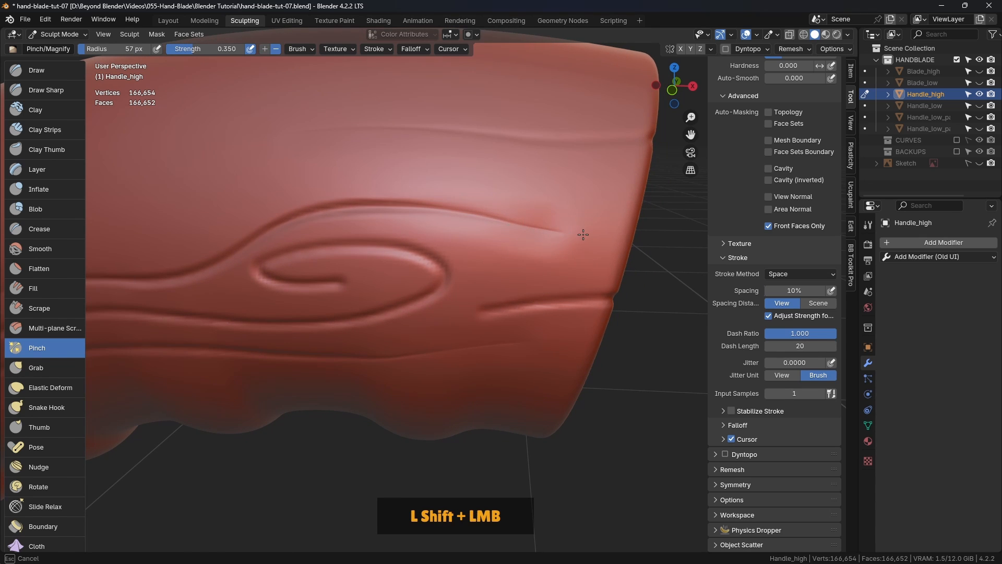
left_click_drag(583, 235, 548, 232)
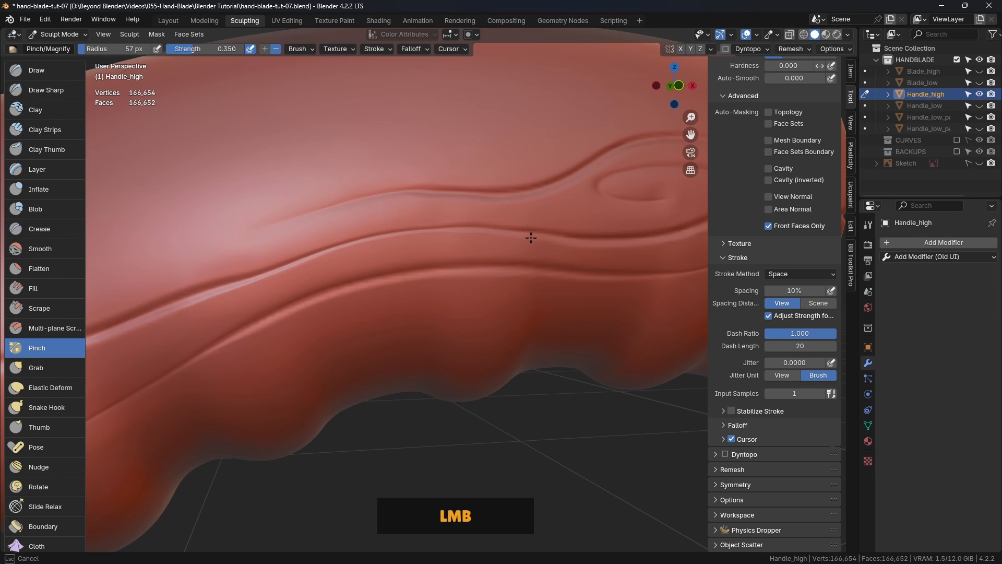
Step: Pinch the short groove near the handle's flat end to a sharp point and smooth its tip
scroll(472, 313, "down", 5)
middle_click_drag(472, 331, 489, 278)
scroll(570, 268, "up", 3)
scroll(496, 261, "up", 3)
scroll(427, 233, "up", 1)
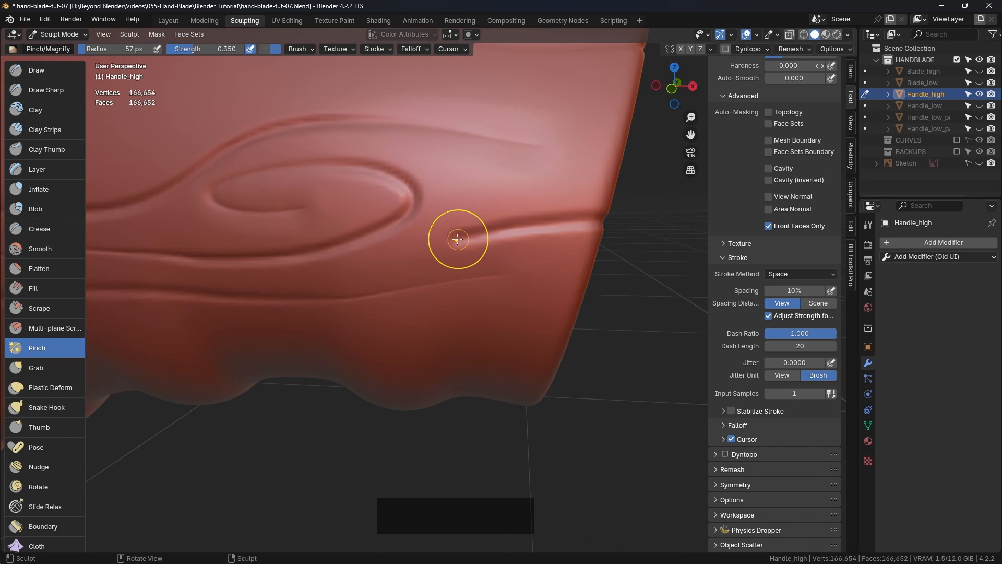
left_click_drag(458, 240, 535, 220)
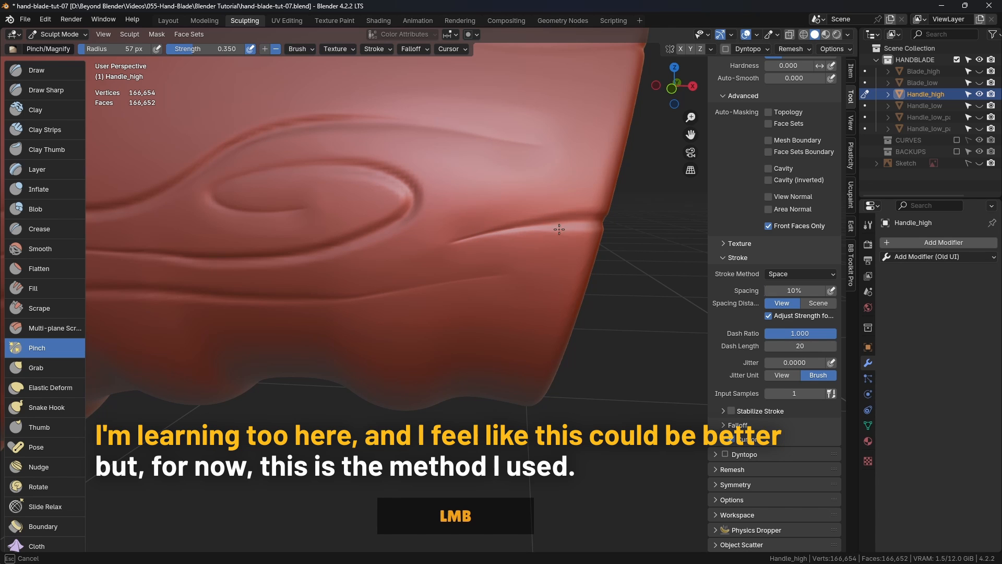
left_click_drag(510, 232, 479, 238, "shift")
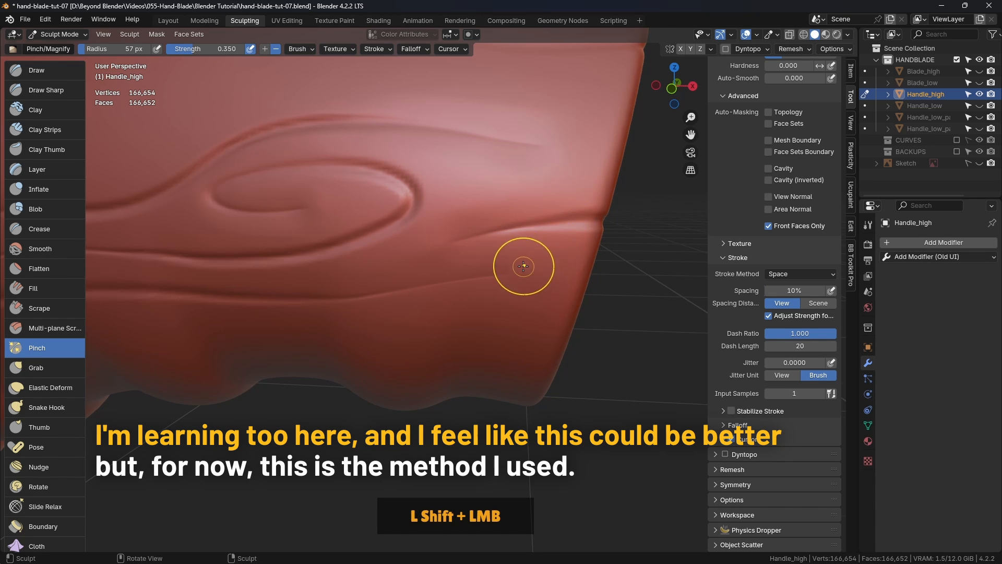
Step: Examine the carved wood-grain grooves and spirals all around the handle
scroll(524, 266, "down", 5)
middle_click_drag(523, 266, 431, 346)
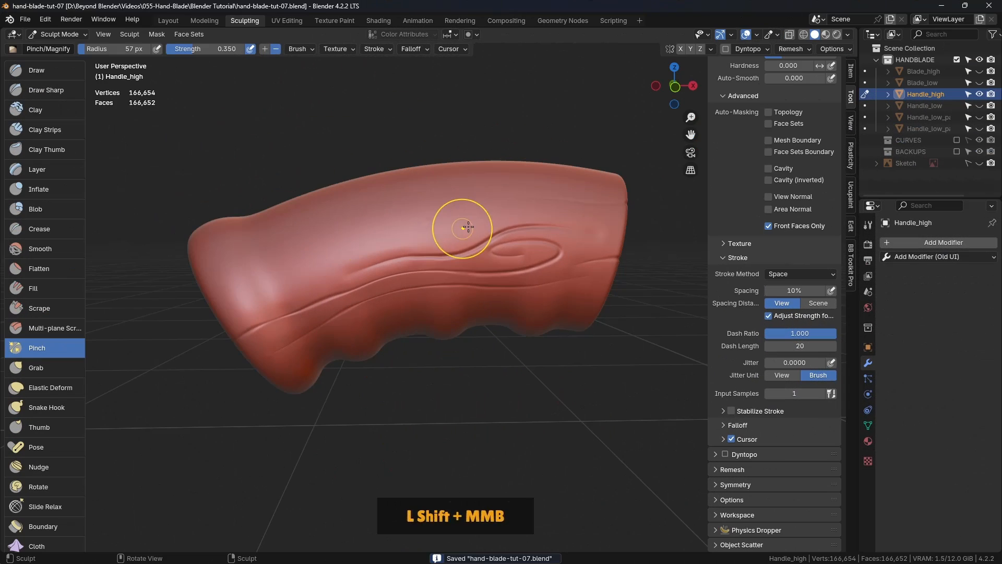
mouse_move(439, 228)
middle_mouse_down()
mouse_move(484, 268)
mouse_move(513, 267)
middle_mouse_up()
scroll(459, 239, "up", 5)
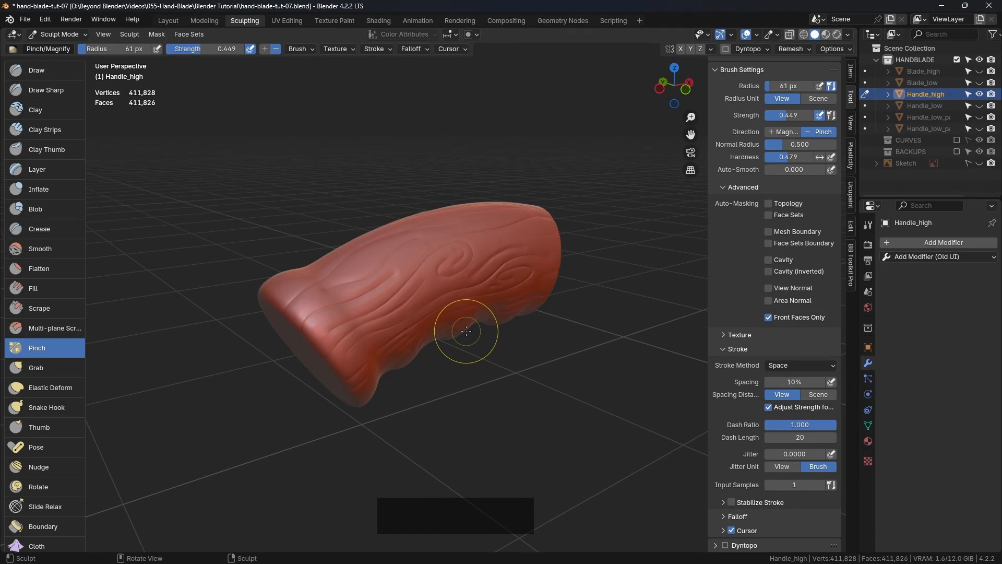
middle_click_drag(398, 283, 336, 320)
scroll(477, 293, "up", 5)
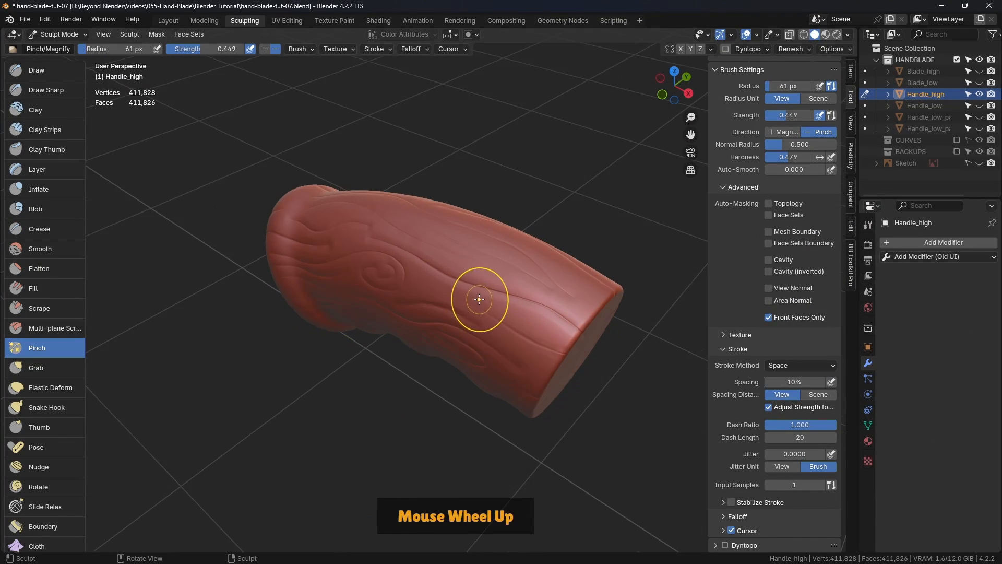
mouse_move(435, 312)
middle_mouse_down()
mouse_move(434, 293)
mouse_move(423, 293)
mouse_move(435, 319)
middle_mouse_up()
scroll(396, 308, "up", 3)
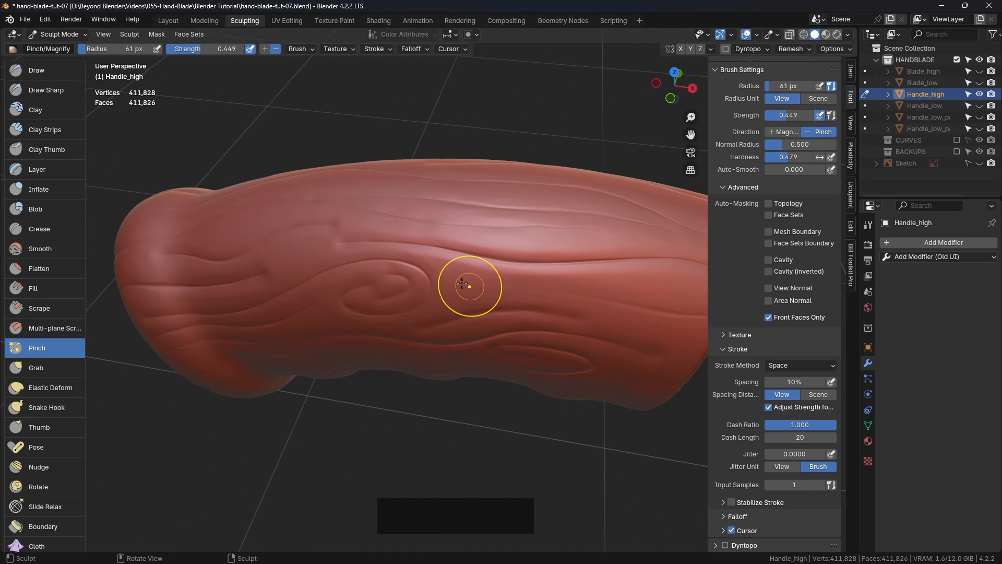
middle_click_drag(362, 286, 369, 309)
scroll(369, 309, "up", 2)
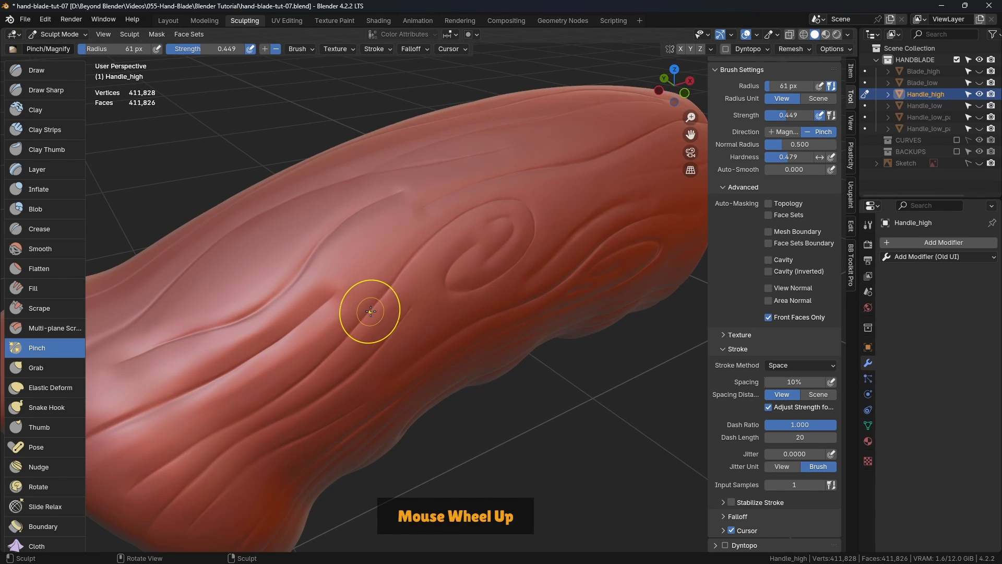
scroll(385, 317, "up", 3, "shift")
scroll(399, 305, "down", 2)
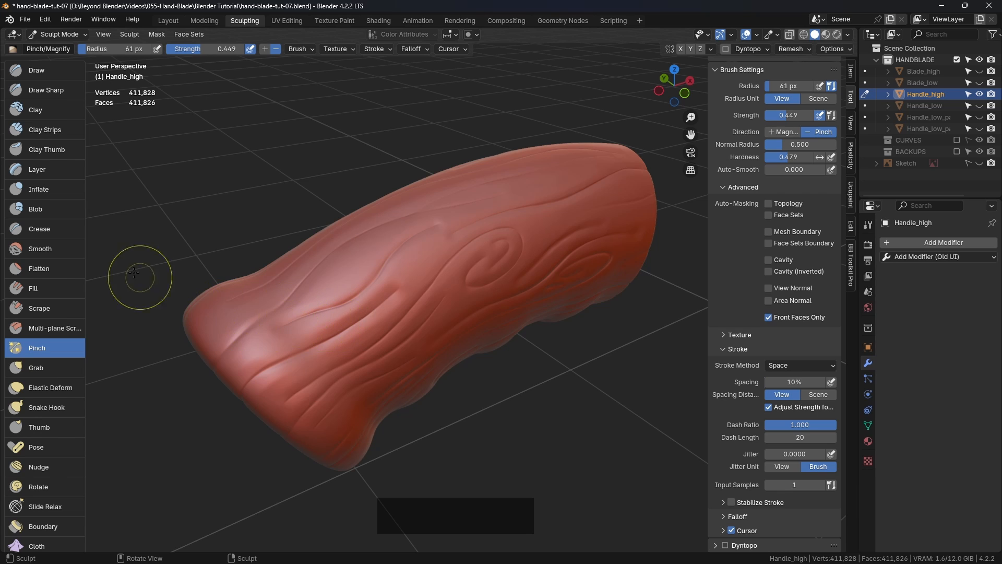
Step: Smooth the carved grooves around the oval knot on the opposite side of the handle
middle_click_drag(221, 303, 511, 298)
scroll(511, 298, "up", 2)
left_click_drag(515, 293, 454, 268, "shift")
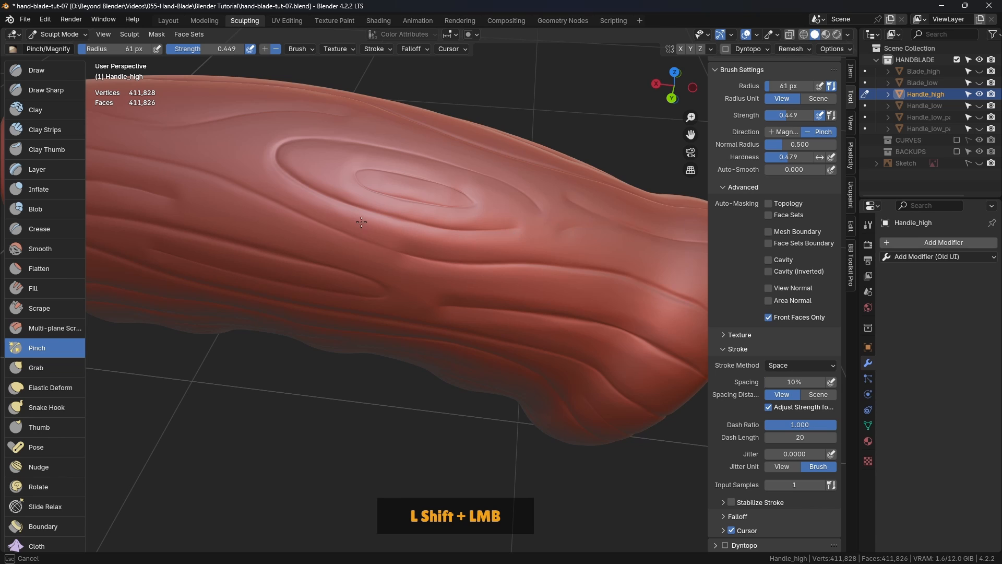
left_click_drag(361, 222, 376, 264, "shift")
Step: Check the sculpted handle from several sides, return to the Layout workspace and deselect the handle
scroll(376, 264, "down", 3)
mouse_move(376, 264)
middle_mouse_down()
mouse_move(416, 290)
mouse_move(459, 237)
mouse_move(435, 259)
mouse_move(441, 242)
middle_mouse_up()
scroll(372, 242, "up", 2)
middle_click_drag(372, 242, 404, 303)
scroll(470, 273, "down", 3)
middle_click_drag(396, 265, 424, 256, "shift")
left_click(169, 22)
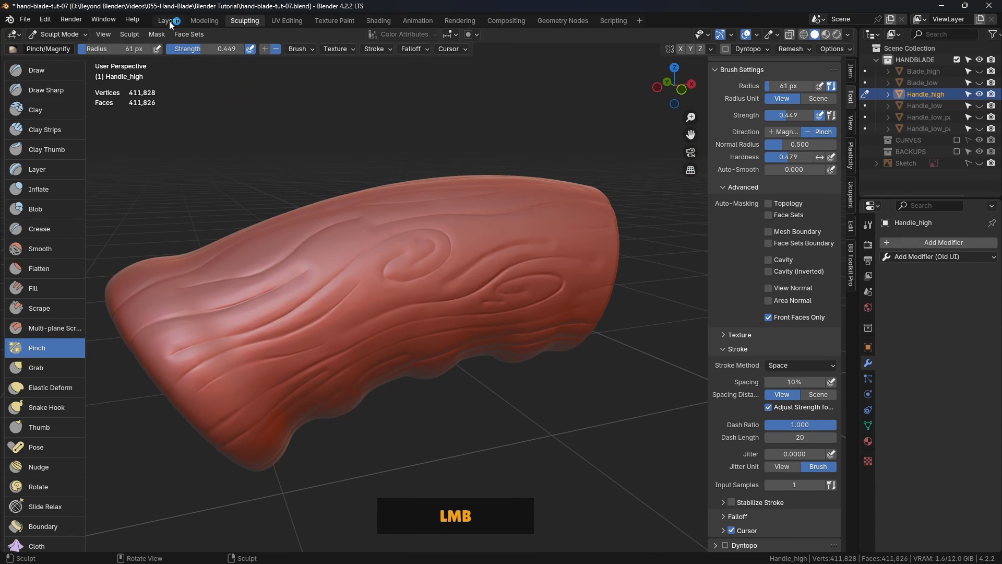
left_click(493, 153)
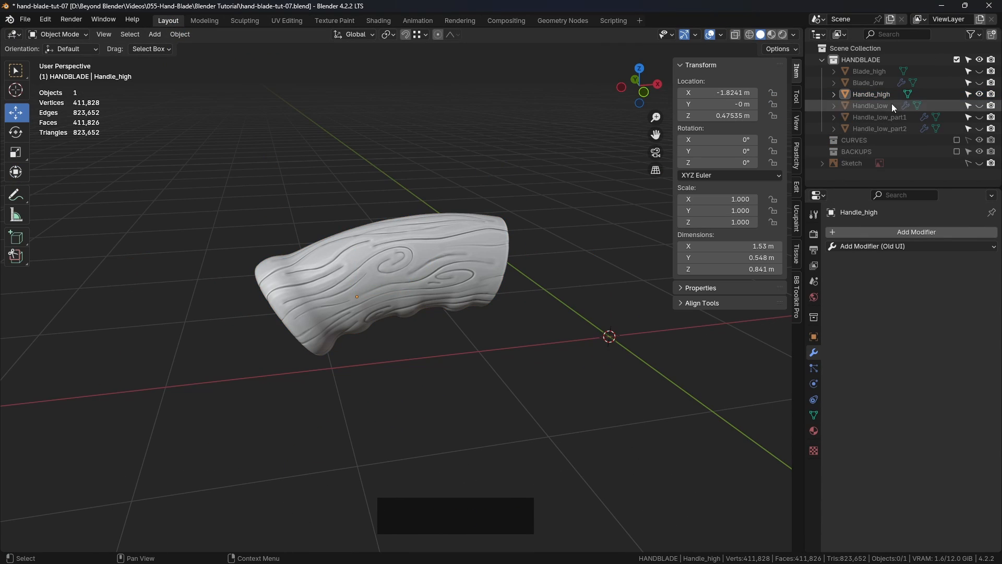
Step: Unhide Blade_high to show the blade with the sculpted handle, and save the file
left_click(980, 72)
middle_click_drag(528, 171, 531, 272, "shift")
scroll(450, 287, "down", 3, "shift")
key("ctrl+s")
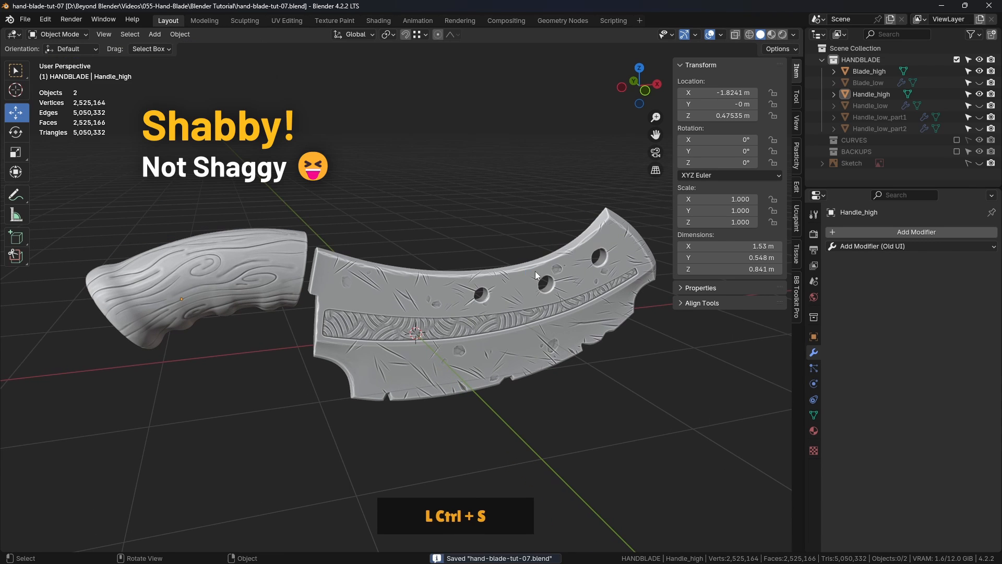
Step: Unhide Handle_low_part1 and Handle_low_part2 and view the complete hand blade
left_click(979, 117)
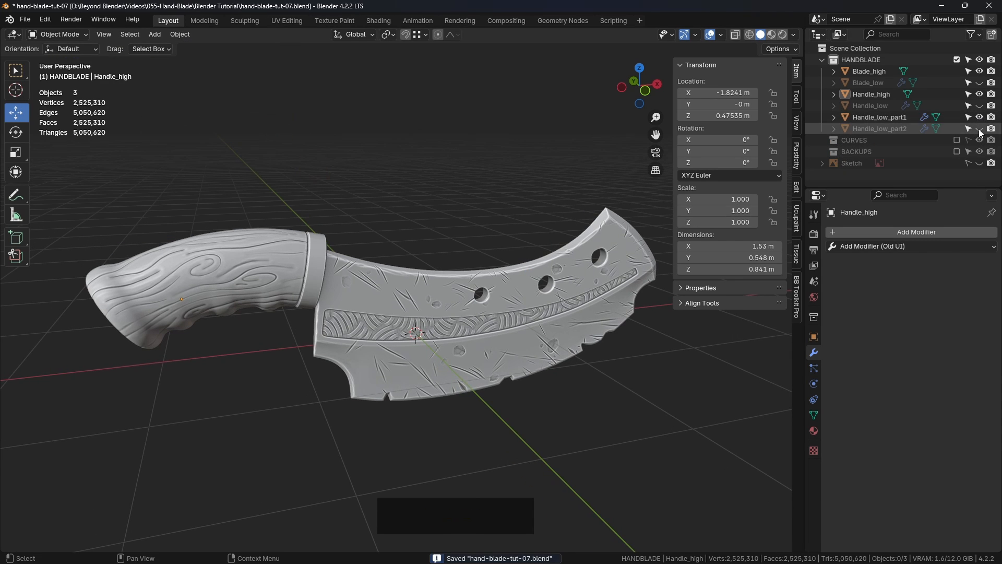
left_click(979, 129)
middle_click_drag(430, 216, 488, 249, "shift")
scroll(468, 236, "up", 3)
left_click(565, 281)
middle_click_drag(565, 282, 518, 174)
middle_click_drag(459, 288, 385, 292)
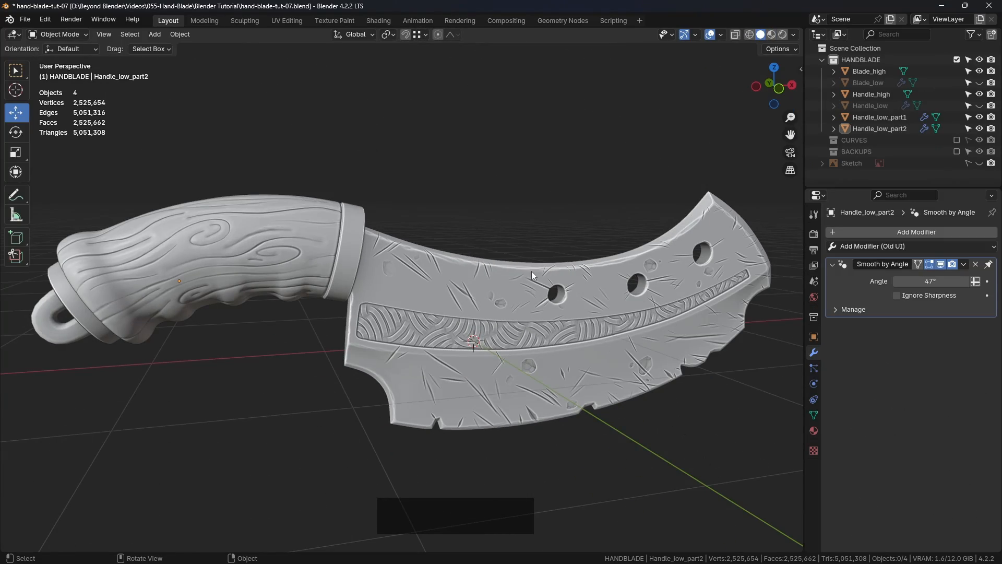
Step: Duplicate the Handle_low_part1 collar in place and rename the copy Handle_high_part1
middle_click_drag(380, 251, 433, 263, "shift")
left_click(378, 252)
scroll(433, 265, "up", 2)
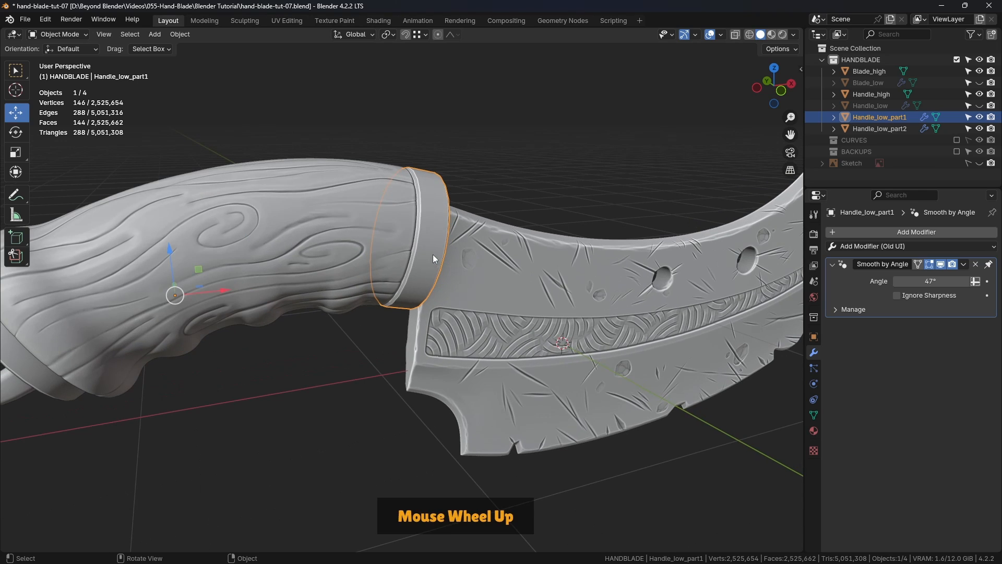
middle_click_drag(427, 233, 428, 275, "shift")
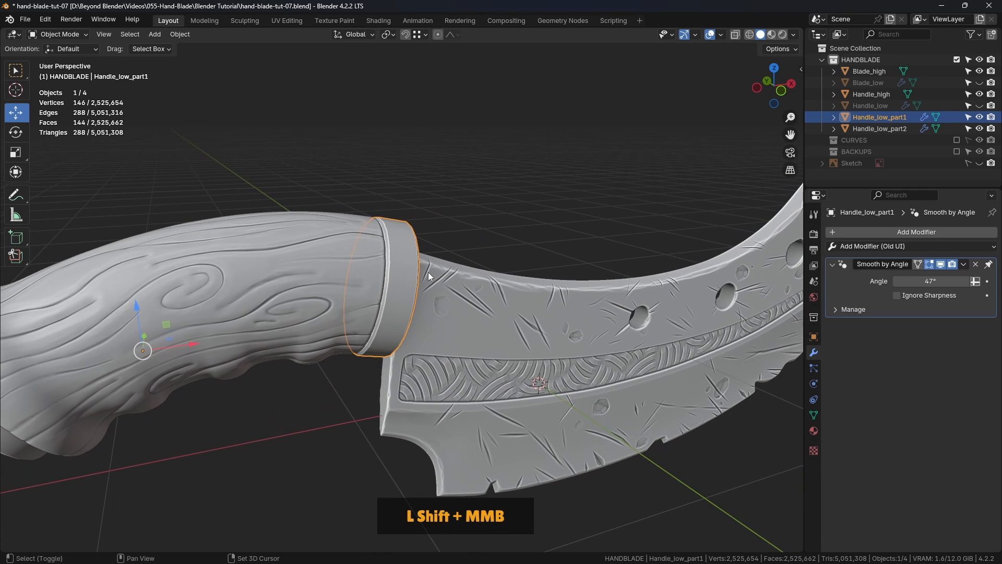
middle_click_drag(679, 163, 534, 232)
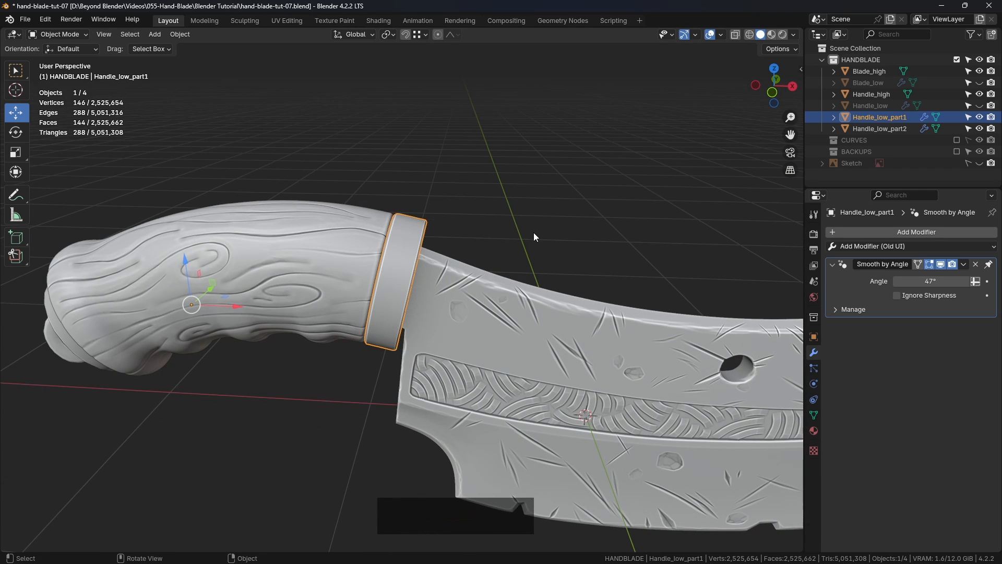
key("shift+d")
right_click(569, 203)
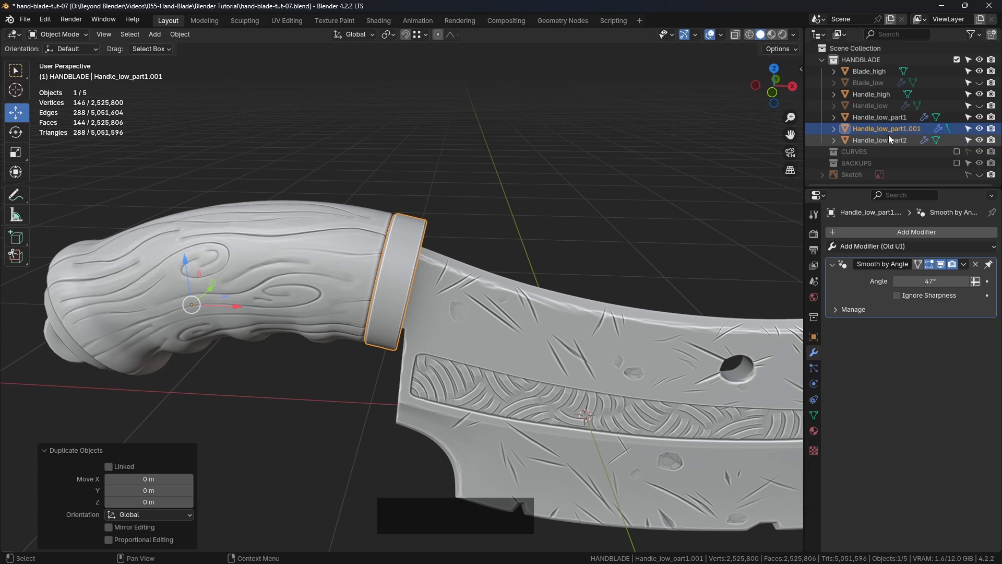
double_click(911, 128)
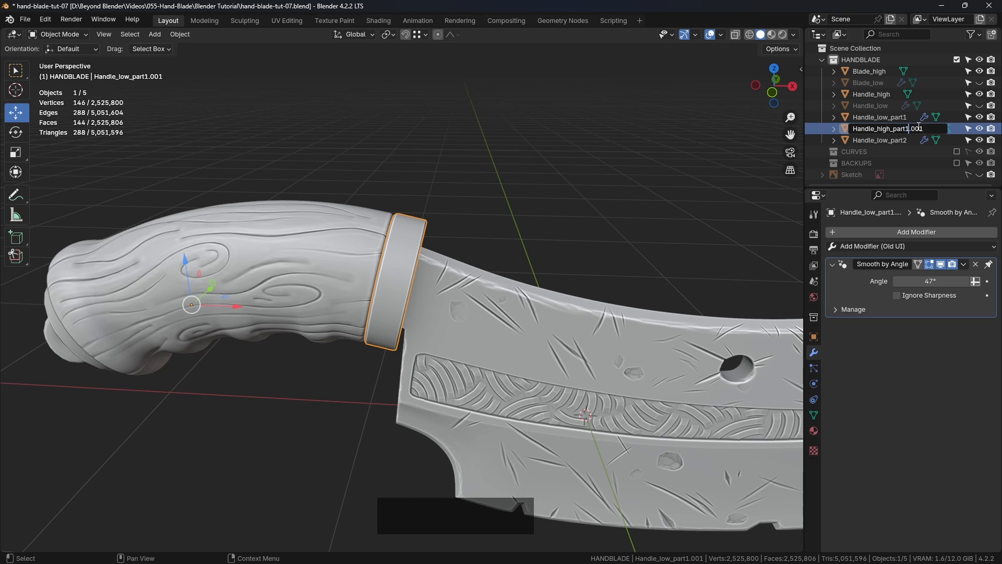
key("Return")
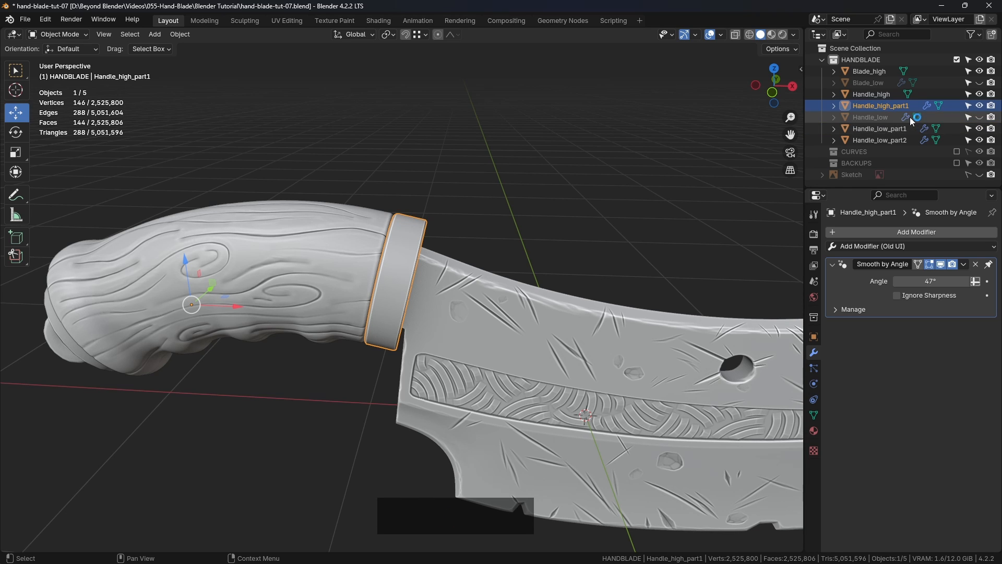
Step: Isolate Handle_high_part1 by hiding Blade_high, Handle_high and the visible low-poly handle parts, and save the file
left_click_drag(981, 129, 981, 141)
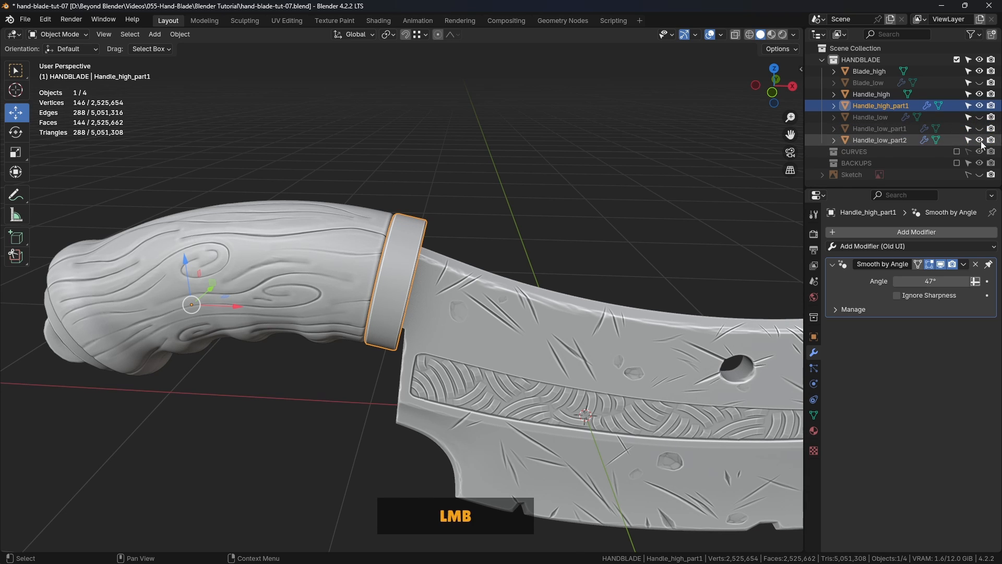
left_click(979, 94)
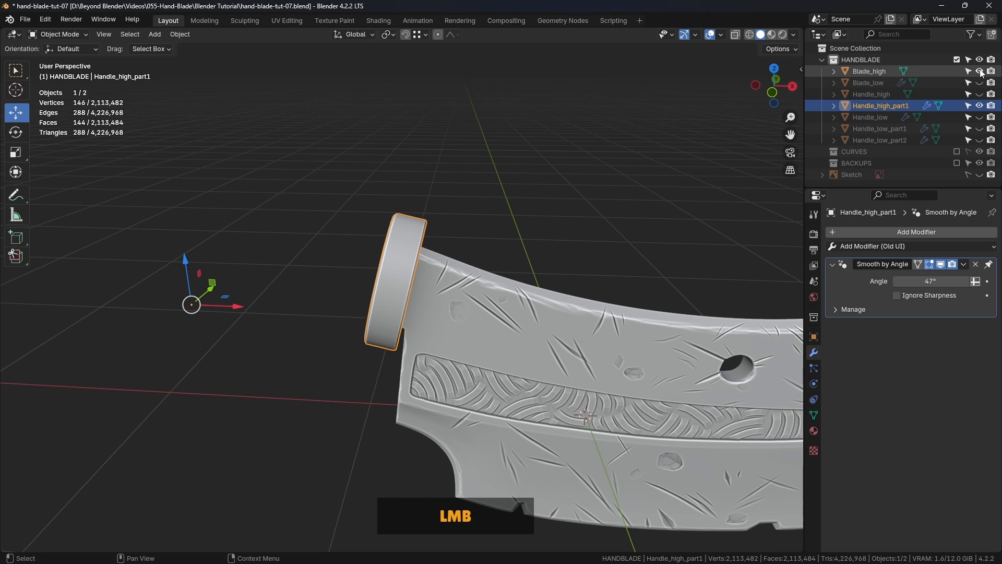
left_click(979, 71)
left_click(497, 255)
middle_click_drag(466, 262, 512, 242, "shift")
key("a")
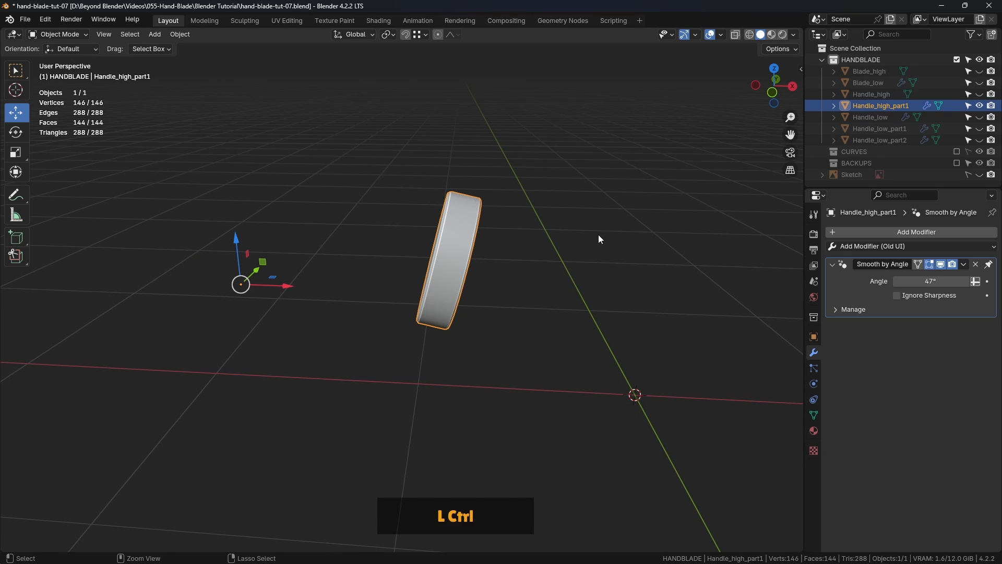
key("ctrl+s")
Step: Set the origin of Handle_high_part1 to its geometry and save the file
middle_click_drag(525, 260, 479, 274)
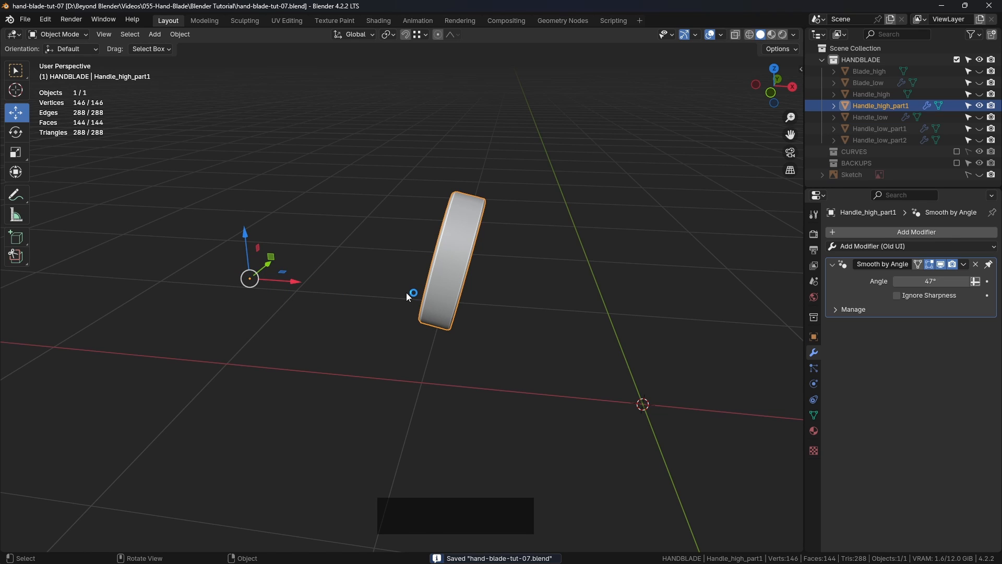
left_click(461, 255)
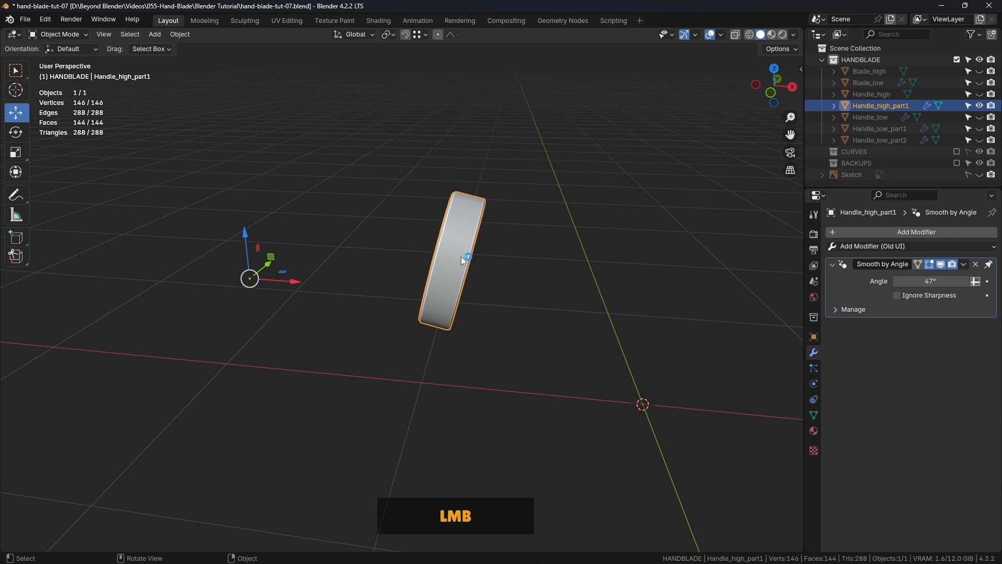
right_click(462, 256)
left_click(414, 257)
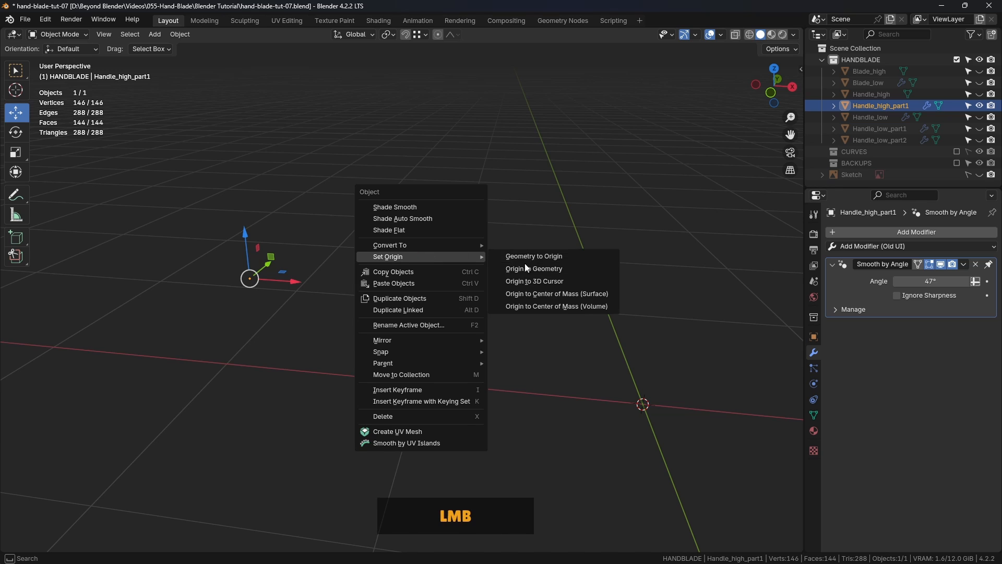
left_click(535, 266)
key("ctrl+s")
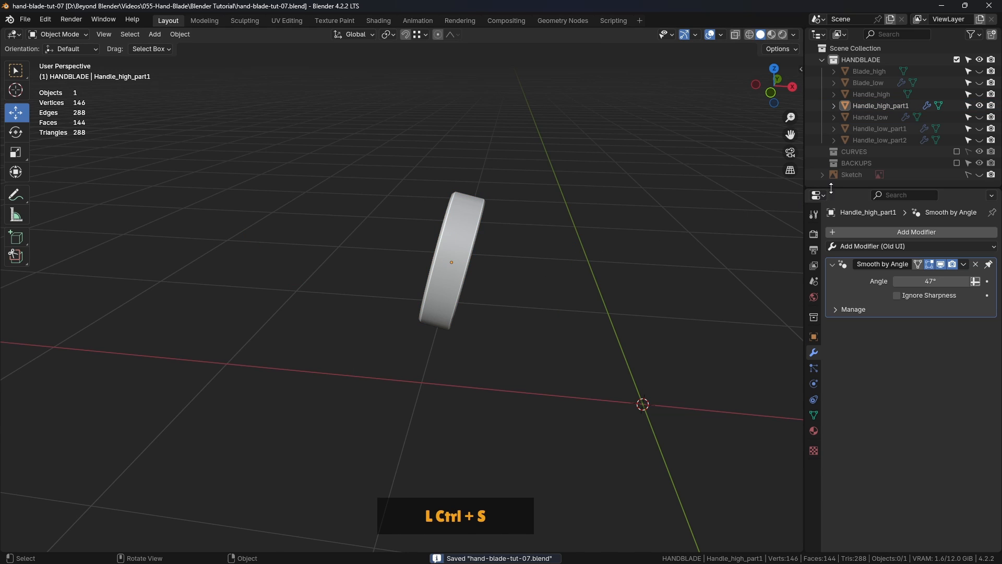
Step: Show Handle_low_part1 instead of Handle_high_part1 and set its origin to its geometry
left_click(979, 105)
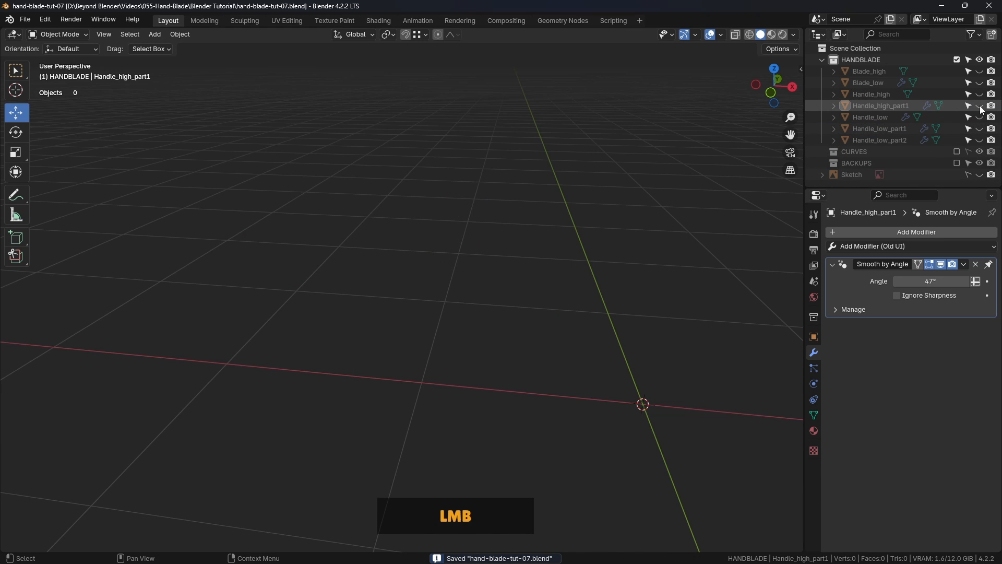
left_click(980, 128)
left_click(893, 131)
right_click(531, 188)
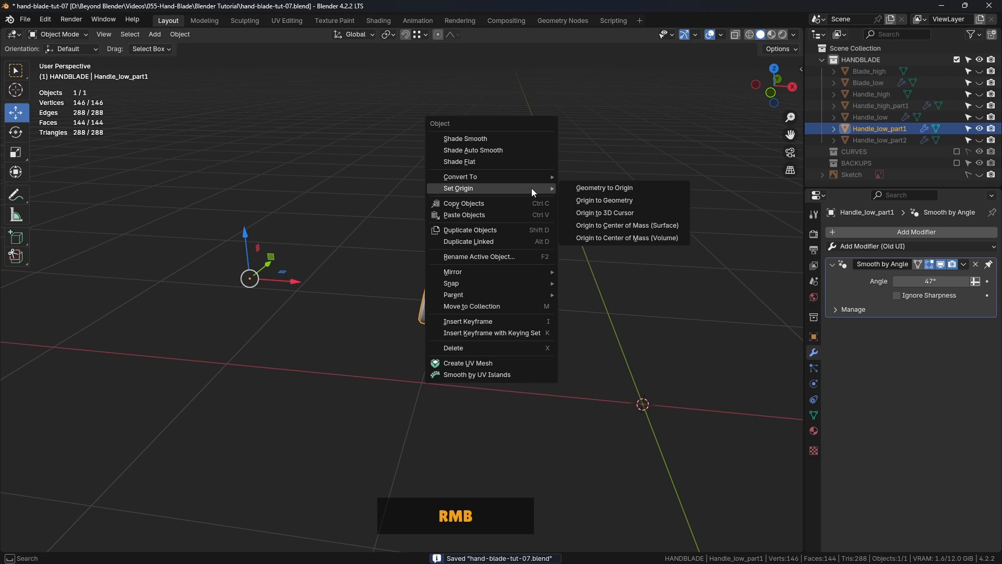
left_click(597, 198)
left_click(597, 199)
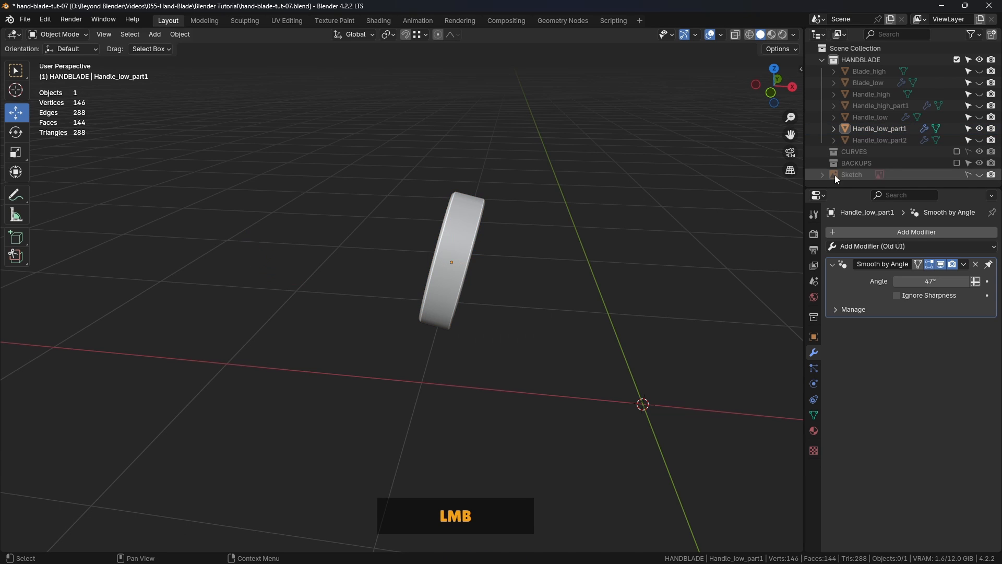
Step: Hide Handle_low_part1, show Handle_high_part1 again and select it for editing
left_click(979, 129)
left_click(918, 105)
left_click(979, 105)
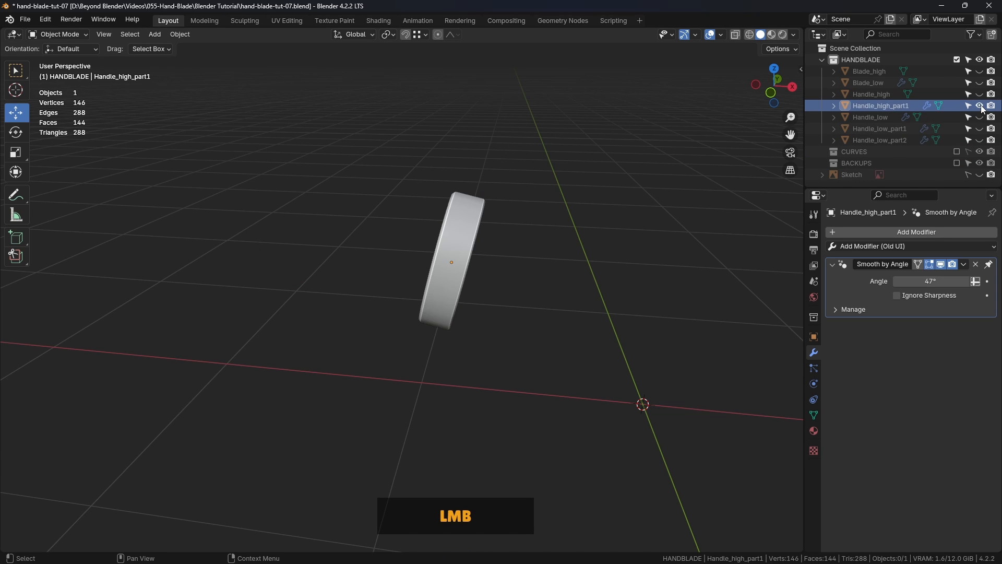
left_click(447, 246)
middle_click_drag(447, 247, 509, 261)
scroll(444, 236, "up", 2)
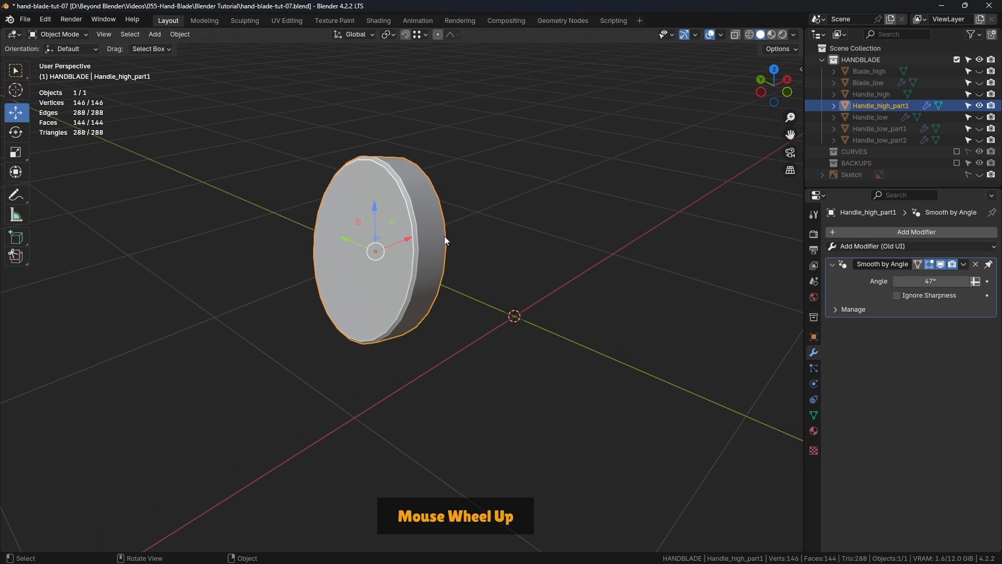
middle_click_drag(444, 236, 453, 255, "shift")
Step: Clear the sharp marks from all edges of the Handle_high_part1 mesh and return to Object Mode
key("Tab")
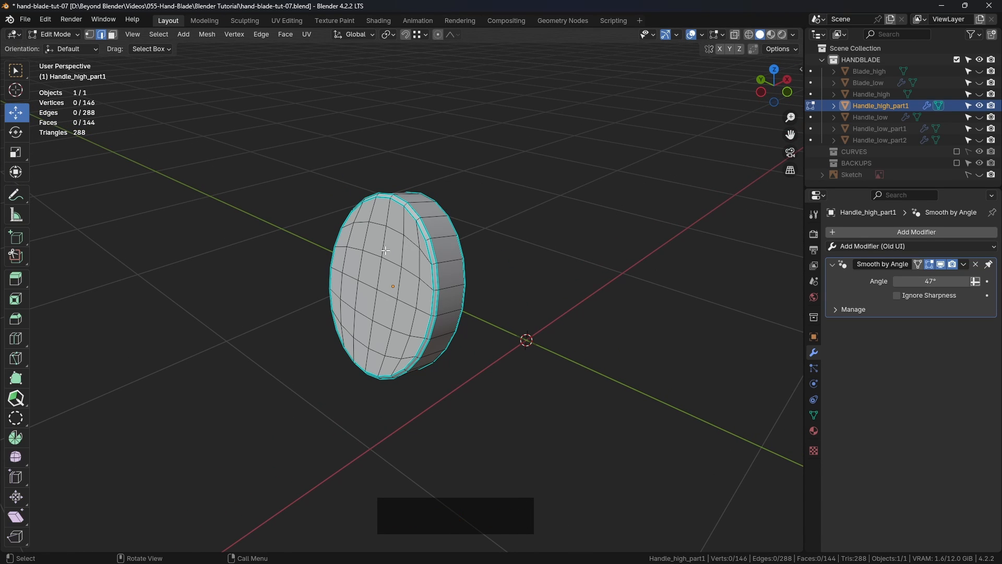
key("a")
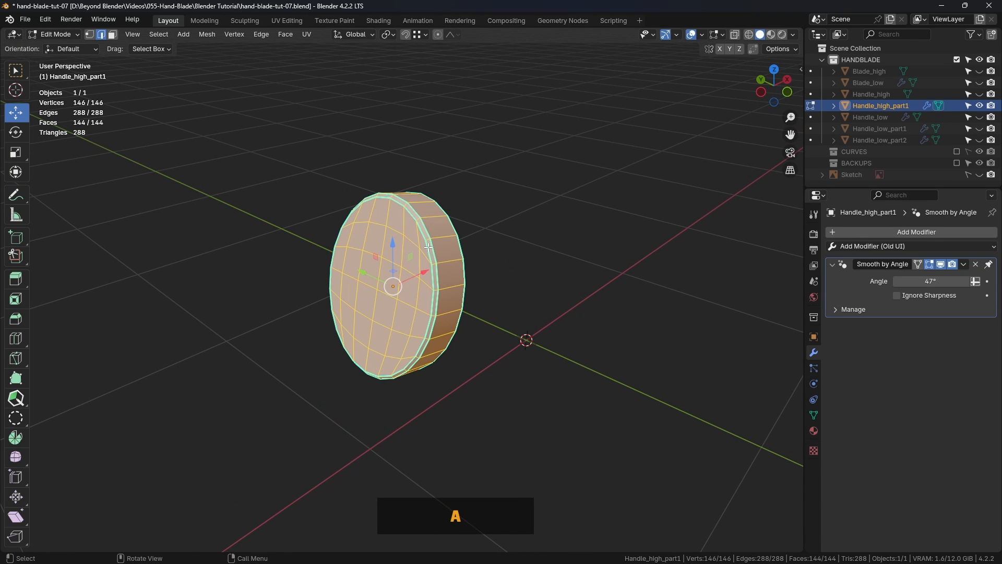
right_click(559, 201)
left_click(503, 440)
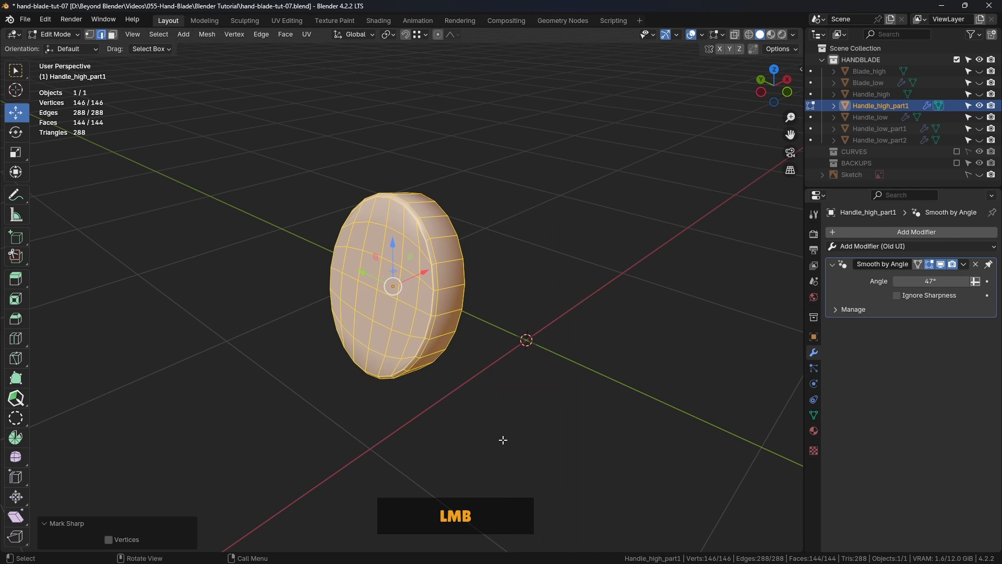
left_click(568, 289)
key("Tab")
left_click(471, 293)
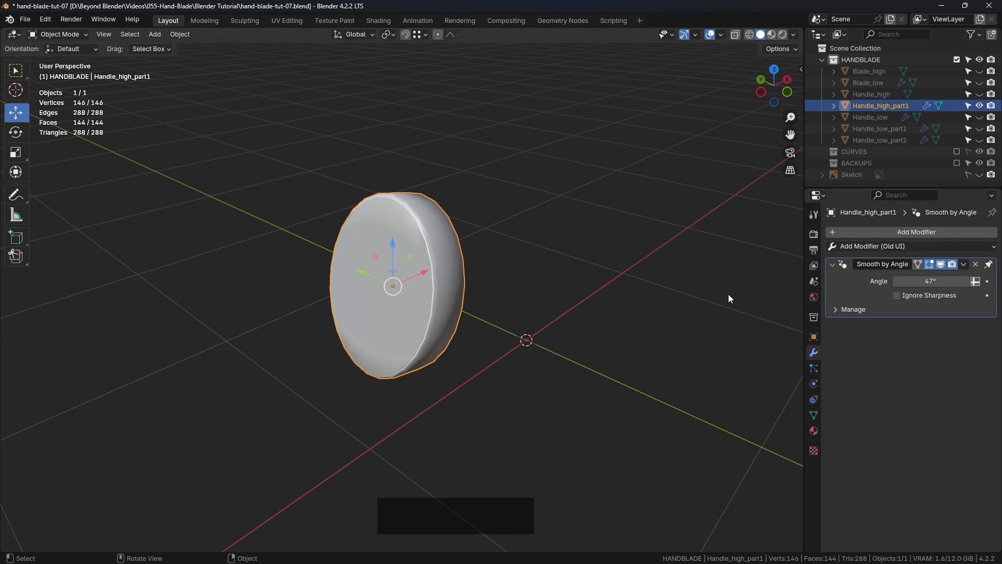
Step: Remove the Smooth by Angle modifier from Handle_high_part1 and apply Shade Smooth to it
left_click(975, 265)
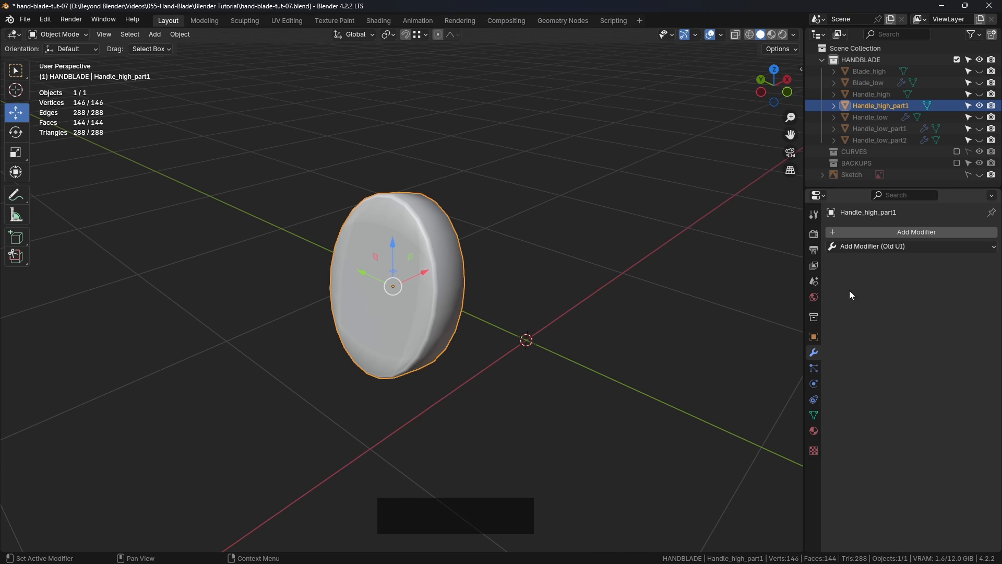
right_click(434, 267)
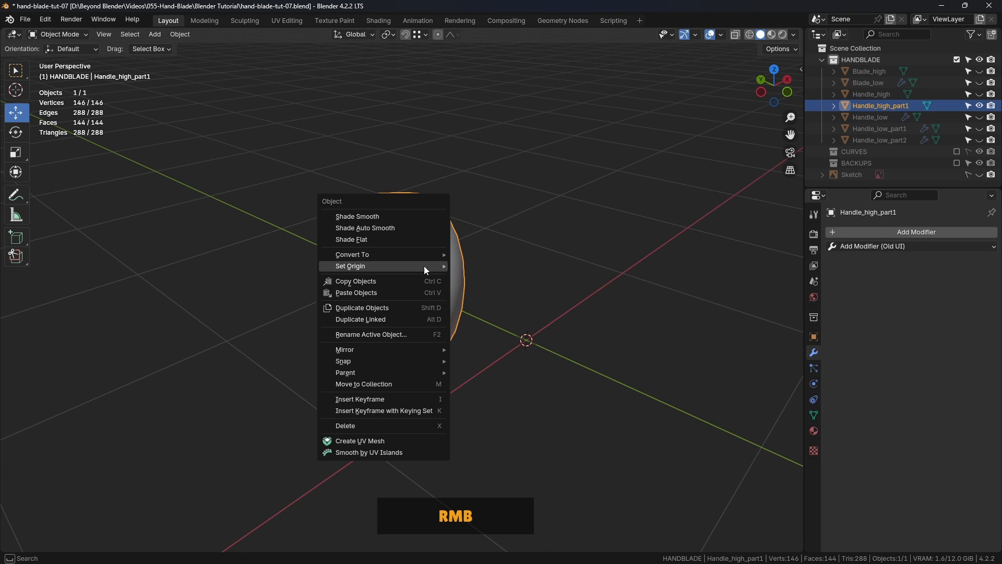
left_click(381, 217)
Step: Add a Subdivision Surface modifier to Handle_high_part1
left_click(900, 233)
mouse_move(898, 229)
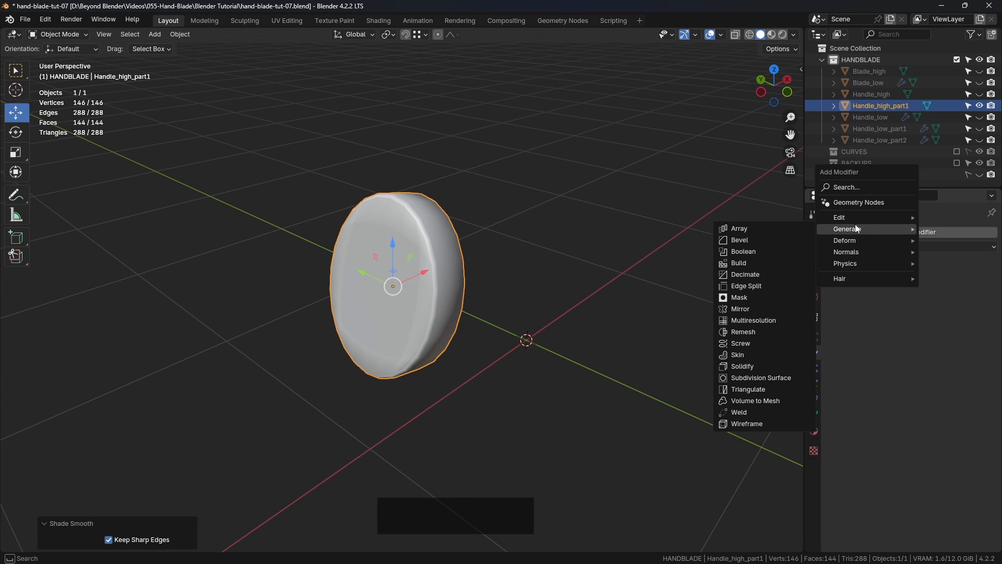
left_click(752, 379)
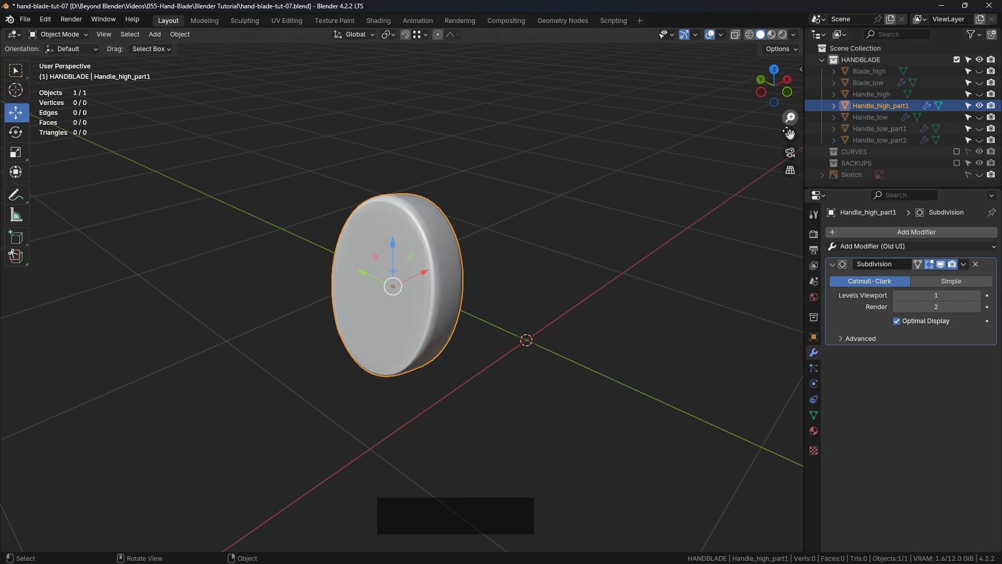
Step: Turn on the wireframe overlay and set the collar's subdivision to viewport level 2 with Optimal Display off
key("n")
left_click(796, 296)
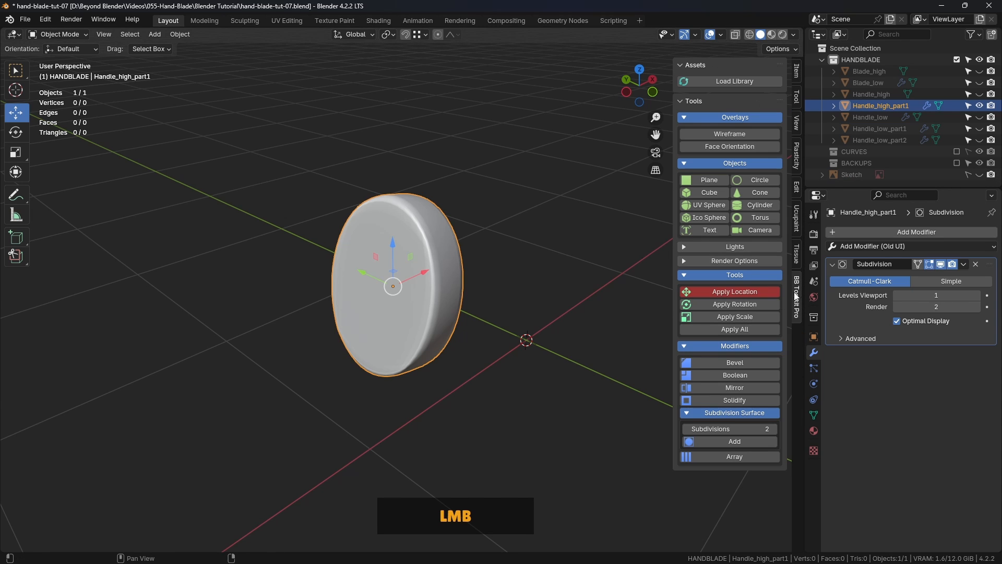
left_click(729, 134)
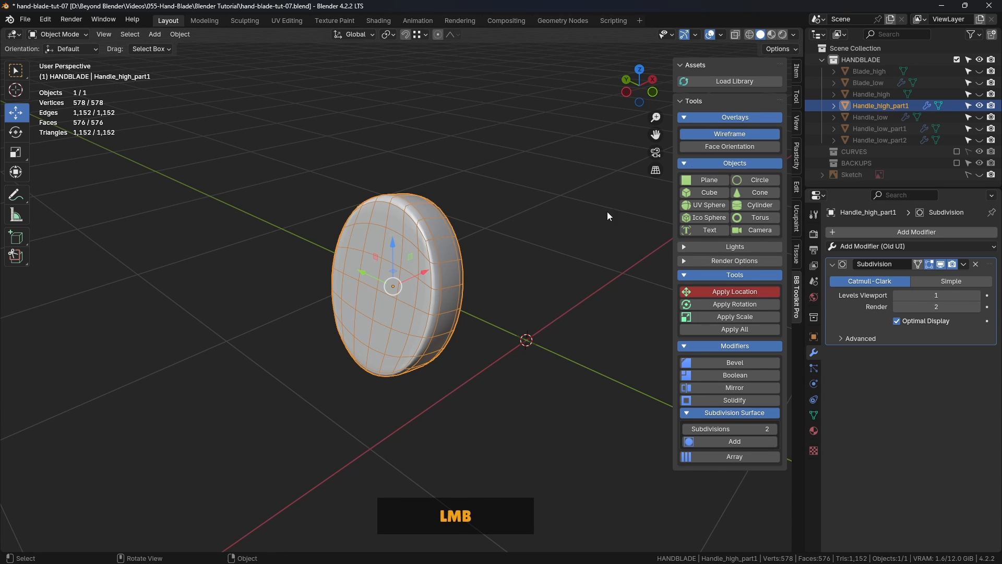
left_click(490, 265)
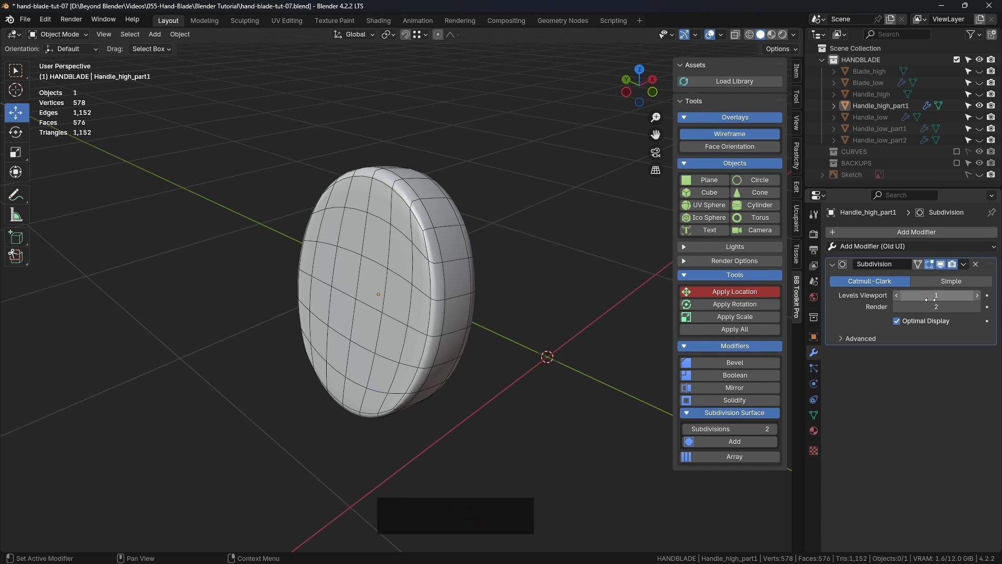
left_click(918, 323)
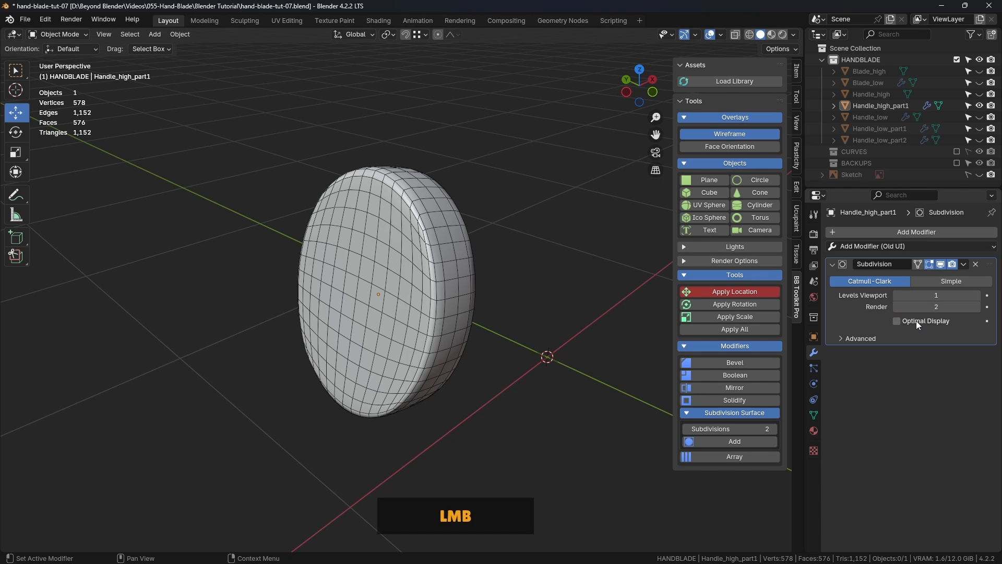
left_click(977, 296)
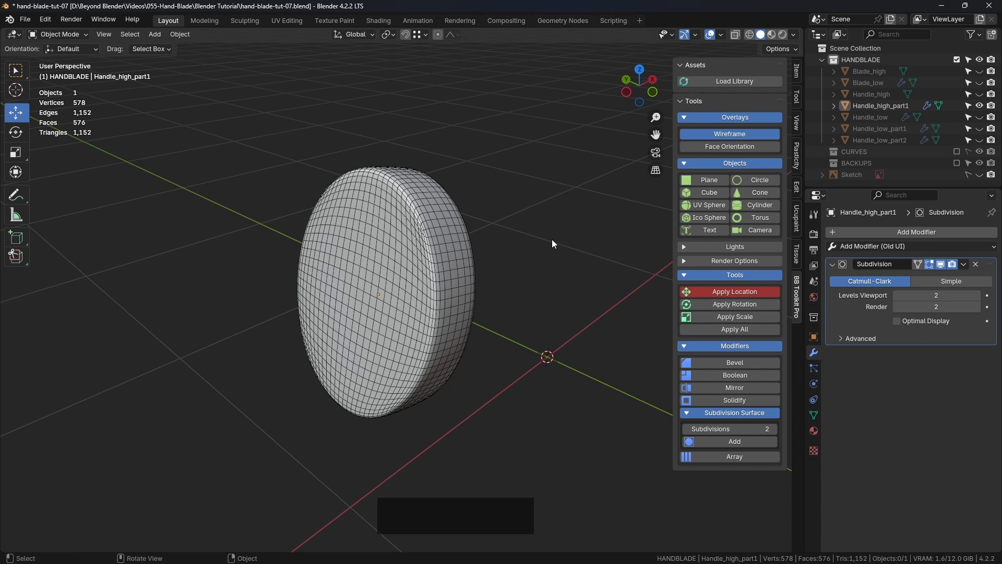
Step: Compare the collar's bevelled edges with and without subdivision in front view, and leave the modifier disabled in the viewport
middle_click_drag(506, 253, 430, 253)
key("KP_1")
scroll(411, 221, "up", 4)
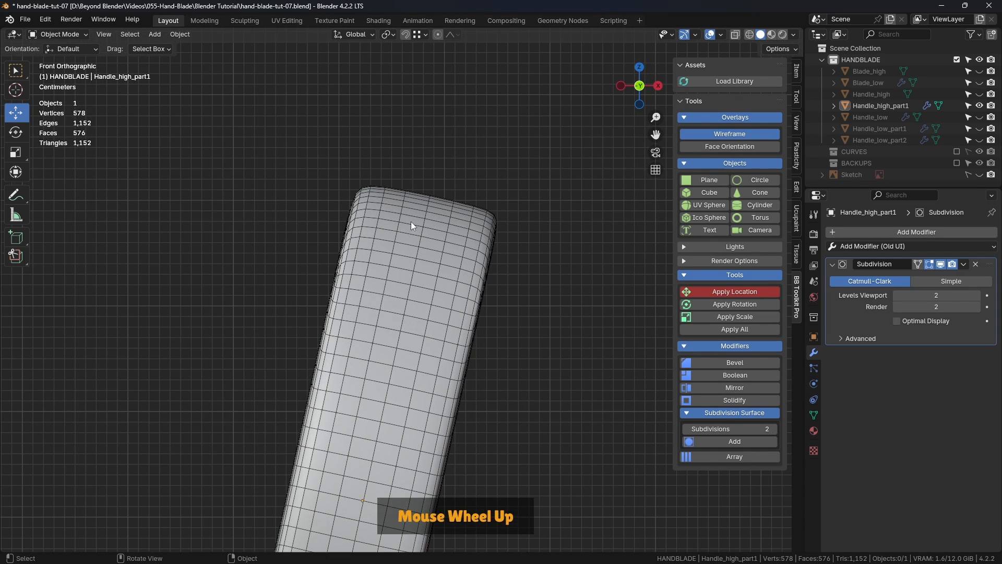
left_click(940, 264)
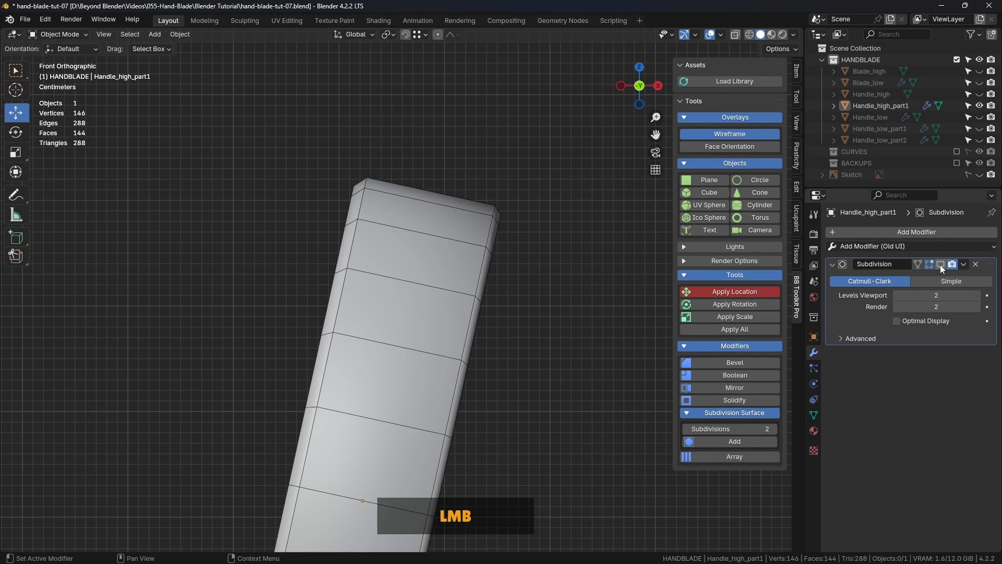
left_click(940, 265)
left_click(940, 265)
left_click(940, 264)
left_click(941, 264)
middle_click_drag(514, 334, 513, 279, "shift")
Step: Enter Edit Mode on Handle_high_part1 with face selection, facing its flat negative-X cap
left_click(412, 246)
scroll(412, 246, "down", 2)
scroll(413, 251, "down", 1)
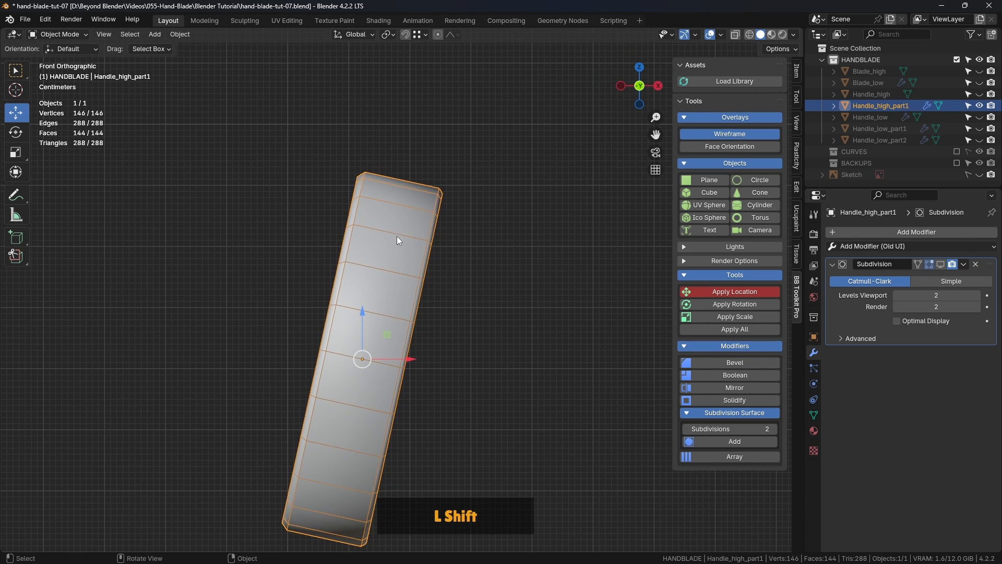
middle_click_drag(397, 236, 436, 208)
scroll(430, 259, "up", 3)
scroll(430, 255, "up", 1)
scroll(433, 210, "up", 3)
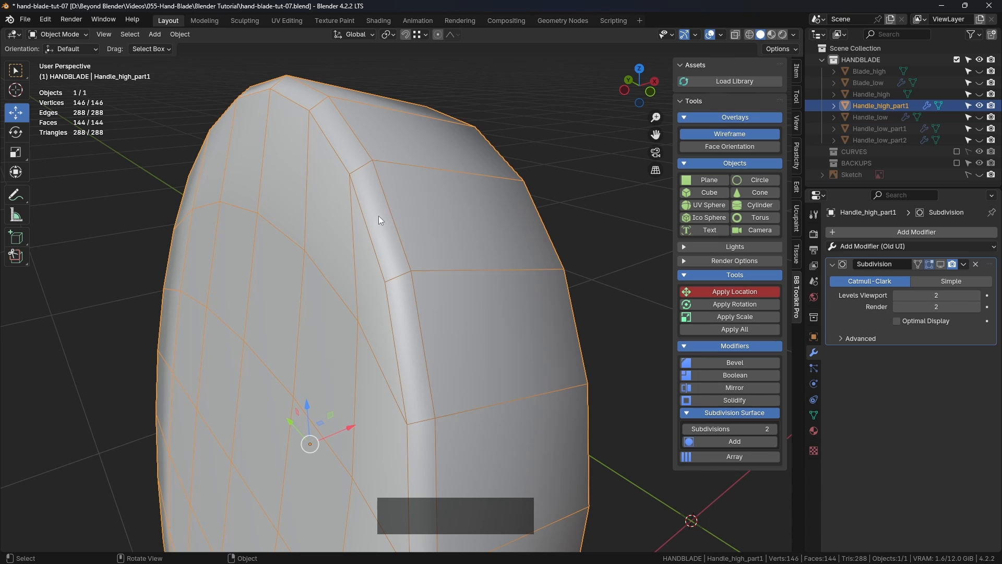
key("ctrl+Tab")
left_click(450, 209)
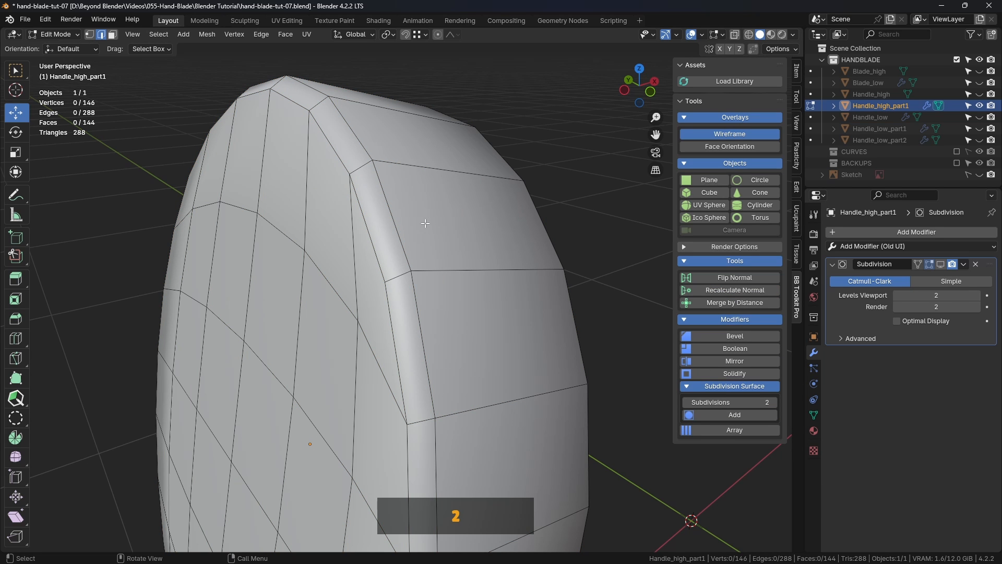
scroll(390, 215, "down", 1)
middle_click_drag(390, 215, 399, 297, "shift")
scroll(482, 225, "down", 1)
scroll(486, 343, "down", 1)
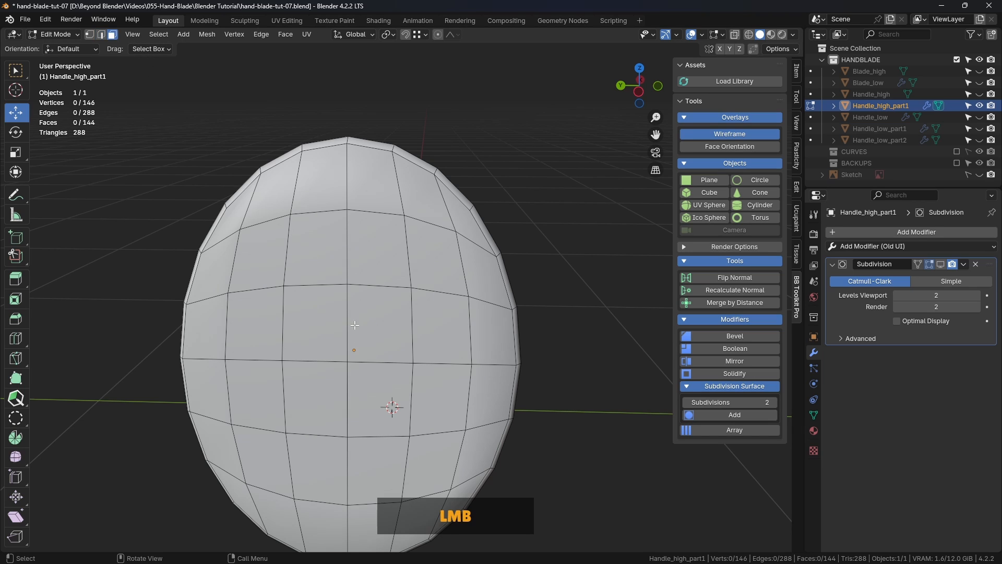
Step: Select the four central faces of the collar's negative-X cap and grow the selection twice to cover the whole cap
left_click(321, 327)
left_click(380, 324, "shift")
left_click(380, 399, "shift")
left_click(316, 397, "shift")
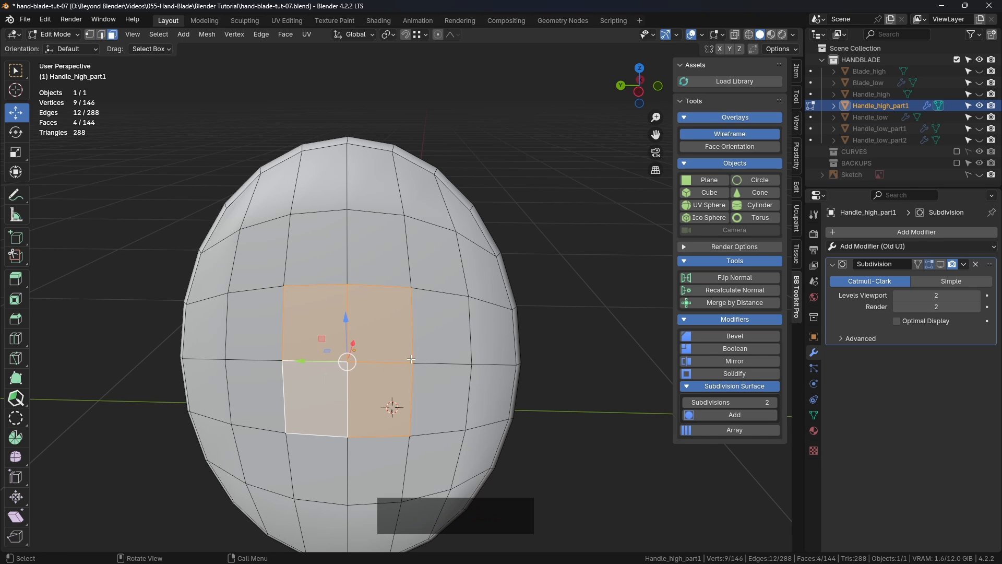
key("ctrl+KP_Add")
key("ctrl+KP_Add")
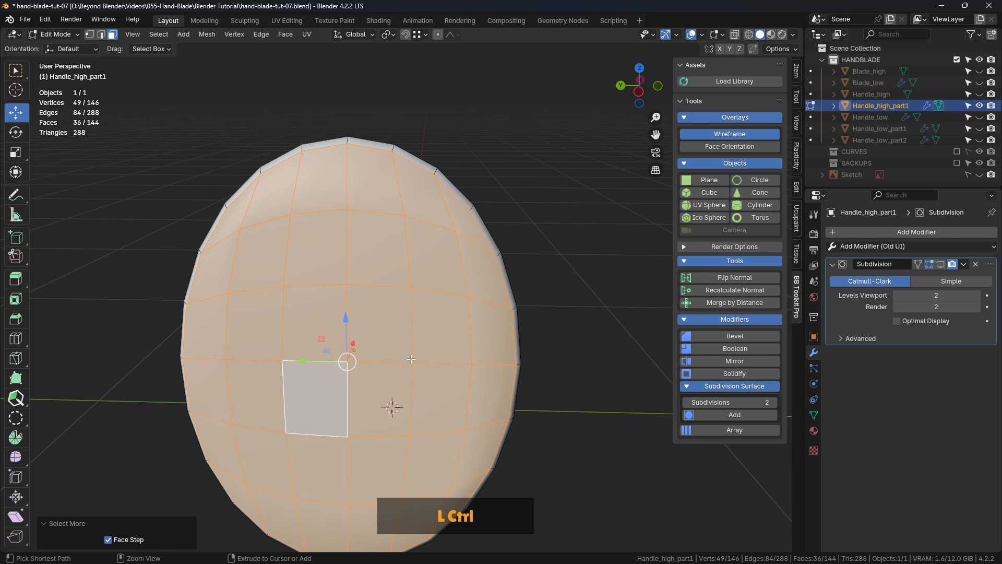
Step: Inset the selected cap faces by about 0.0048 m to form a thin border ring
scroll(410, 284, "down", 2)
middle_click_drag(410, 284, 475, 239)
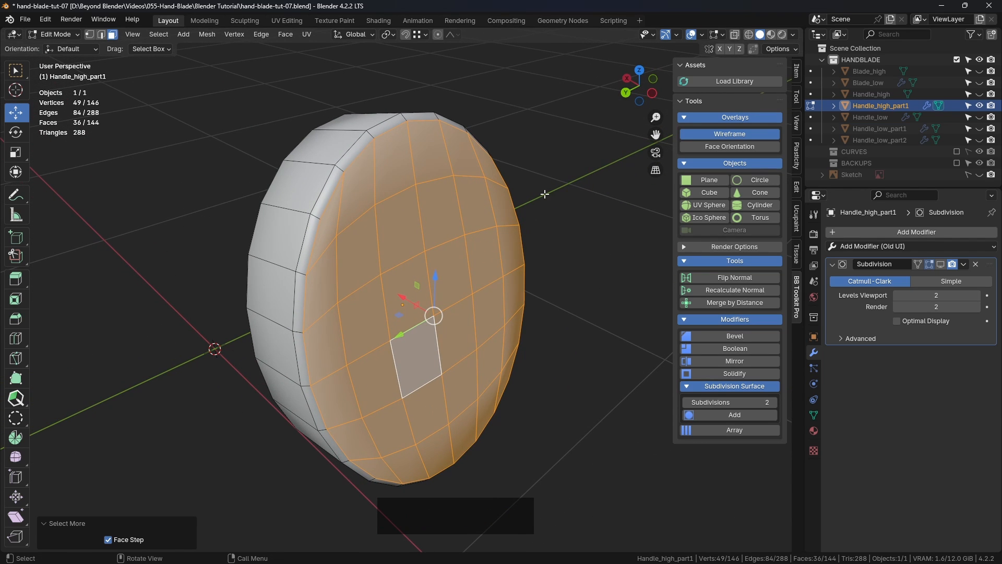
key("i")
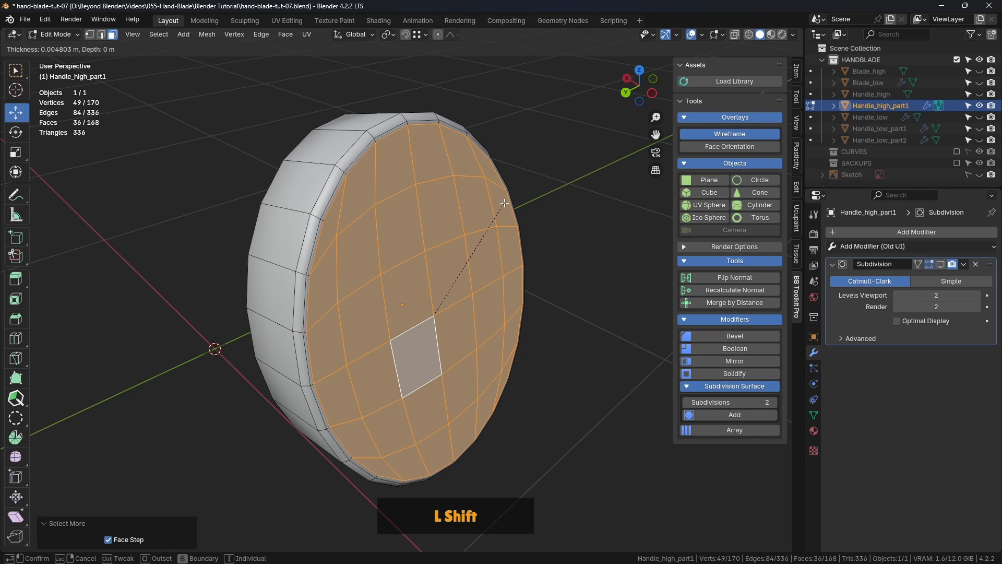
left_click(504, 203, "shift")
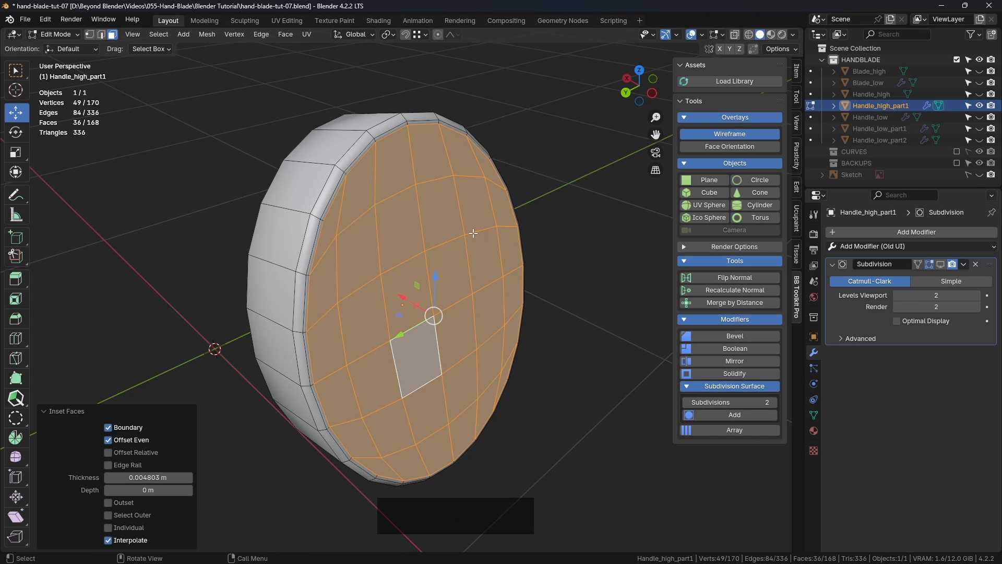
Step: Reduce the cap face selection to its boundary edge loop in edge selection mode
left_click(101, 34)
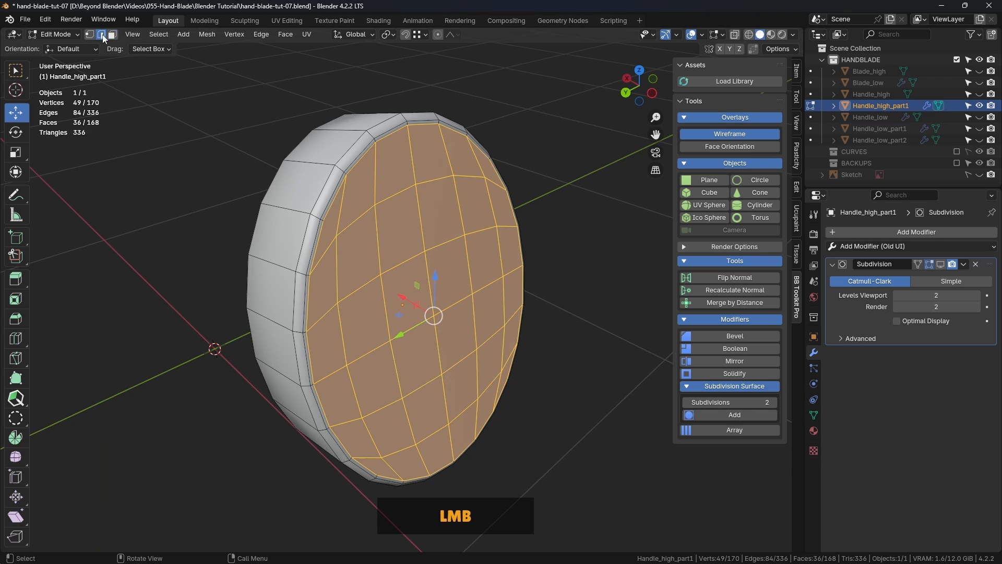
left_click(157, 34)
mouse_move(201, 179)
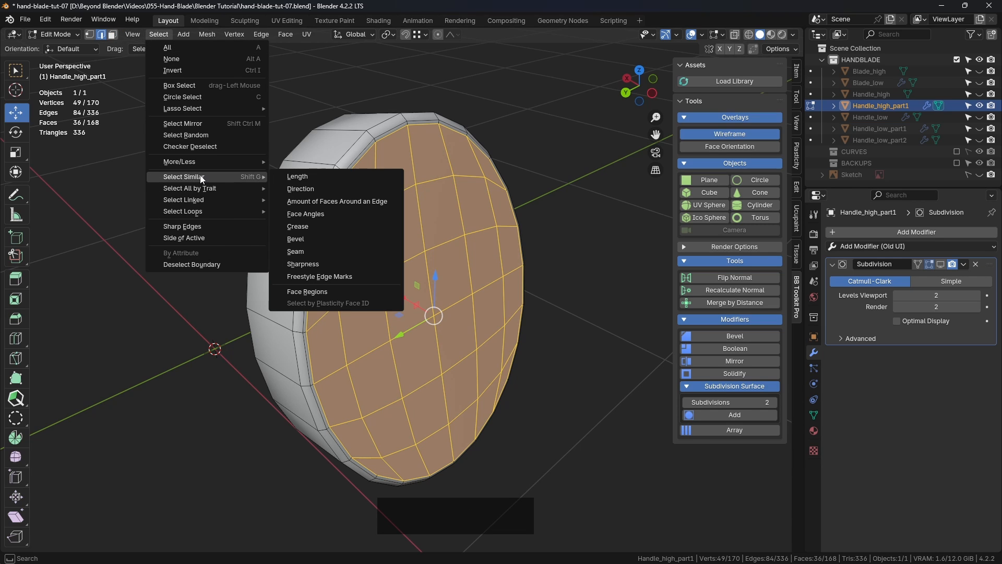
mouse_move(202, 214)
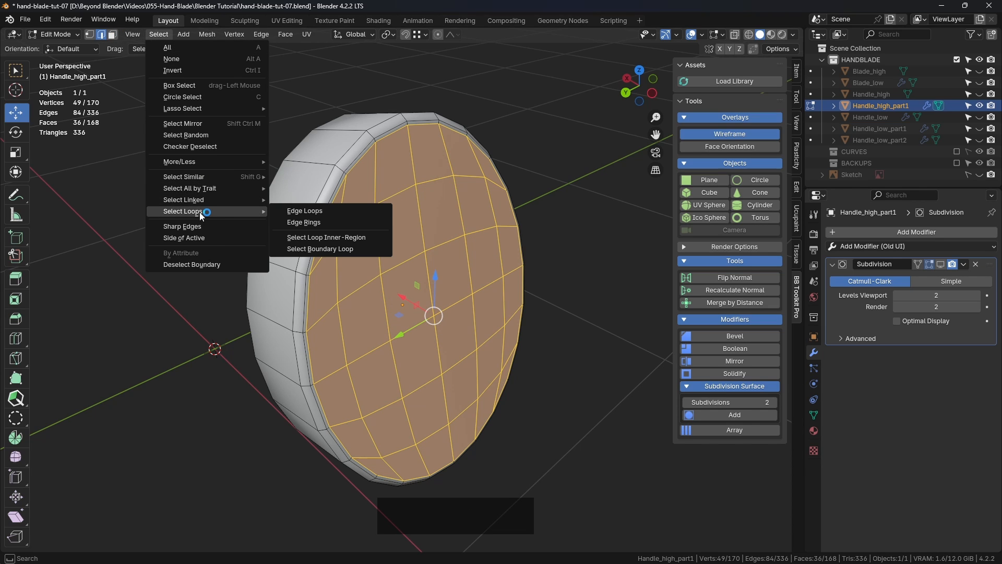
left_click(316, 249)
Step: Raise the mean edge crease of the inset boundary loop and clear the selection
middle_click_drag(314, 254, 162, 258)
left_click(796, 76)
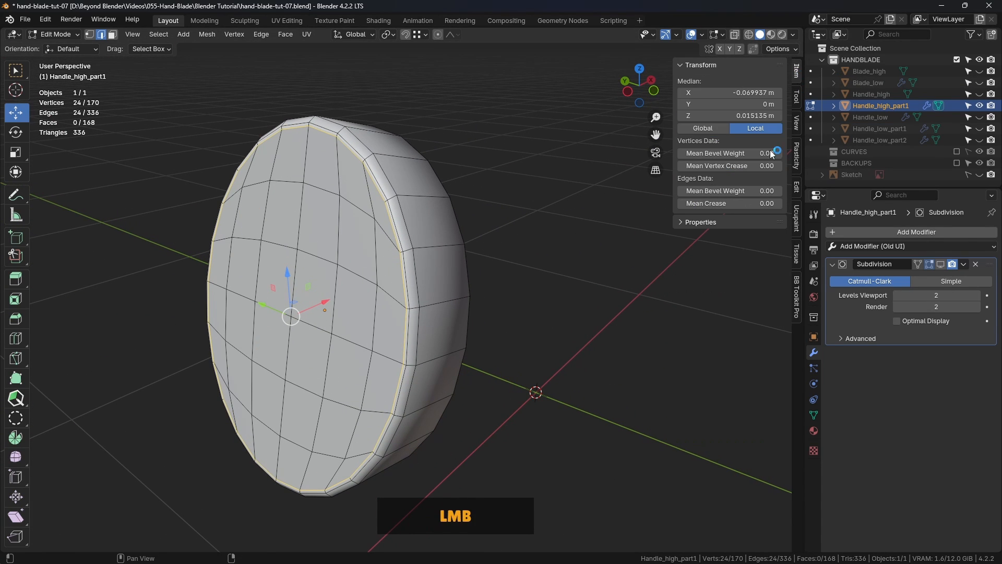
left_click_drag(710, 204, 815, 204)
left_click(531, 237)
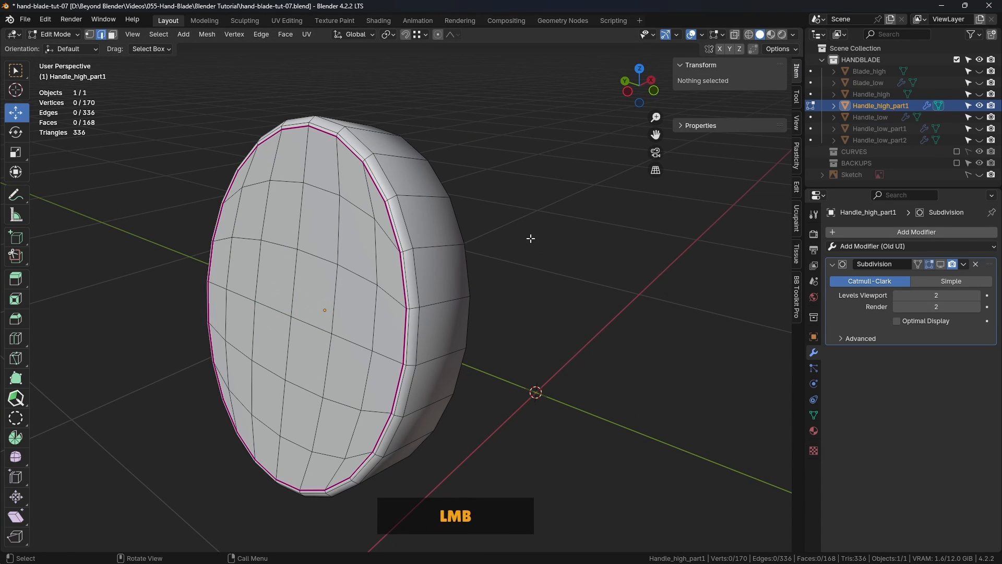
Step: Add one loop cut along the collar's bevel strip, slid toward the cap with a factor of about -0.57, and raise its edge crease
middle_click_drag(531, 237, 480, 214)
scroll(459, 226, "up", 2)
scroll(364, 208, "up", 2)
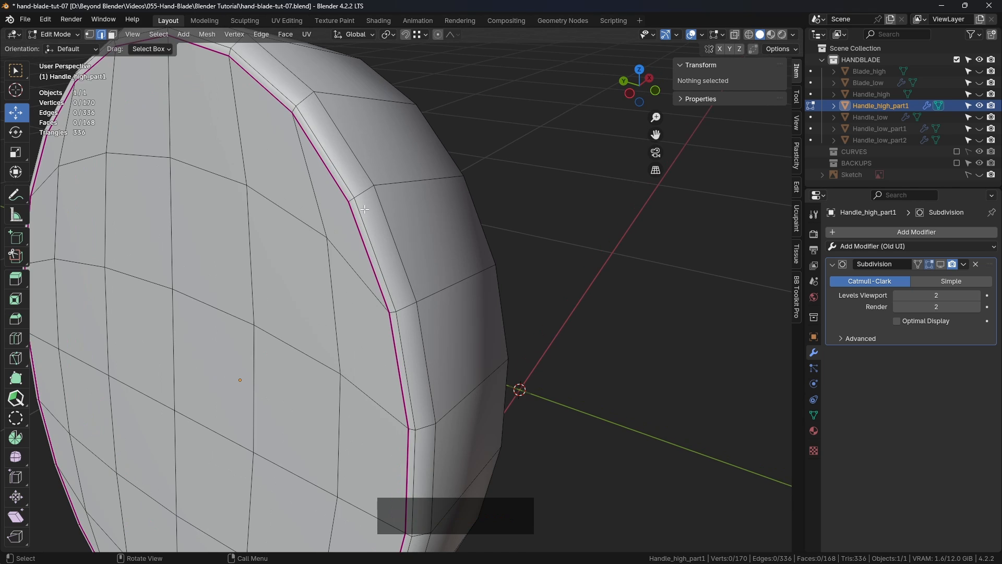
key("ctrl+r")
left_click(358, 192)
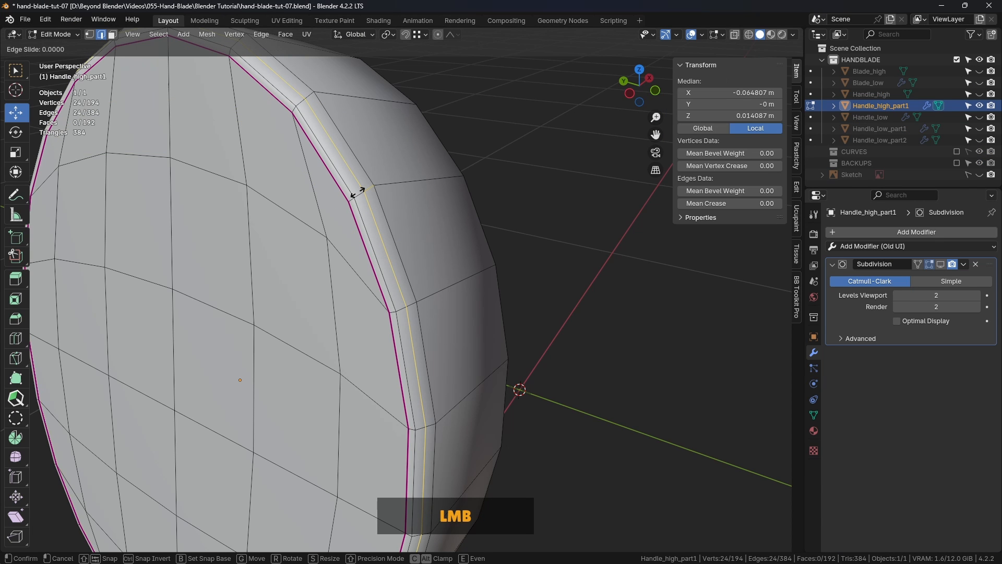
left_click(308, 217)
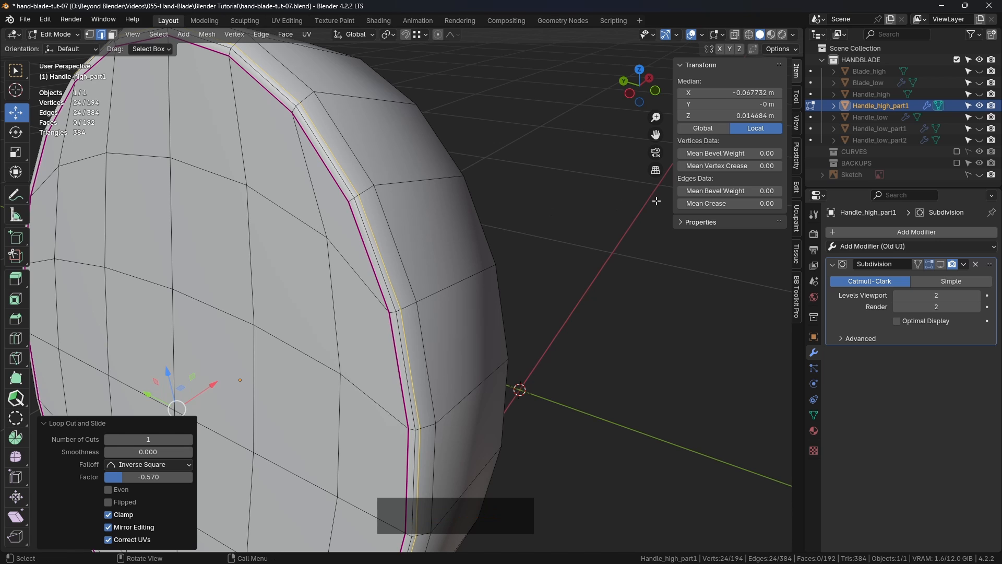
left_click_drag(720, 203, 772, 203)
left_click(563, 237)
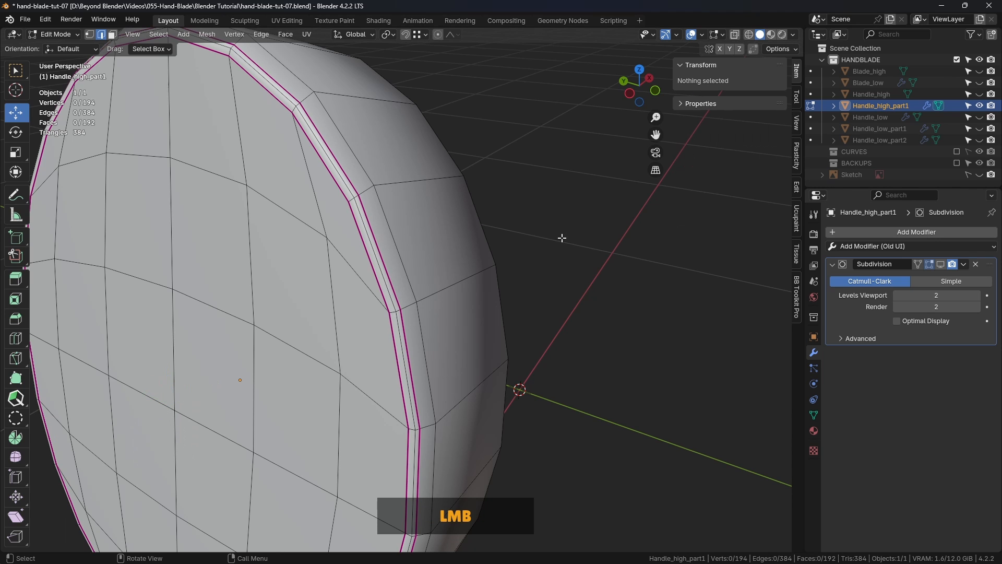
Step: Bevel the collar's two outer rim edge loops with 2 segments and a width of about 0.0026 m, and raise the profile shape
middle_click_drag(405, 233, 493, 223)
left_click(364, 227, "alt")
scroll(365, 230, "down", 4)
left_click(541, 206, "alt+shift")
scroll(494, 223, "up", 2)
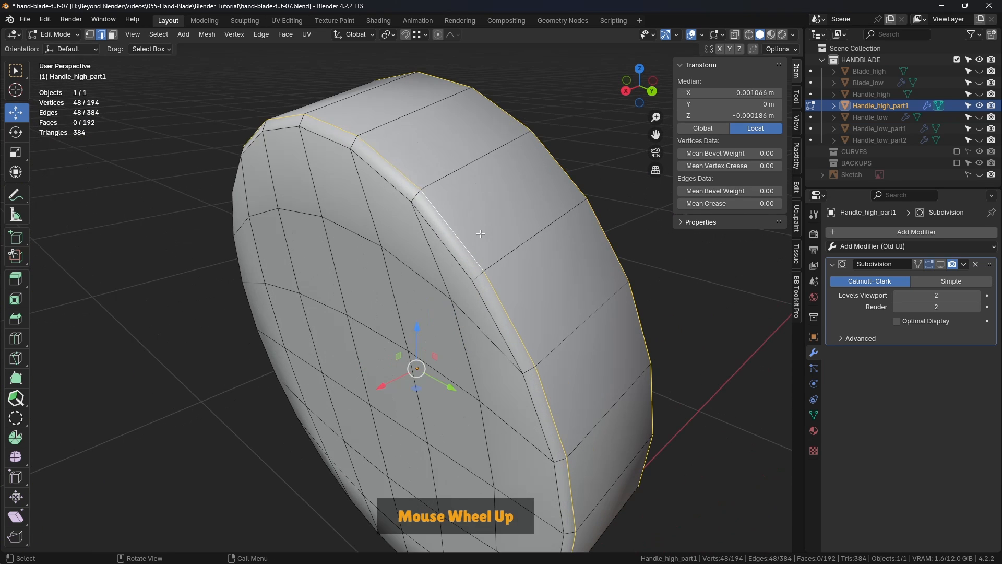
key("ctrl+b")
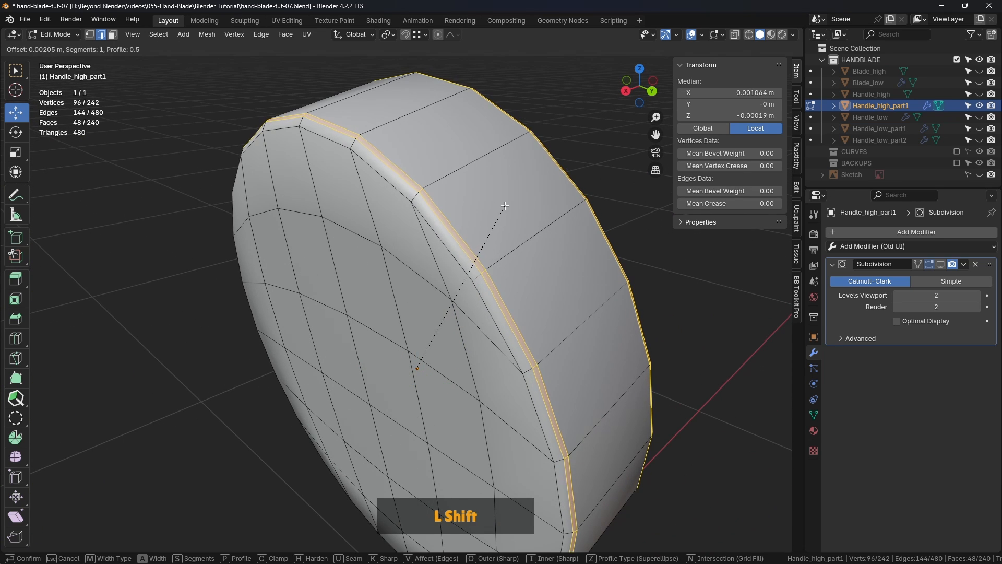
scroll(499, 214, "up", 1, "shift")
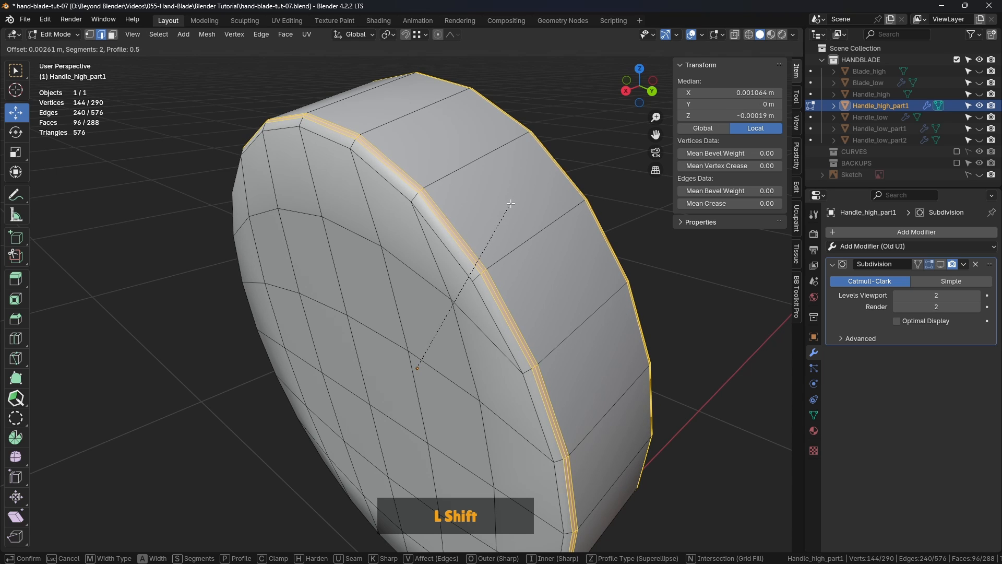
left_click(510, 204, "shift")
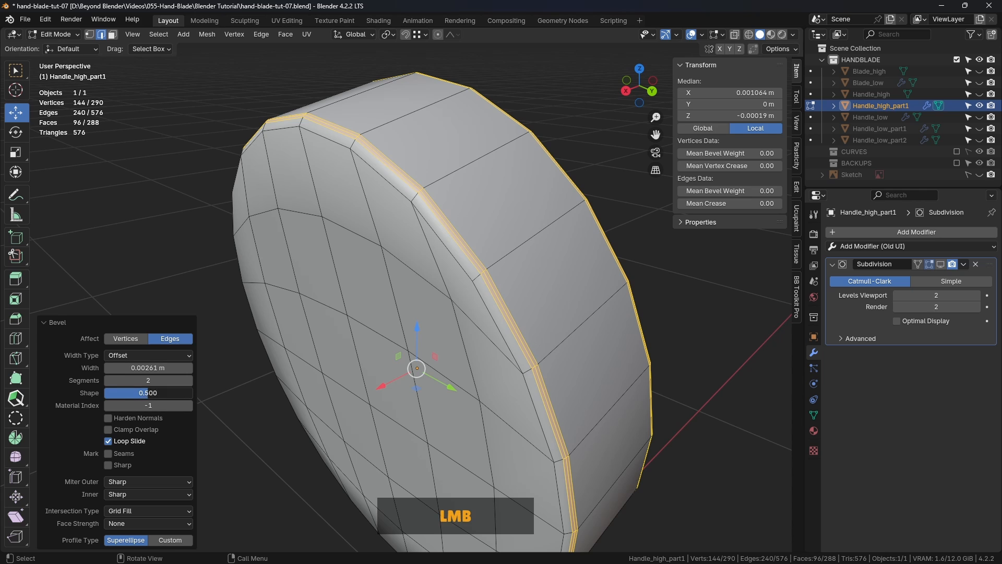
left_click_drag(148, 393, 193, 393)
Step: Select the two edge loops bordering the new bevel on one rim, set their mean crease to 1.00 and clear the selection
middle_click_drag(520, 251, 350, 233)
left_click(255, 221)
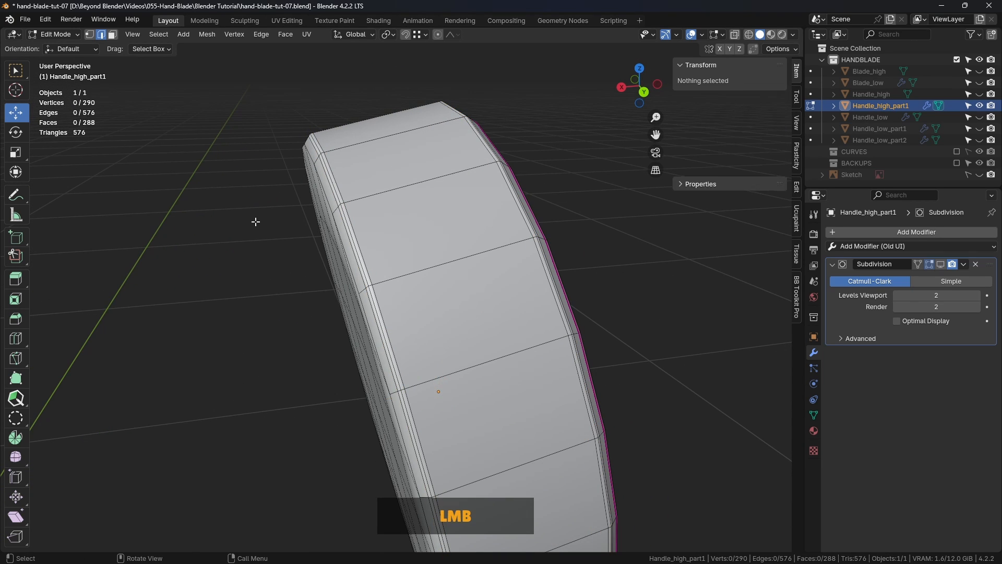
left_click(350, 214, "alt")
left_click(353, 215, "alt+shift")
middle_click_drag(352, 215, 470, 224)
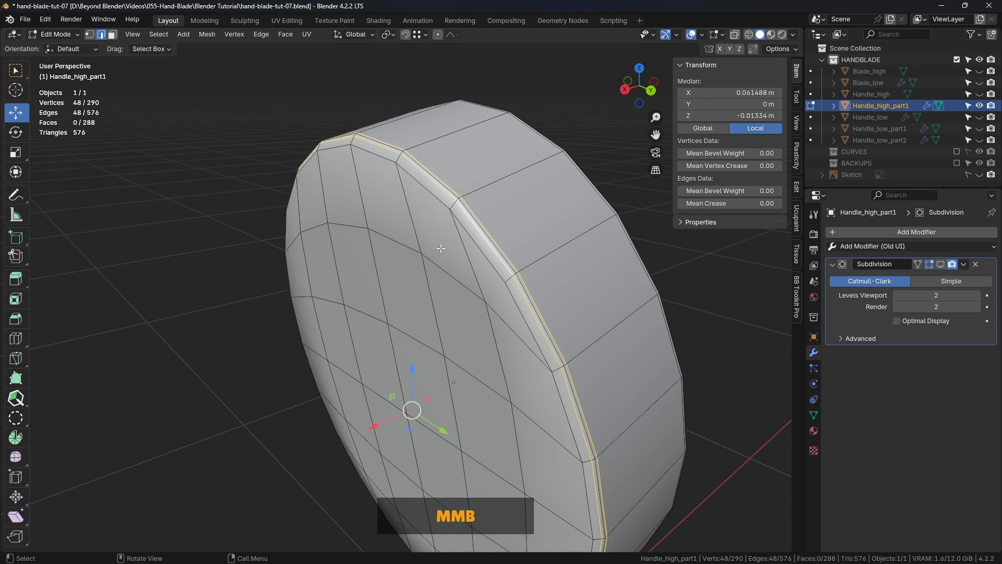
scroll(474, 225, "up", 2)
key("shift+e")
left_click(529, 279)
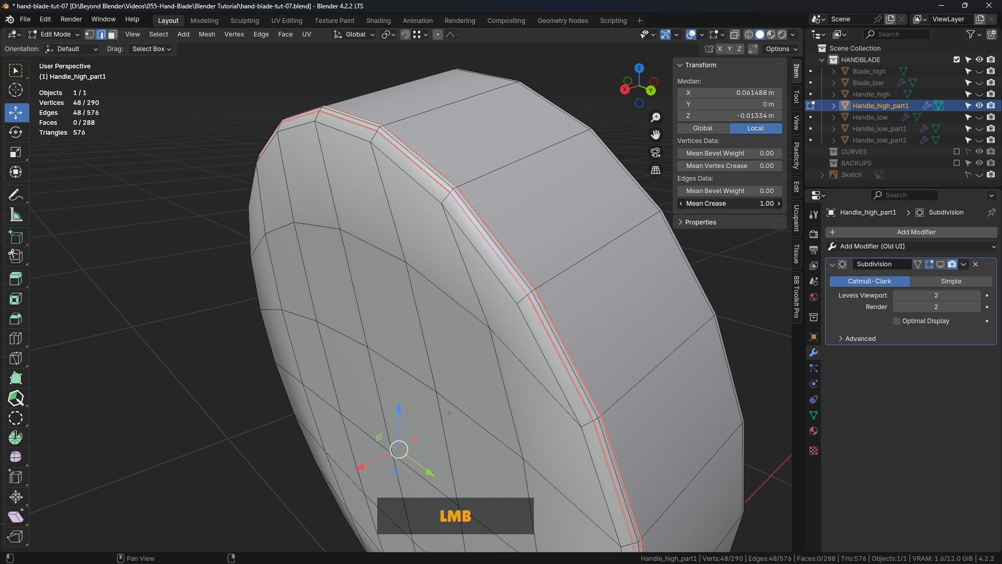
left_click(152, 310)
Step: In face selection mode, select the four central faces of the cap and grow the selection twice to cover the whole cap
key("Tab")
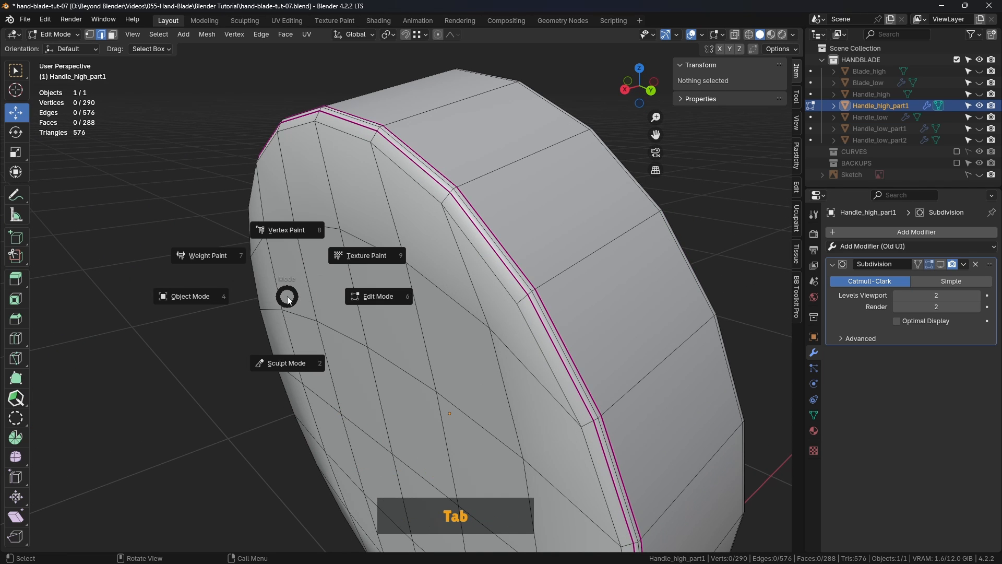
left_click(284, 296)
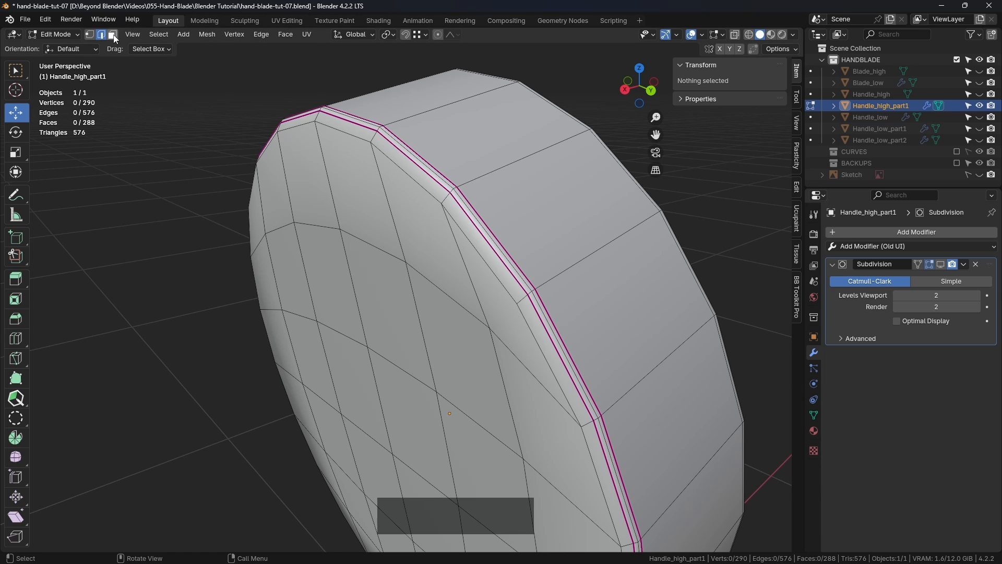
scroll(171, 257, "down", 3)
middle_click_drag(223, 280, 275, 237)
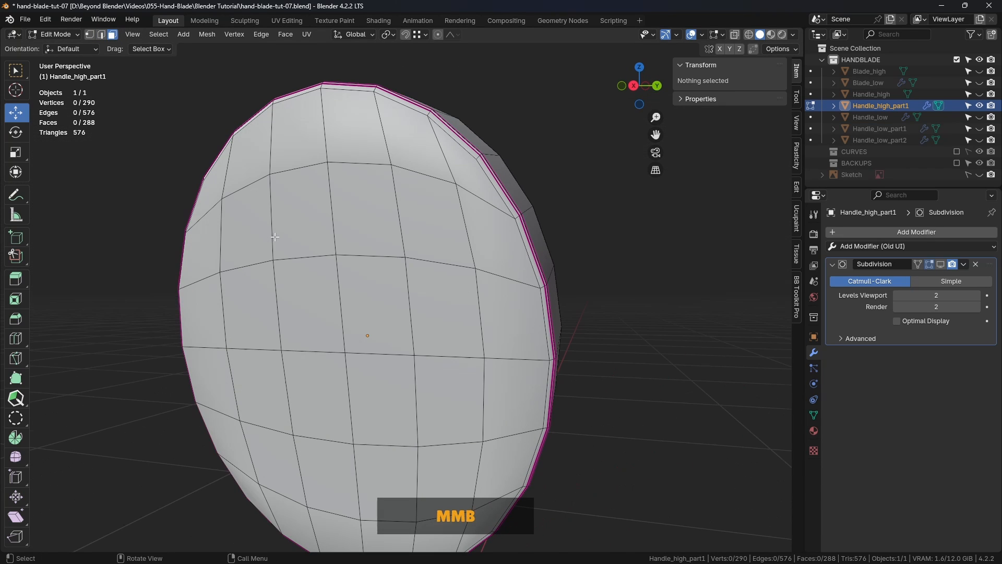
left_click(306, 315)
left_click(372, 312, "shift")
left_click(381, 399, "shift")
left_click(316, 394, "shift")
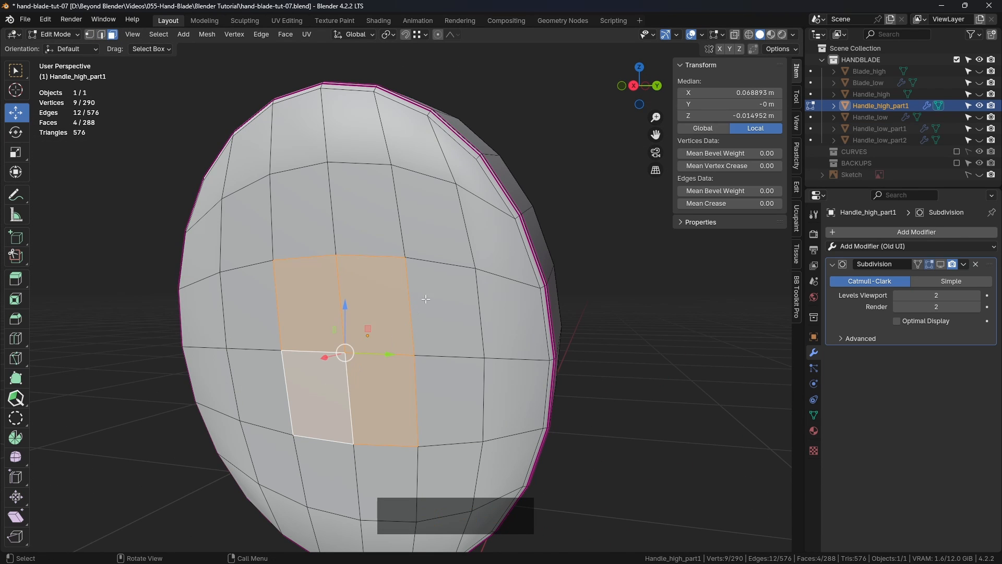
key("ctrl+KP_Add")
key("ctrl+KP_Add")
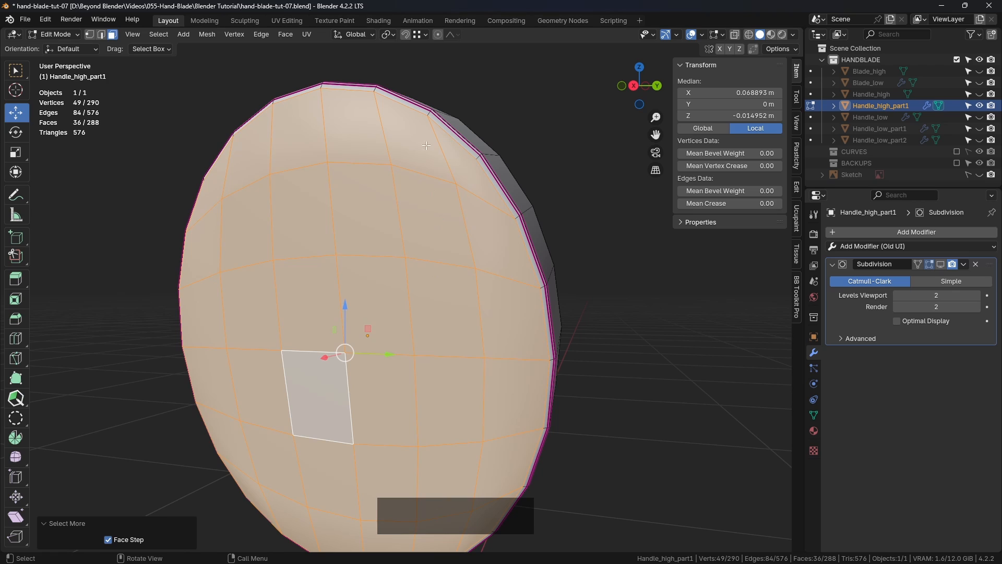
Step: Inset the selected cap faces by about 0.0025 m to form a thin border ring
middle_click_drag(426, 145, 489, 175)
scroll(455, 207, "up", 2)
scroll(501, 182, "up", 1)
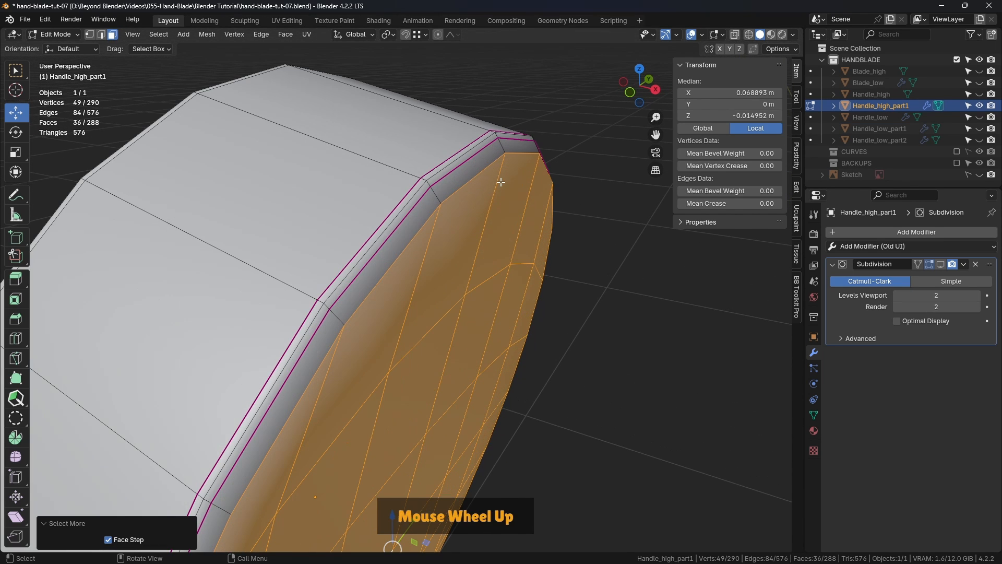
key("i")
key("shift")
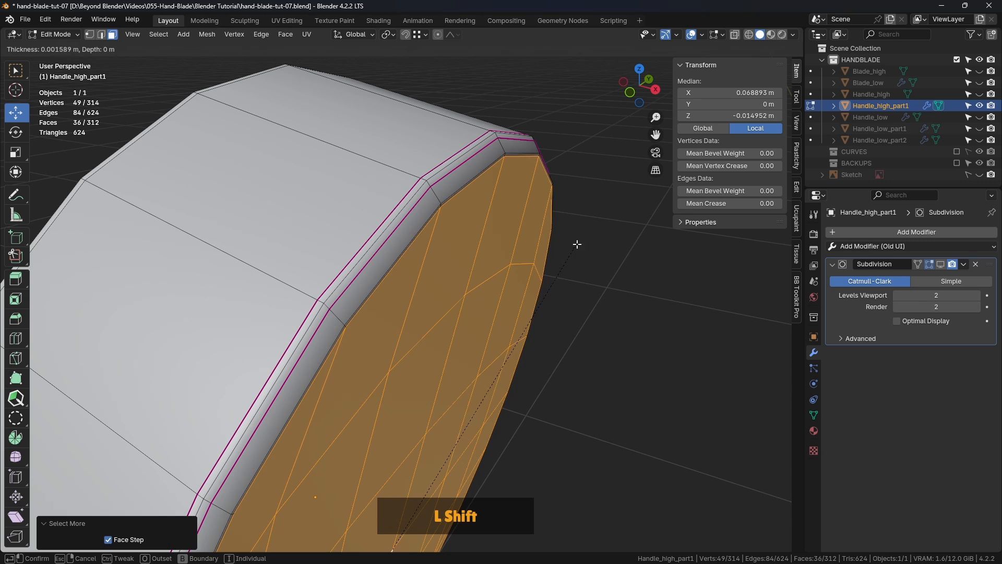
left_click(573, 255, "shift")
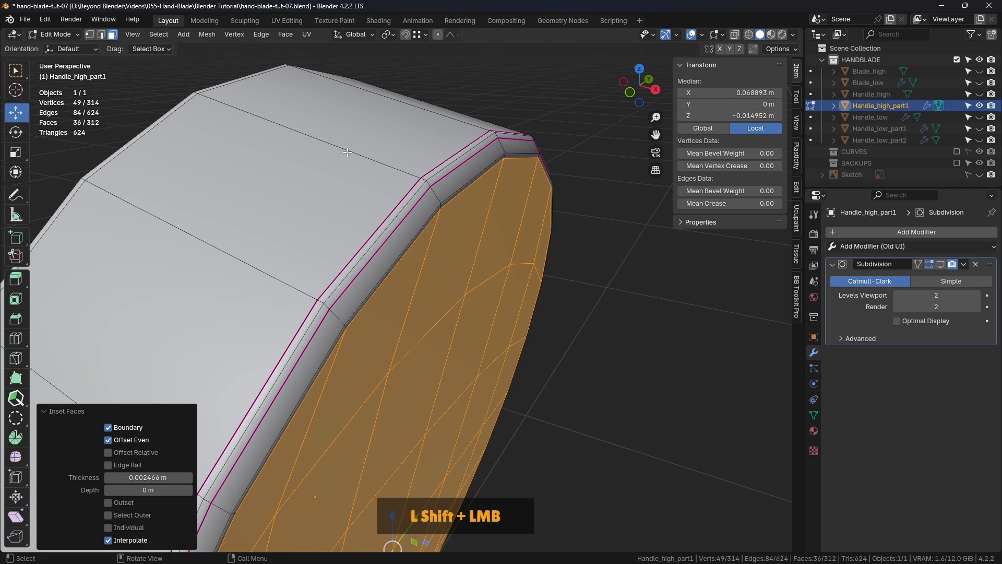
Step: Reduce the cap face selection to its boundary edge loop, raise that loop's mean edge crease and clear the selection
left_click(104, 35)
left_click(159, 35)
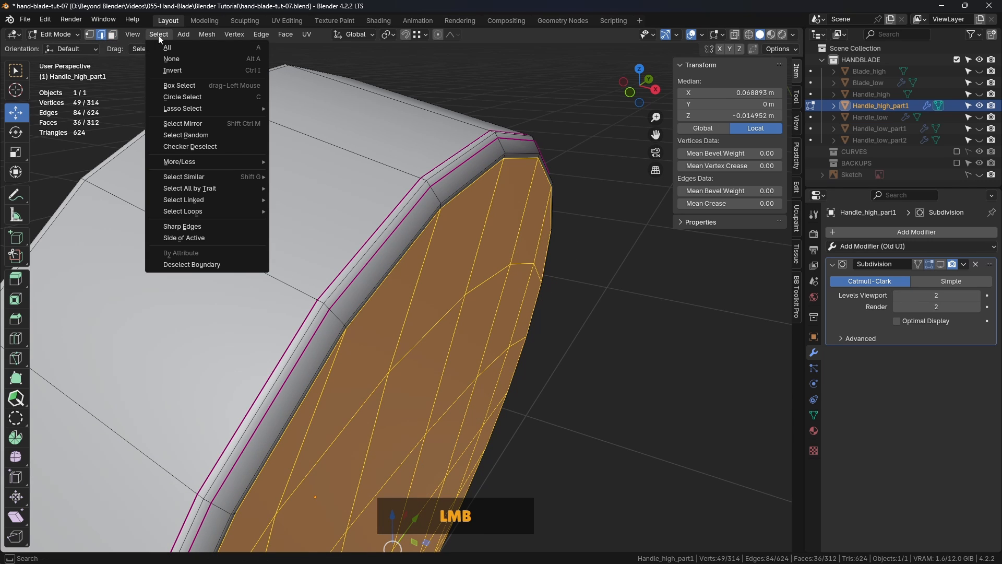
left_click(209, 211)
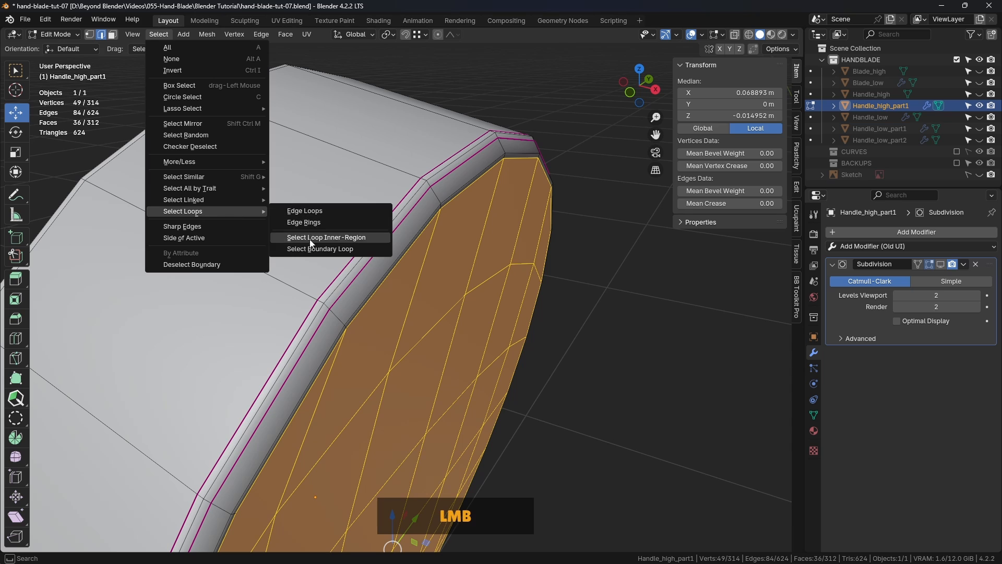
left_click(320, 249)
middle_click_drag(465, 262, 510, 244)
scroll(510, 243, "down", 2)
left_click_drag(731, 203, 773, 203)
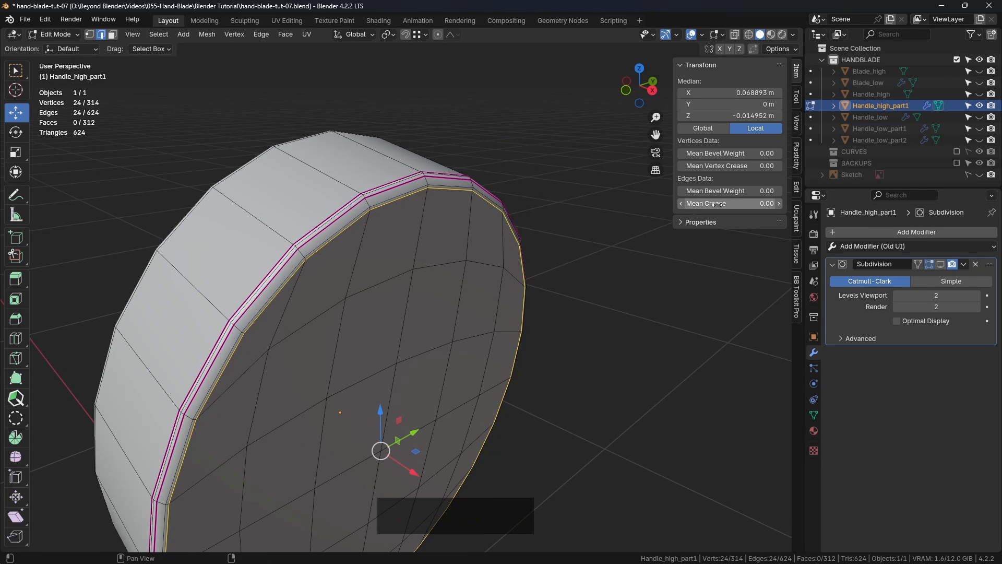
left_click(595, 253)
Step: Add one loop cut along the rim strip beside the cap, slid with a factor of about 0.53, and raise its edge crease
middle_click_drag(595, 252, 400, 213)
scroll(400, 213, "up", 3)
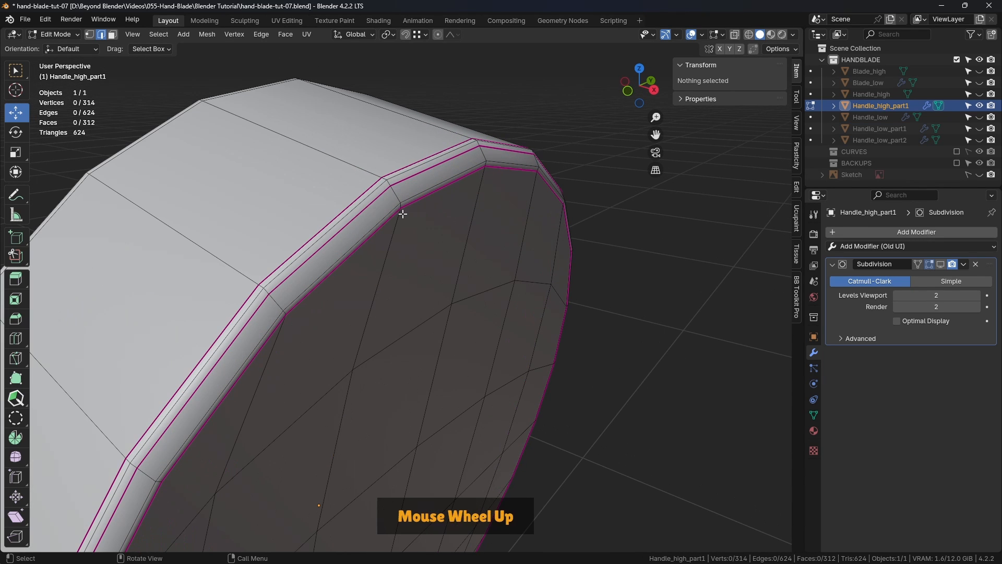
key("ctrl+r")
left_click(393, 196)
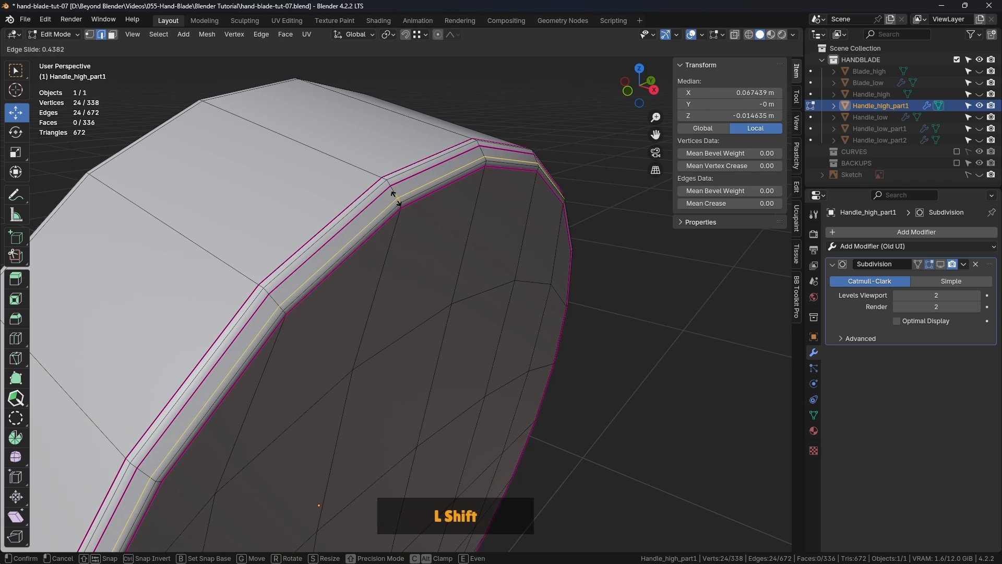
left_click(399, 209, "shift")
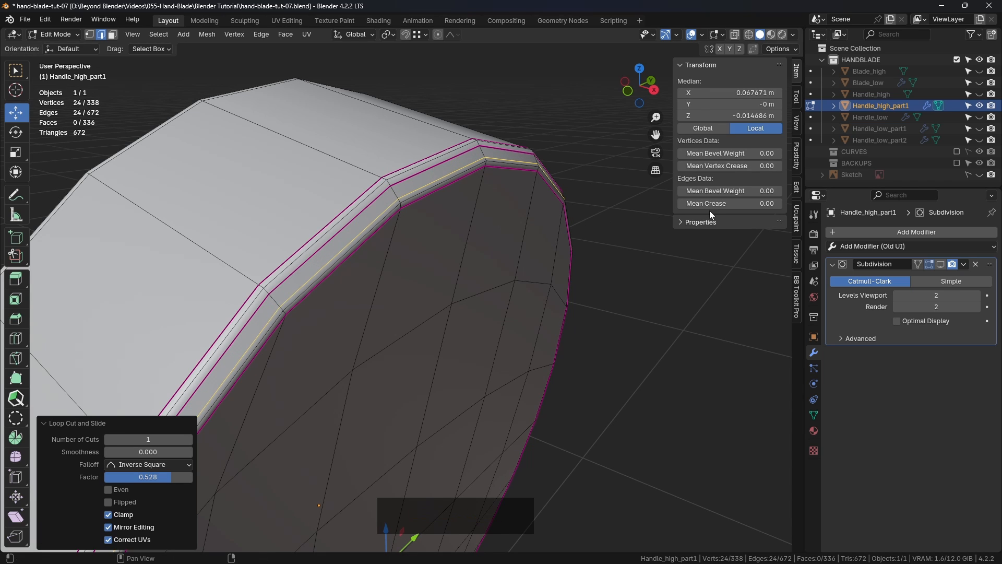
left_click(627, 314)
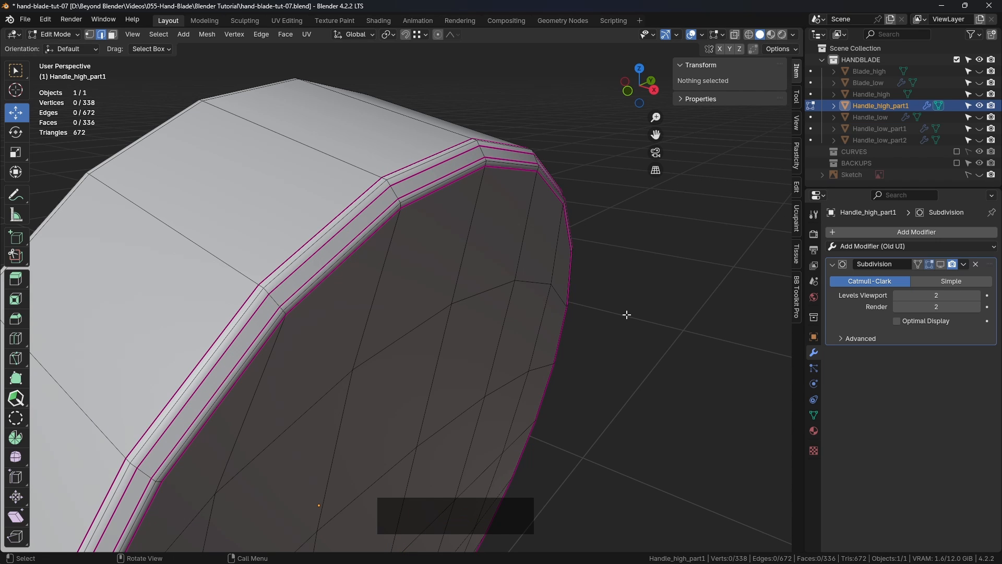
Step: Examine the collar's cap, rim bevel and support loops in Object Mode with the collar deselected
key("Tab")
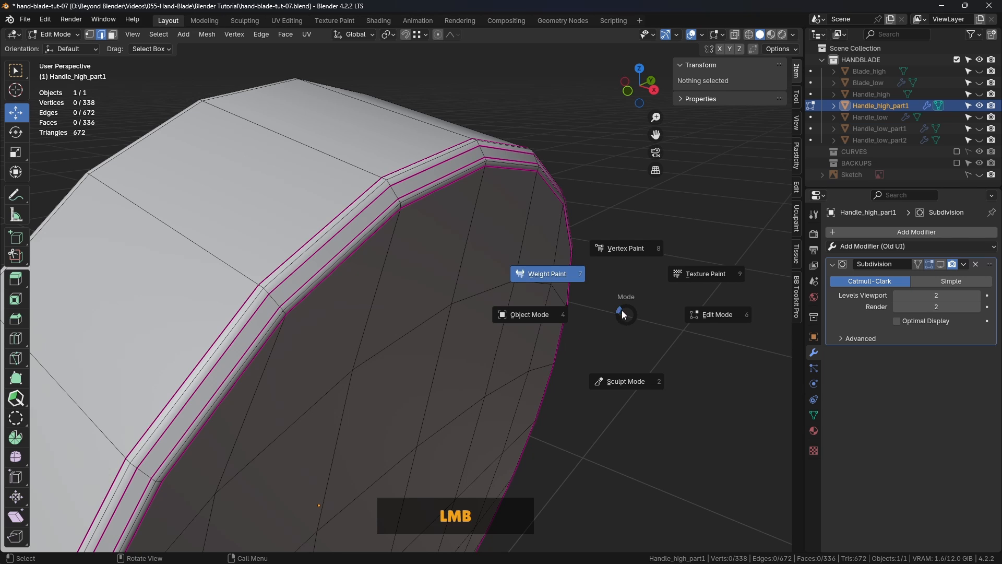
left_click(622, 310)
key("Tab")
left_click(536, 309)
mouse_move(536, 309)
middle_mouse_down()
mouse_move(409, 272)
mouse_move(493, 274)
middle_mouse_up()
middle_click_drag(555, 274, 568, 271)
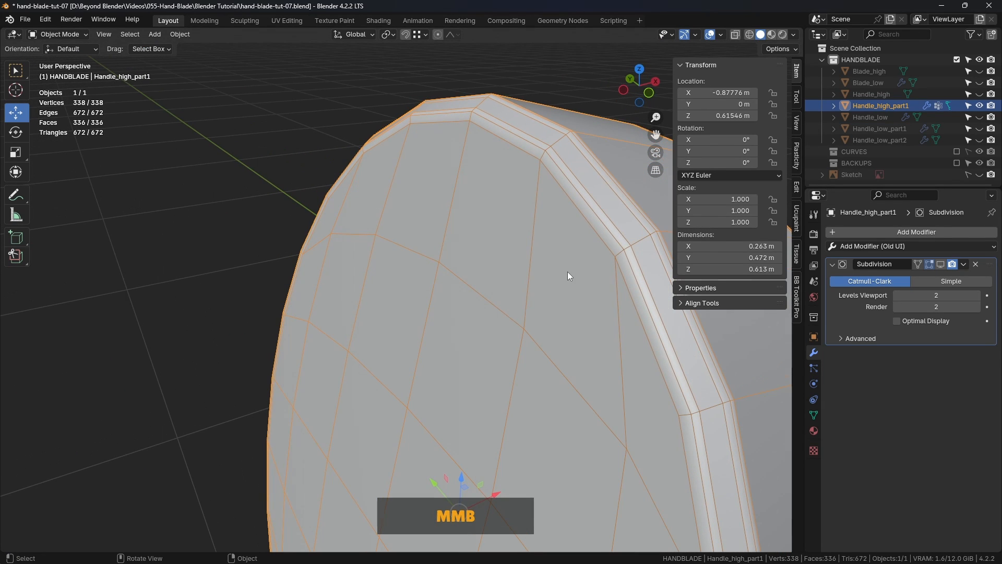
key("Tab")
left_click(492, 258)
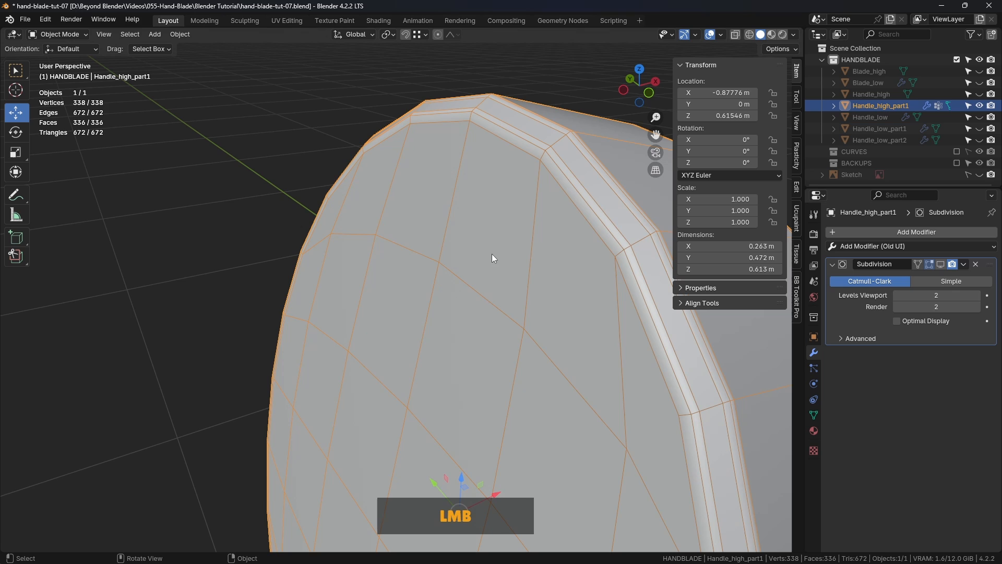
left_click(236, 202)
scroll(375, 254, "down", 3)
scroll(509, 251, "down", 2)
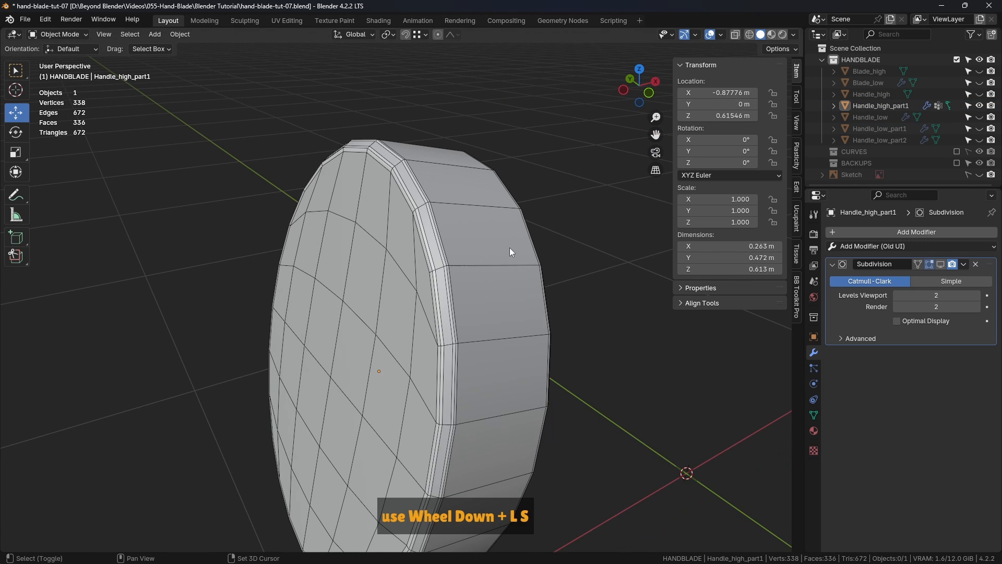
Step: Return to Edit Mode, select the two bevel border loops on the opposite rim and set their mean crease to 1.00
left_click(504, 214)
key("Tab")
left_click(615, 225)
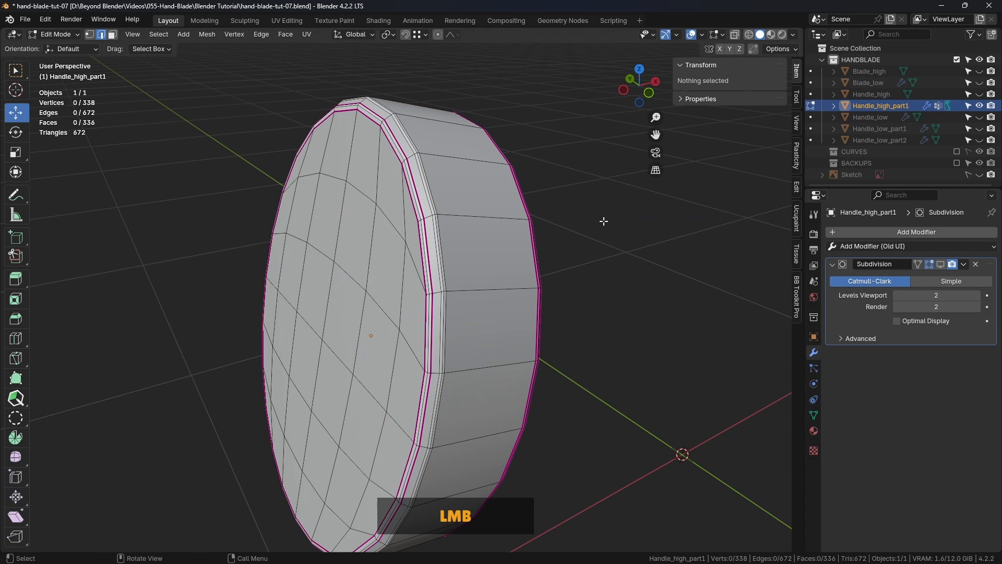
middle_click_drag(604, 219, 440, 244)
scroll(421, 225, "up", 3)
left_click(407, 214, "alt")
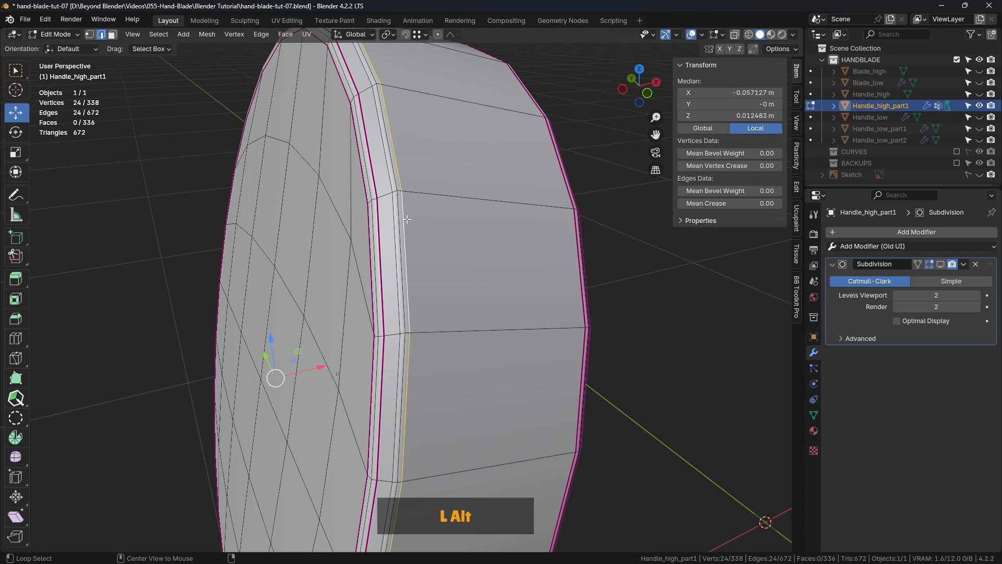
left_click(399, 219, "alt+shift")
left_click_drag(711, 204, 752, 203)
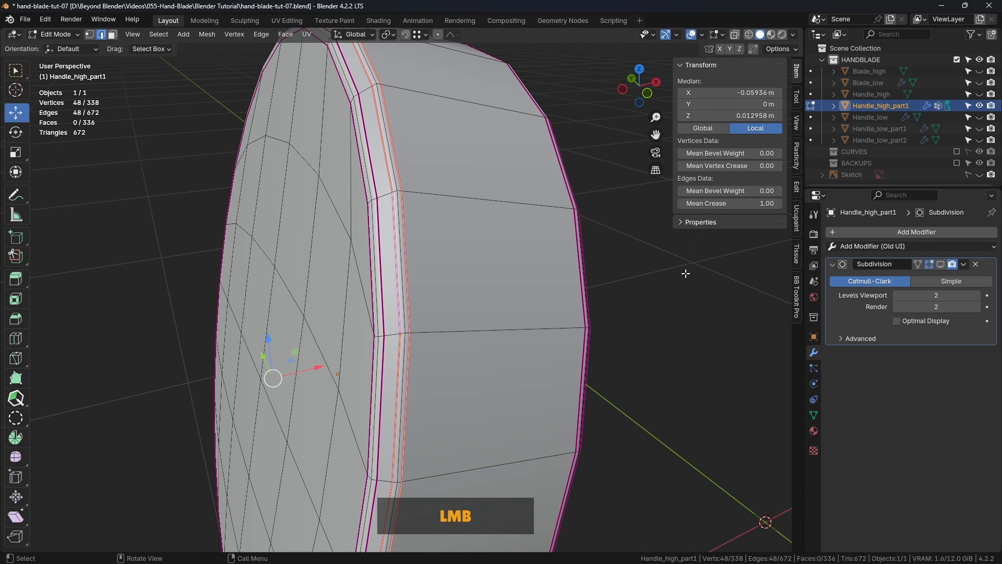
left_click(615, 293)
Step: Leave Edit Mode and enable the collar's Subdivision modifier in the viewport
scroll(600, 290, "down", 2)
middle_click_drag(600, 289, 524, 257)
key("Tab")
left_click(382, 275)
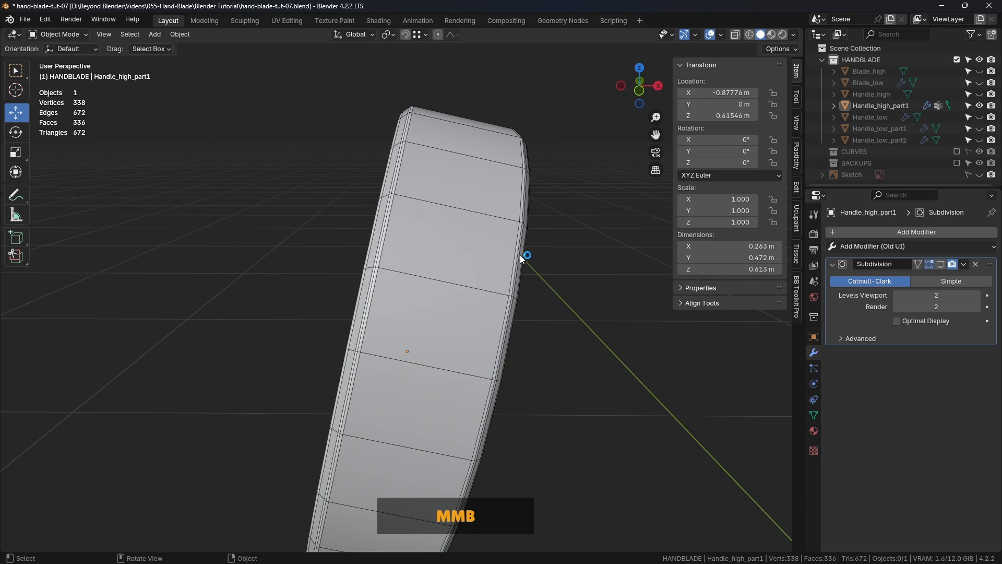
key("KP_1")
scroll(522, 149, "up", 2)
middle_click_drag(522, 150, 515, 253, "shift")
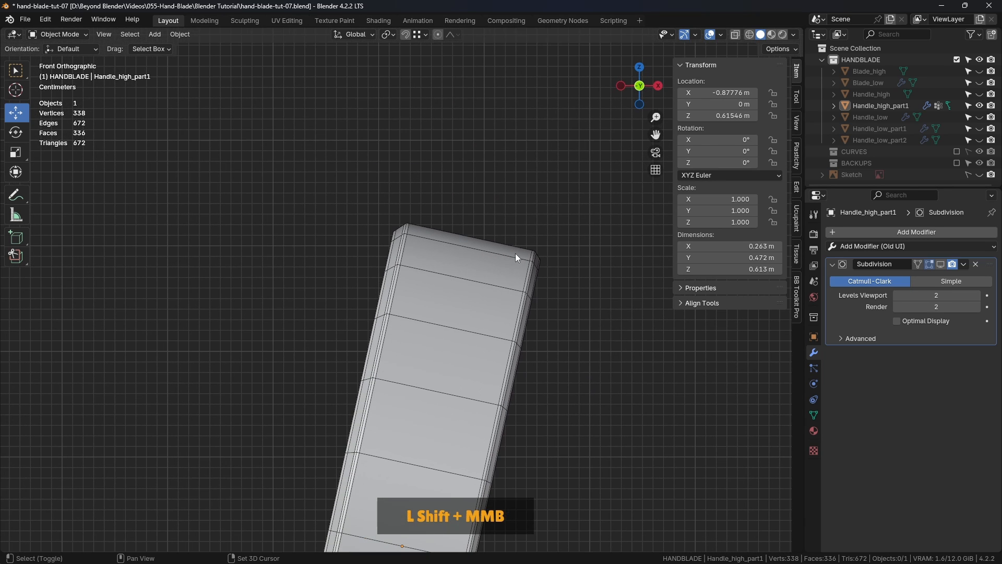
scroll(499, 249, "up", 2)
left_click(941, 264)
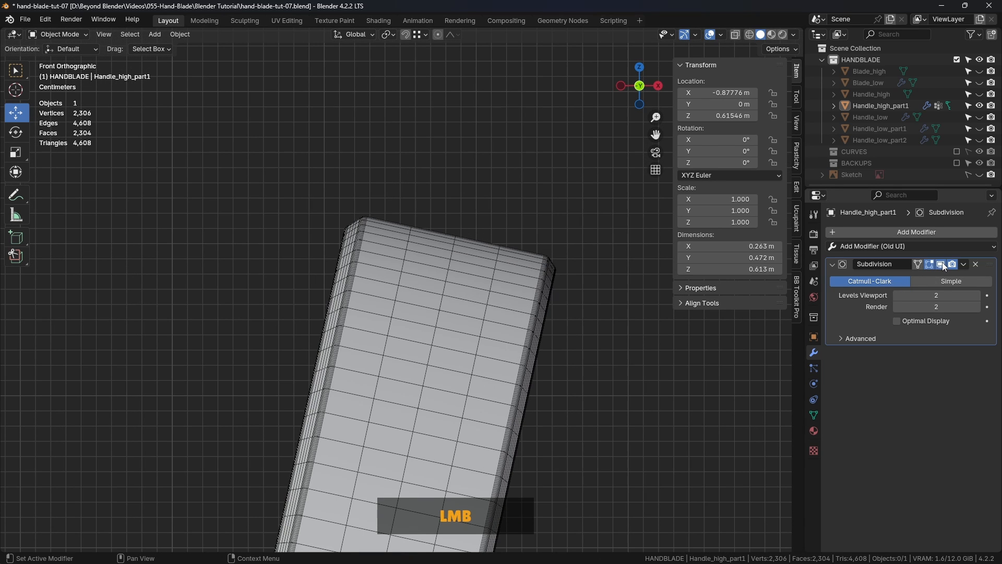
Step: Examine the subdivided collar's rims and turn off the wireframe overlay
scroll(360, 223, "up", 1)
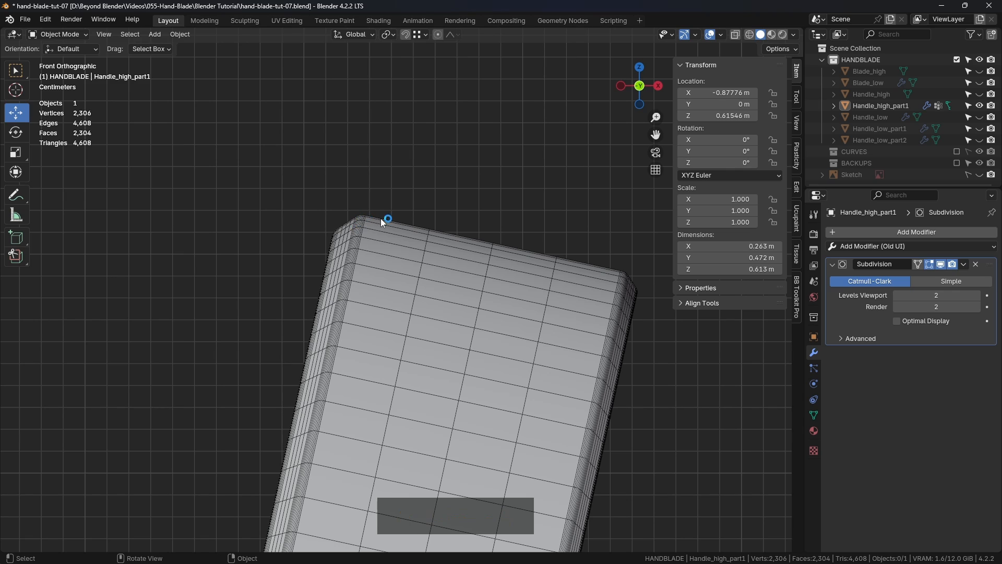
middle_click_drag(647, 292, 492, 186, "shift")
scroll(471, 277, "down", 3)
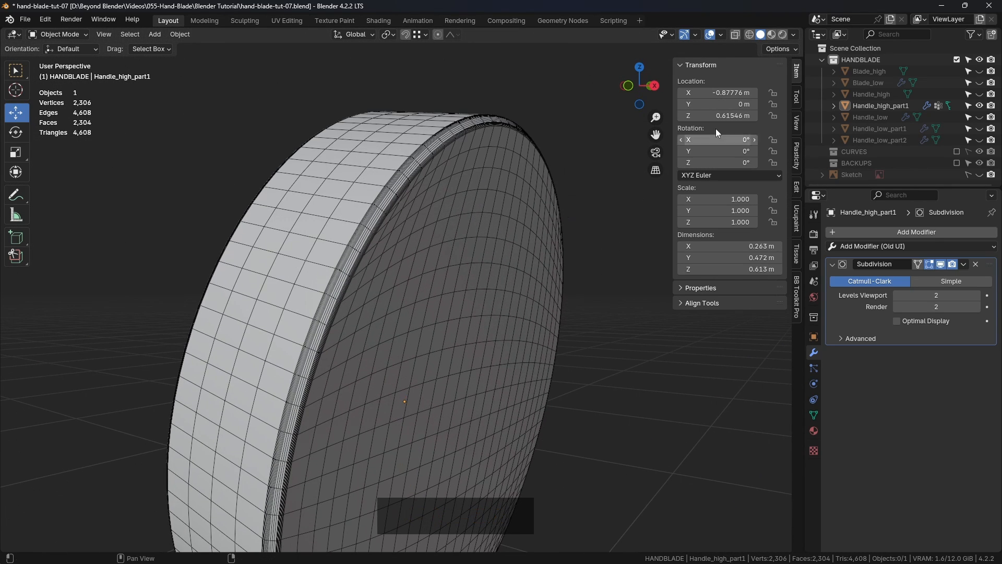
left_click(796, 296)
left_click(756, 134)
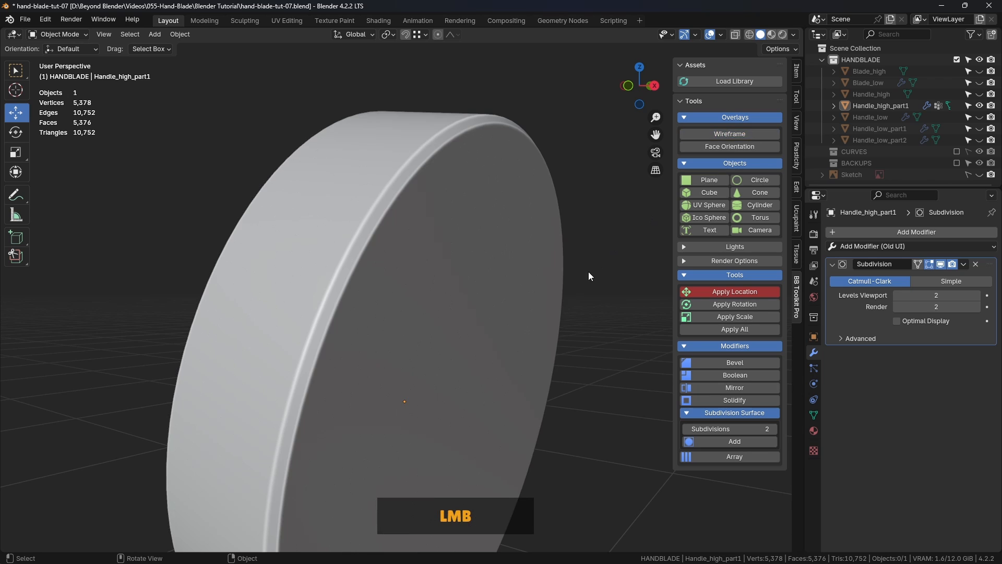
Step: Select the subdivided collar in the viewport and save the file
middle_click_drag(588, 271, 491, 274)
left_click(490, 271)
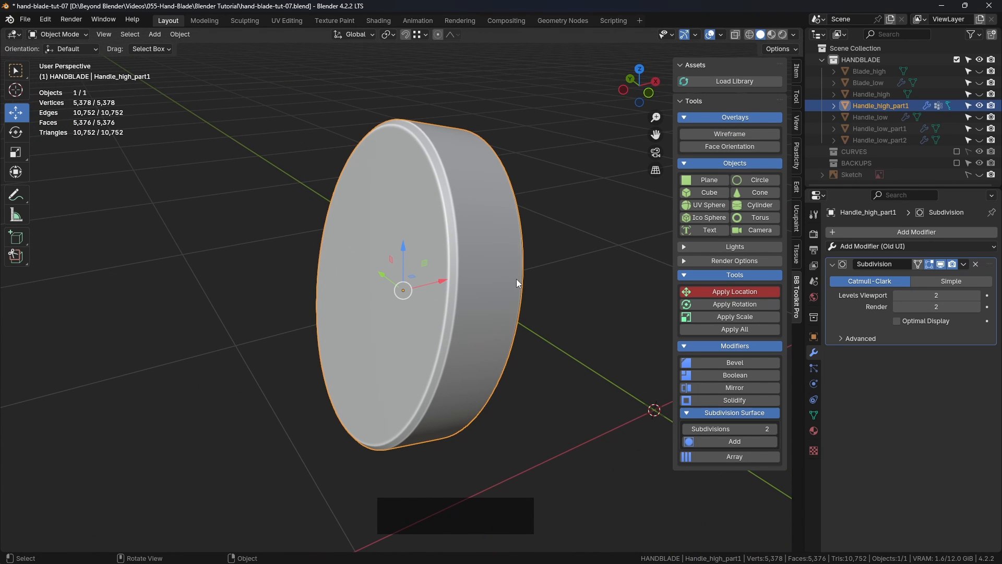
key("ctrl+s")
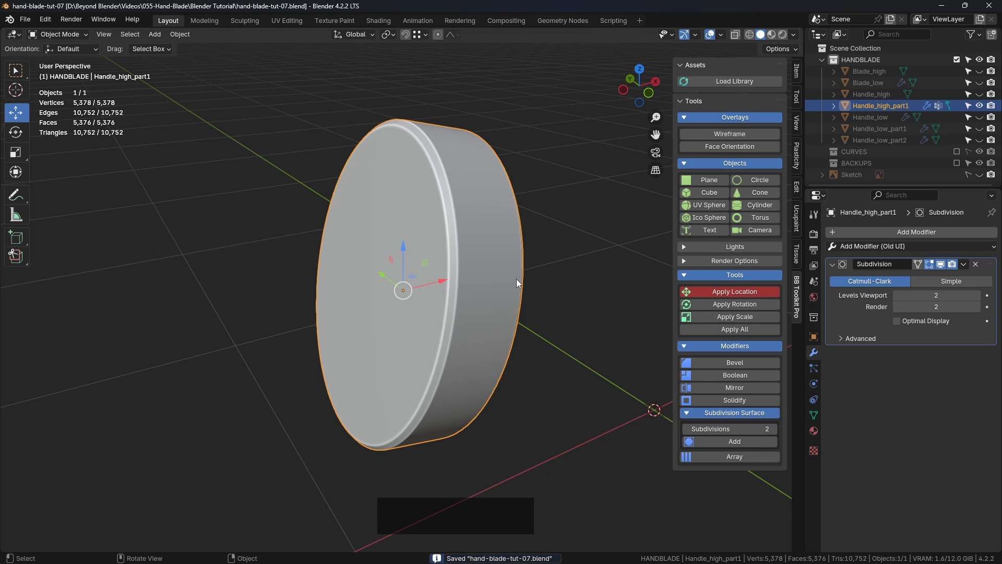
Step: Duplicate Handle_high_part1 in place and move the copy into the BACKUPS collection
middle_click_drag(546, 266, 520, 246, "shift")
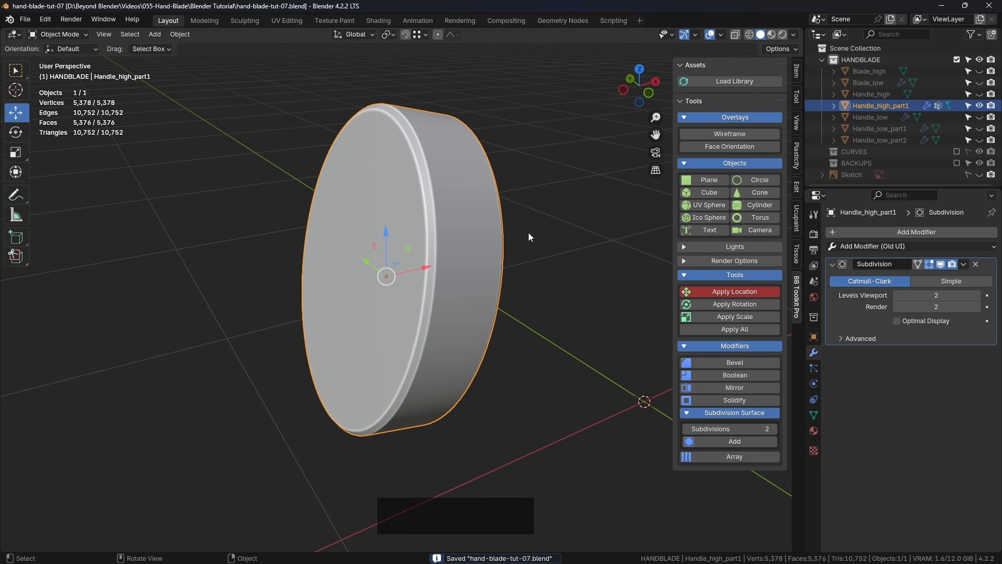
key("shift+d")
right_click(926, 131)
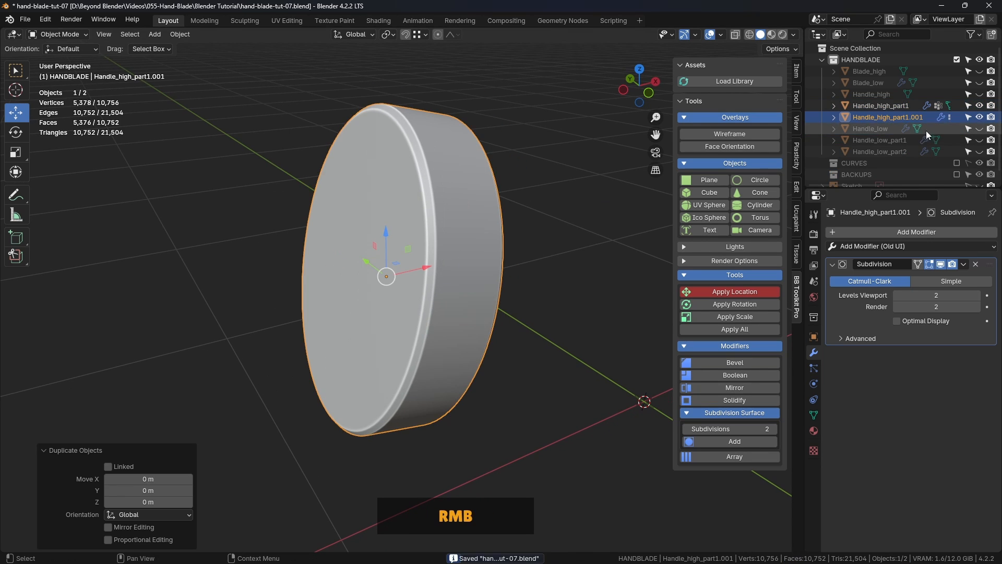
left_click_drag(907, 118, 861, 174)
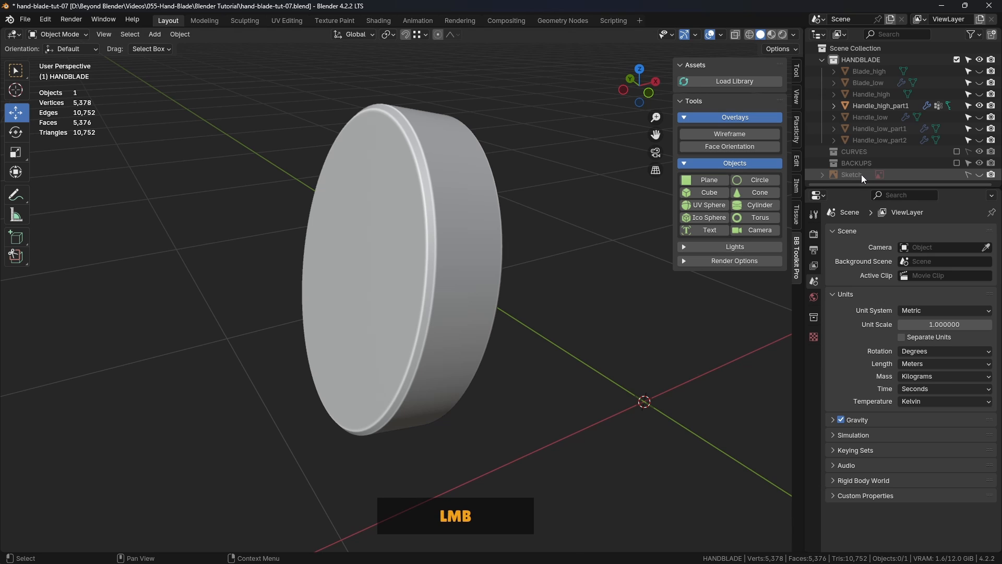
Step: Reselect the original collar Handle_high_part1 in the viewport and save the file again
left_click(584, 303)
middle_click_drag(552, 282, 584, 285)
left_click(477, 213)
middle_click_drag(477, 213, 447, 199, "shift")
key("ctrl+s")
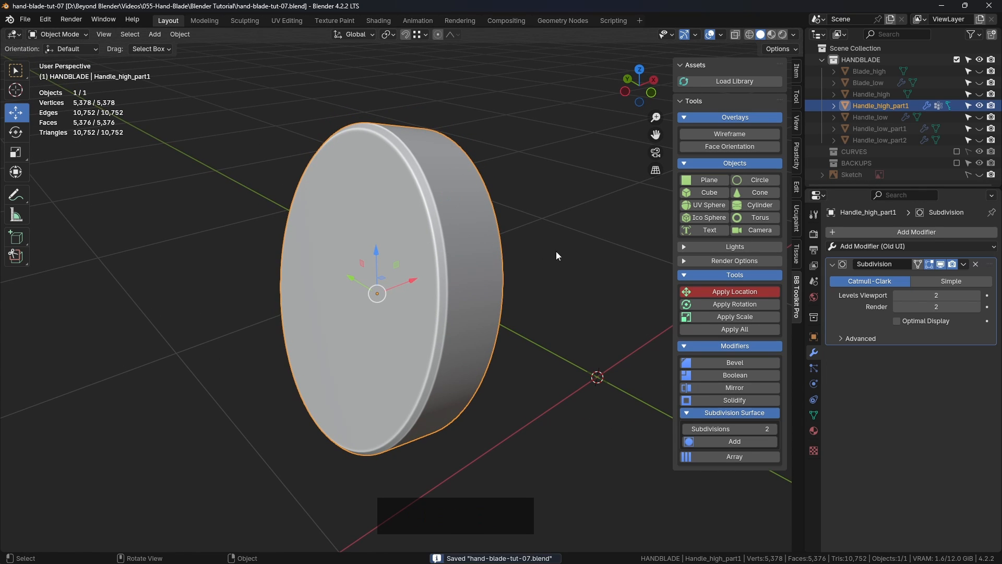
Step: Turn on the wireframe overlay and switch to the Sculpting workspace with the collar active
left_click(728, 135)
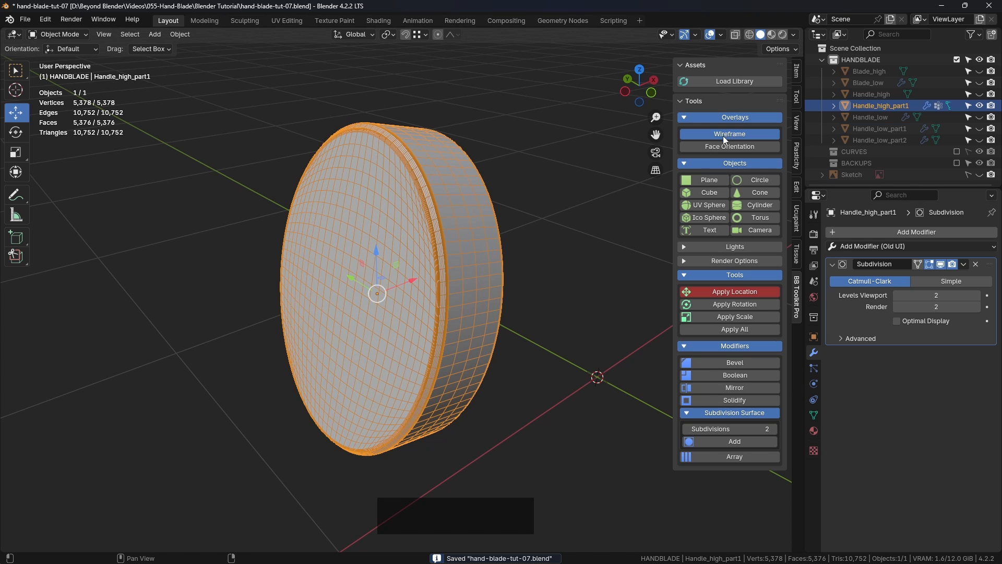
left_click(245, 21)
middle_click_drag(403, 235, 427, 313)
scroll(459, 246, "up", 2)
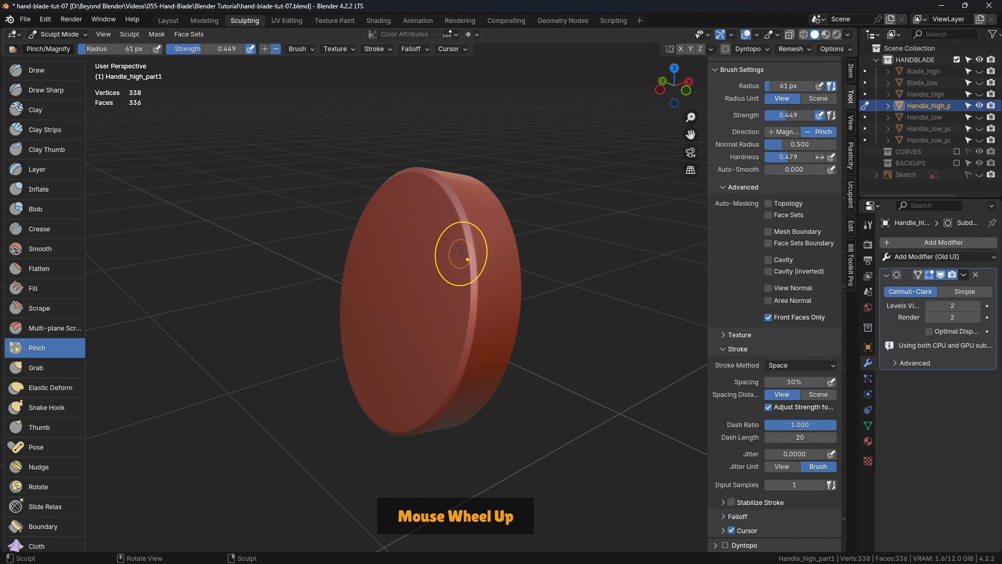
Step: Try a Pinch stroke across the collar's cap, switch to the Draw brush and undo the stroke
mouse_move(459, 246)
left_mouse_down()
mouse_move(470, 254)
mouse_move(476, 243)
mouse_move(413, 316)
left_mouse_up()
left_click(60, 76)
key("ctrl+z")
scroll(506, 259, "up", 3)
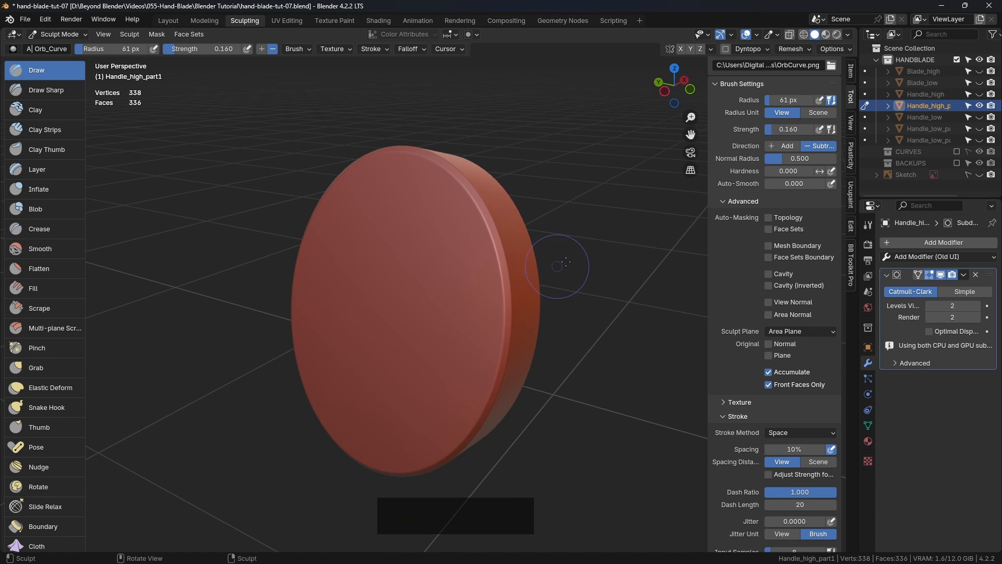
Step: Set the collar's remesh voxel size to 0.00305 m, judging the grid in front view
middle_click_drag(588, 220, 580, 233)
key("KP_1")
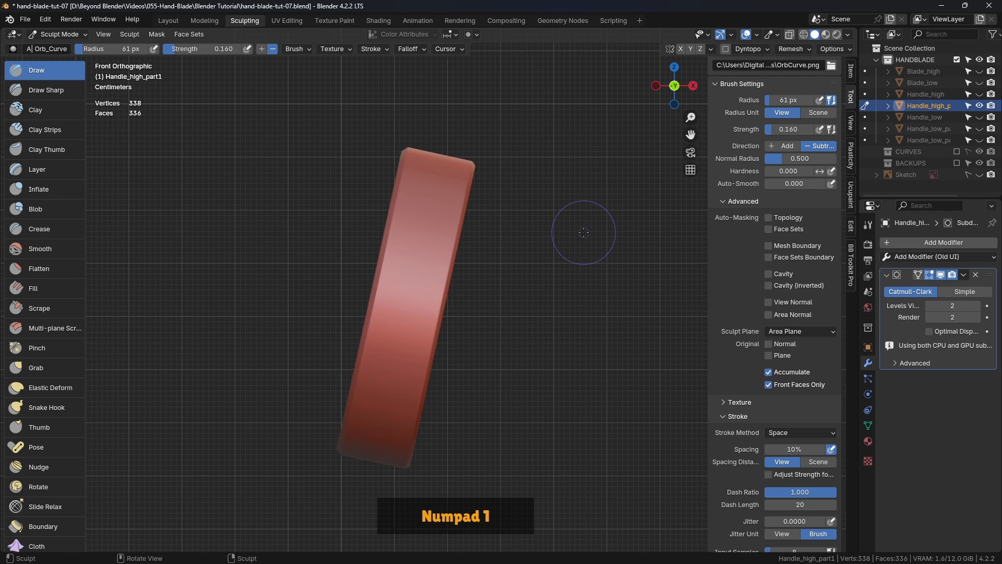
key("r")
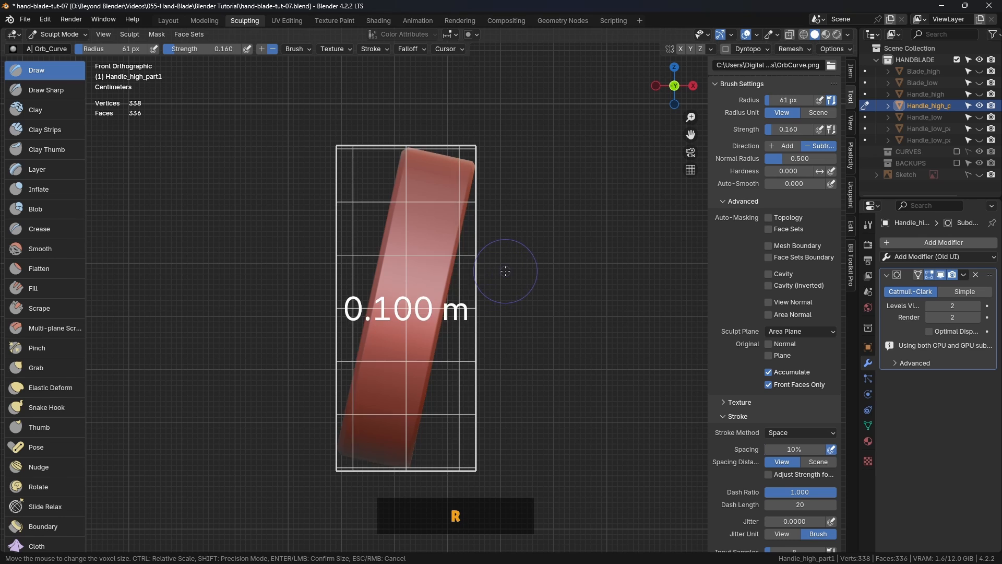
key("shift")
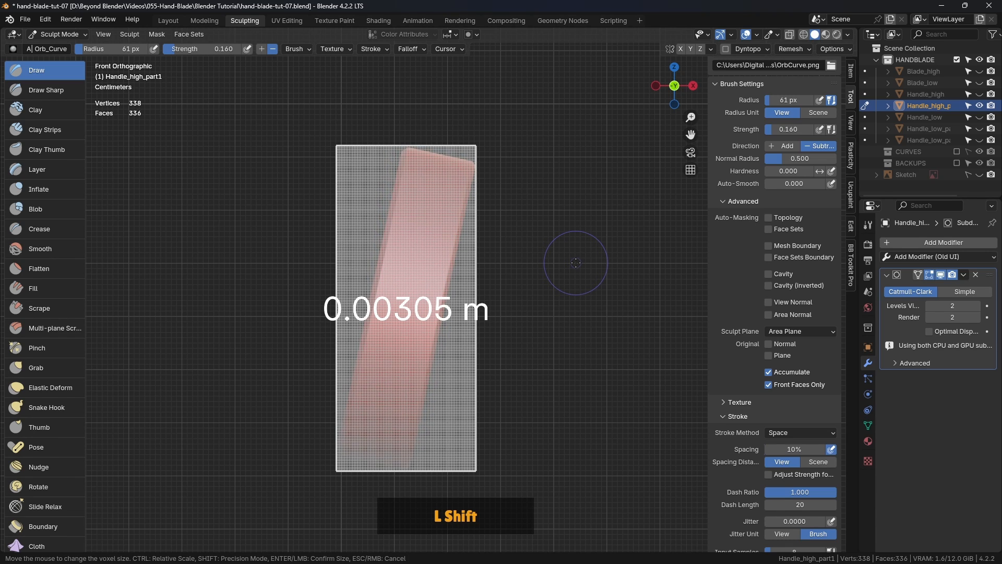
left_click(576, 263, "shift")
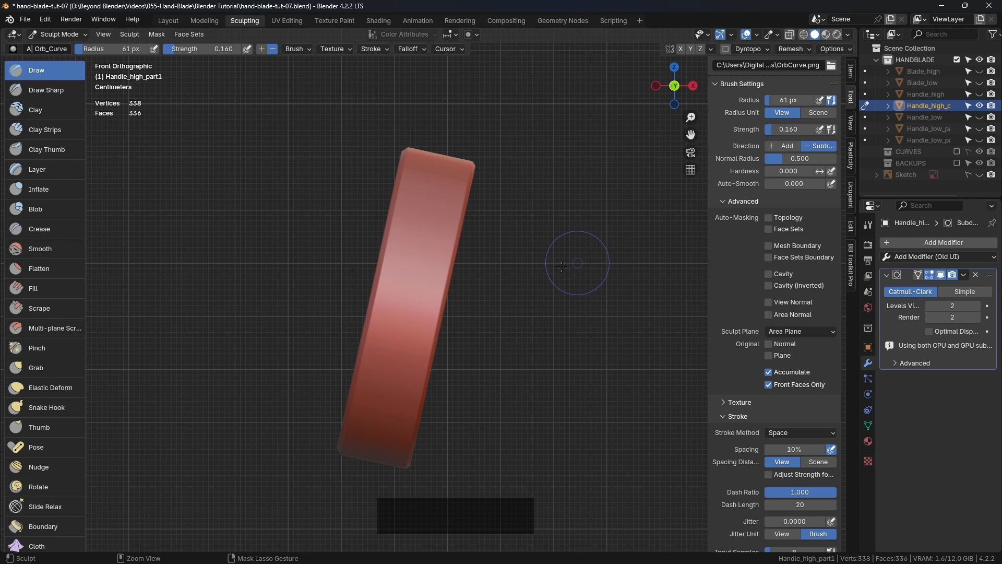
Step: Try a voxel remesh of the collar with its Subdivision modifier unapplied, and undo it
key("ctrl+r")
middle_click_drag(425, 273, 530, 290)
key("ctrl+z")
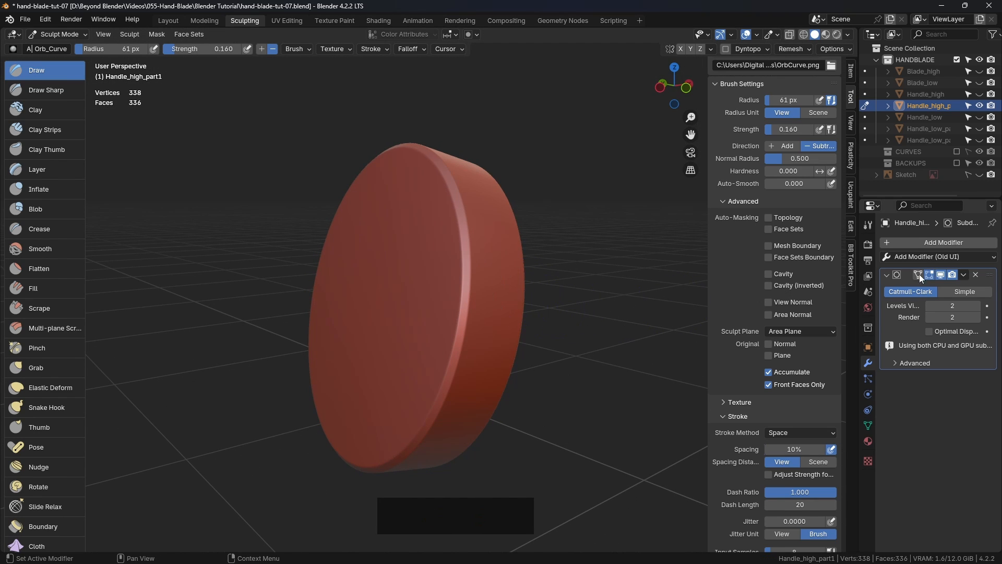
Step: Apply the collar's Subdivision modifier and voxel-remesh the mesh at a voxel size of 0.00305 m
left_click(965, 274)
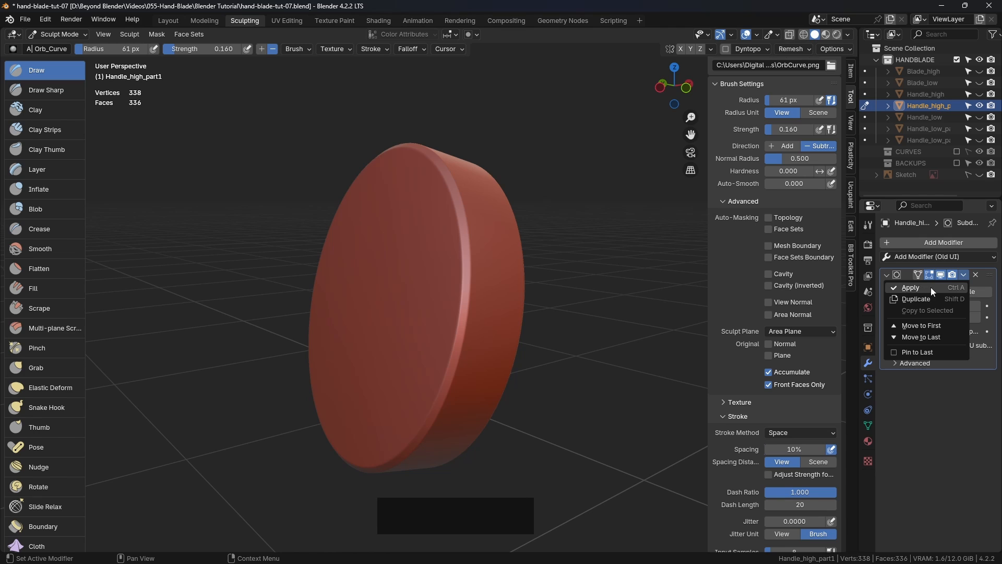
left_click(921, 287)
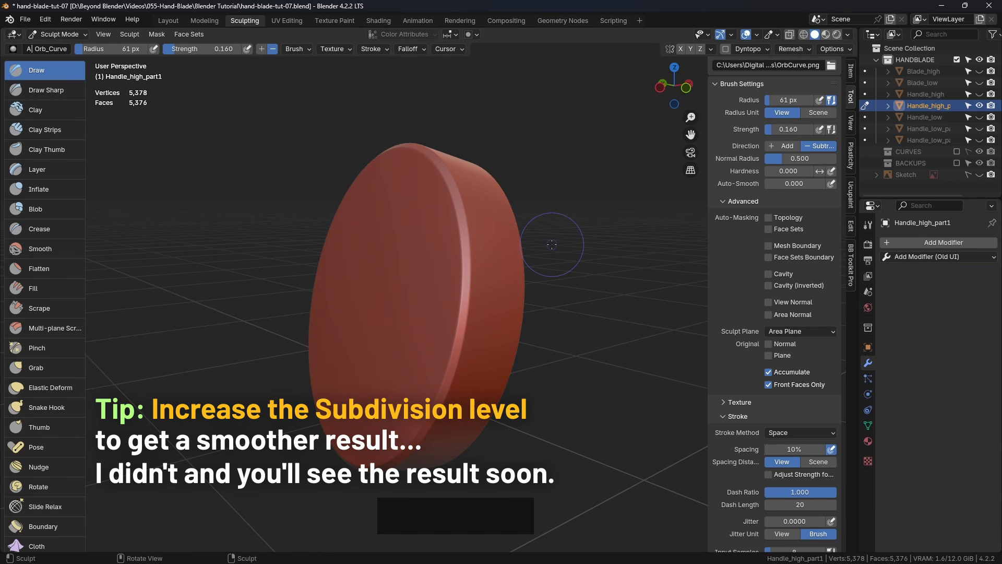
key("r")
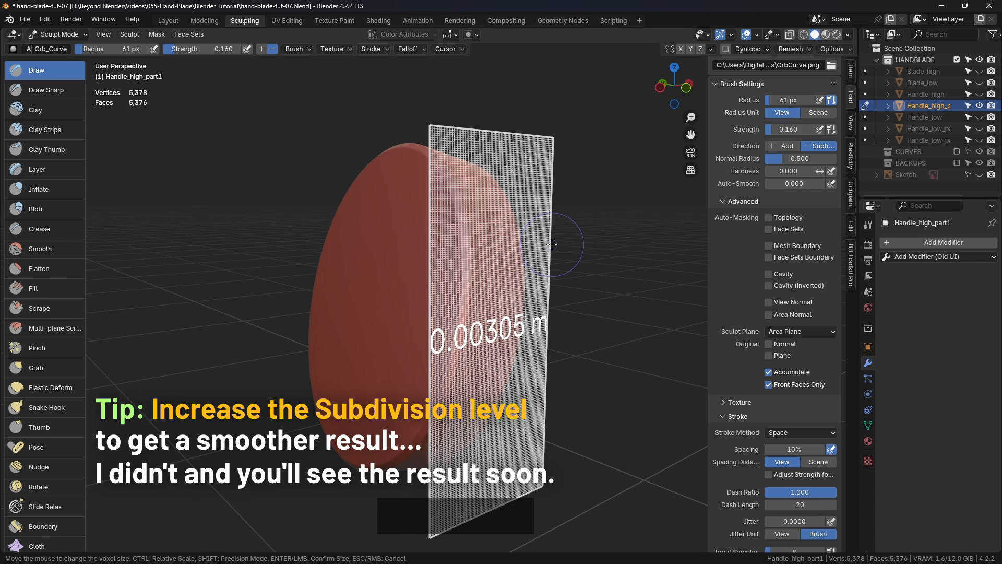
left_click(556, 244)
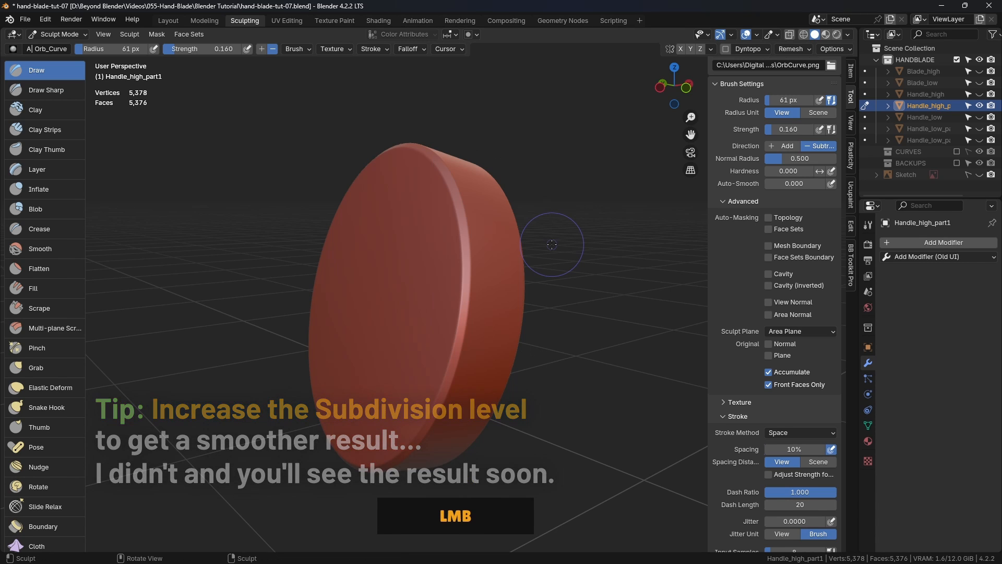
key("ctrl+r")
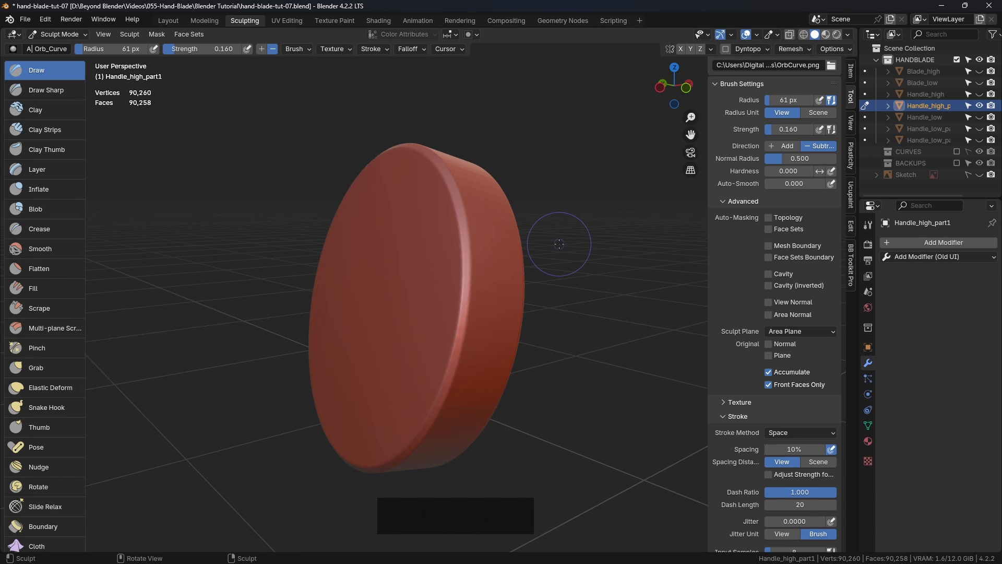
Step: Soften the remeshed collar's rims with the Smooth mesh filter and undo the last filter pass
mouse_move(543, 252)
middle_mouse_down()
mouse_move(458, 268)
mouse_move(412, 224)
mouse_move(433, 193)
mouse_move(432, 239)
middle_mouse_up()
scroll(458, 268, "up", 3)
scroll(407, 234, "down", 3)
scroll(411, 206, "up", 4)
middle_click_drag(432, 240, 501, 245)
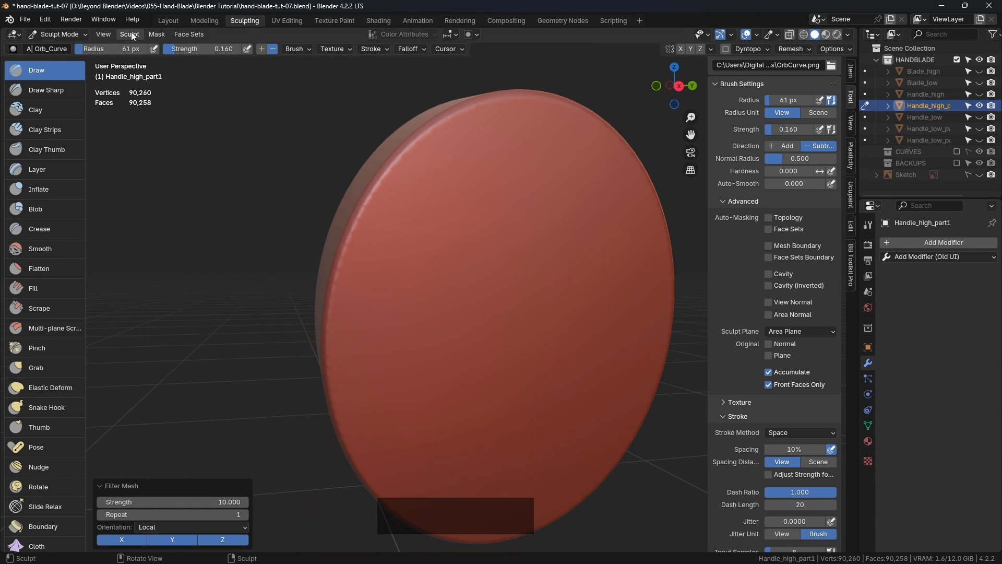
left_click(128, 34)
left_click(162, 209)
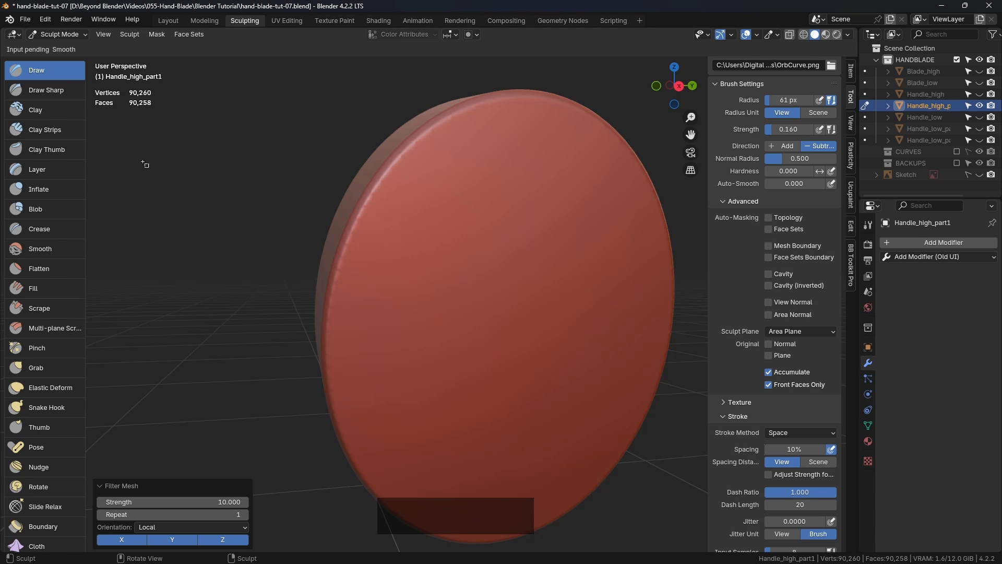
mouse_move(144, 164)
left_mouse_down()
mouse_move(240, 162)
mouse_move(173, 166)
mouse_move(207, 170)
left_mouse_up()
middle_click_drag(308, 186, 487, 294)
key("ctrl+z")
scroll(476, 290, "down", 2)
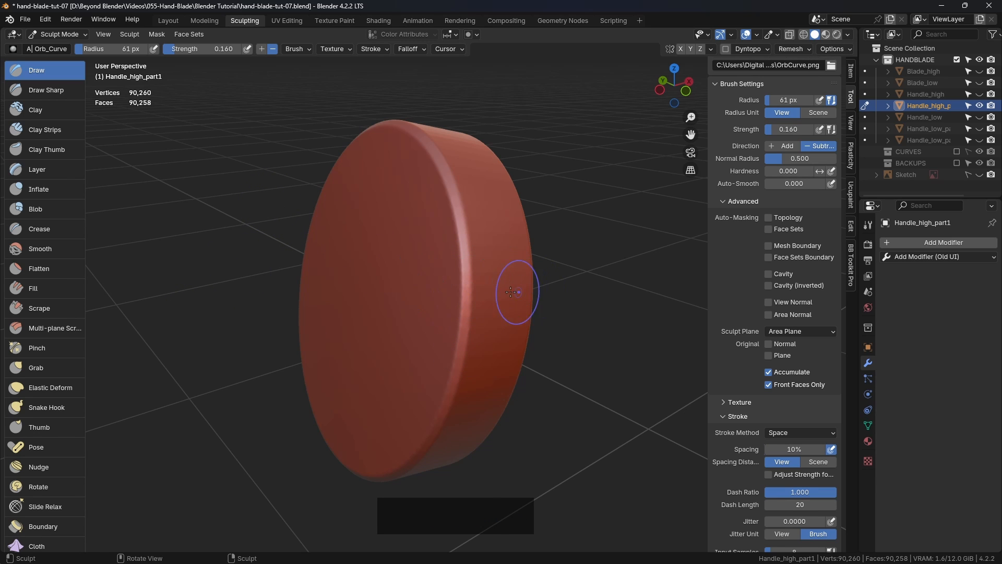
Step: Examine the brushes available for the Draw tool in the brush library
middle_click_drag(469, 294, 479, 265)
scroll(460, 295, "up", 1)
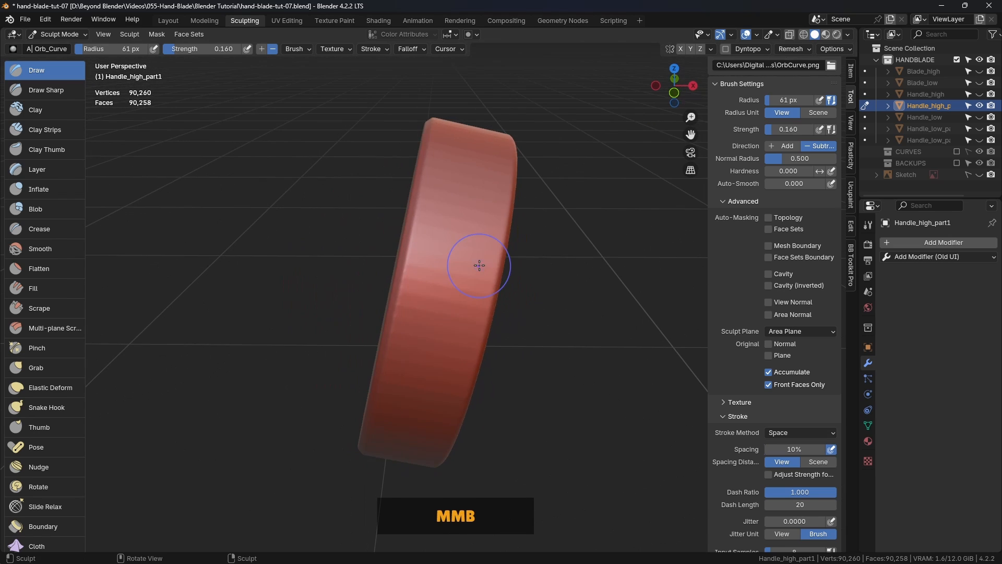
scroll(763, 187, "up", 6)
left_click(762, 182)
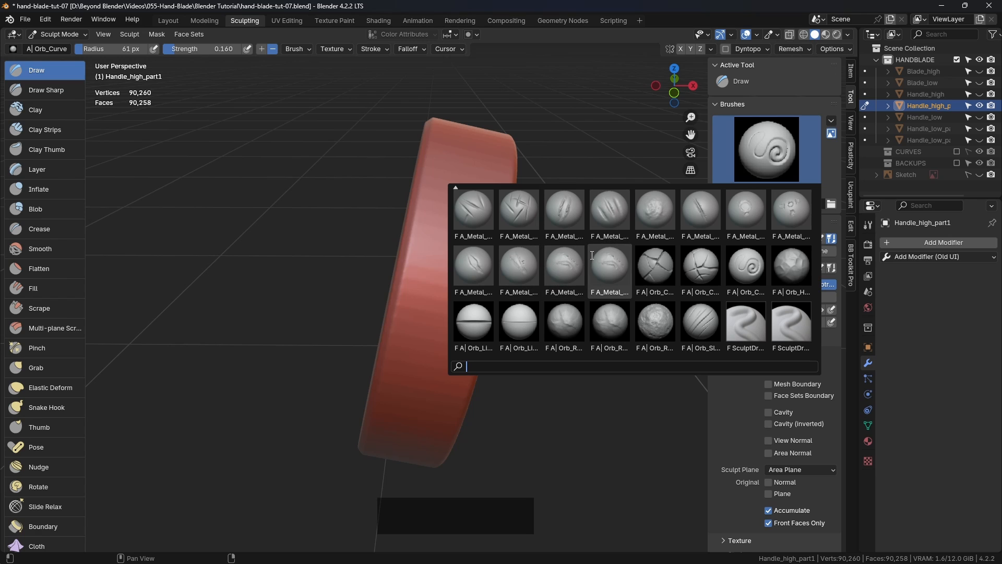
scroll(637, 227, "up", 1)
scroll(637, 227, "up", 3)
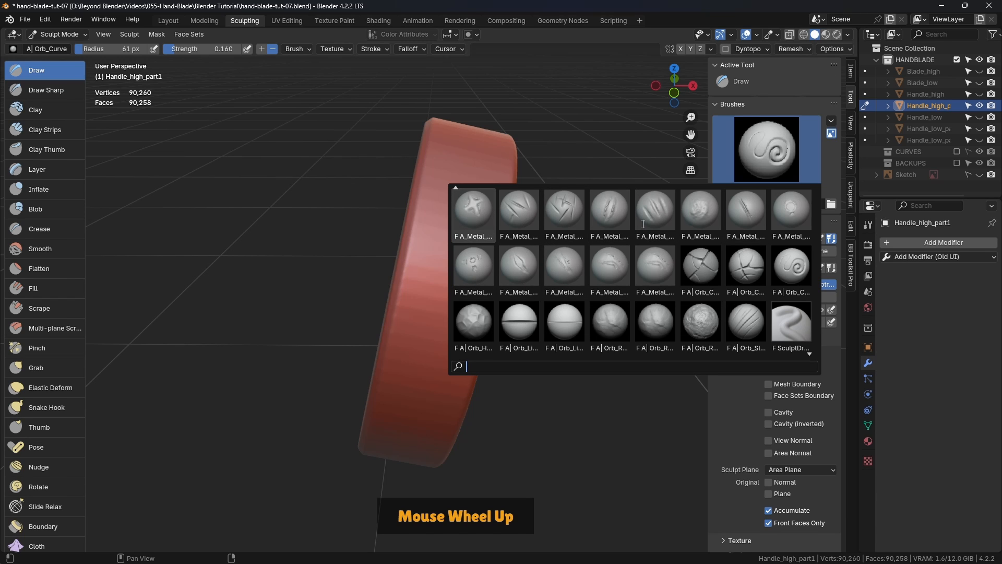
scroll(651, 239, "down", 1)
scroll(651, 241, "down", 6)
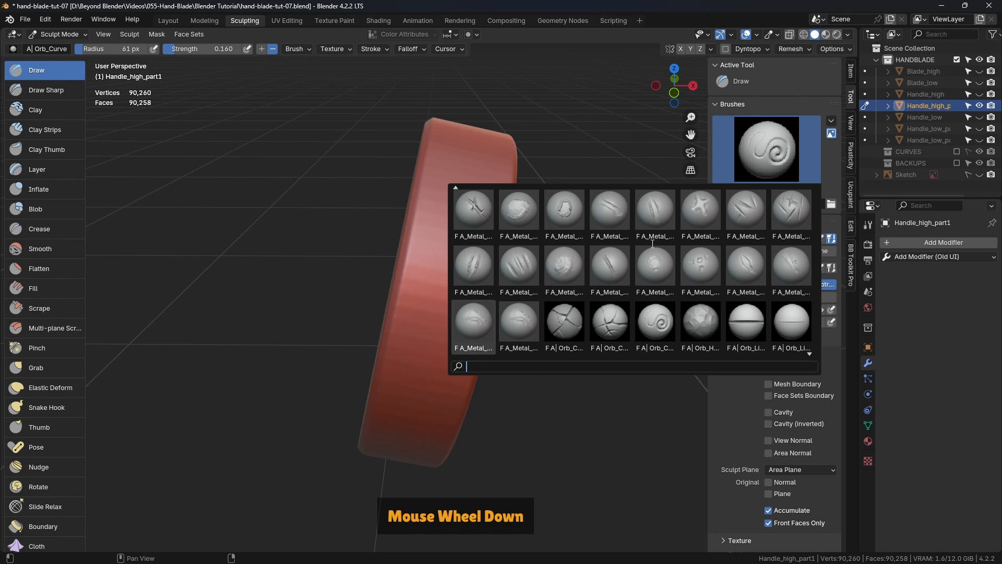
scroll(616, 277, "down", 4)
scroll(617, 326, "down", 4)
scroll(616, 325, "down", 3)
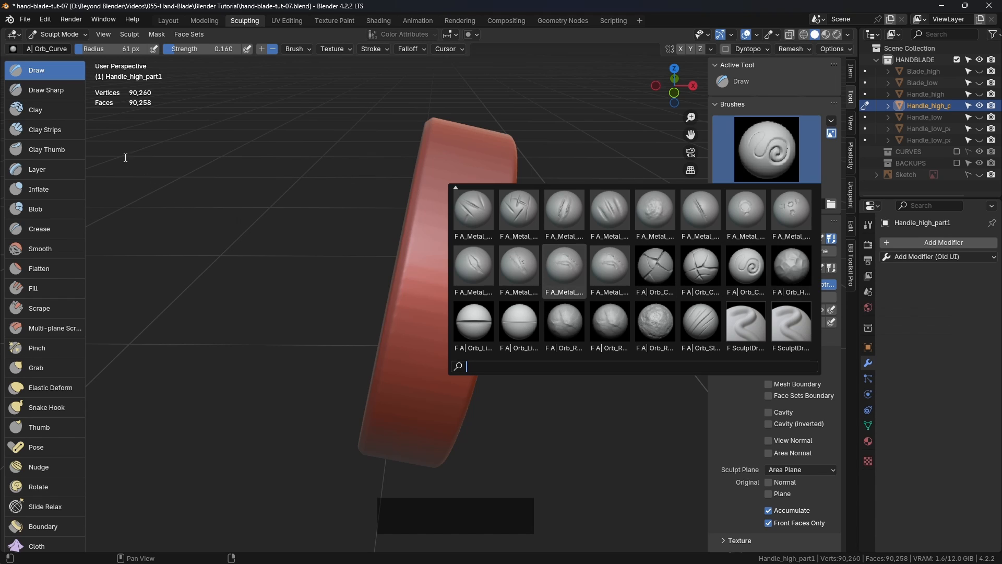
Step: Activate Clay Strips with the Orb_Slash_clean brush and review its advanced and stroke settings
left_click(61, 127)
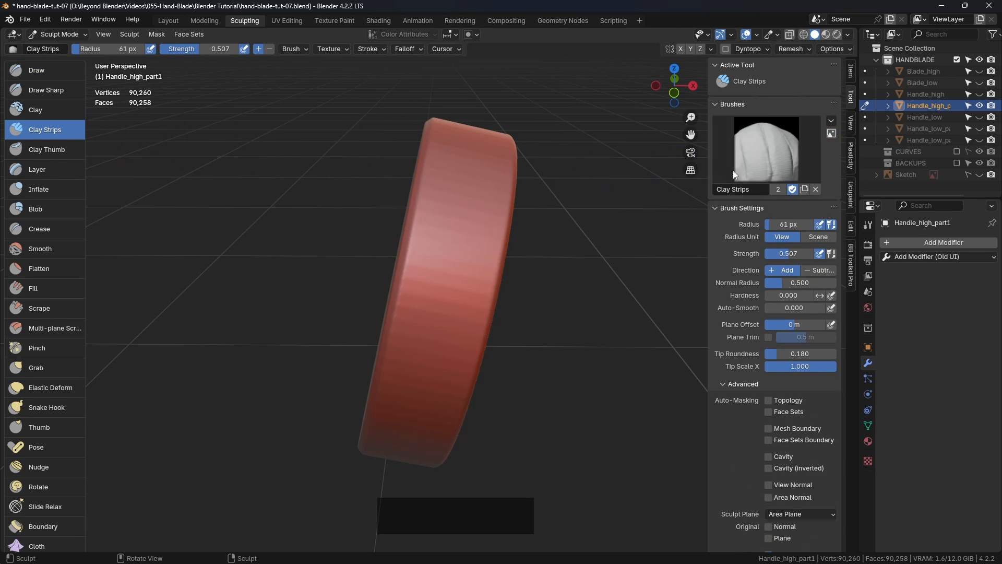
left_click(783, 154)
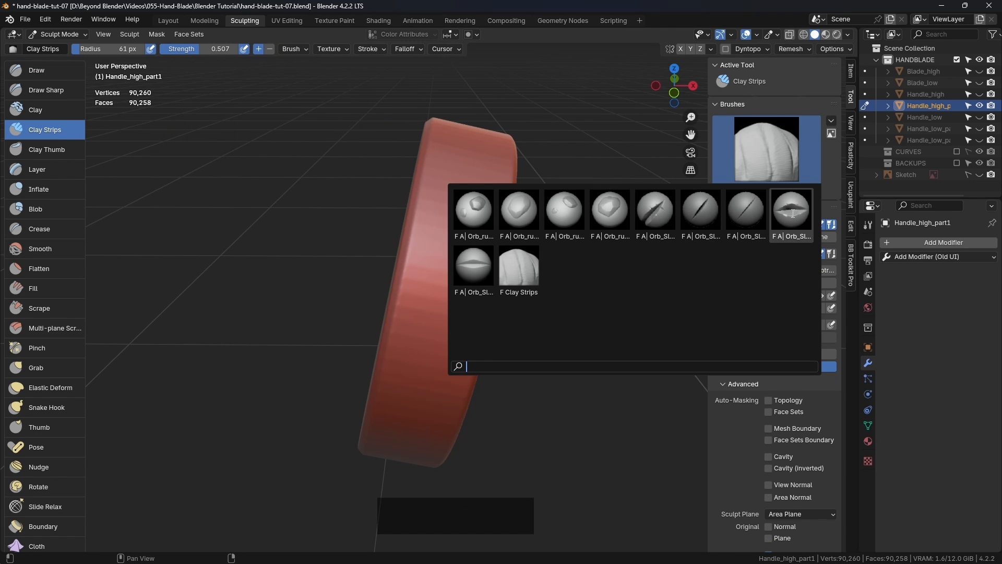
left_click(474, 263)
middle_click_drag(503, 264, 470, 261)
scroll(470, 261, "up", 2)
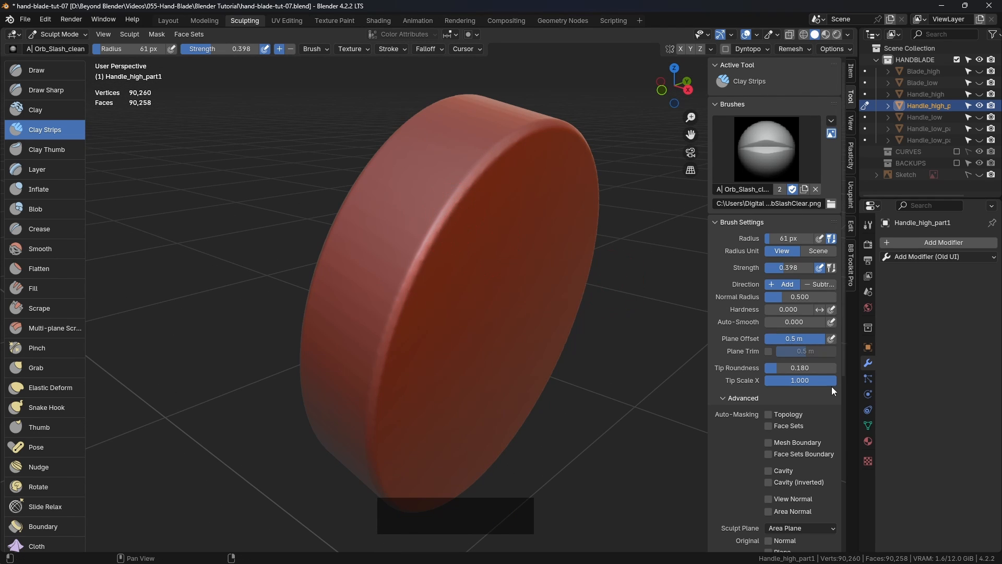
scroll(804, 418, "down", 4)
scroll(796, 439, "down", 2)
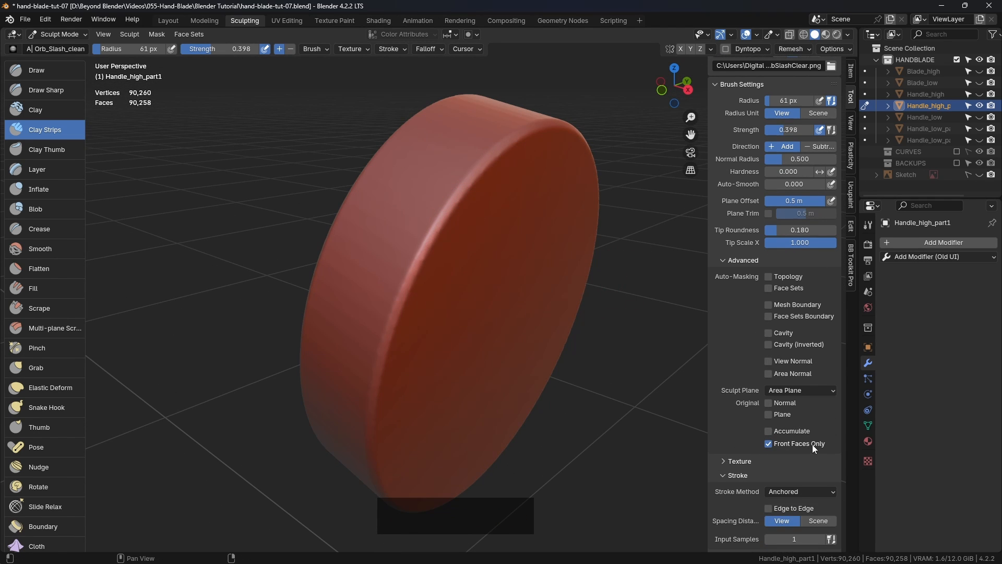
middle_click_drag(519, 242, 577, 313, "shift")
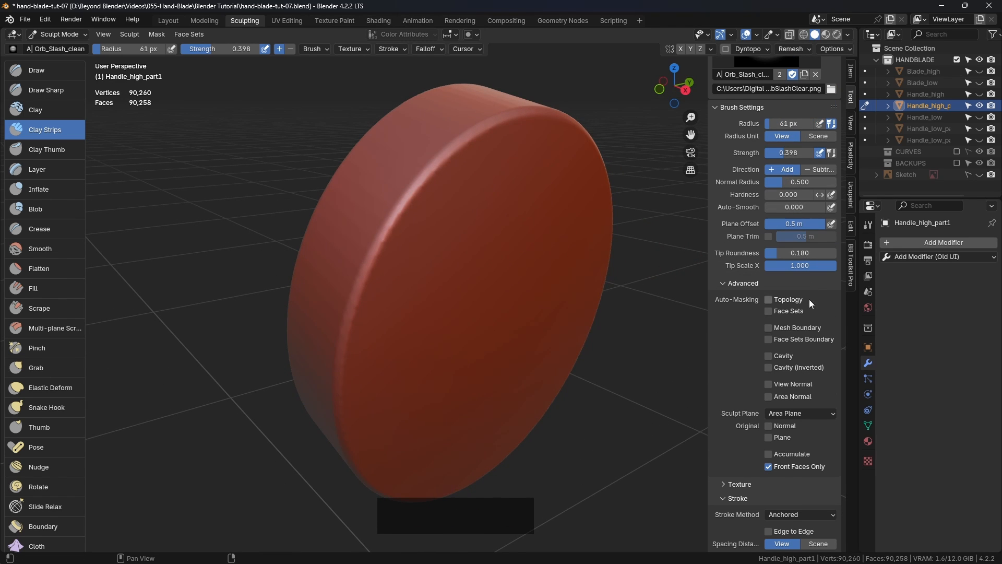
scroll(809, 313, "down", 5)
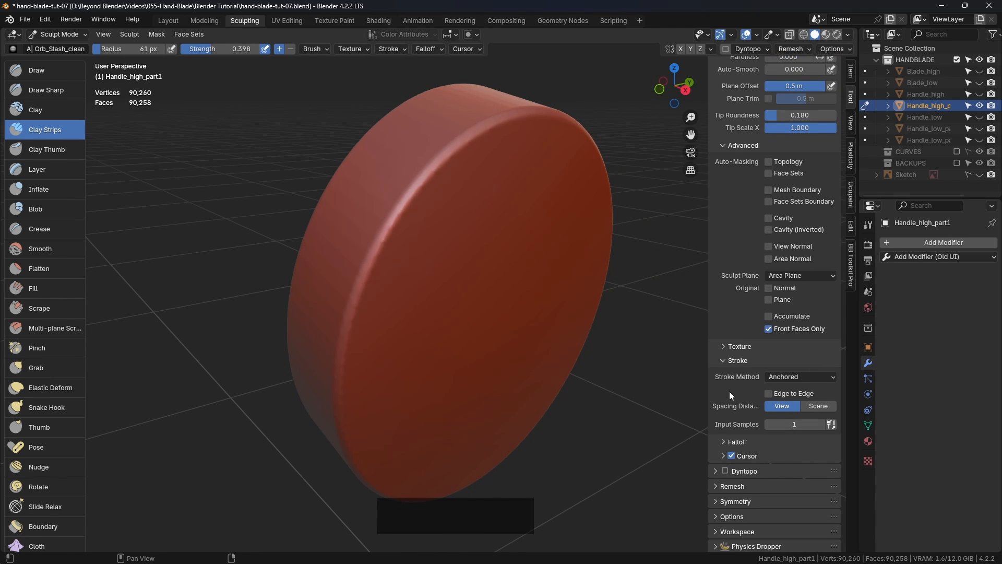
Step: Try stamping a slash dent across the collar's rim, and undo the stamp
middle_click_drag(451, 215, 483, 244)
scroll(477, 250, "up", 3)
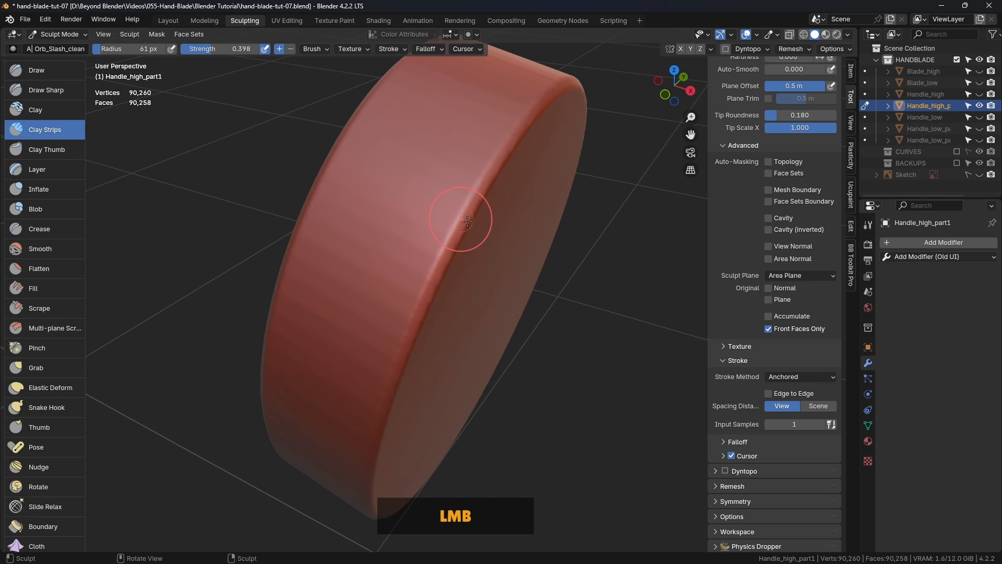
left_click_drag(467, 220, 481, 231)
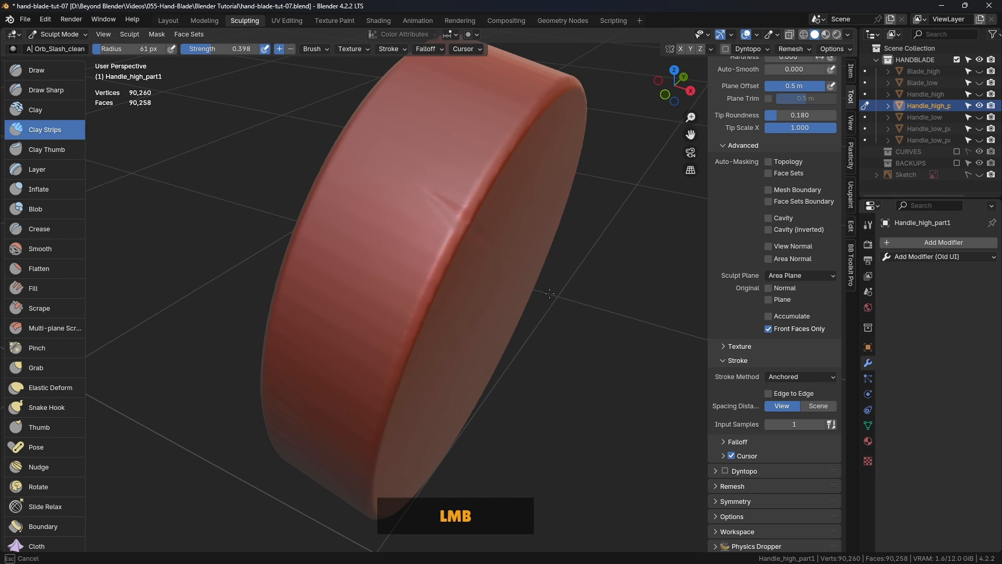
left_click_drag(545, 319, 545, 320)
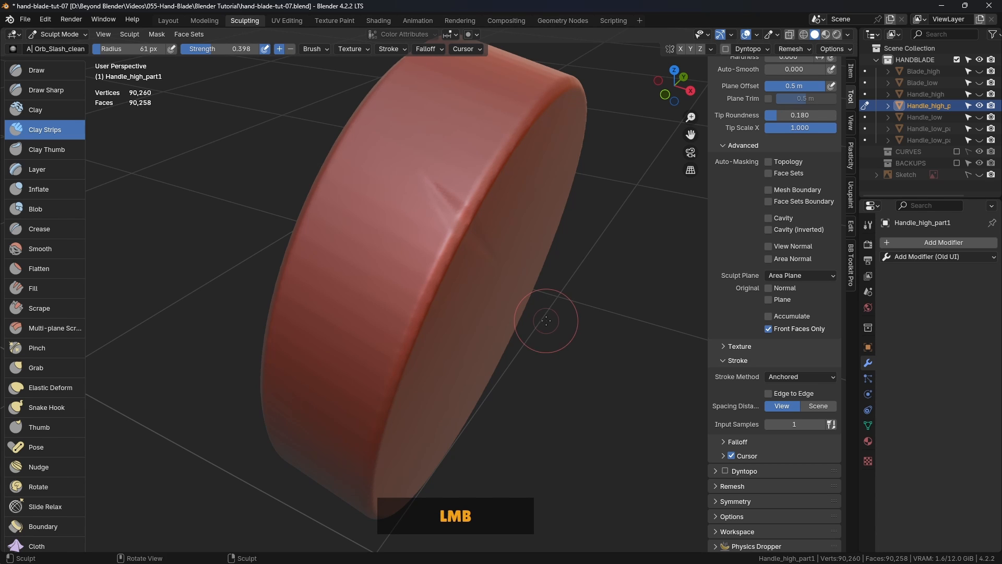
mouse_move(545, 320)
middle_mouse_down()
mouse_move(444, 287)
mouse_move(521, 309)
mouse_move(521, 287)
middle_mouse_up()
key("ctrl+z")
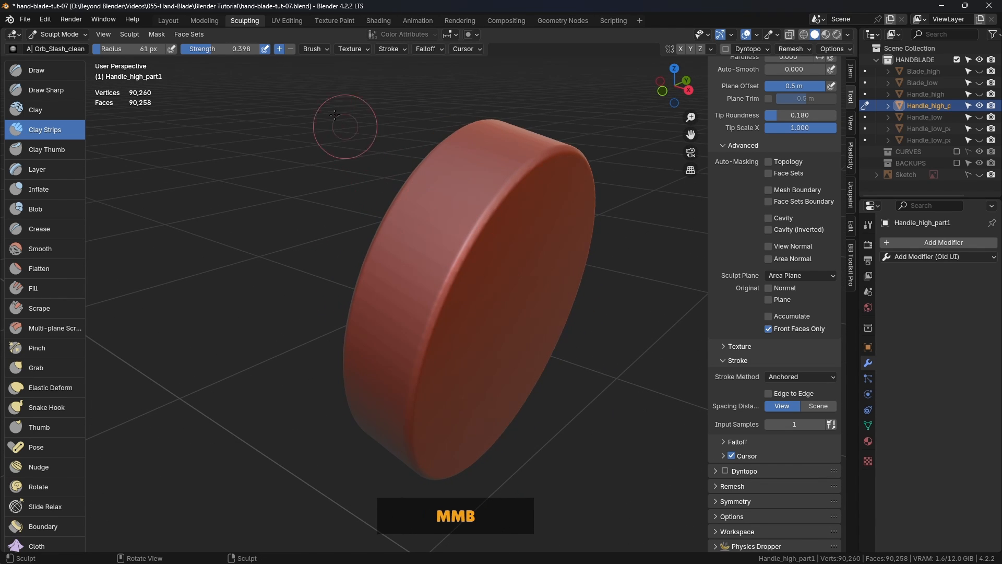
Step: Stamp a slash dent on the collar's rim at brush strength 0.470, and undo the extra stamp on the opposite rim
left_click(229, 50)
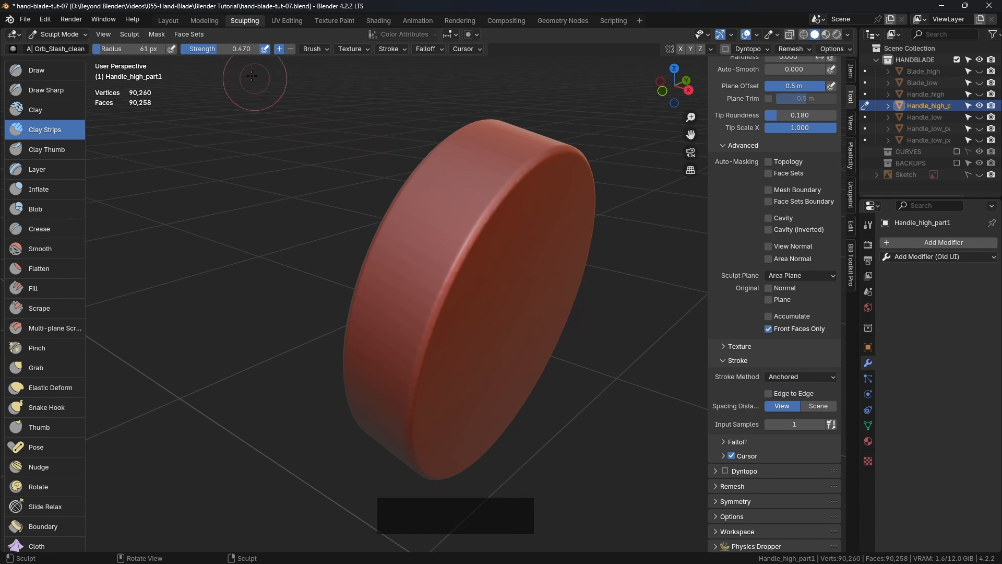
left_click_drag(487, 230, 497, 235)
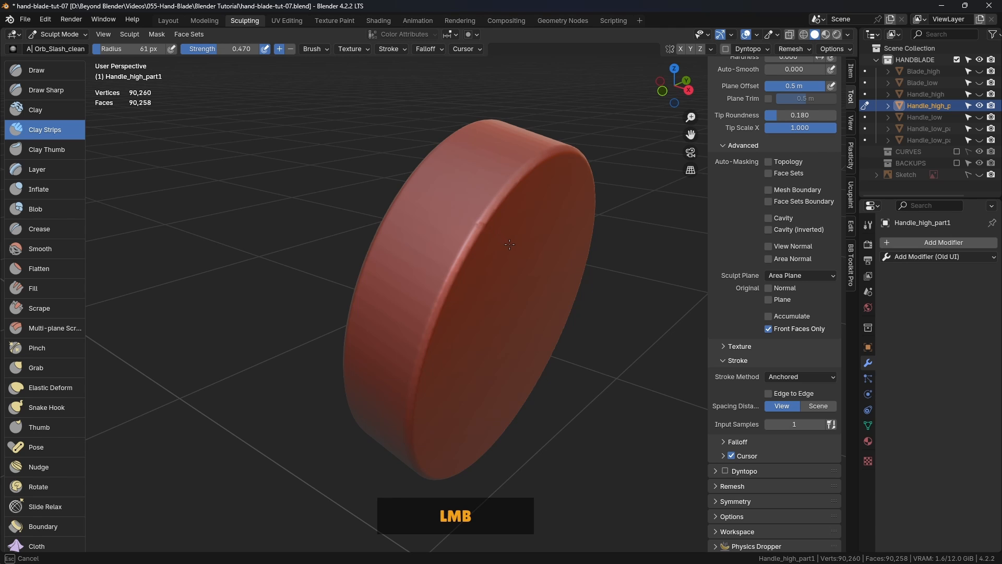
mouse_move(527, 257)
middle_mouse_down()
mouse_move(517, 253)
mouse_move(632, 261)
mouse_move(488, 354)
mouse_move(393, 250)
mouse_move(447, 286)
mouse_move(476, 336)
mouse_move(520, 268)
middle_mouse_up()
scroll(517, 253, "up", 2)
scroll(487, 353, "down", 2)
scroll(447, 286, "down", 2)
scroll(497, 313, "up", 2)
middle_click_drag(496, 313, 501, 324)
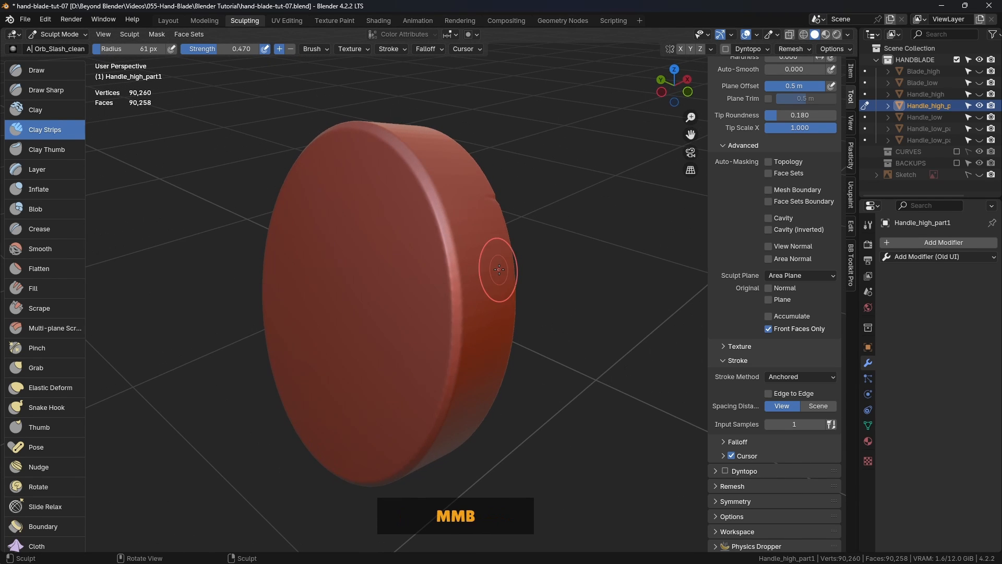
left_click_drag(458, 298, 472, 307)
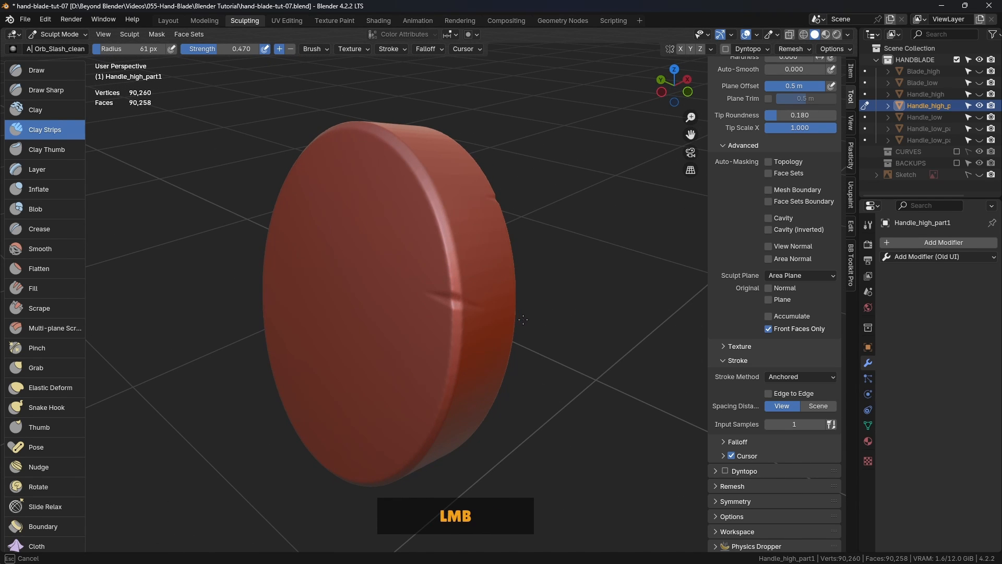
key("ctrl+z")
Step: Stamp several slash dents of varying size and angle across the collar's outer band, working around from the front side
middle_click_drag(425, 324, 407, 314)
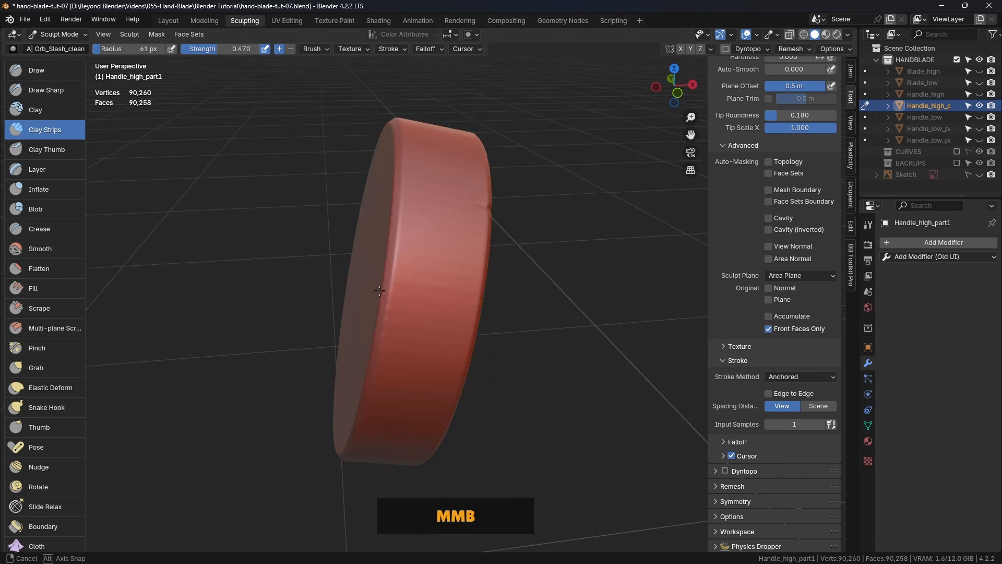
scroll(406, 311, "down", 2)
key("KP_1")
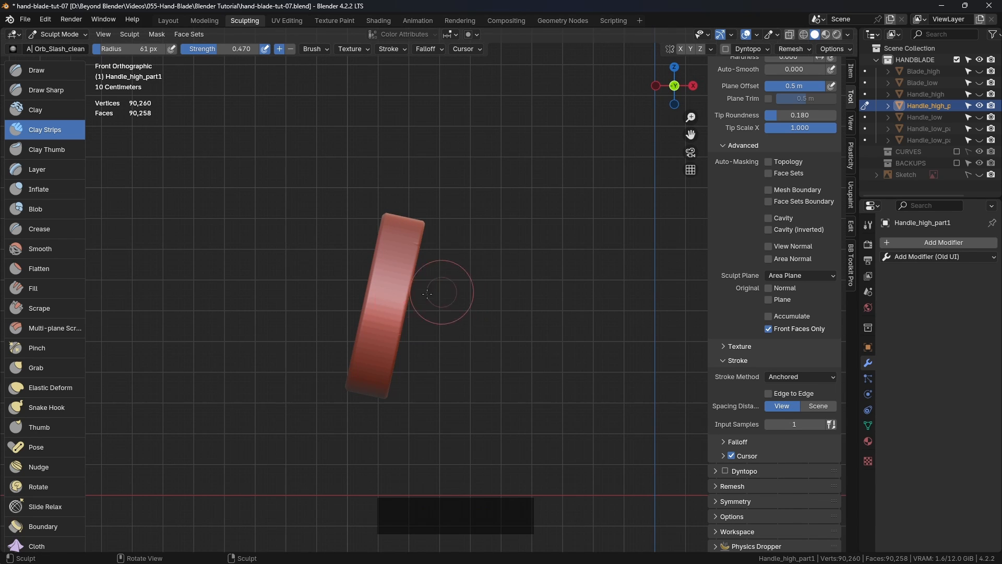
scroll(360, 294, "up", 2)
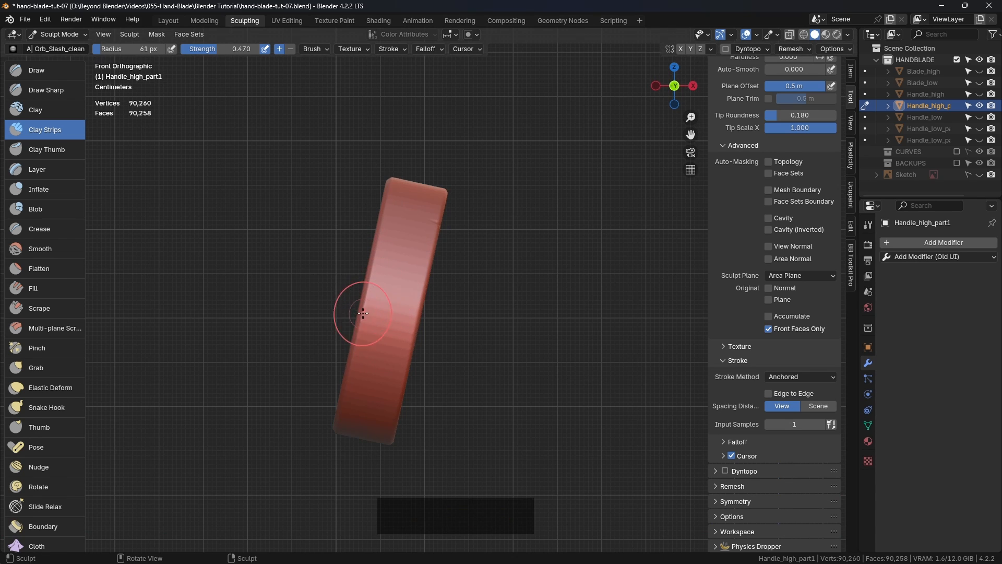
scroll(379, 304, "up", 2)
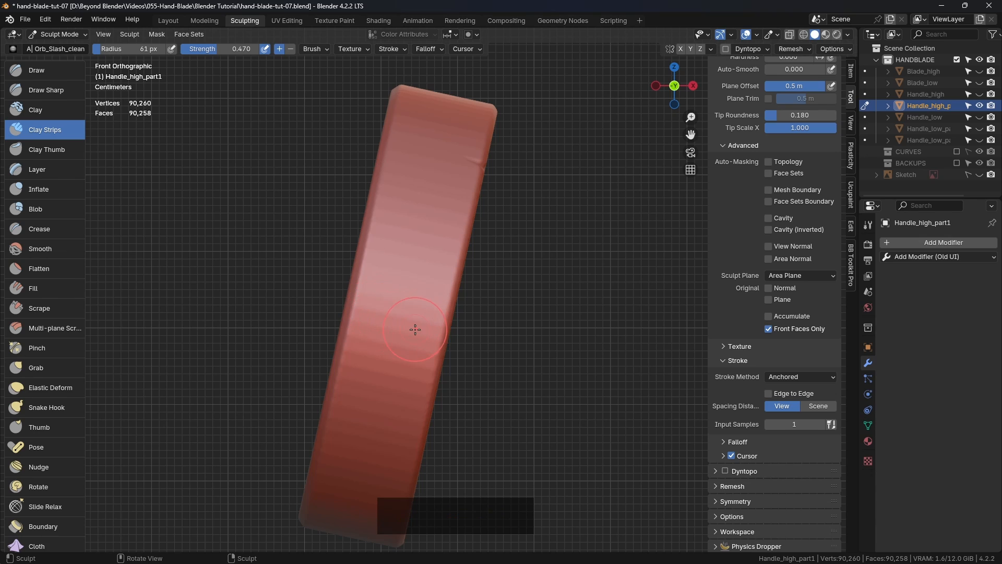
left_click_drag(420, 264, 435, 273)
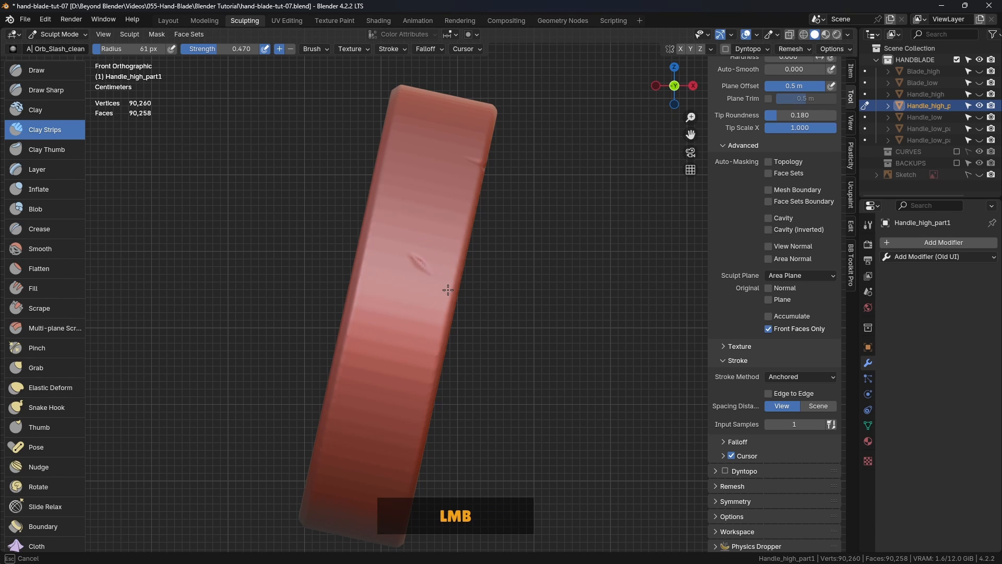
mouse_move(468, 308)
left_mouse_down()
mouse_move(467, 322)
mouse_move(481, 317)
left_mouse_up()
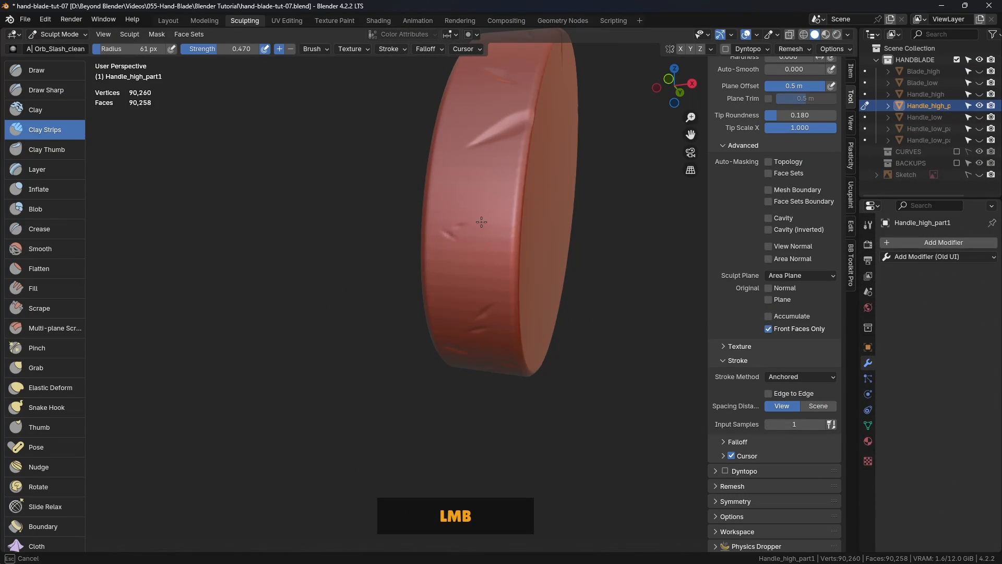
mouse_move(482, 222)
left_mouse_down()
mouse_move(467, 218)
mouse_move(584, 241)
left_mouse_up()
scroll(563, 313, "down", 3)
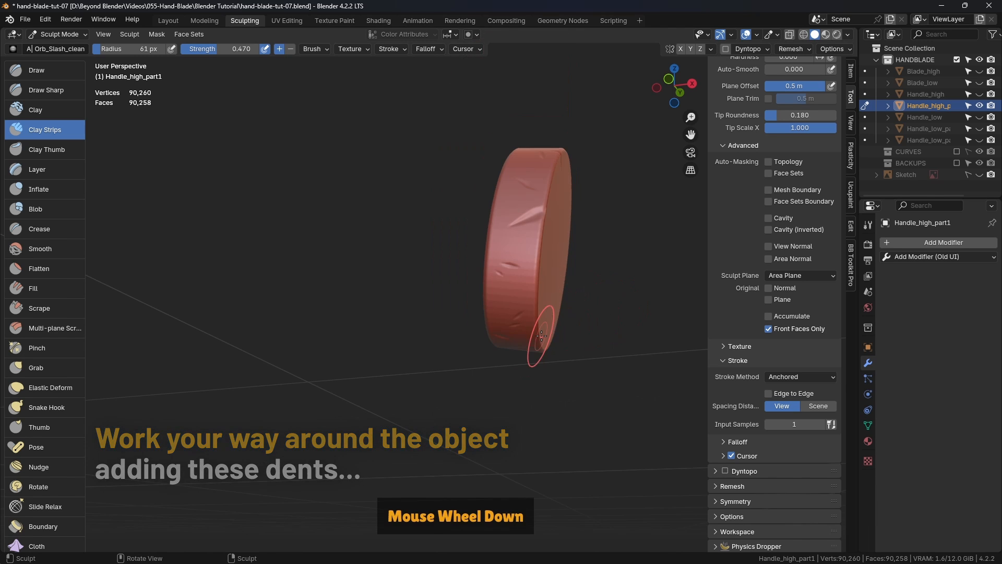
Step: Switch to the Orb_rubble_04 brush and set its direction to Subtract
mouse_move(537, 331)
middle_mouse_down()
mouse_move(515, 349)
mouse_move(472, 326)
mouse_move(436, 327)
mouse_move(480, 371)
mouse_move(501, 353)
middle_mouse_up()
scroll(791, 217, "up", 10)
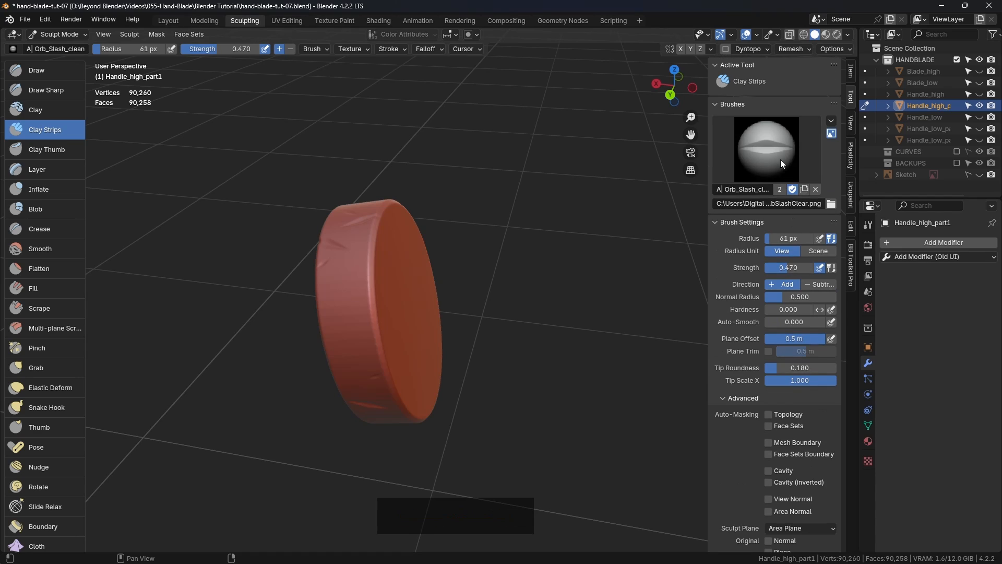
left_click(781, 157)
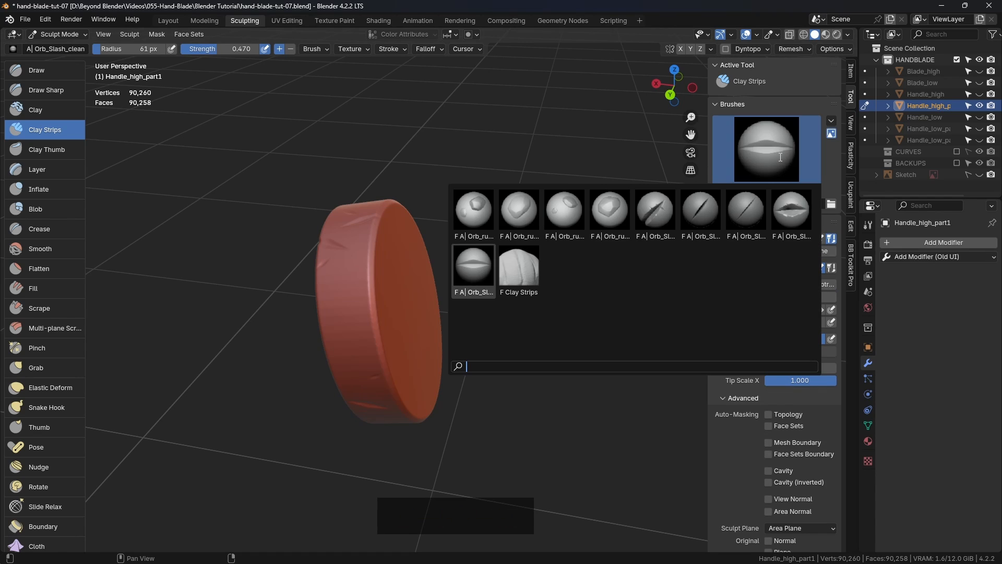
left_click(611, 210)
middle_click_drag(563, 262, 516, 259, "shift")
scroll(517, 259, "up", 3)
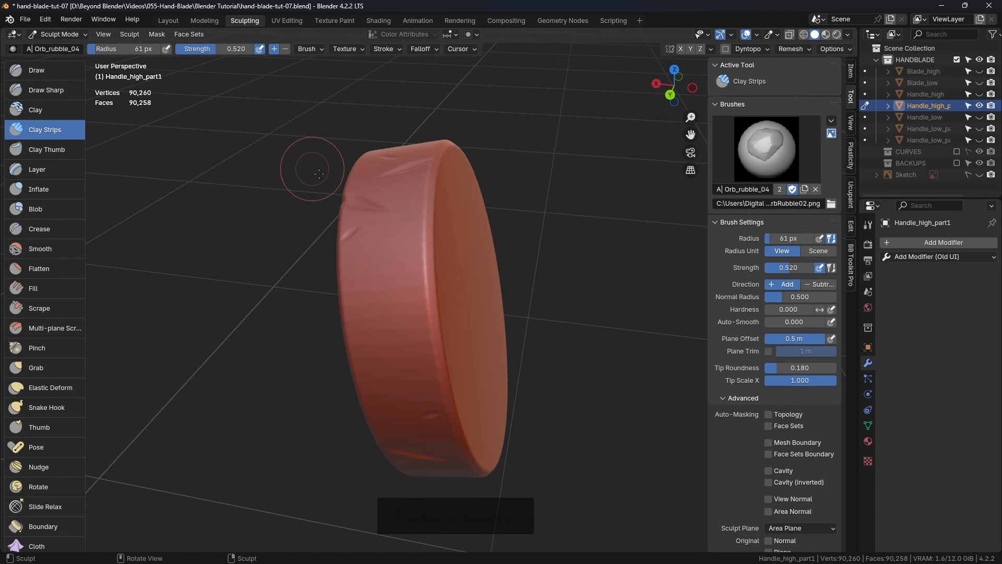
middle_click_drag(327, 85, 344, 73)
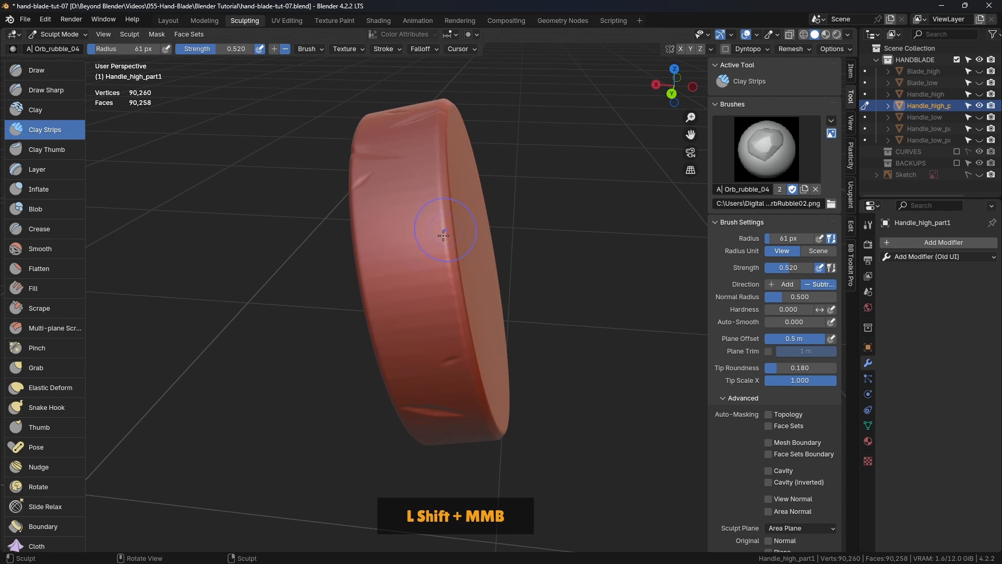
Step: Try stamping a rubble dent on the collar's outer band, and undo the stamp
left_click(419, 265)
middle_click_drag(442, 264, 413, 268)
key("ctrl+z")
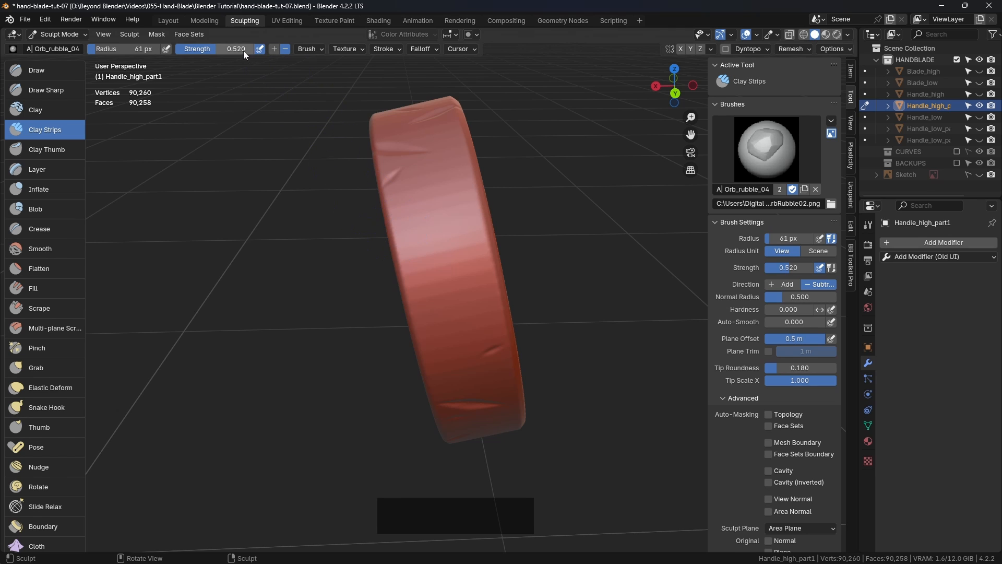
middle_click_drag(328, 150, 274, 151)
left_click_drag(344, 247, 321, 247)
middle_click_drag(357, 247, 468, 241)
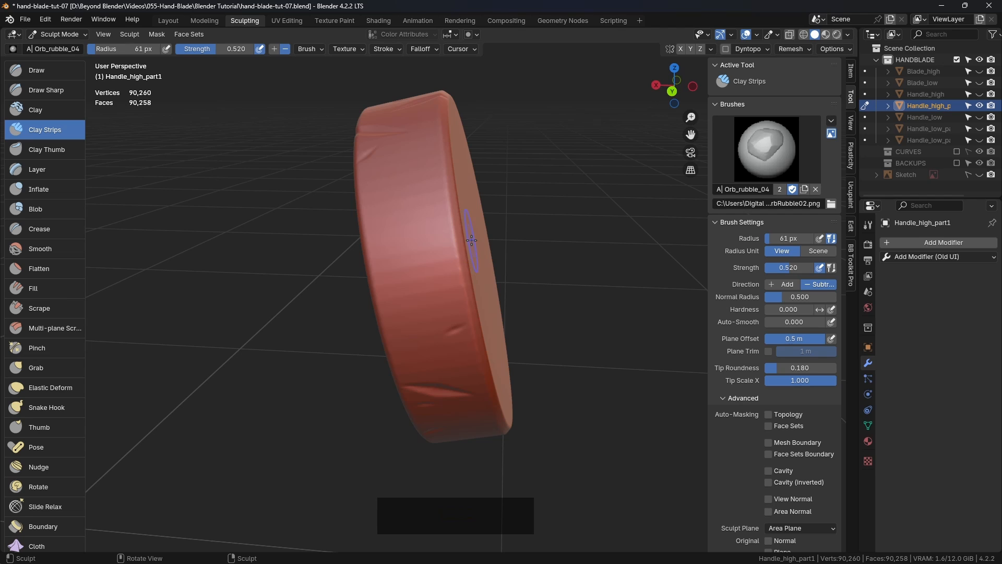
Step: Compare the collar with the Sketch reference image in front view, and hide the sketch again
key("KP_1")
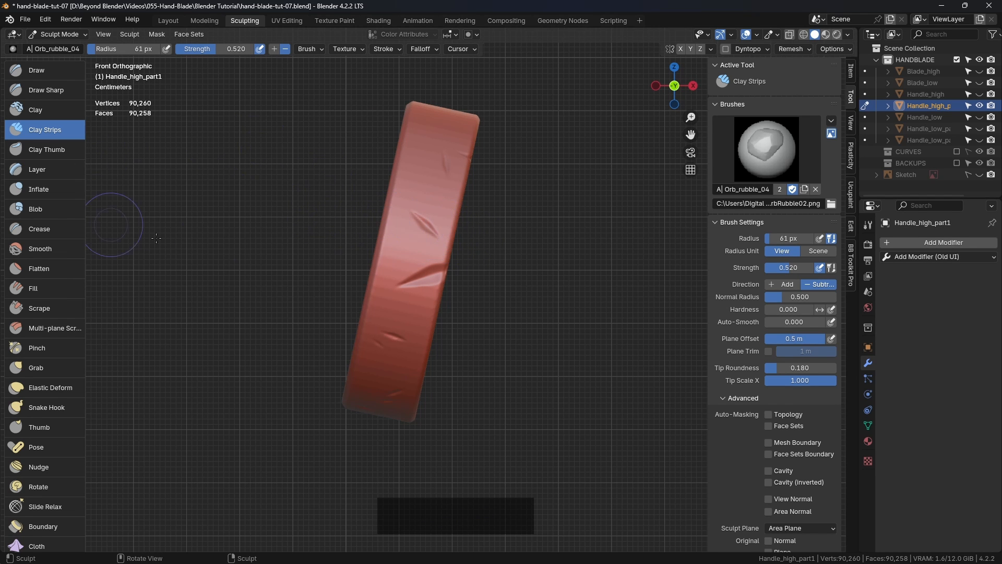
left_click(979, 174)
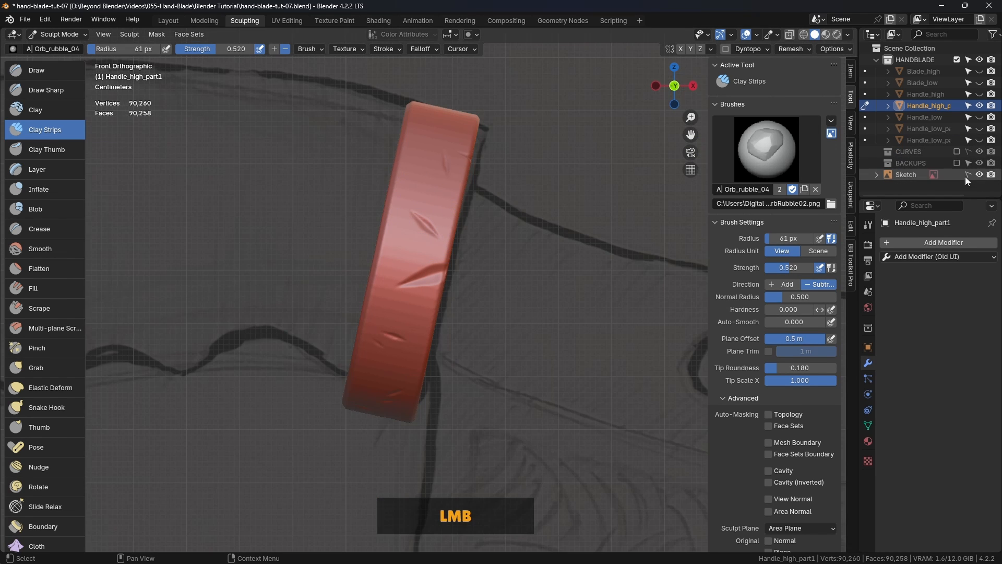
scroll(511, 273, "down", 2)
scroll(512, 272, "down", 3)
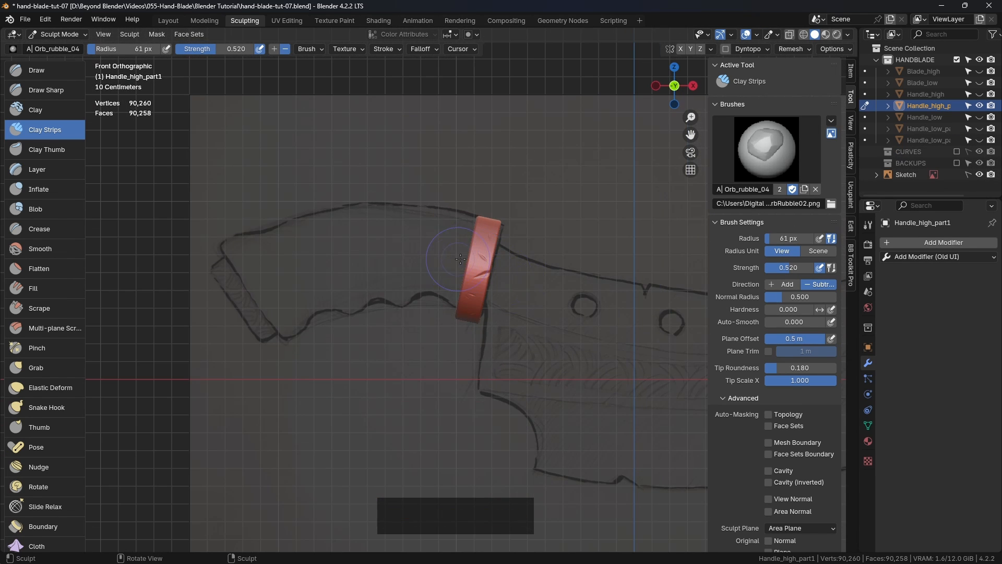
left_click(979, 175)
scroll(511, 292, "up", 3)
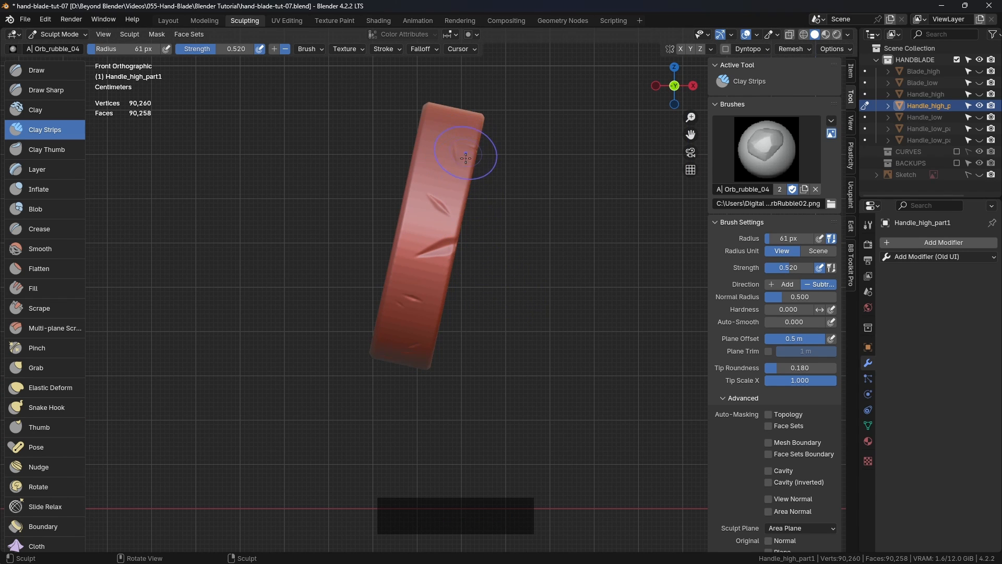
Step: Stamp subtractive Orb_rubble_04 dents along the rim of the collar's flat face and on its outer band
scroll(467, 162, "up", 3)
middle_click_drag(474, 223, 515, 212, "shift")
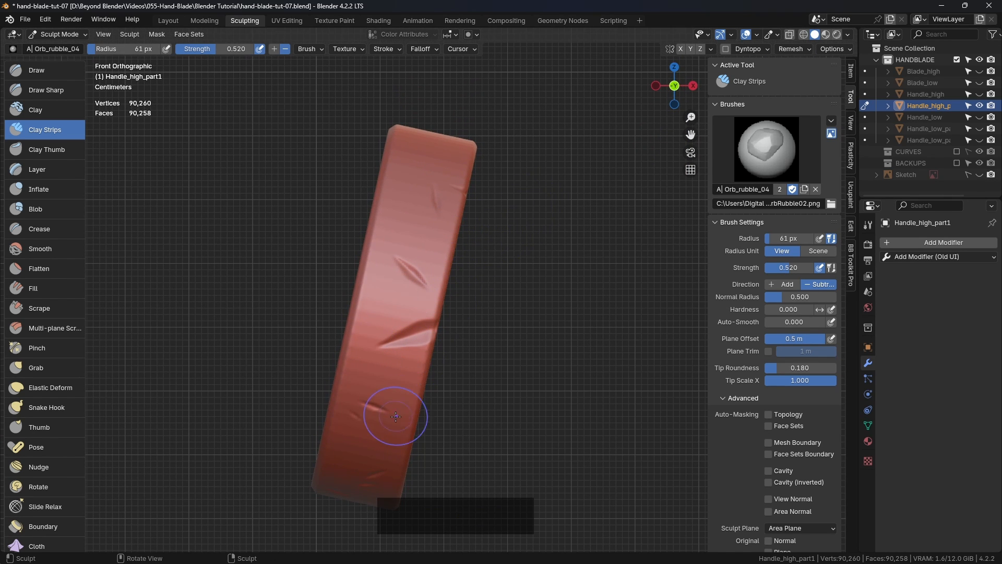
middle_click_drag(511, 305, 475, 230)
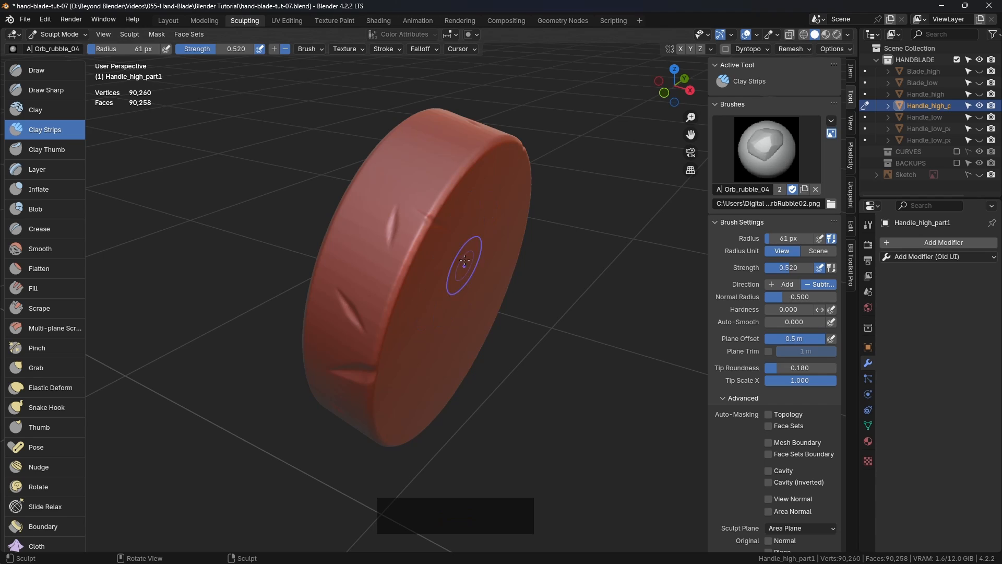
middle_click_drag(468, 280, 476, 174)
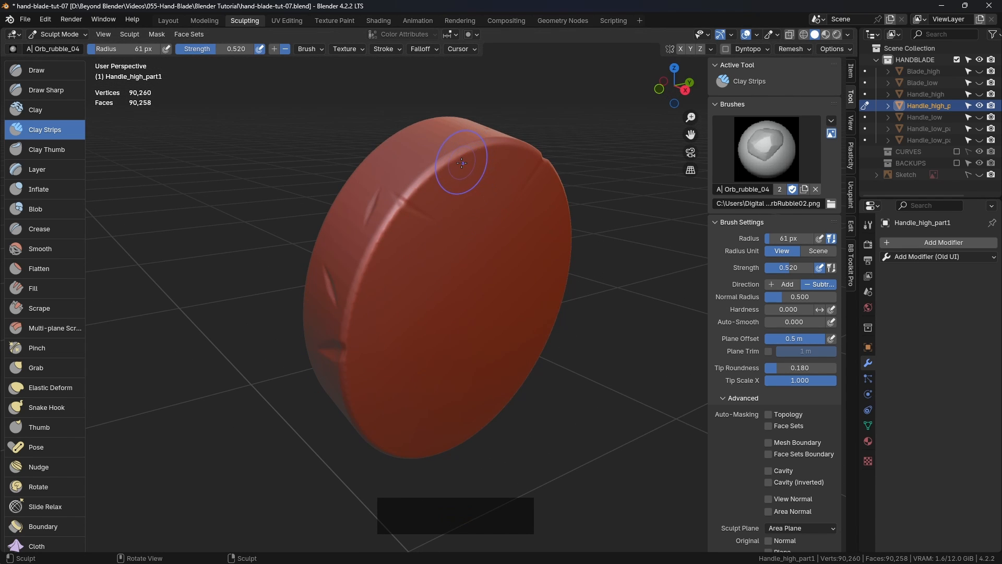
left_click_drag(454, 165, 478, 172)
mouse_move(449, 274)
middle_mouse_down()
mouse_move(407, 266)
mouse_move(442, 264)
middle_mouse_up()
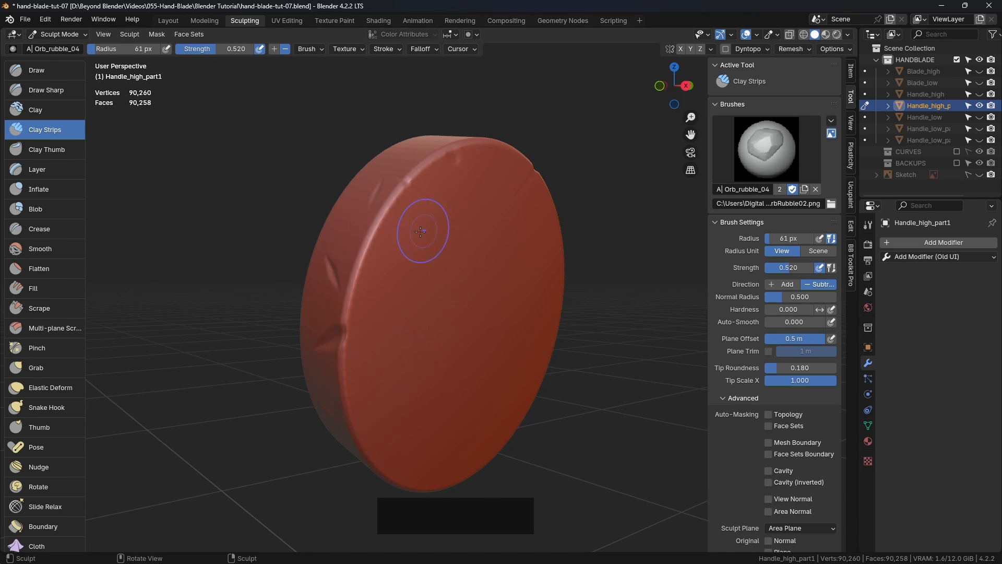
middle_click_drag(425, 228, 457, 199, "shift")
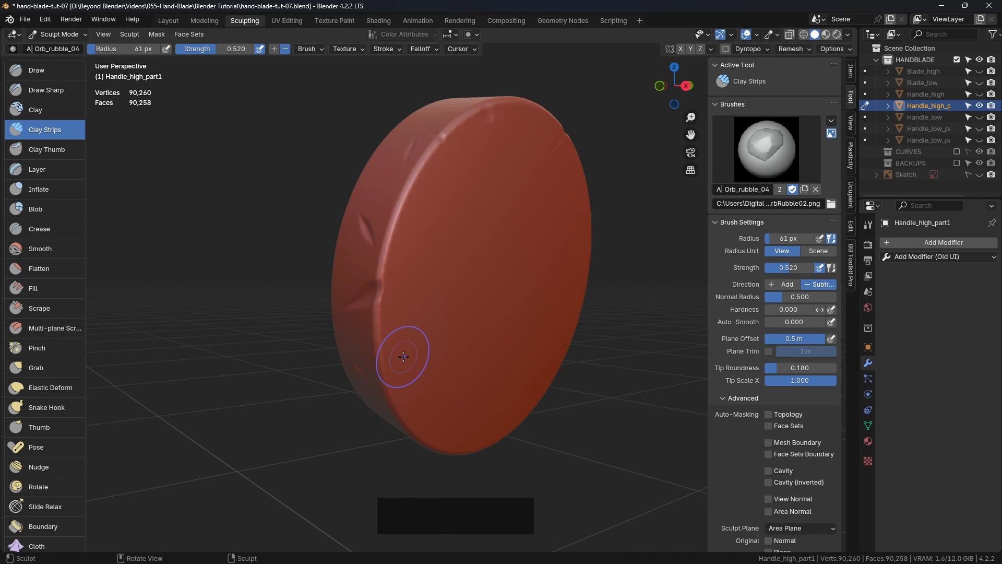
mouse_move(399, 355)
left_mouse_down()
mouse_move(424, 337)
mouse_move(428, 351)
mouse_move(431, 335)
left_mouse_up()
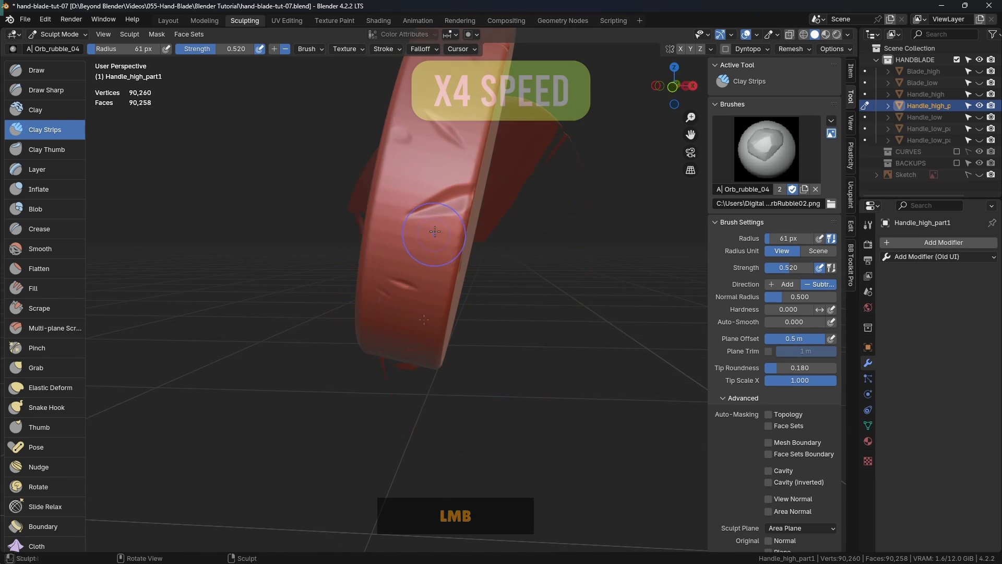
left_click_drag(437, 219, 446, 209, "ctrl")
mouse_move(446, 209)
middle_mouse_down()
mouse_move(505, 219)
mouse_move(477, 304)
middle_mouse_up()
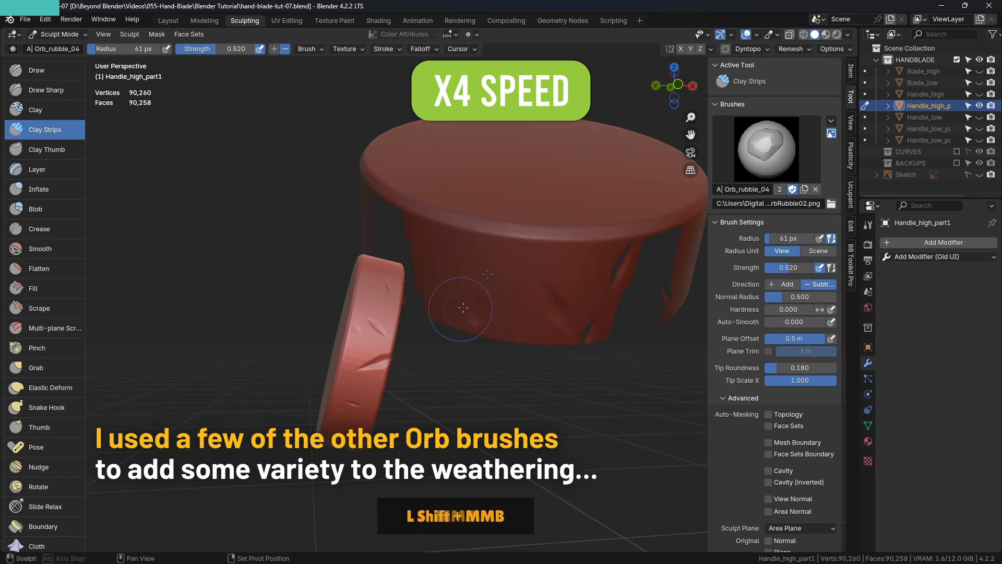
Step: Choose a different Orb brush and stamp more weathering dents around the collar
left_click(767, 149)
left_click(728, 220)
scroll(452, 343, "up", 2)
middle_click_drag(452, 343, 414, 223)
mouse_move(435, 245)
left_mouse_down()
mouse_move(414, 235)
mouse_move(293, 304)
mouse_move(265, 305)
left_mouse_up()
mouse_move(460, 282)
middle_mouse_down()
mouse_move(440, 293)
mouse_move(512, 255)
middle_mouse_up()
left_click_drag(511, 259, 570, 277)
middle_click_drag(566, 256, 492, 276)
middle_click_drag(461, 334, 472, 259, "shift")
Step: Switch to the Orb_Slash_02 brush and stamp a narrow slash across the collar's outer band
left_click(766, 149)
left_click(693, 240)
left_click_drag(450, 251, 476, 260)
scroll(468, 231, "up", 3)
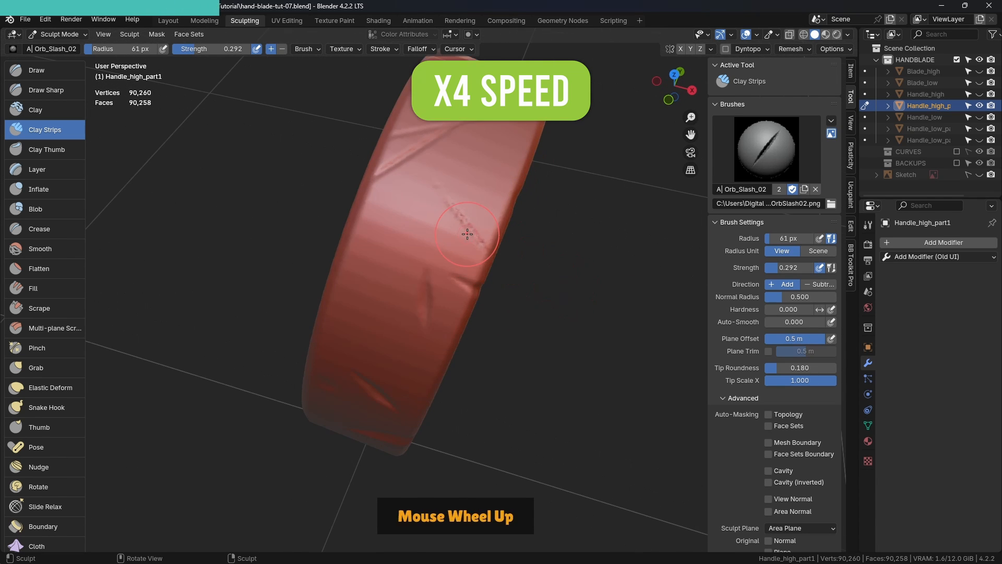
scroll(468, 231, "down", 3)
middle_click_drag(468, 231, 438, 188)
mouse_move(428, 281)
middle_mouse_down("shift")
mouse_move(461, 237)
mouse_move(499, 261)
middle_mouse_up("shift")
Step: Choose the Orb_Slash_03 brush and voxel-remesh the collar at a voxel size of 0.00190 m
left_click(766, 150)
left_click(744, 209)
middle_click_drag(551, 177, 519, 242)
key("r")
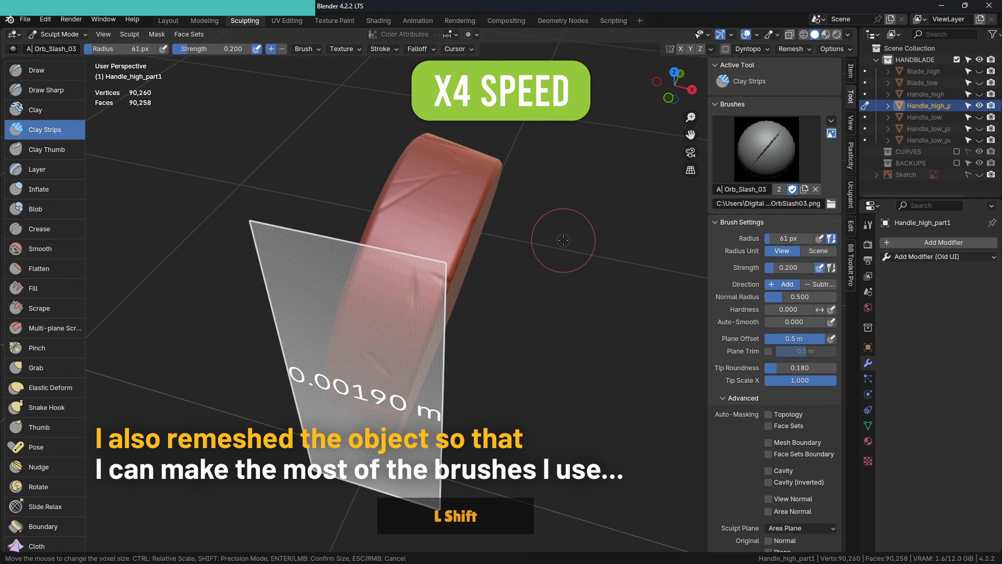
left_click(564, 240)
scroll(563, 240, "up", 4)
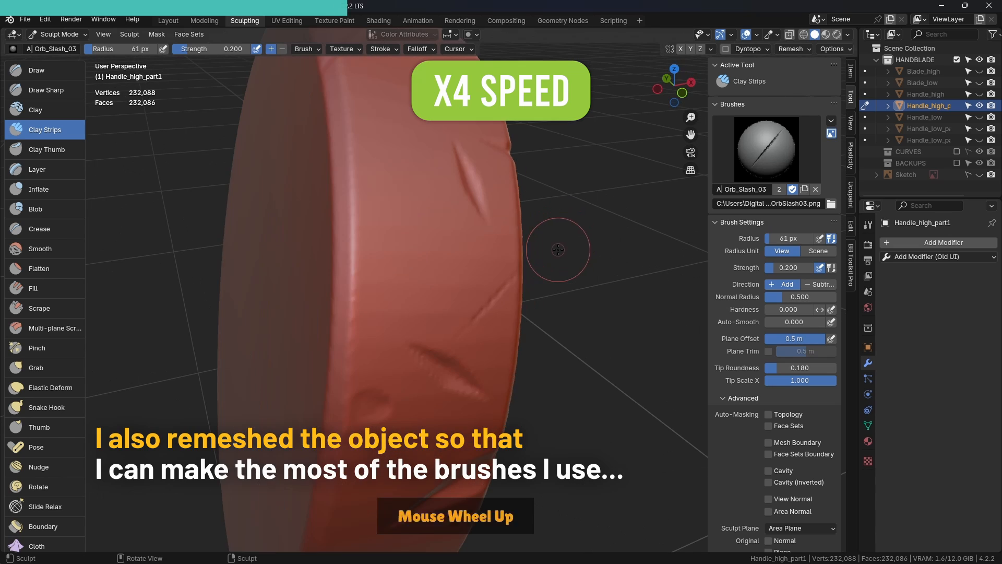
Step: Choose the Orb_Hammered_Metal brush and try its texture on the collar's slashed flat face
scroll(548, 364, "down", 5)
middle_click_drag(548, 365, 334, 245)
scroll(331, 242, "up", 5)
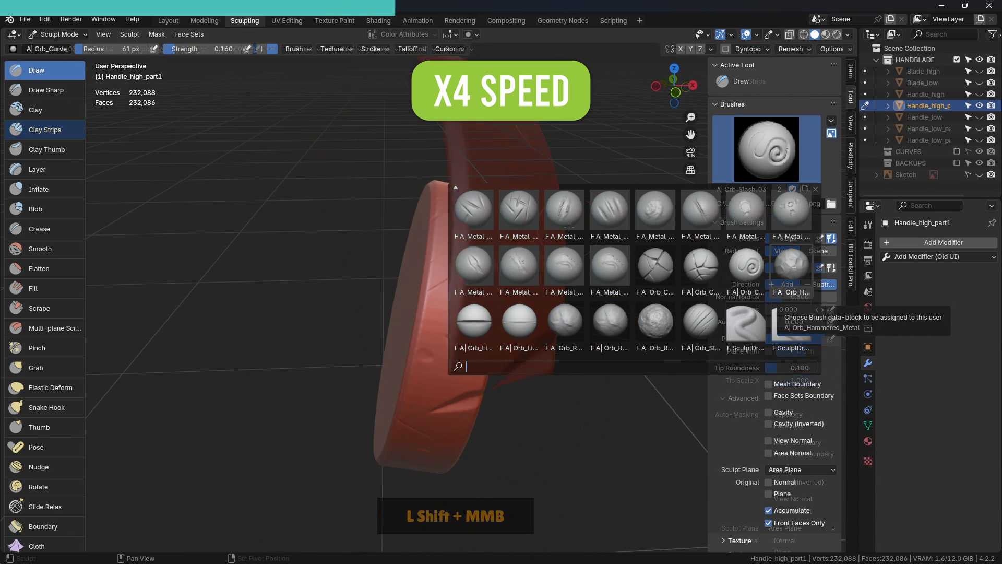
key("x")
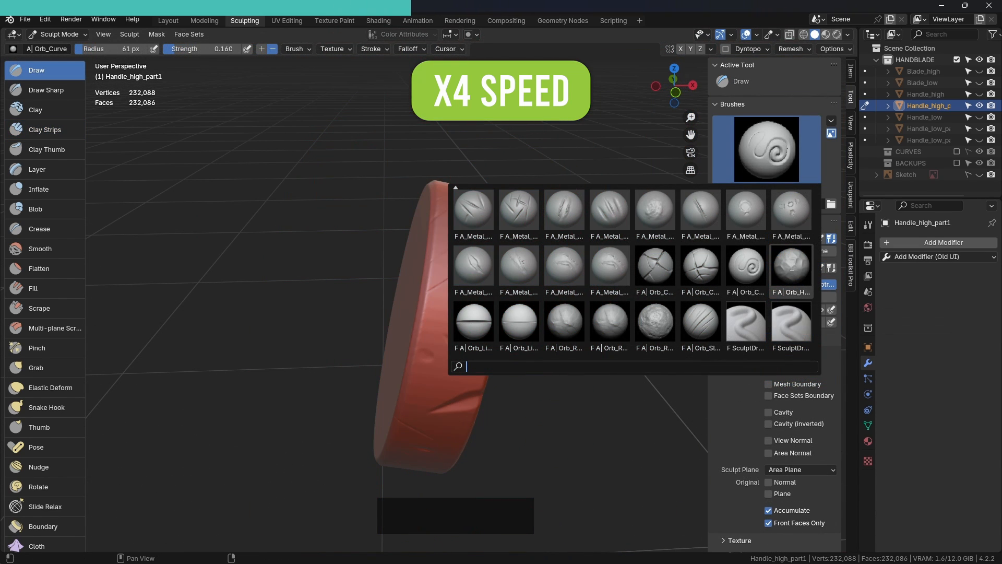
left_click(592, 313)
left_click_drag(591, 312, 597, 314)
middle_click_drag(673, 320, 510, 285)
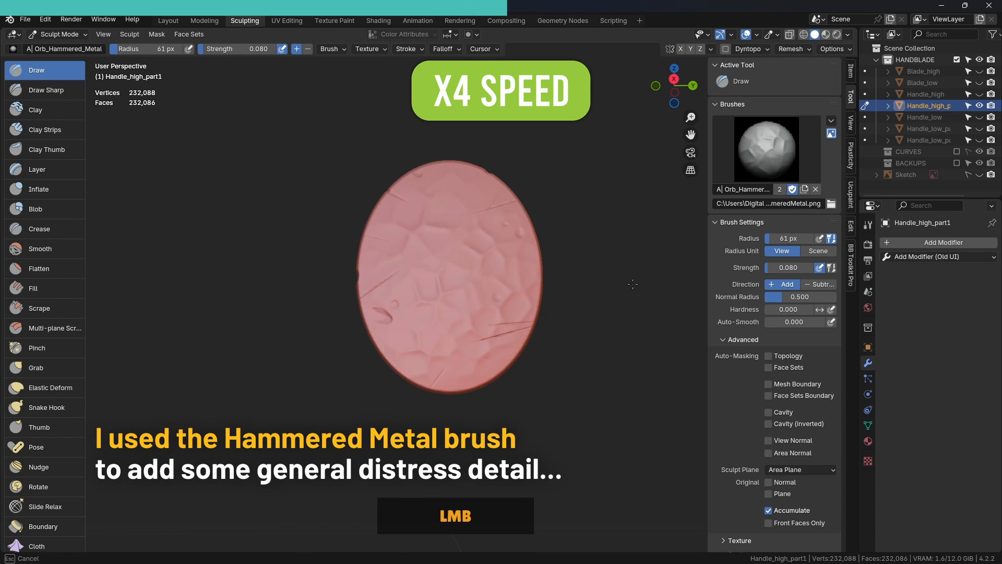
Step: Brush hammered-metal distress across the collar's slashed flat face at strength 0.080, continuing onto the outer band
mouse_move(449, 284)
middle_mouse_down()
mouse_move(514, 300)
mouse_move(465, 303)
mouse_move(533, 319)
mouse_move(416, 221)
mouse_move(383, 222)
middle_mouse_up()
scroll(533, 319, "up", 1)
left_click_drag(383, 222, 429, 199)
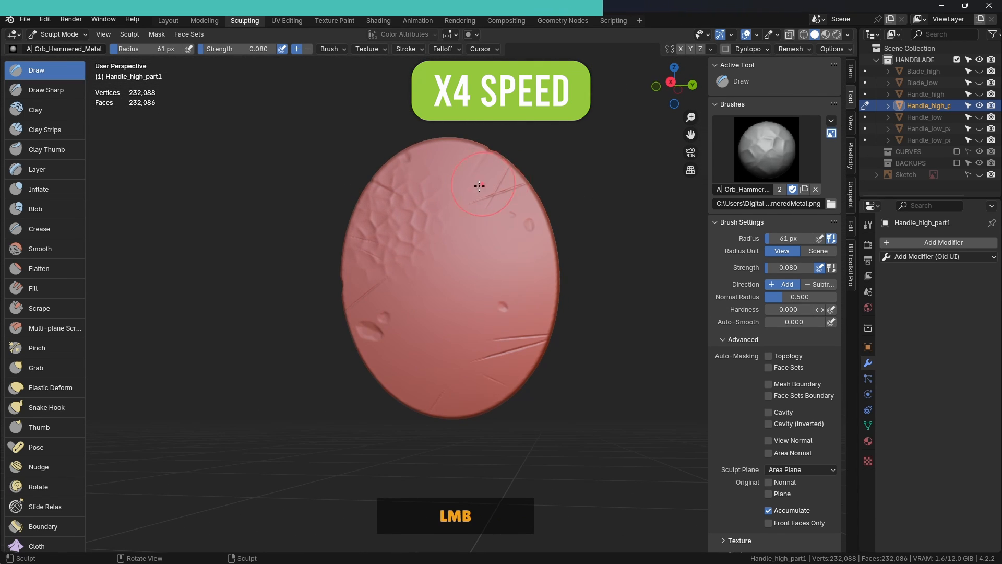
middle_click_drag(561, 196, 482, 319)
middle_click_drag(554, 287, 465, 255)
middle_click_drag(532, 315, 483, 237)
middle_click_drag(483, 237, 528, 274, "shift")
scroll(514, 267, "up", 1)
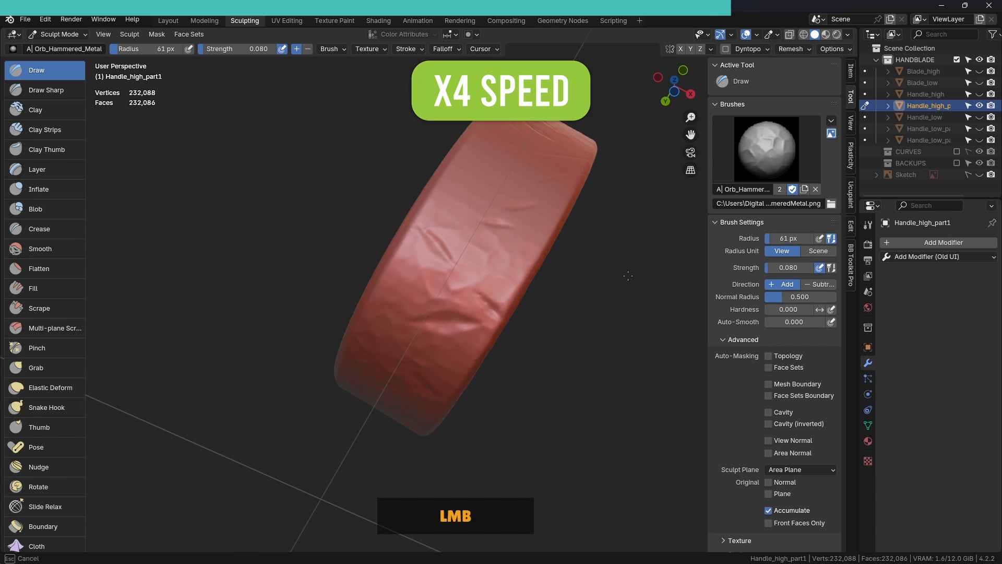
Step: Cover the collar's outer band with hammered-metal texture all the way around and carry it onto the opposite flat face
middle_click_drag(628, 275, 541, 322)
scroll(541, 323, "down", 1)
left_click_drag(499, 292, 460, 308)
middle_click_drag(470, 240, 454, 271)
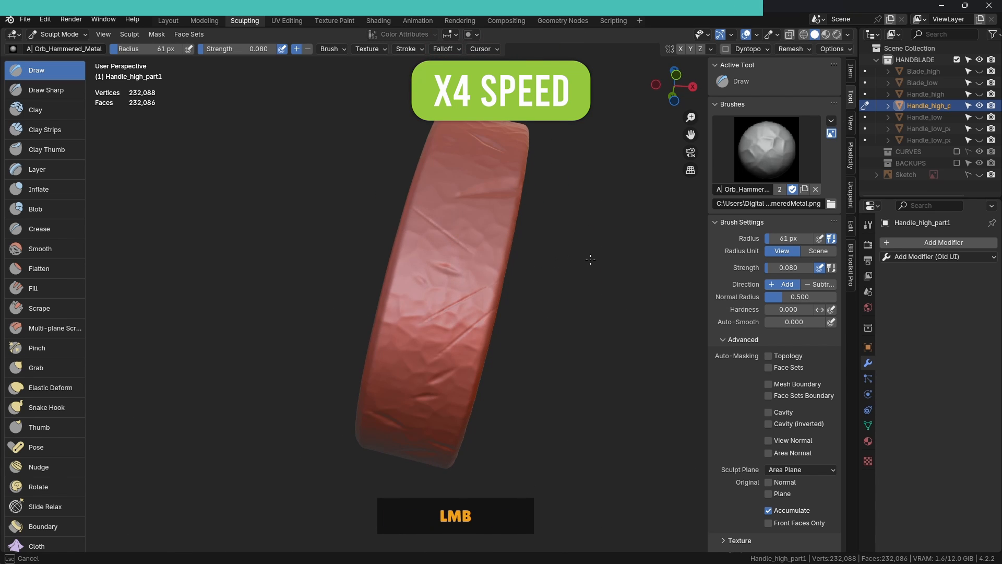
middle_click_drag(590, 260, 501, 307)
scroll(501, 308, "down", 3)
middle_click_drag(486, 313, 648, 308, "shift")
scroll(514, 261, "up", 1)
mouse_move(509, 258)
middle_mouse_down("shift")
mouse_move(549, 264)
mouse_move(501, 271)
middle_mouse_up("shift")
mouse_move(470, 282)
middle_mouse_down()
mouse_move(528, 285)
mouse_move(486, 282)
middle_mouse_up()
scroll(485, 282, "up", 3)
middle_click_drag(470, 235, 454, 313)
mouse_move(454, 292)
middle_mouse_down("shift")
mouse_move(443, 306)
mouse_move(439, 201)
middle_mouse_up("shift")
middle_click_drag(557, 208, 486, 255)
mouse_move(616, 254)
middle_mouse_down()
mouse_move(554, 175)
mouse_move(492, 253)
mouse_move(506, 252)
mouse_move(509, 271)
middle_mouse_up()
scroll(459, 272, "down", 3)
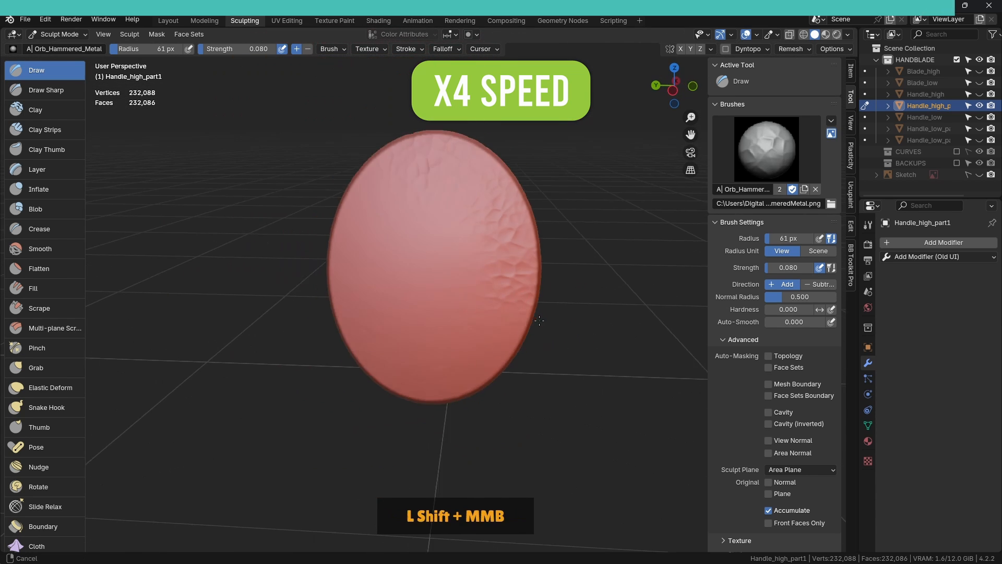
Step: Fill the rest of the collar's opposite flat face with hammered-metal facets
middle_click_drag(428, 257, 488, 289, "shift")
scroll(487, 289, "up", 4)
mouse_move(437, 175)
middle_mouse_down("shift")
mouse_move(441, 233)
mouse_move(421, 238)
middle_mouse_up("shift")
mouse_move(452, 285)
left_mouse_down()
mouse_move(608, 317)
mouse_move(470, 284)
left_mouse_up()
mouse_move(553, 290)
middle_mouse_down("shift")
mouse_move(510, 196)
mouse_move(452, 141)
middle_mouse_up("shift")
middle_click_drag(444, 208, 482, 211)
left_click_drag(331, 300, 392, 347)
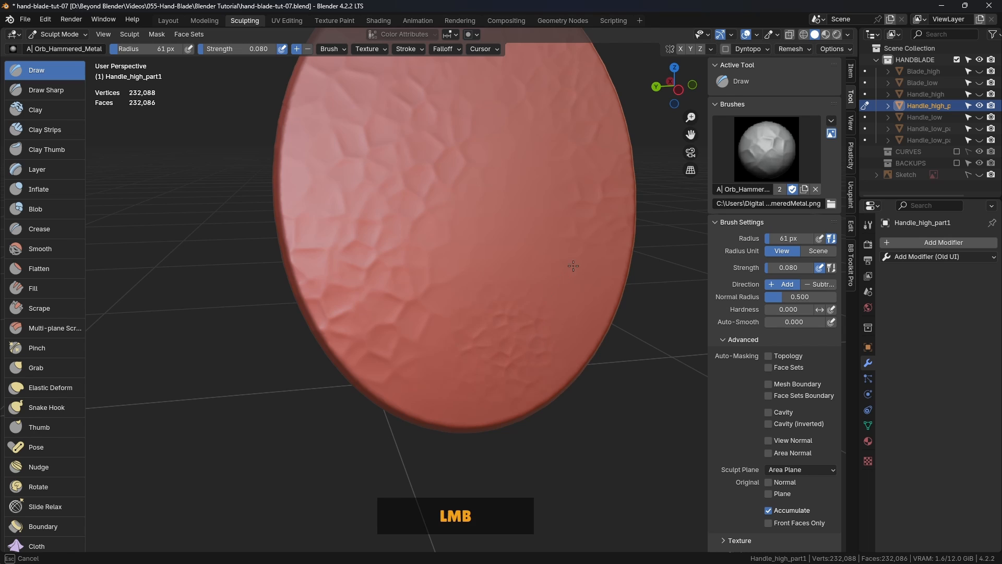
mouse_move(613, 211)
middle_mouse_down("shift")
mouse_move(531, 284)
mouse_move(506, 204)
middle_mouse_up("shift")
left_click_drag(506, 204, 505, 199)
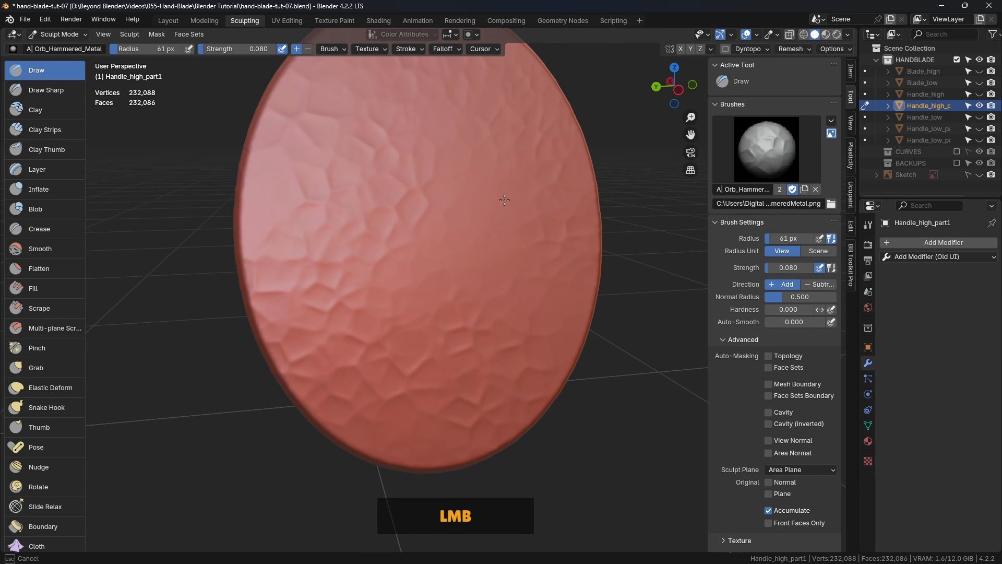
Step: Return to the Layout workspace, select Handle_high_part1 and save the file
mouse_move(493, 272)
middle_mouse_down()
mouse_move(465, 292)
mouse_move(525, 342)
middle_mouse_up()
scroll(463, 298, "down", 5)
middle_click_drag(470, 297, 578, 305)
scroll(436, 277, "down", 1)
middle_click_drag(418, 275, 426, 319, "shift")
middle_click_drag(413, 292, 514, 256)
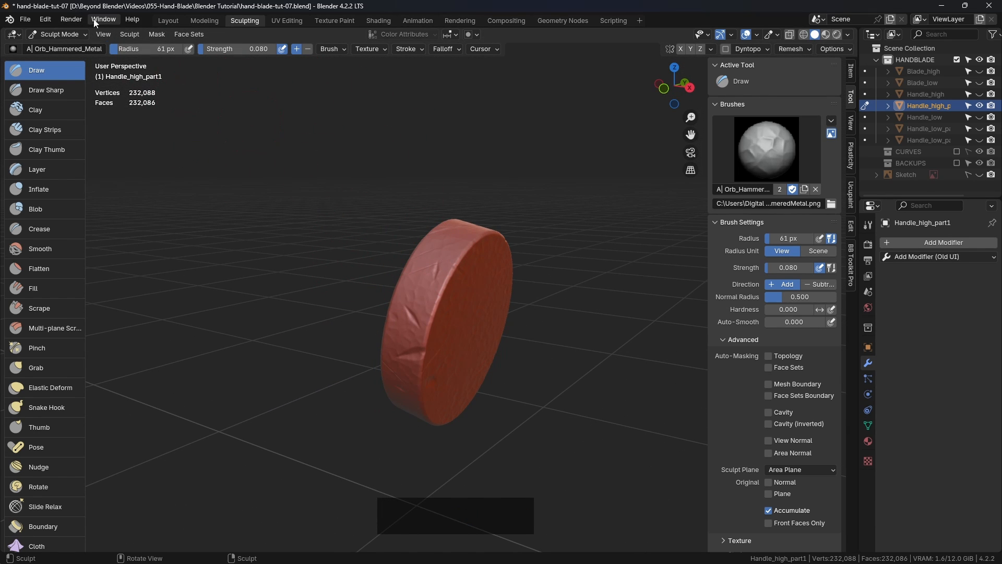
left_click(173, 21)
left_click(541, 157)
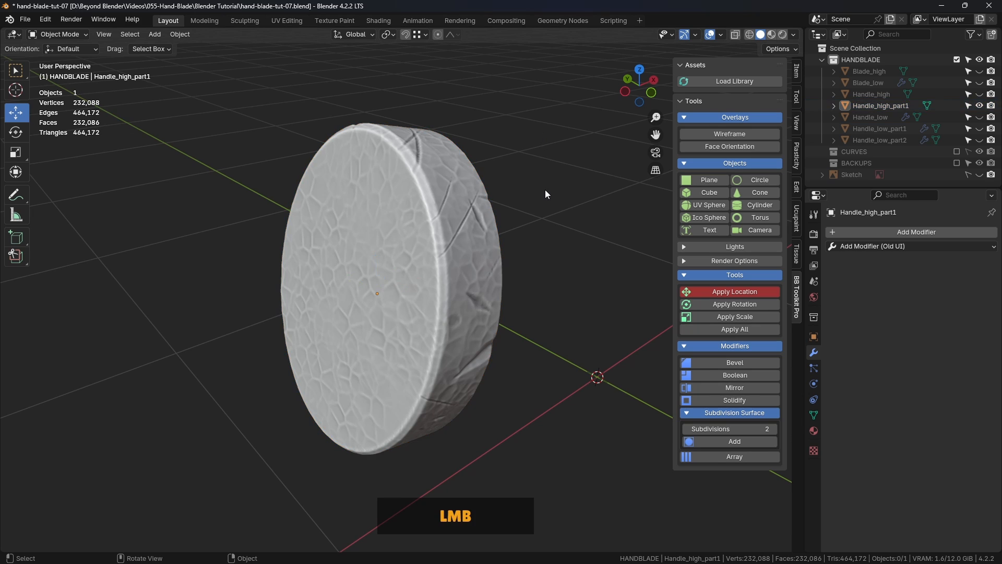
scroll(535, 244, "down", 2)
middle_click_drag(535, 248, 459, 243)
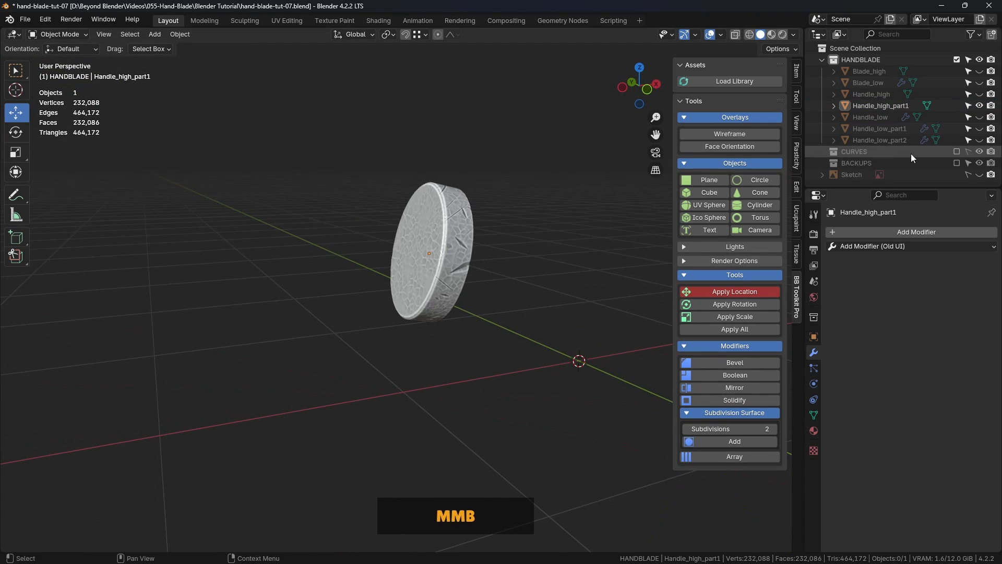
left_click(897, 105)
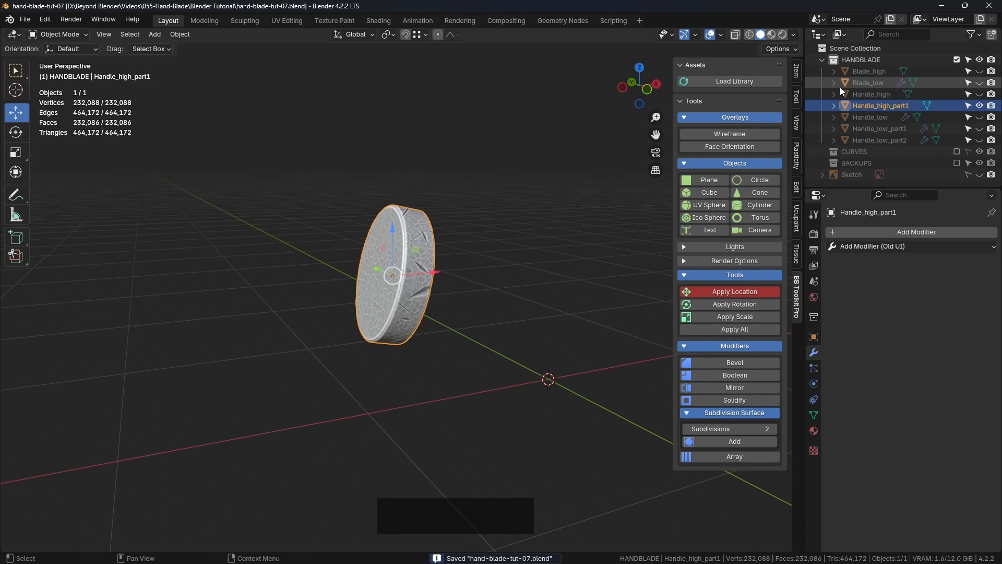
Step: Hide Handle_high_part1, then show Handle_low_part2 and frame it in the viewport
left_click(980, 106)
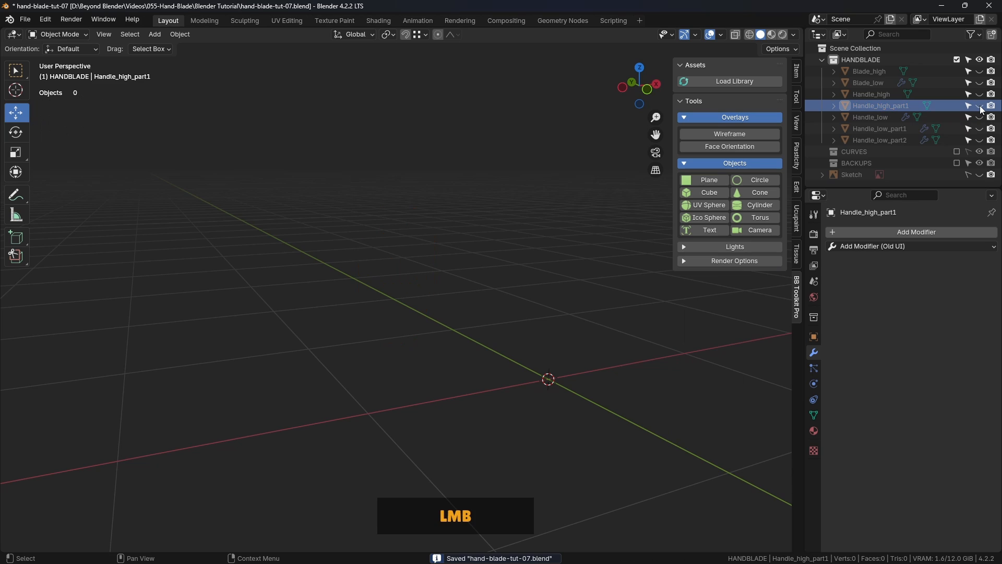
left_click(981, 141)
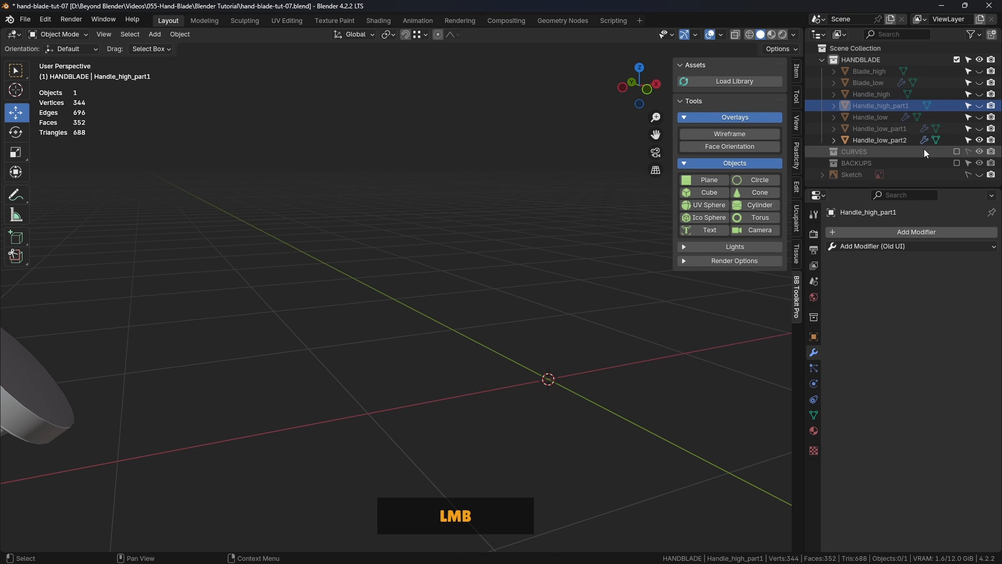
left_click(879, 140)
key("KP_Decimal")
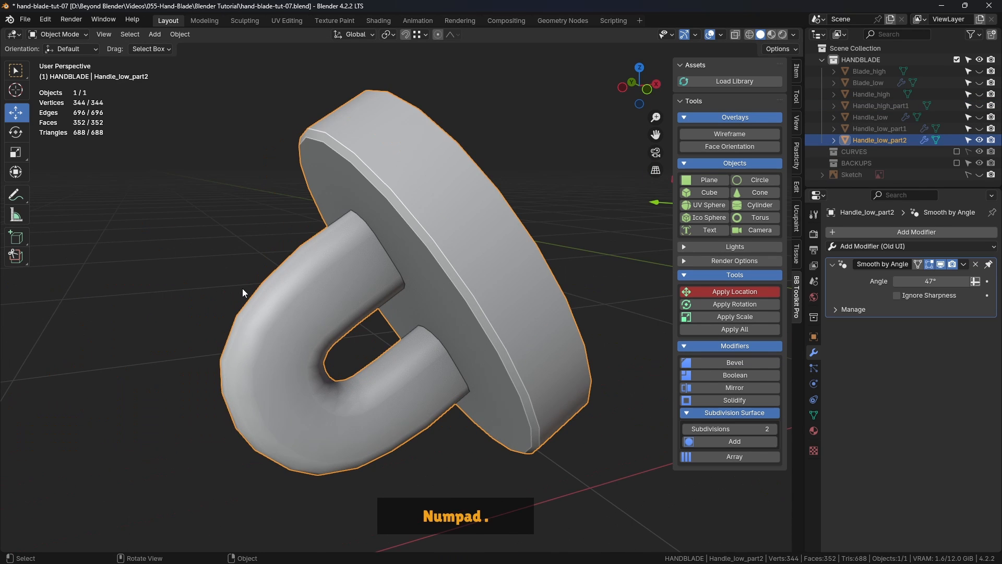
Step: Set the origin of Handle_low_part2 to its geometry
scroll(318, 294, "up", 3)
right_click(374, 228)
left_click(321, 278)
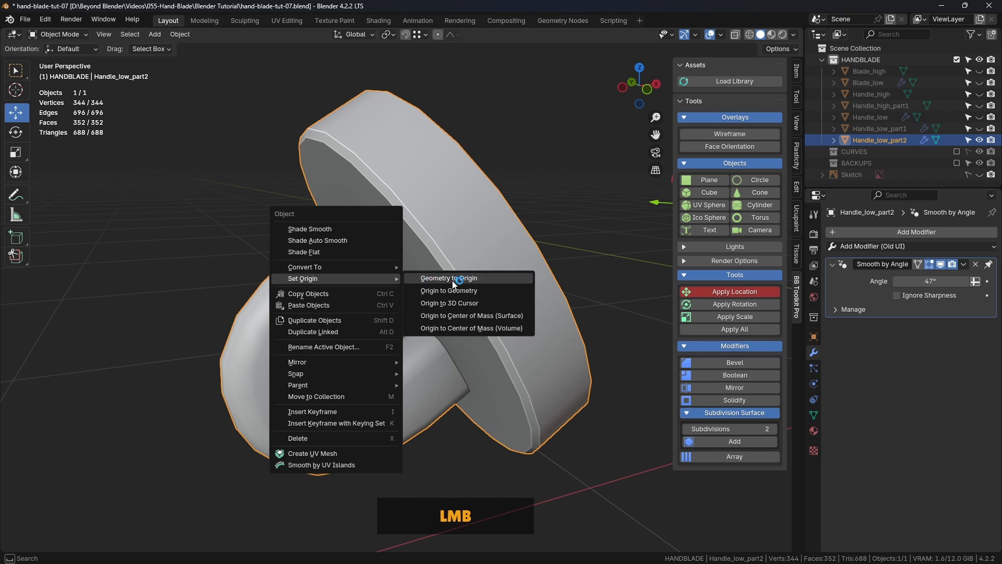
left_click(467, 290)
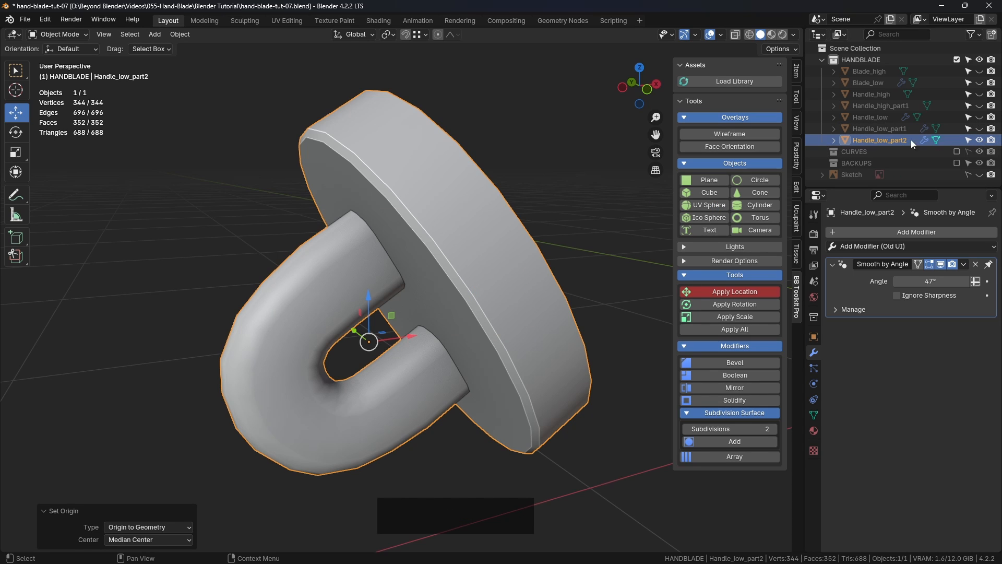
middle_click_drag(578, 221, 437, 250, "shift")
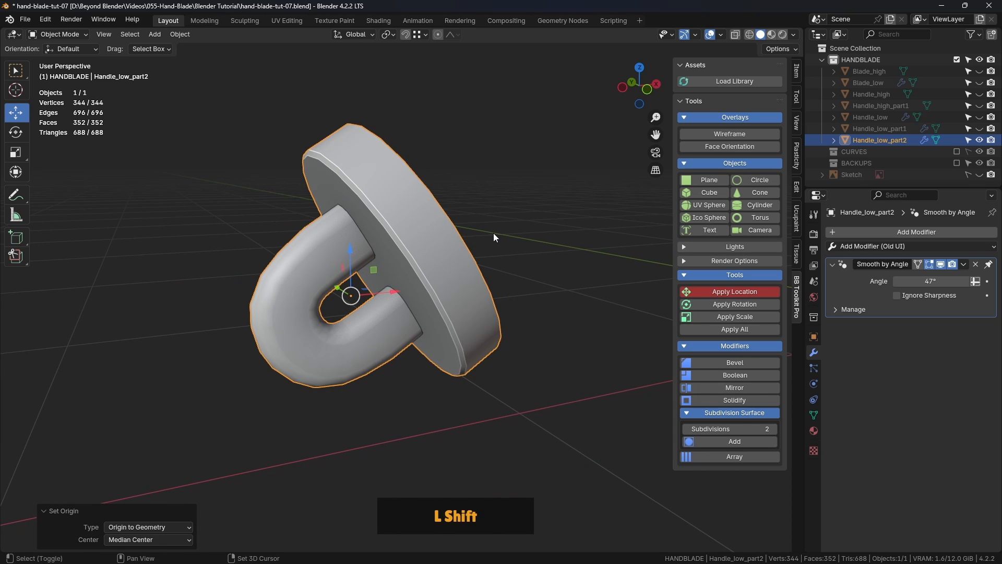
Step: Duplicate Handle_low_part2 in place and rename the copy Handle_high_part2
key("shift+d")
right_click(653, 203)
left_click(897, 151)
double_click(905, 151)
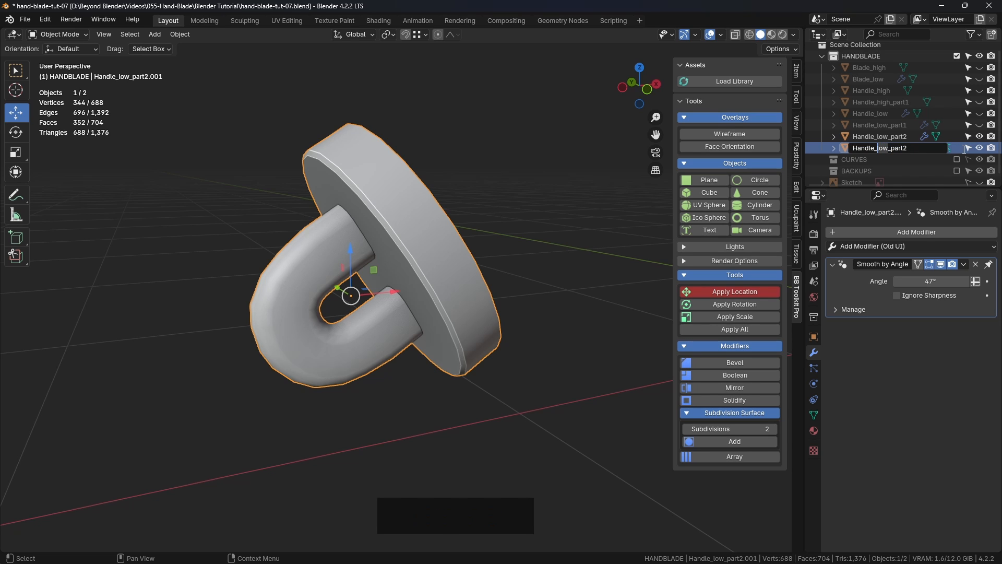
type("high")
key("Return")
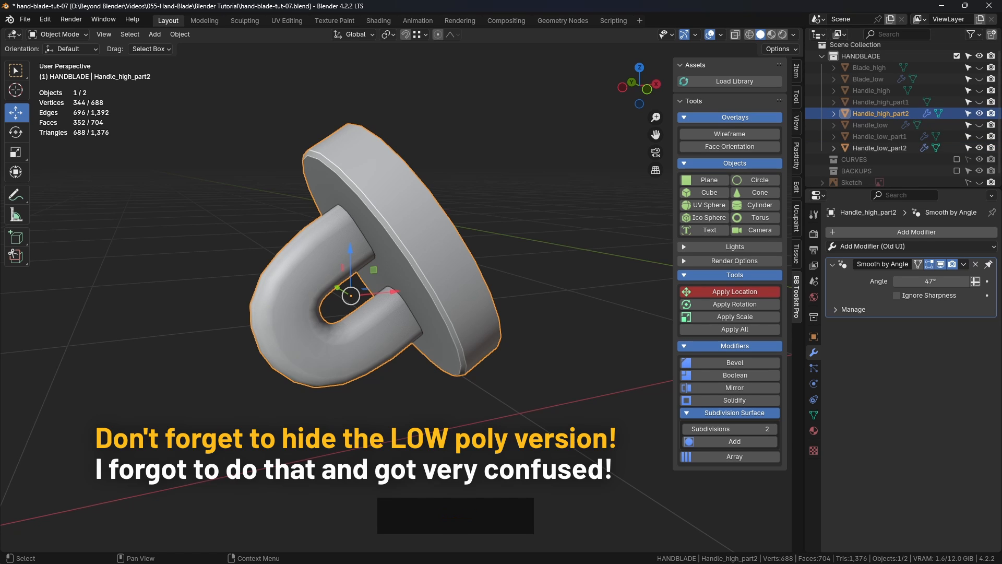
Step: Save the file and enter Edit Mode on Handle_high_part2
left_click(452, 227)
middle_click_drag(452, 226, 453, 238)
left_click(434, 222)
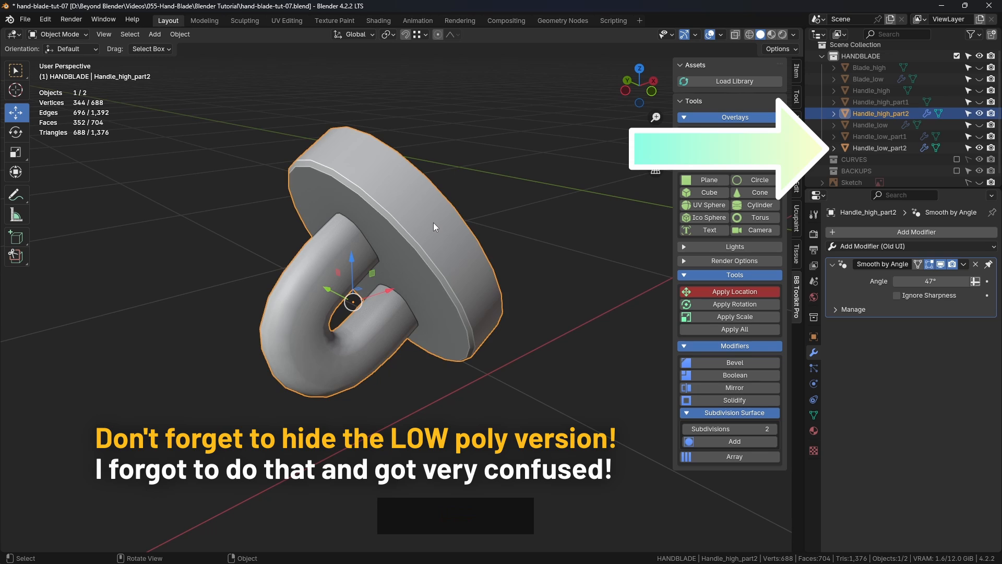
key("Tab")
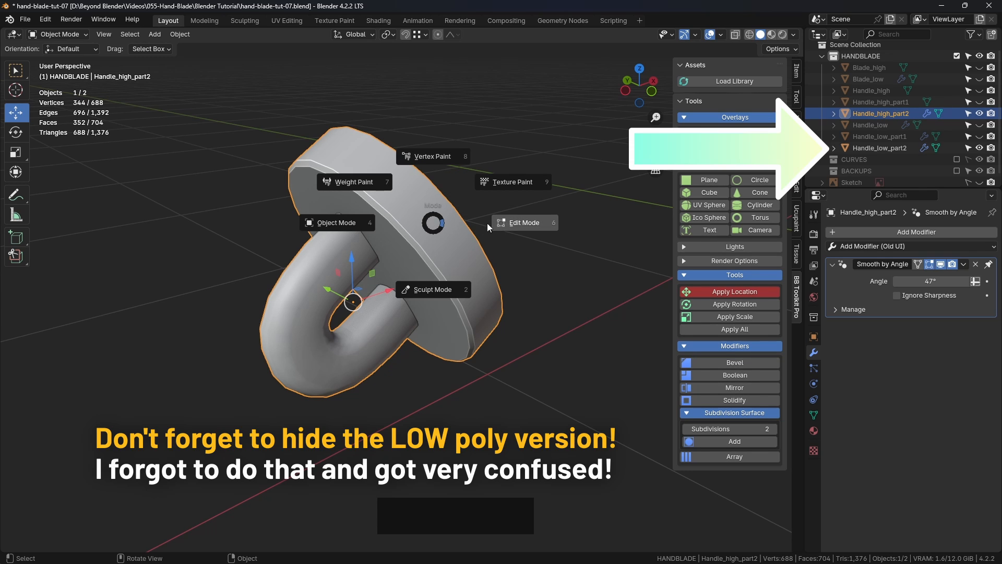
left_click(443, 221)
key("ctrl+s")
key("Tab")
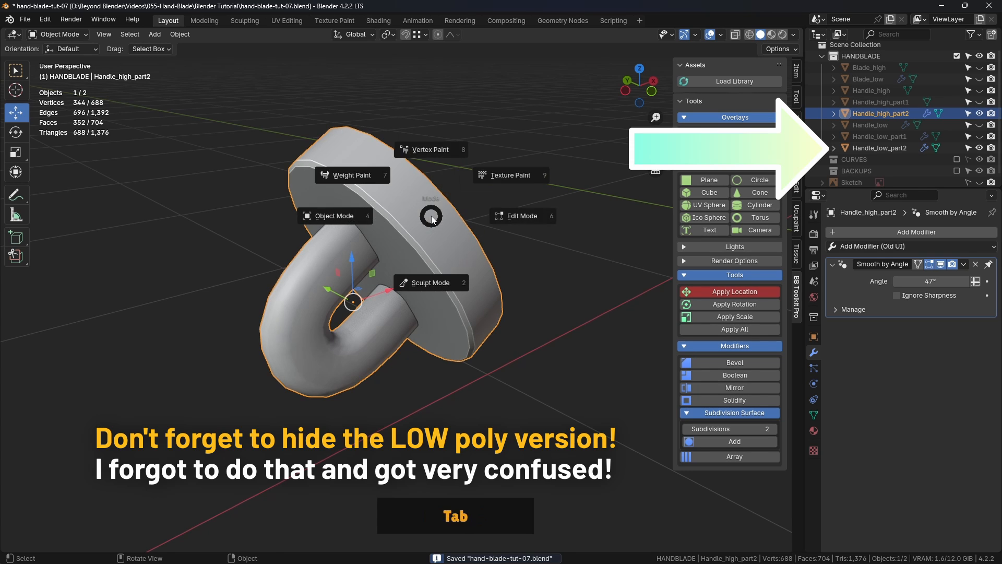
left_click(521, 215)
Step: Clear the sharp marks from all edges of Handle_high_part2 and remove its Smooth by Angle modifier
scroll(528, 219, "up", 2)
middle_click_drag(478, 194, 508, 235, "shift")
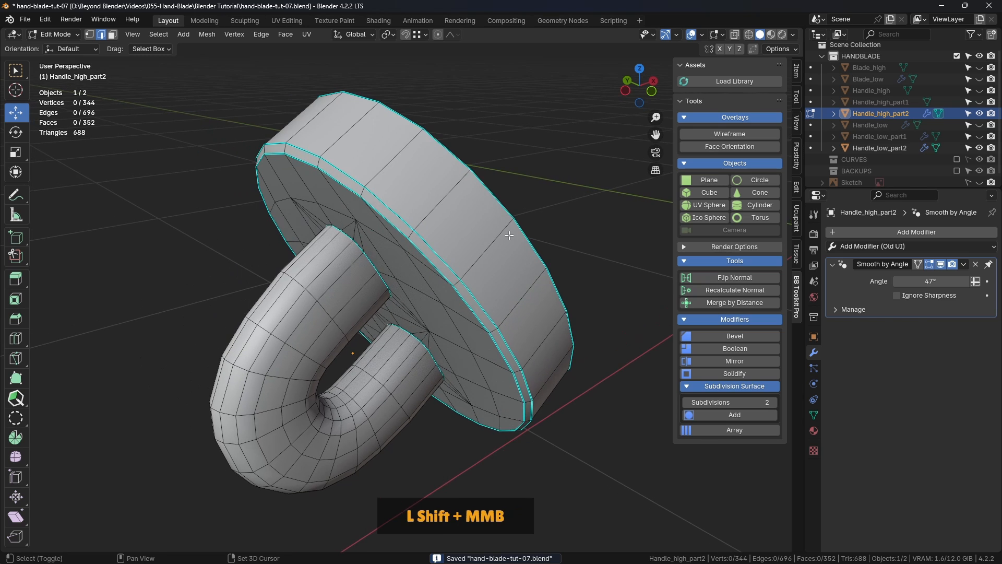
key("a")
right_click(571, 177)
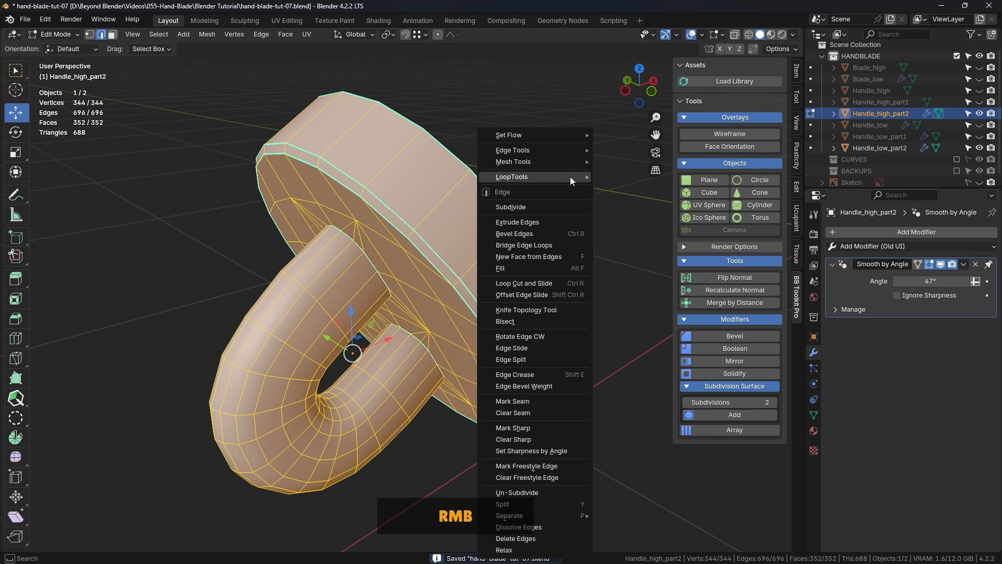
left_click(541, 440)
left_click(583, 324)
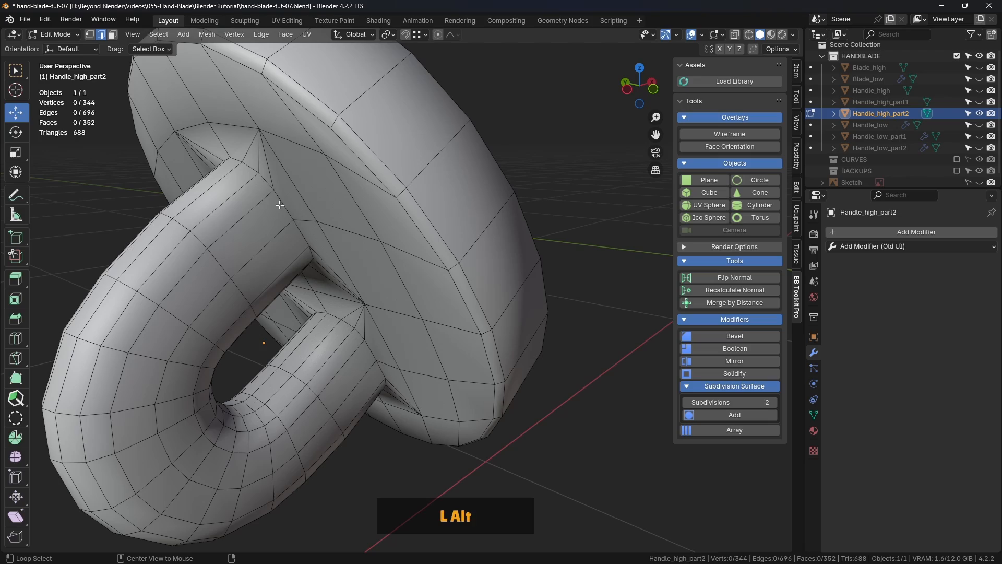
Step: Bevel both edge loops where the ring meets the disc with 2 segments, a width of 0.00339 m and a shape of 1.000
left_click(279, 205, "alt")
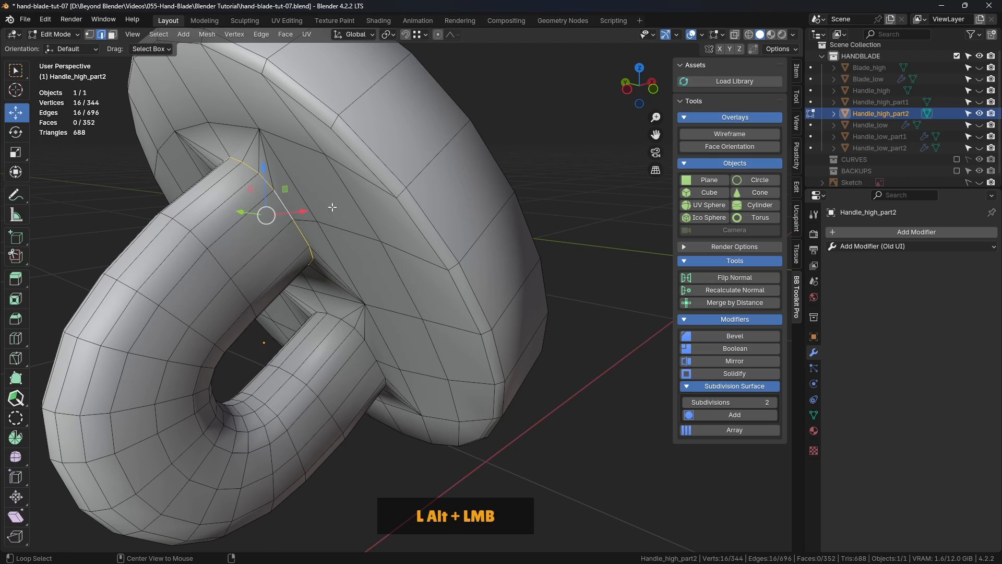
middle_click_drag(331, 207, 458, 294, "shift")
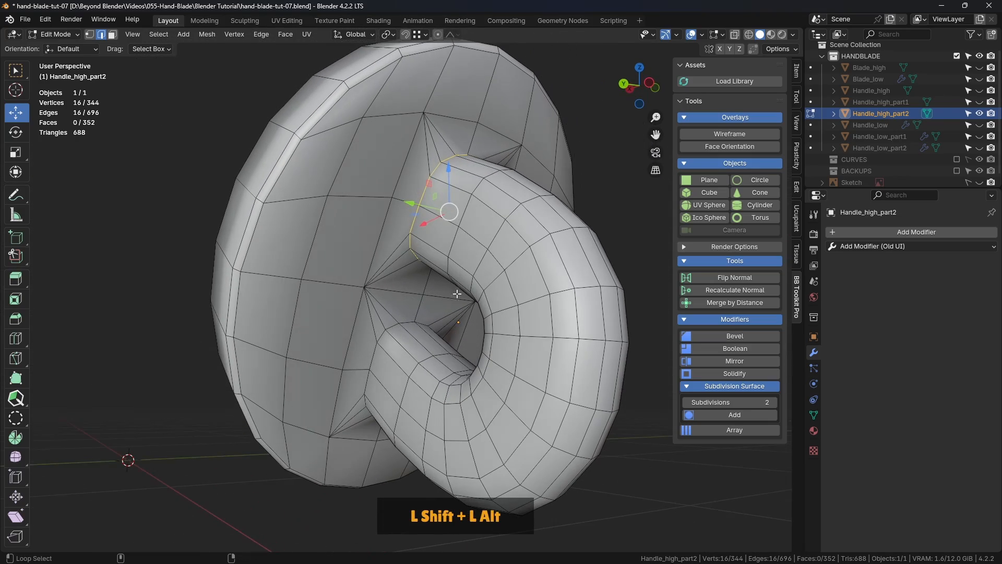
left_click(408, 322, "alt+shift")
middle_click_drag(407, 322, 523, 242, "shift")
scroll(417, 292, "up", 3)
scroll(514, 251, "down", 2)
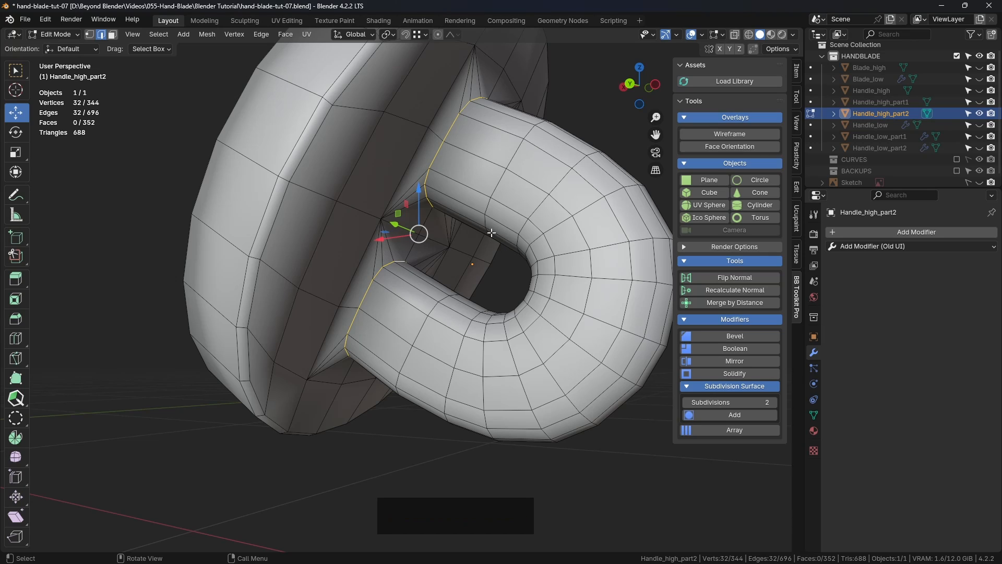
key("ctrl+b")
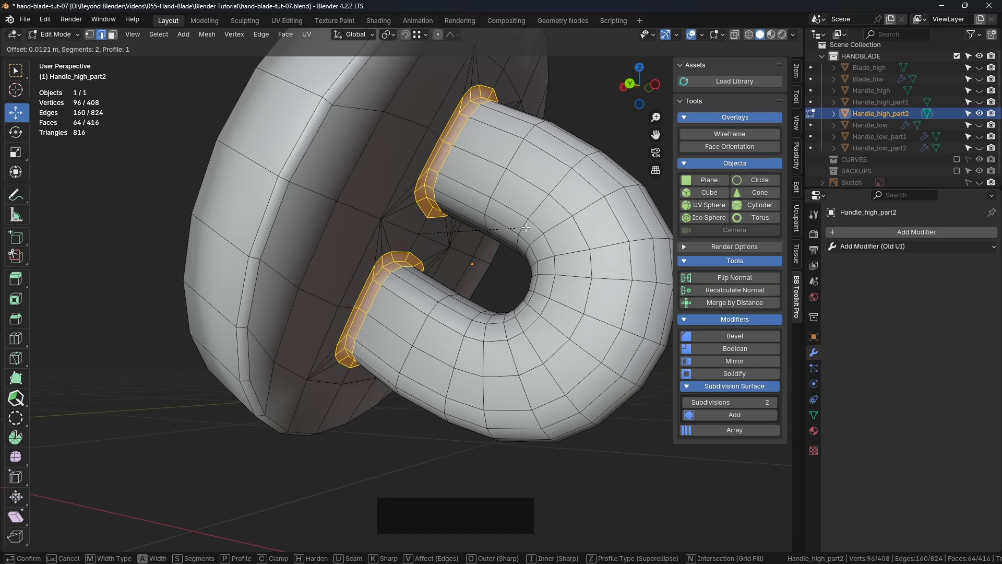
scroll(523, 228, "up", 1)
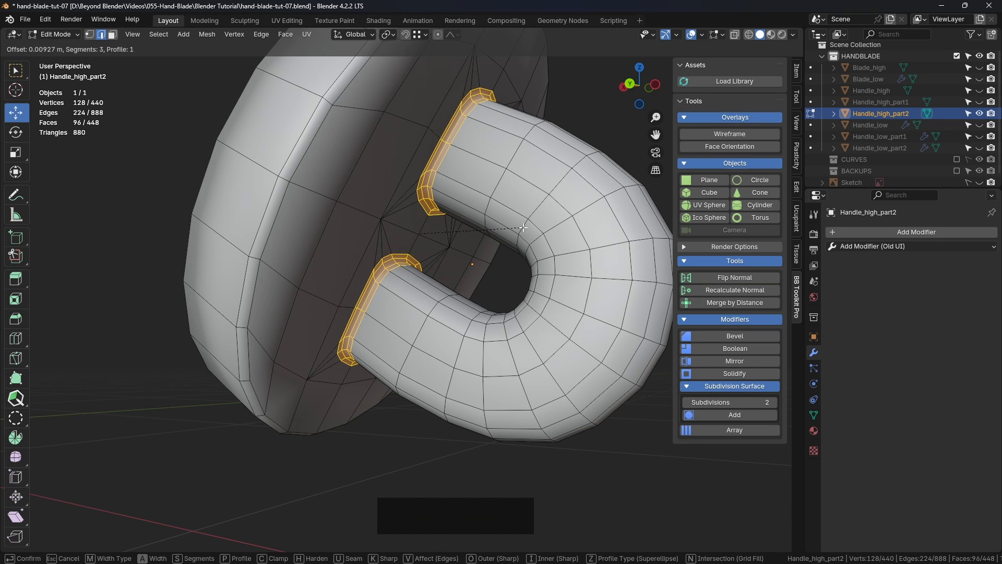
scroll(522, 227, "down", 1)
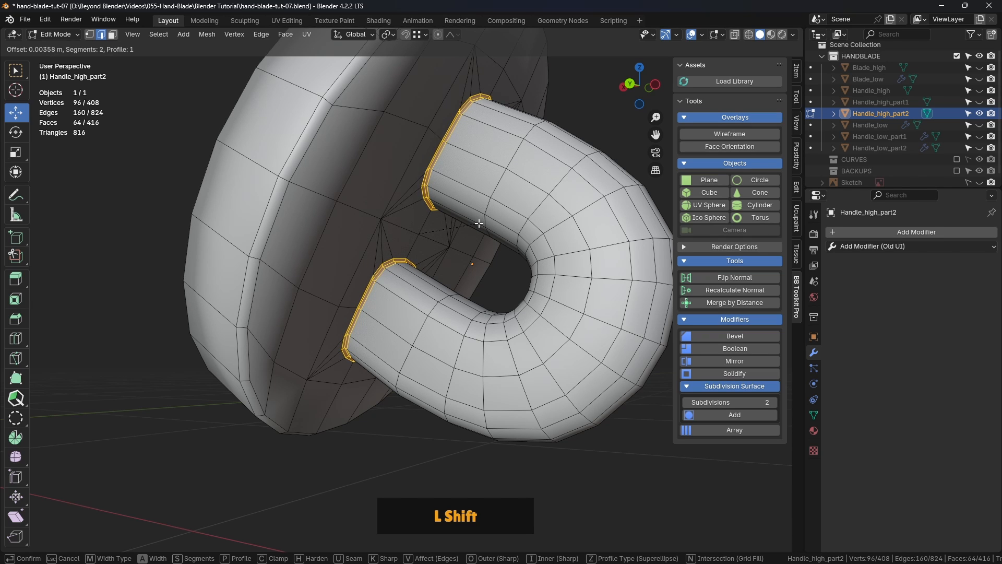
left_click(477, 225, "shift")
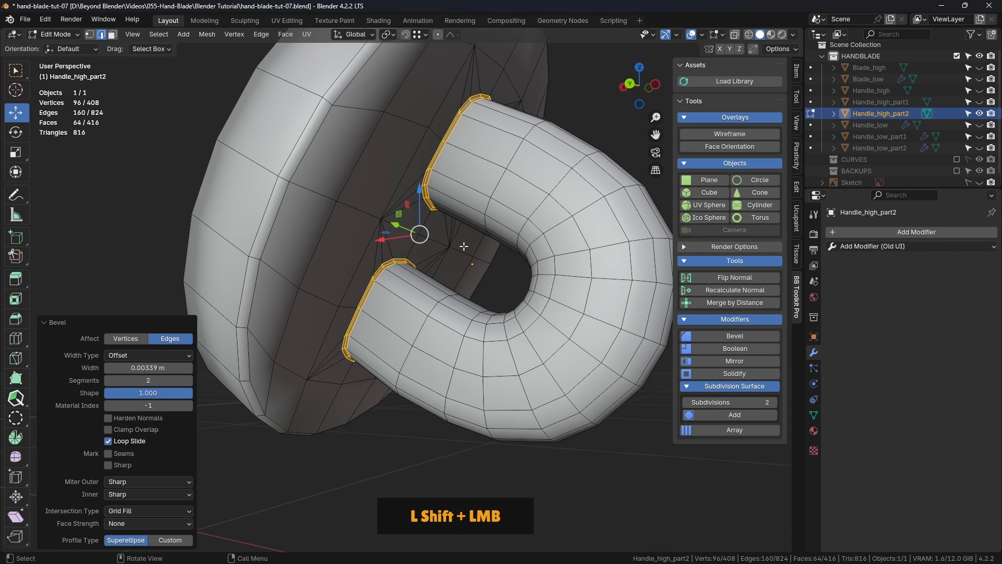
Step: Set a mean crease of 1.00 on the inner and outer bevel loops at both joints between the ring and the disc
scroll(361, 266, "up", 3)
left_click(356, 265, "alt")
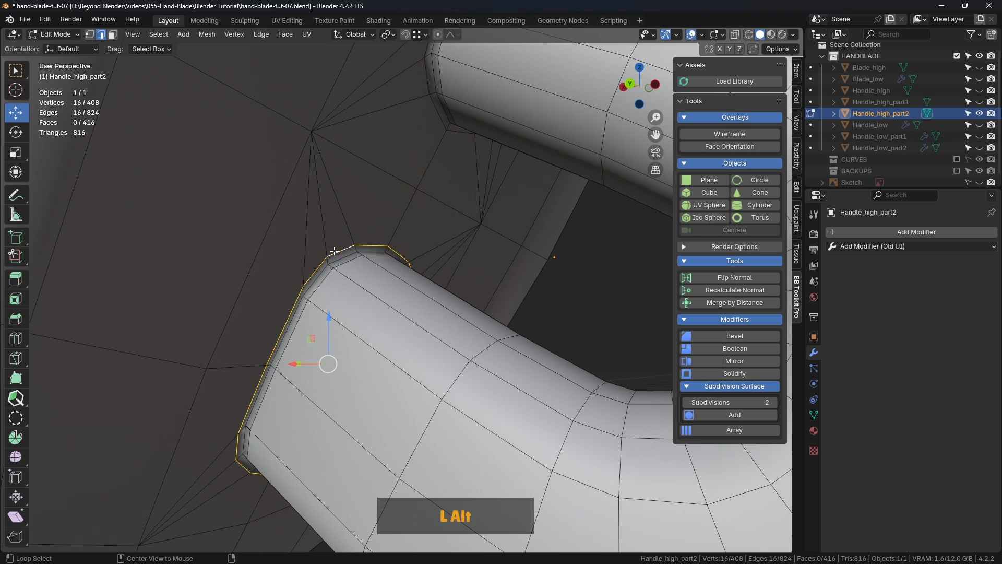
left_click(349, 265, "alt+shift")
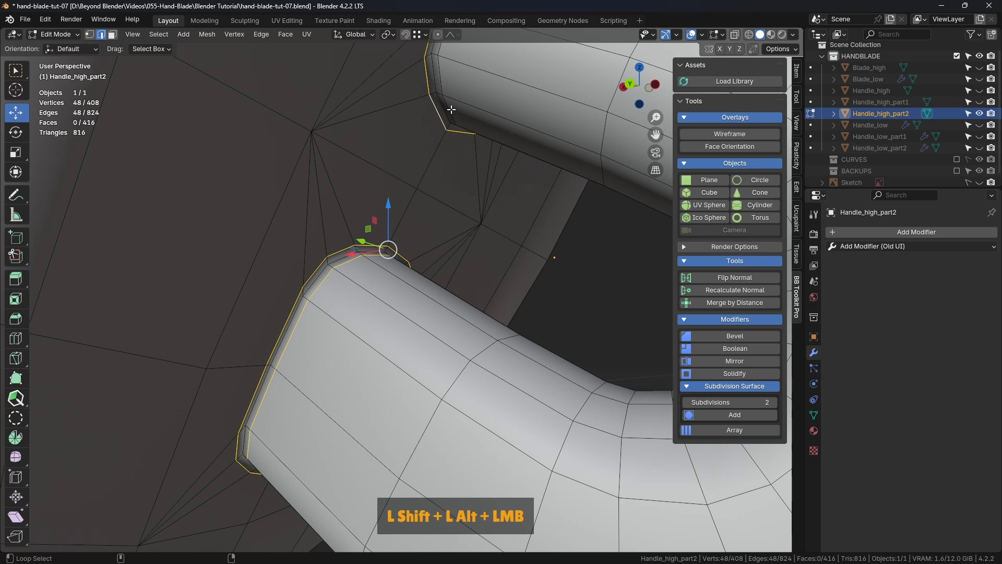
scroll(472, 169, "down", 3)
middle_click_drag(472, 169, 767, 136)
left_click(796, 79)
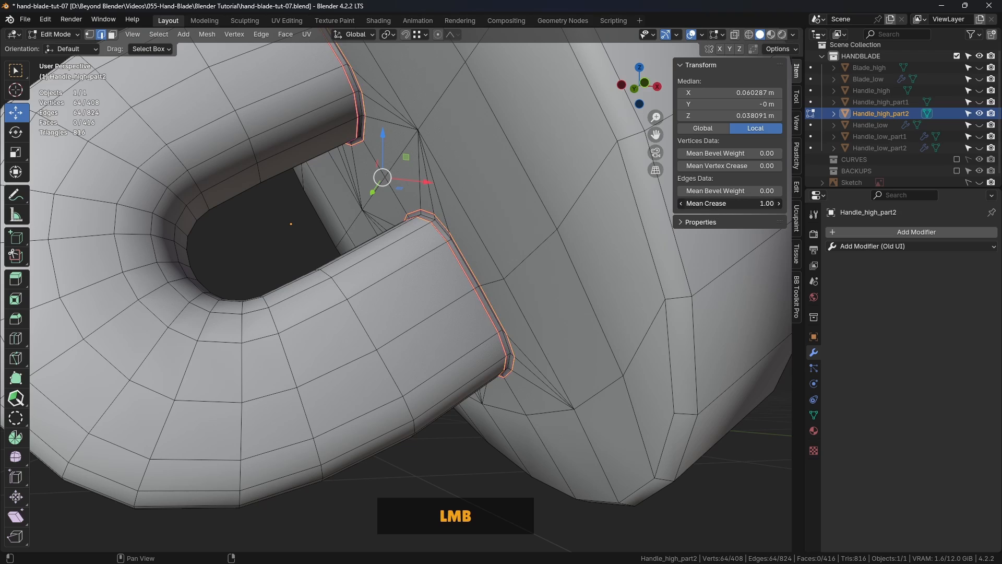
scroll(430, 200, "down", 5)
key("alt+a")
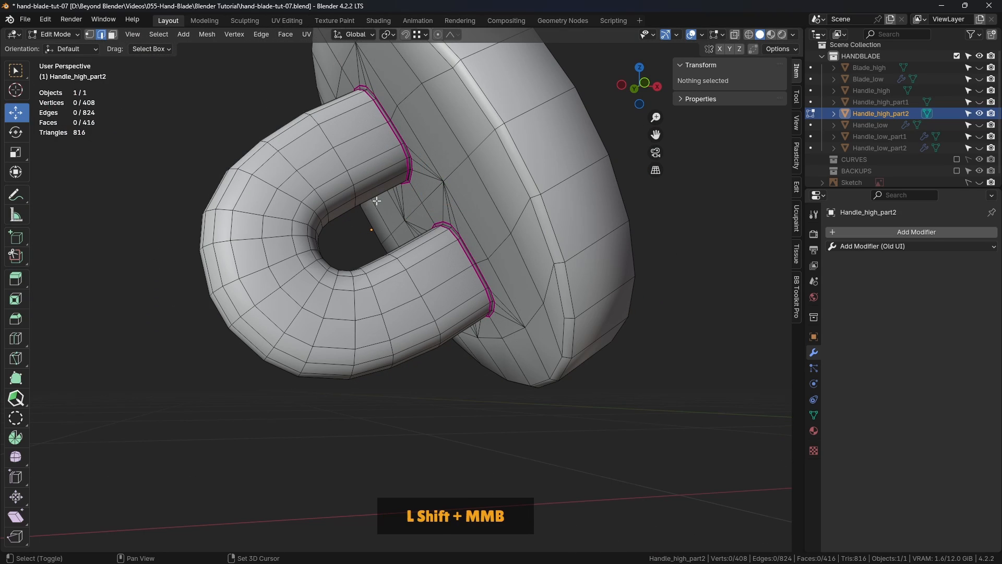
Step: Select all faces of the disc's flat side facing away from the ring and inset them slightly inside the rim
middle_click_drag(377, 201, 340, 212)
scroll(355, 206, "up", 3)
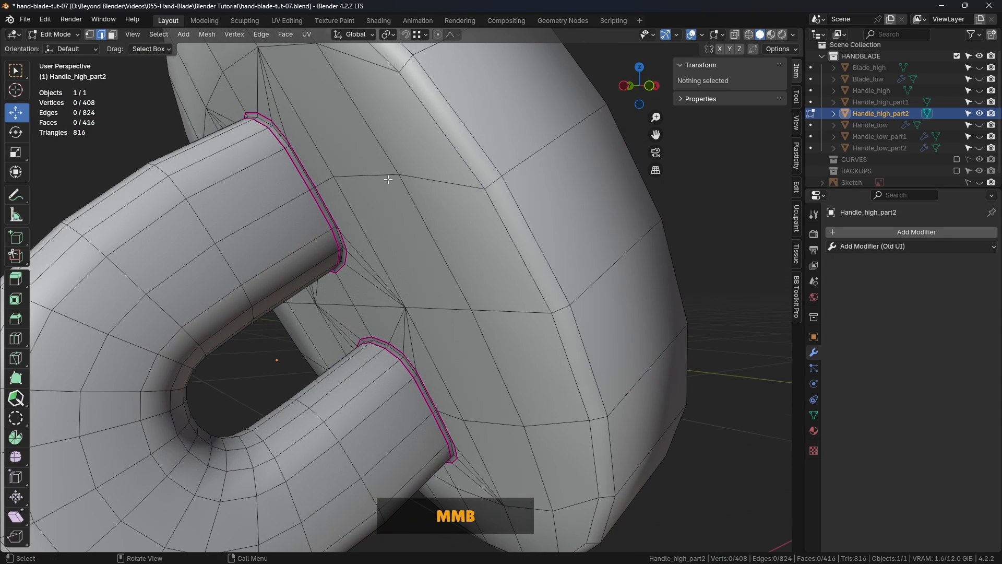
scroll(388, 179, "down", 4)
middle_click_drag(389, 179, 313, 221, "shift")
scroll(335, 221, "down", 3)
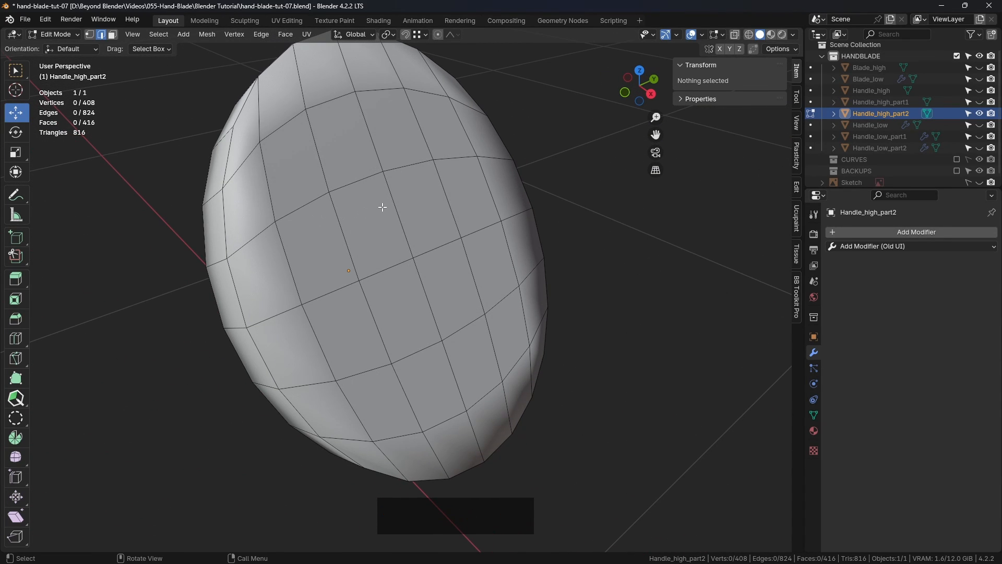
left_click(378, 226)
left_click(444, 235, "shift")
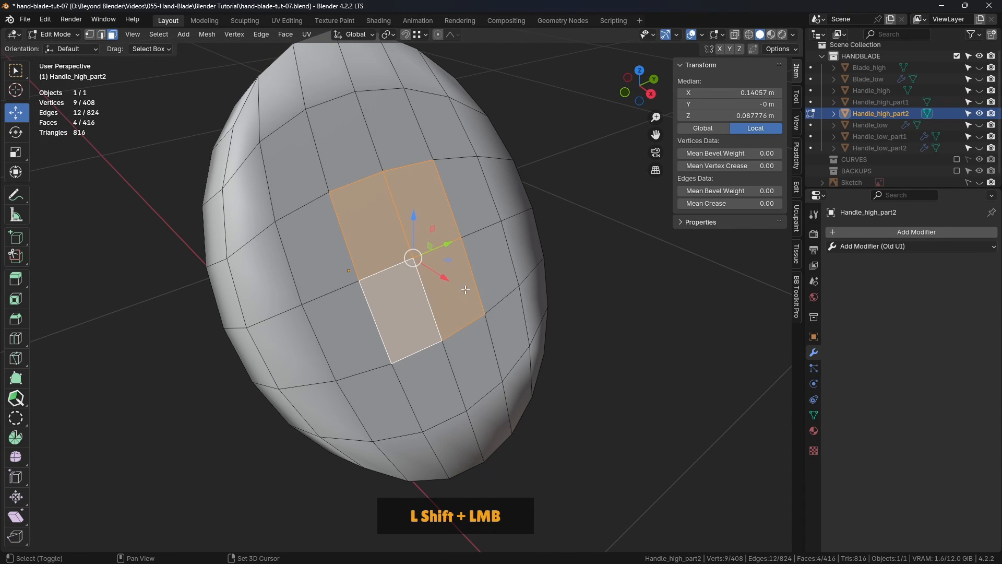
key("ctrl+KP_Add")
key("ctrl+KP_Add")
middle_click_drag(418, 209, 443, 208, "shift")
scroll(443, 209, "up", 2)
middle_click_drag(412, 195, 447, 215)
key("i")
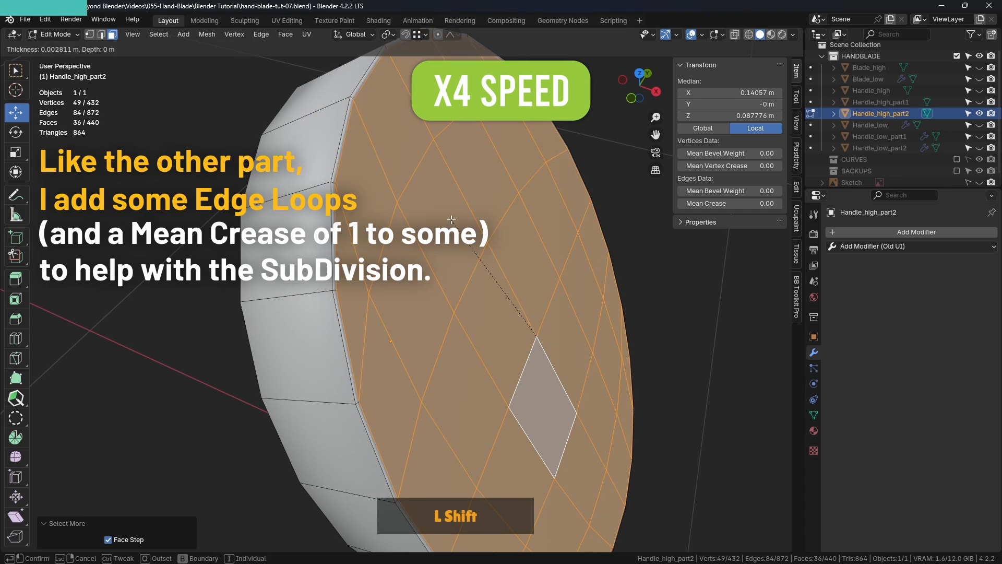
left_click(457, 225)
key("alt+a")
Step: Add a supporting edge loop around the disc's side close to the inset rim and crease the supporting rim loops to 1
middle_click_drag(548, 292, 605, 290)
key("ctrl+r")
left_click(319, 344, "alt")
scroll(320, 344, "down", 2)
left_click(320, 347, "alt+shift")
middle_click_drag(334, 340, 371, 313)
left_click(465, 268, "alt+shift")
middle_click_drag(465, 268, 324, 300)
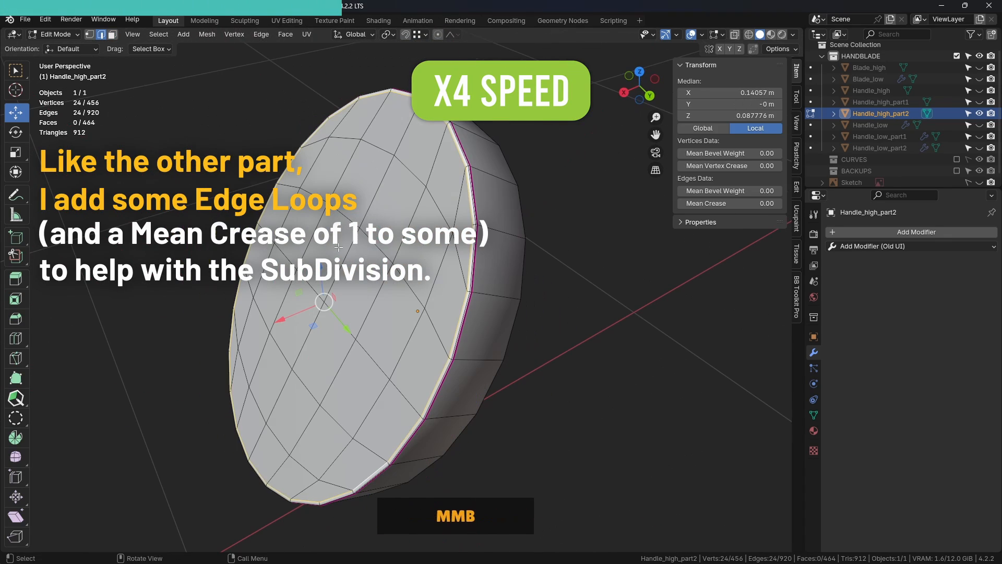
key("shift+e")
key("1")
key("Return")
left_click(623, 287)
Step: Bevel the edge loops bounding the disc's chamfer on the ring side with 2 segments and a profile of 1
middle_click_drag(622, 287, 548, 250, "shift")
middle_click_drag(548, 250, 422, 212)
scroll(423, 212, "up", 2)
left_click(423, 212, "alt")
scroll(407, 235, "up", 2)
left_click(224, 400, "alt+shift")
middle_click_drag(225, 399, 501, 281)
left_click(544, 229, "alt+shift")
scroll(383, 373, "down", 3)
scroll(486, 209, "up", 4)
middle_click_drag(486, 172, 460, 292, "shift")
key("ctrl+b")
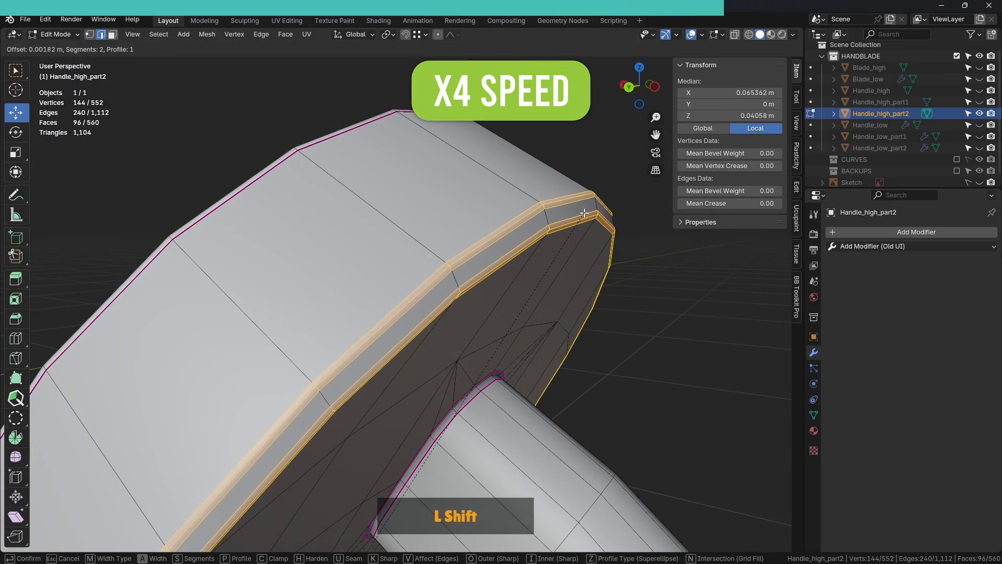
left_click(595, 215)
Step: Select the outer loops of both new bevels on the disc's ring-side chamfer and set their mean crease to 1
left_click(499, 233, "alt")
left_click(503, 239, "alt+shift")
left_click(504, 261, "alt+shift")
middle_click_drag(504, 261, 460, 172)
middle_click_drag(459, 173, 445, 193, "shift")
scroll(445, 193, "down", 3)
left_click(368, 194, "alt+shift")
middle_click_drag(368, 195, 384, 120)
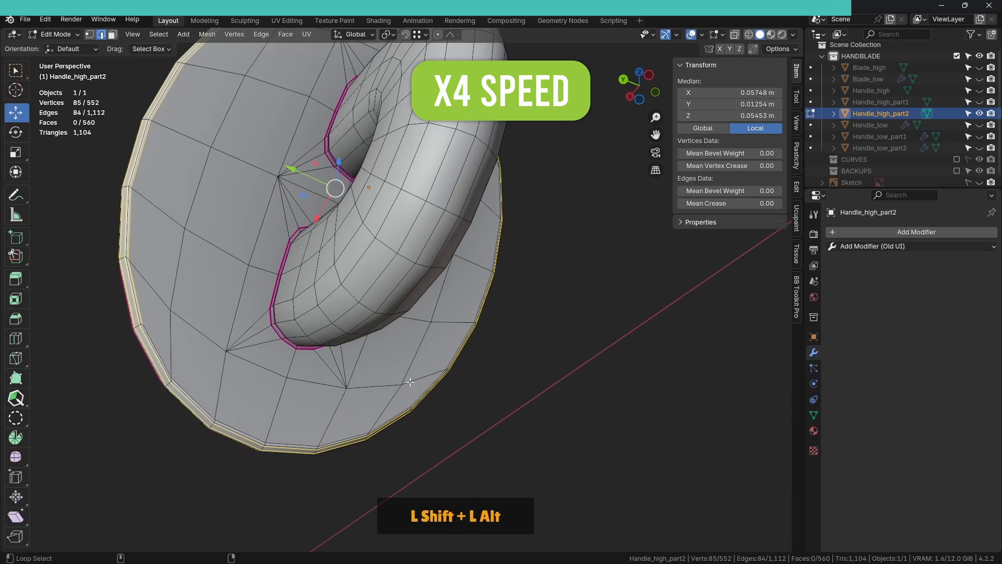
left_click(496, 324, "alt+shift")
middle_click_drag(496, 323, 407, 292)
middle_click_drag(408, 235, 433, 290, "shift")
middle_click_drag(347, 272, 491, 290)
scroll(490, 289, "up", 3)
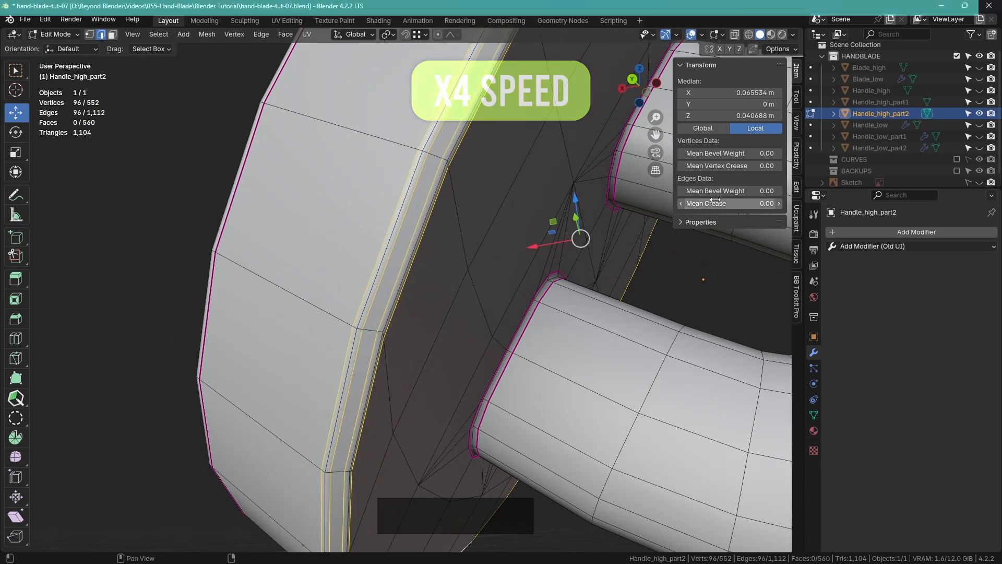
left_click_drag(715, 203, 775, 203)
left_click(163, 240)
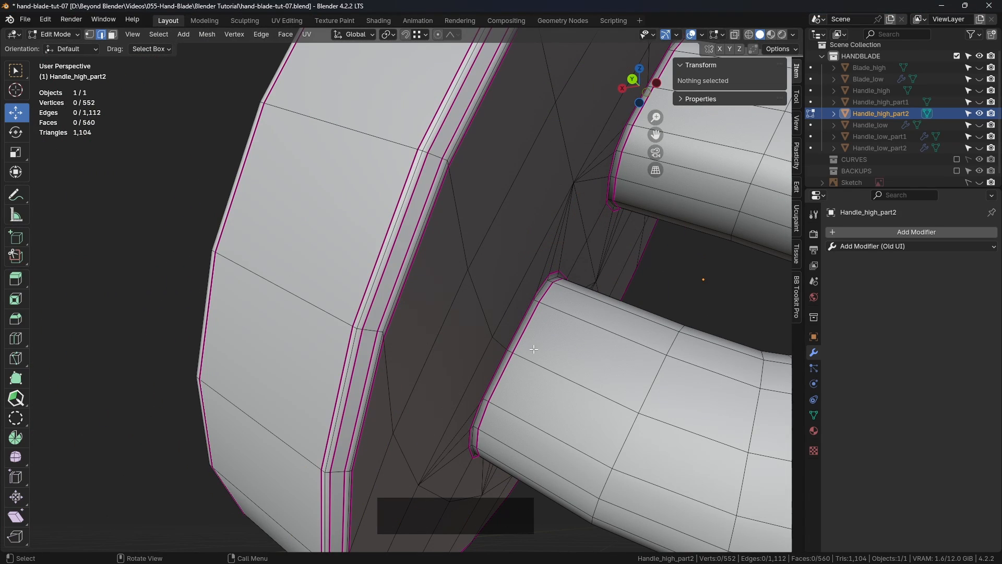
Step: Leave Edit Mode on Handle_high_part2 and save the file
key("Tab")
left_click(205, 270)
scroll(205, 270, "down", 5)
middle_click_drag(205, 270, 413, 277, "shift")
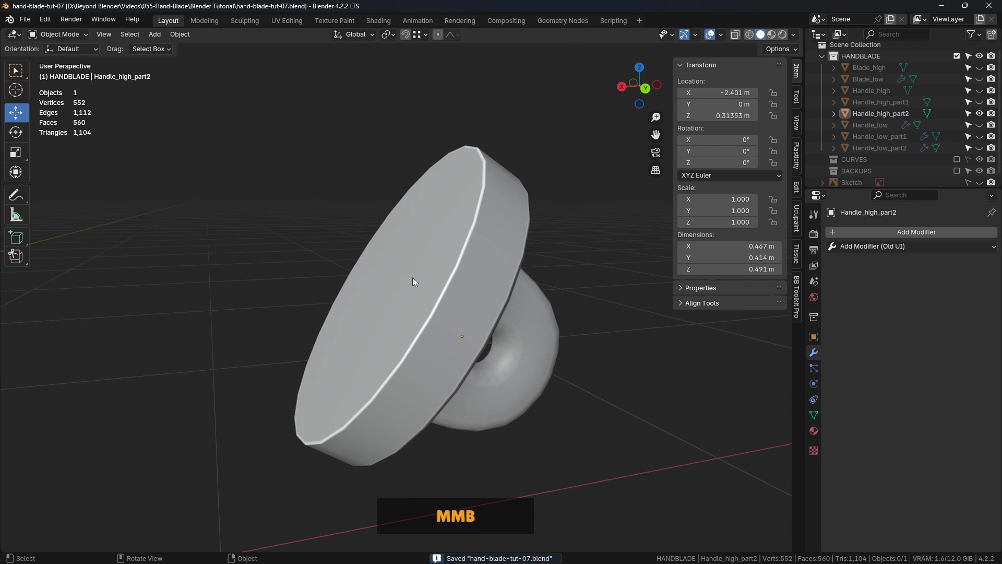
Step: Add a Catmull-Clark Subdivision modifier with viewport level 2 to Handle_high_part2 and turn off Optimal Display
left_click(413, 277)
left_click(877, 232)
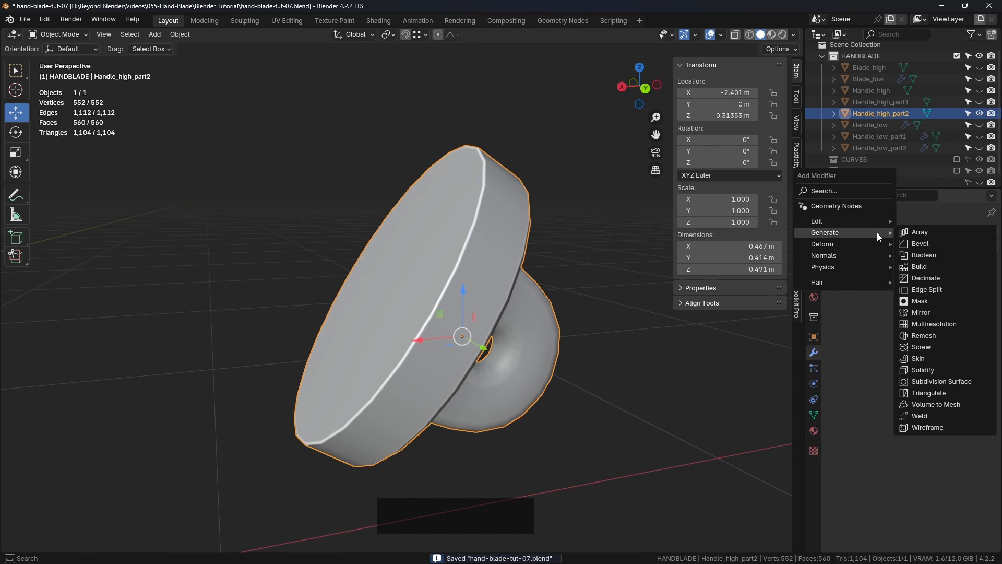
mouse_move(831, 235)
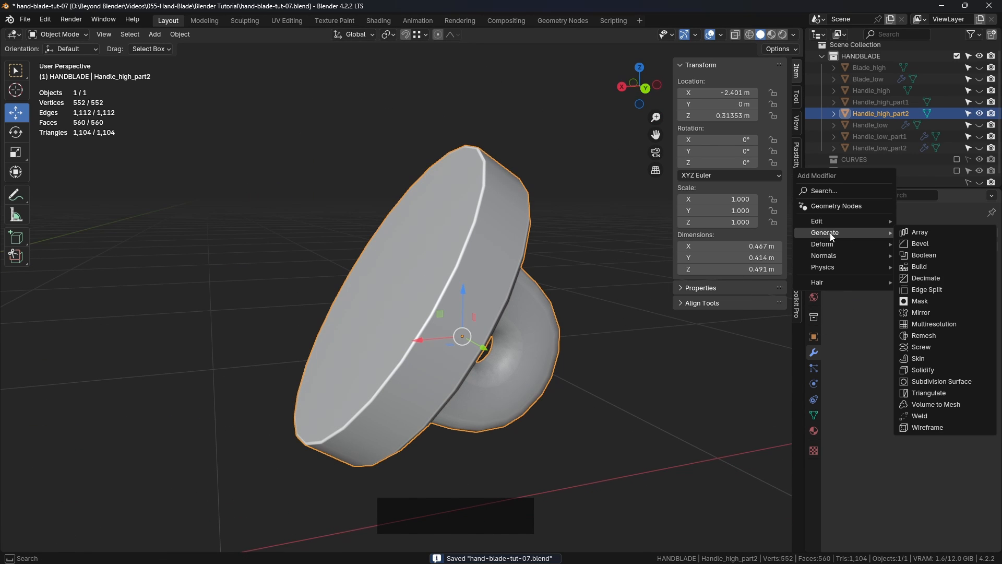
left_click(932, 381)
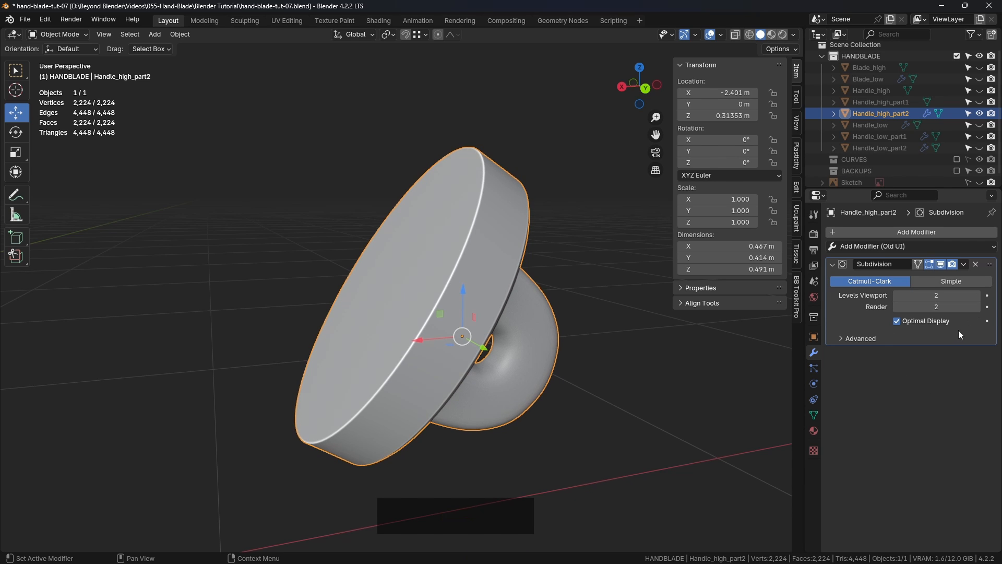
left_click(933, 320)
Step: Inspect the subdivided mesh with the wireframe overlay, turn the overlay off again and save the file
left_click(797, 305)
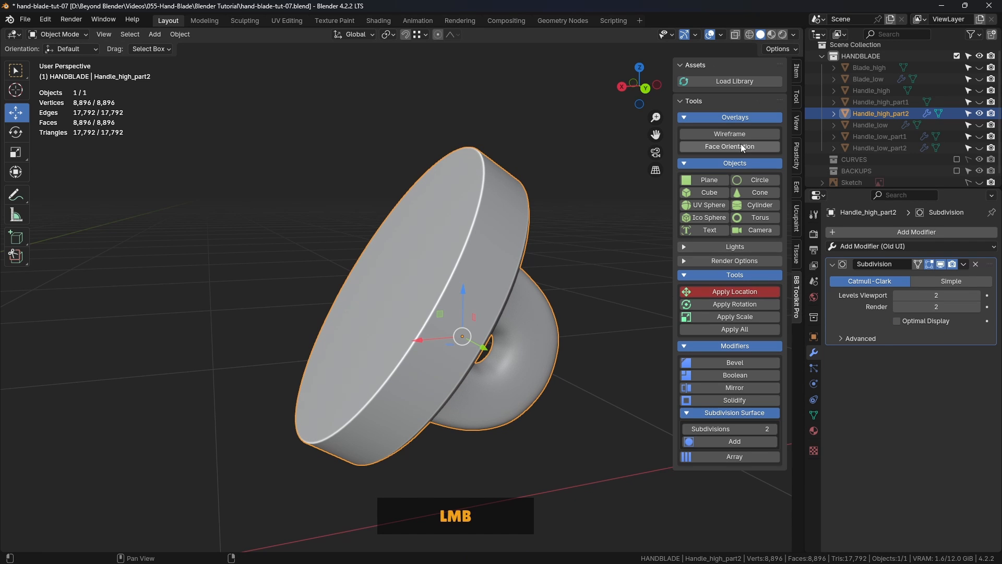
left_click(731, 134)
middle_click_drag(611, 252, 348, 274)
left_click(747, 135)
scroll(330, 299, "up", 2)
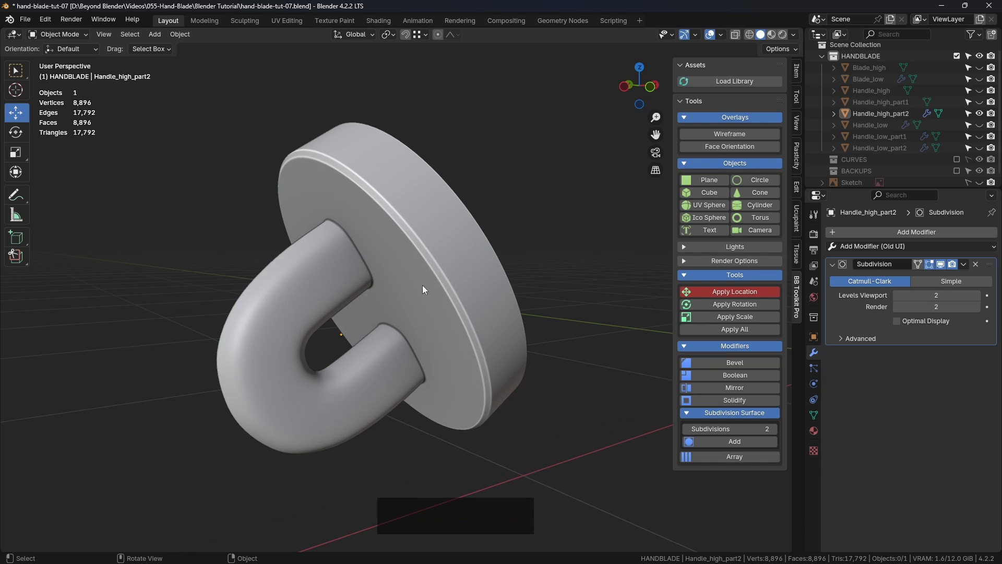
left_click(439, 240)
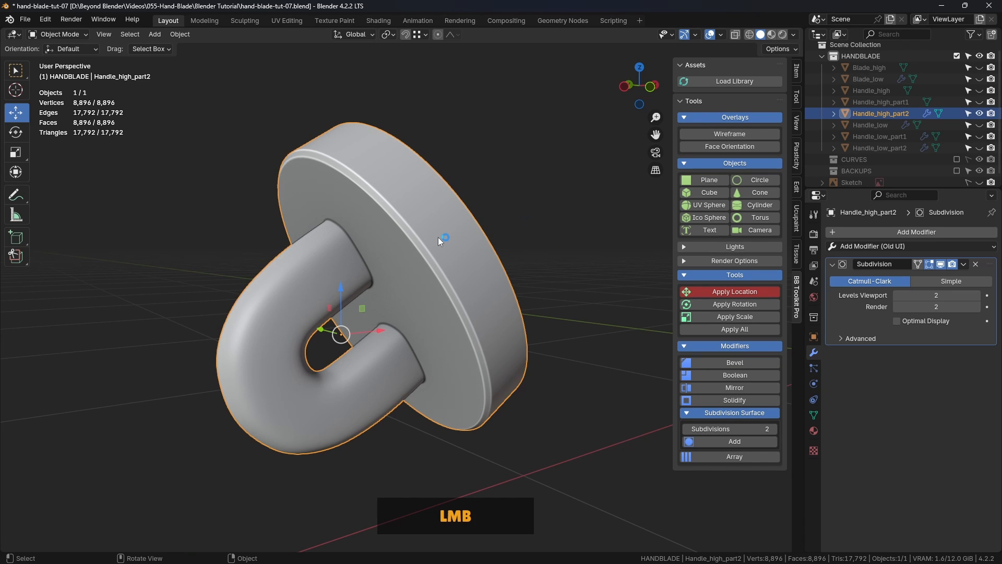
key("ctrl+s")
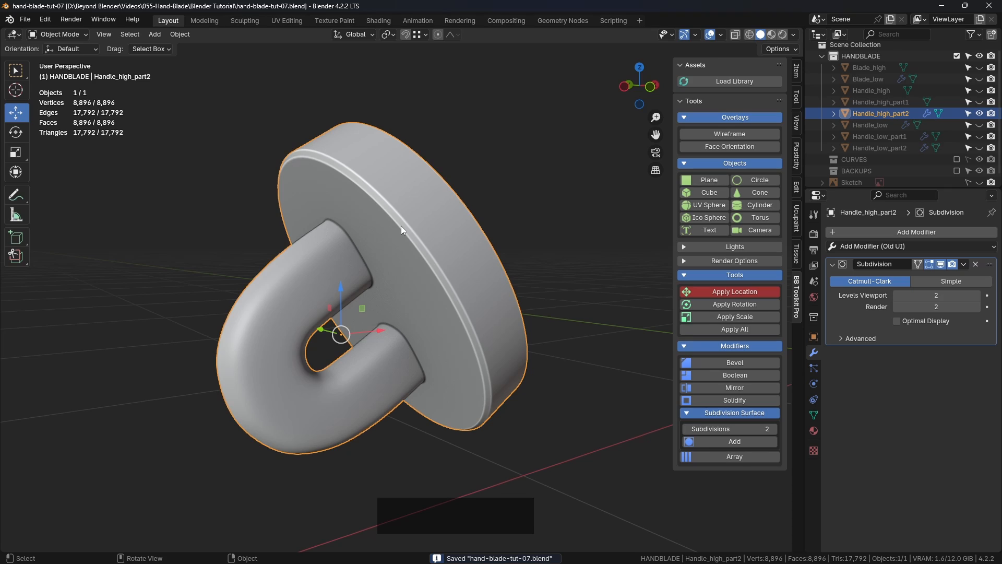
Step: Examine the sculpted surface detail on the disc and ring of Handle_high_part2 from all sides
middle_click_drag(400, 226, 440, 262)
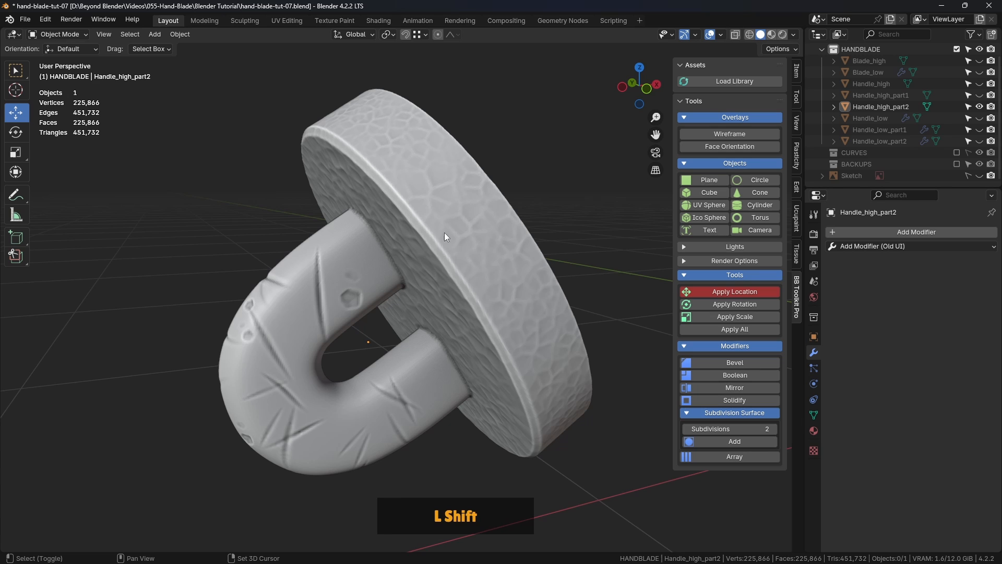
middle_click_drag(444, 232, 372, 290, "shift")
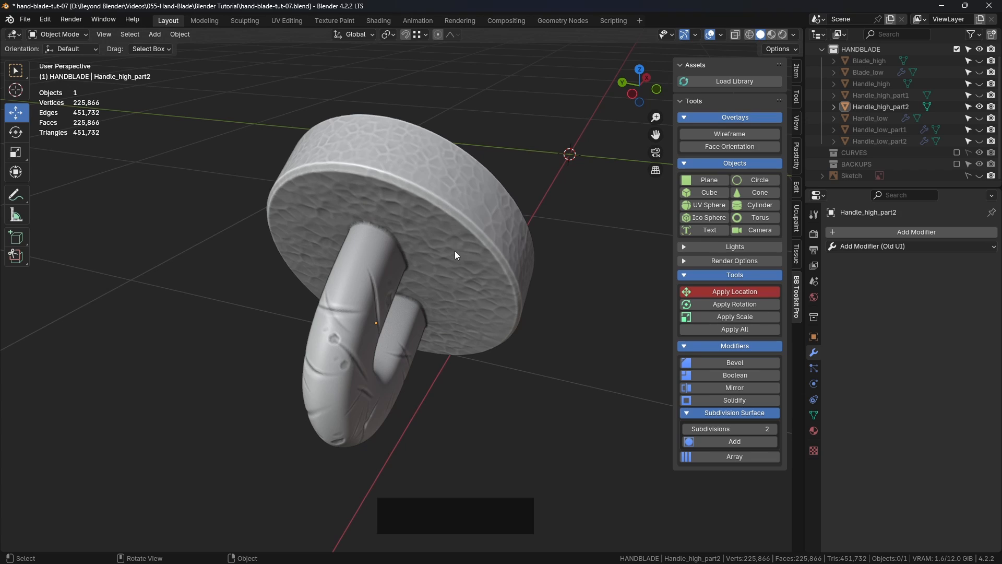
middle_click_drag(582, 312, 539, 284)
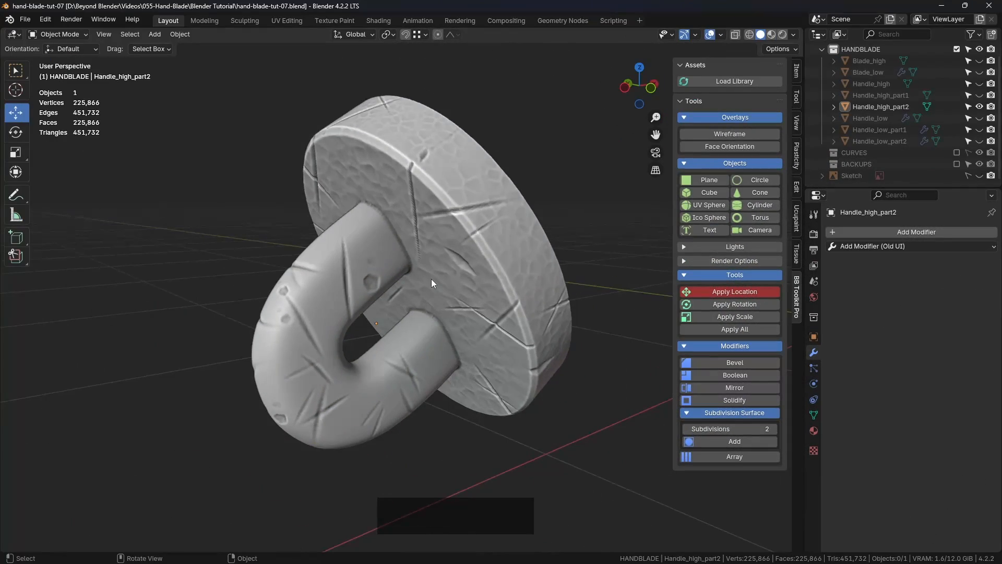
middle_click_drag(431, 278, 402, 240)
middle_click_drag(334, 231, 371, 241)
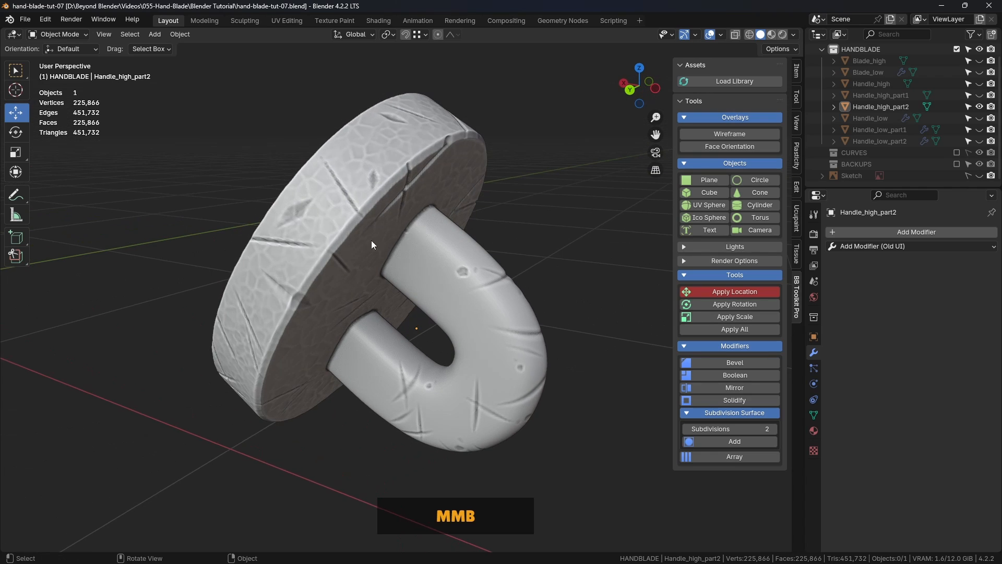
scroll(301, 217, "up", 2)
scroll(405, 233, "down", 2)
scroll(452, 246, "up", 1)
middle_click_drag(452, 245, 415, 237)
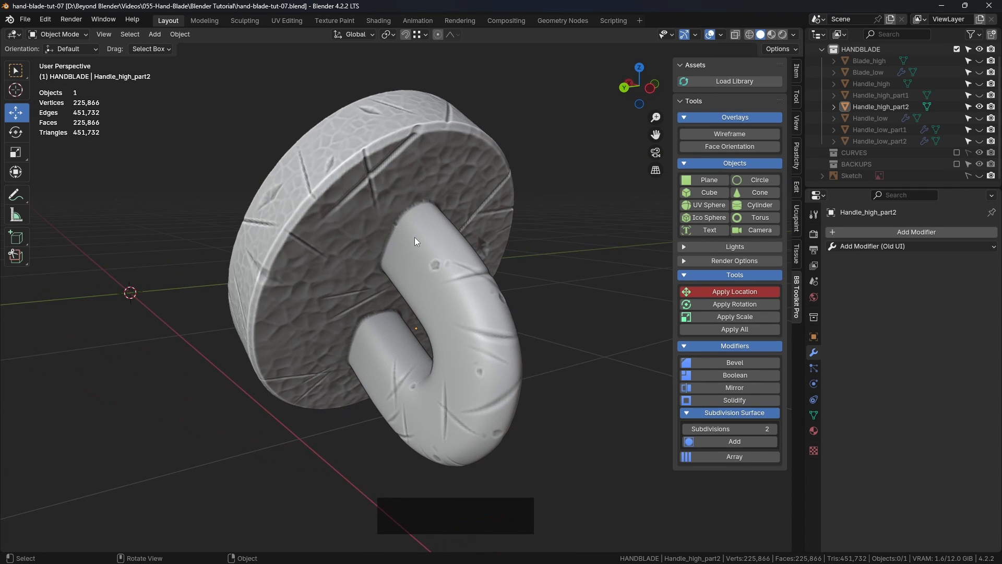
scroll(414, 239, "down", 1)
middle_click_drag(484, 262, 421, 235)
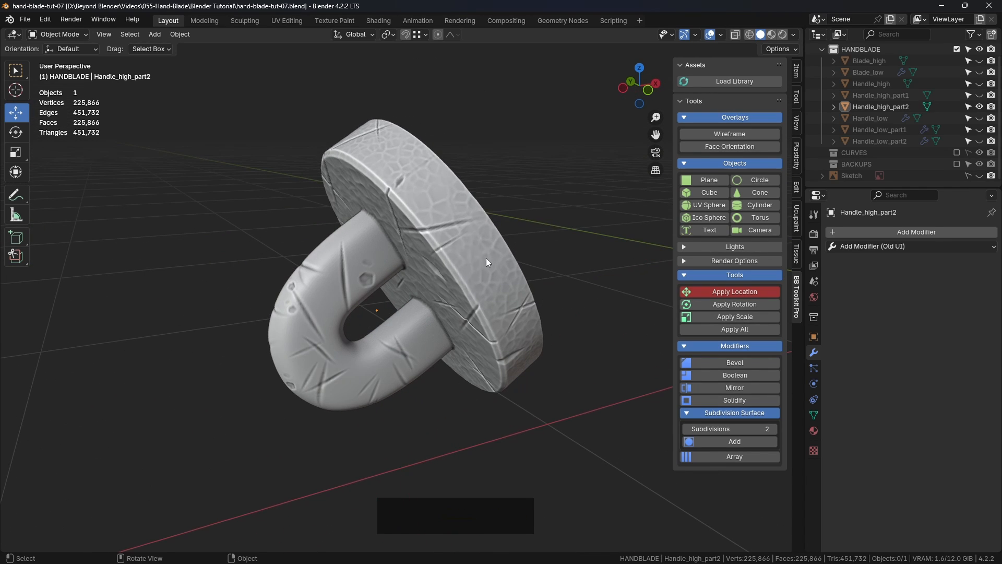
middle_click_drag(487, 261, 527, 335)
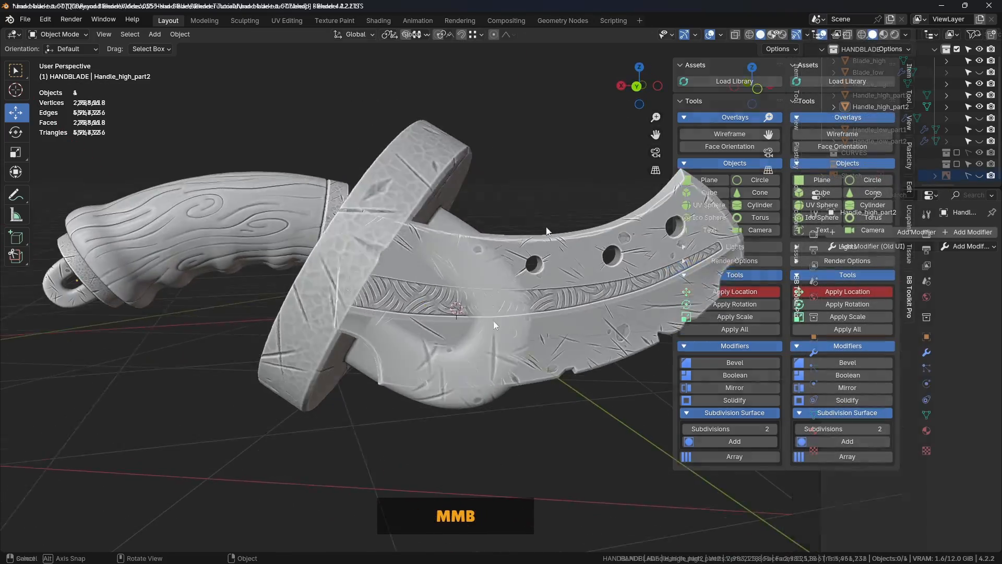
Step: Review the complete high-poly hand blade, examining the blade, wooden handle, collar and ring from both sides
middle_click_drag(486, 245, 546, 262)
scroll(466, 221, "down", 3)
middle_click_drag(515, 308, 549, 289)
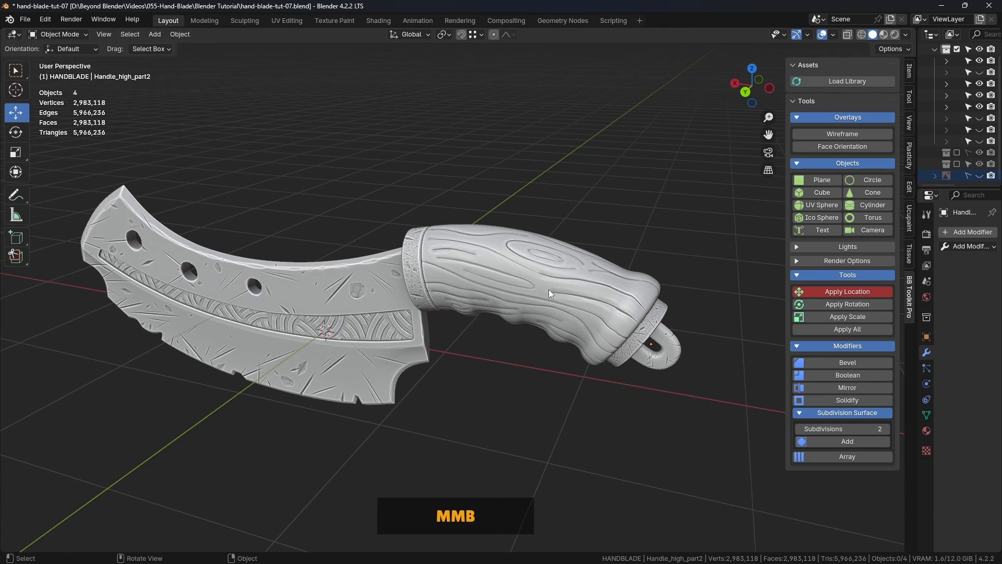
scroll(456, 262, "up", 3)
middle_click_drag(456, 242, 480, 237)
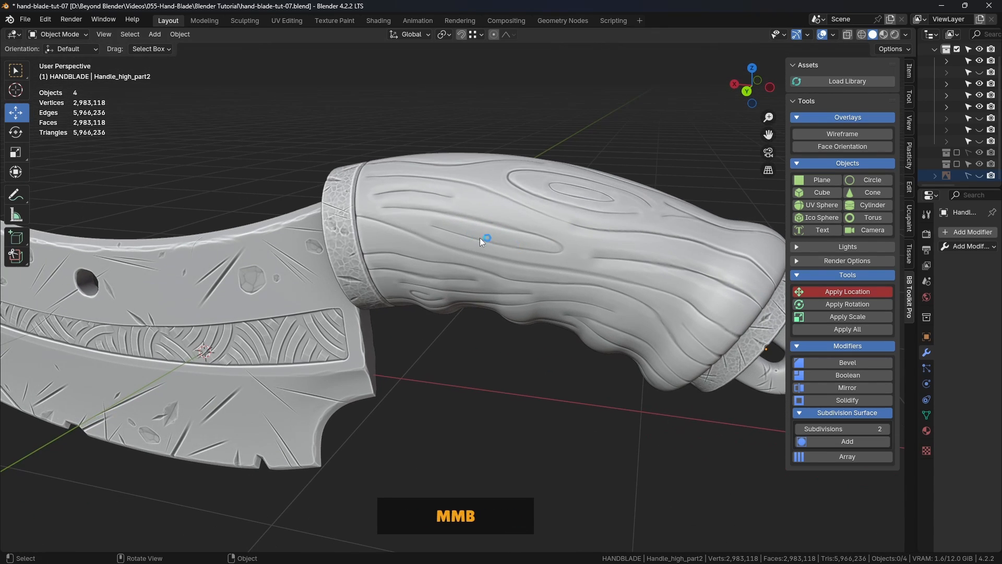
middle_click_drag(550, 266, 523, 260)
middle_click_drag(462, 258, 508, 241)
scroll(481, 256, "up", 3)
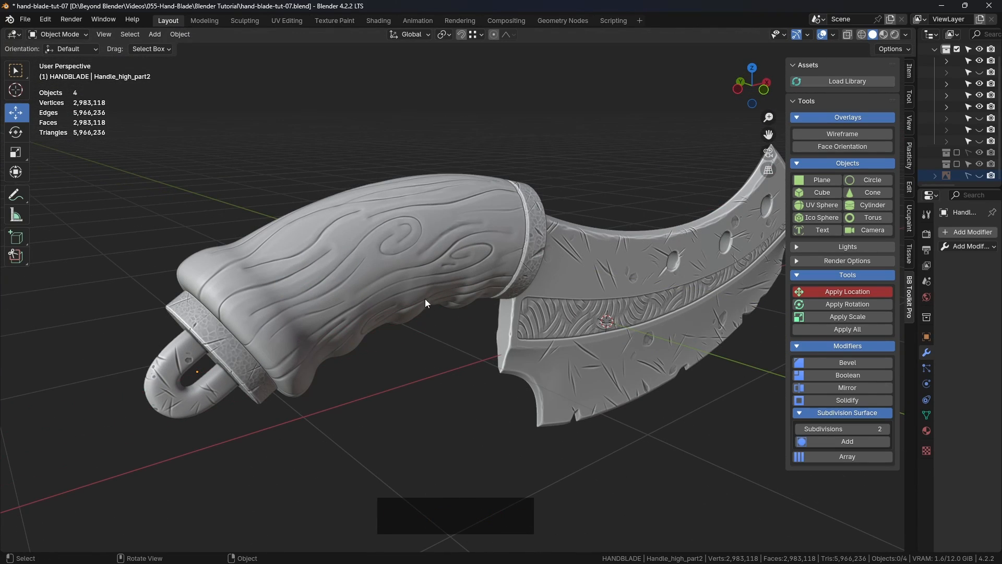
middle_click_drag(470, 305, 452, 254, "shift")
scroll(522, 293, "down", 2)
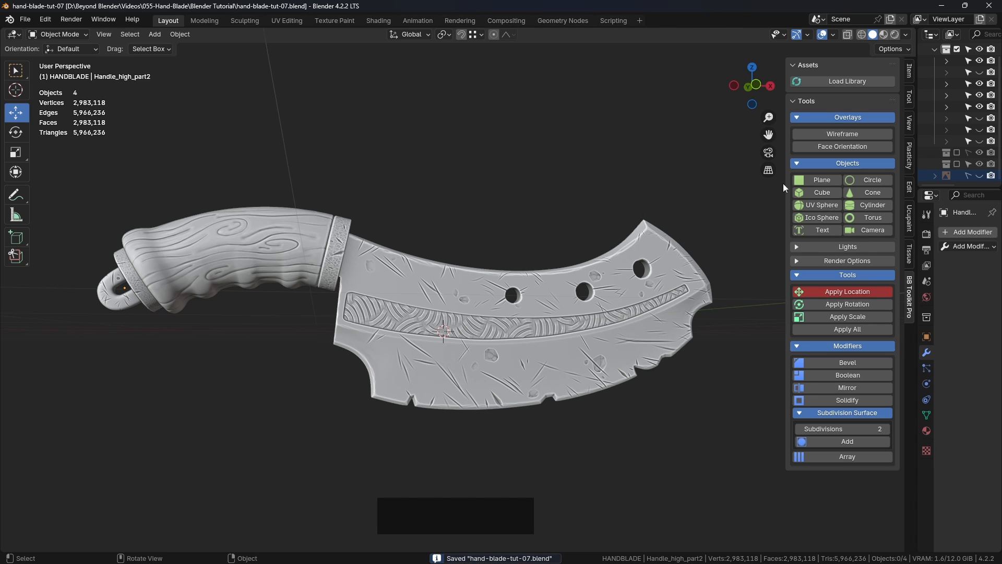
Step: Widen the Outliner and Properties area and bring the whole hand blade into view
left_click_drag(918, 171, 810, 169)
middle_click_drag(437, 238, 518, 259, "shift")
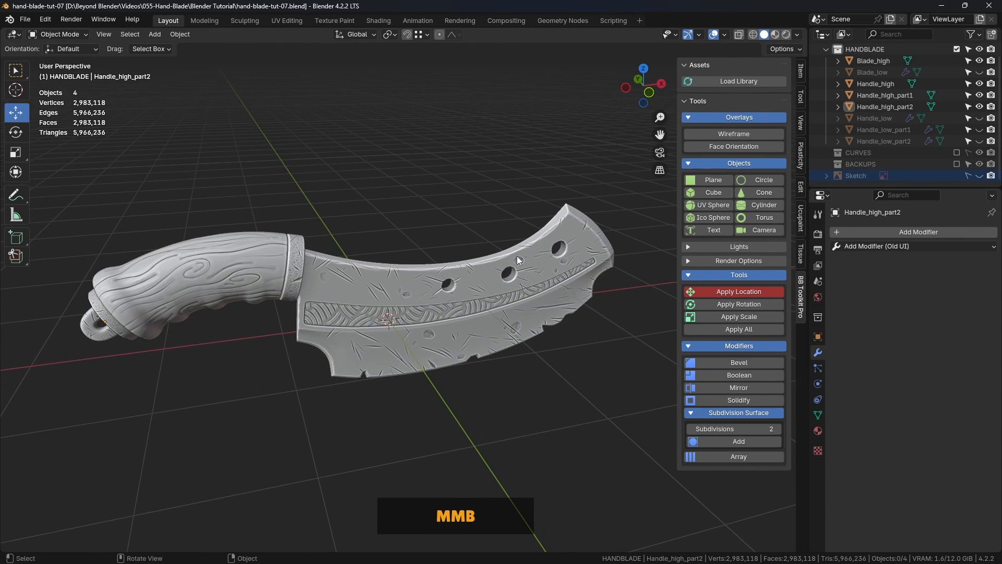
left_click(482, 214)
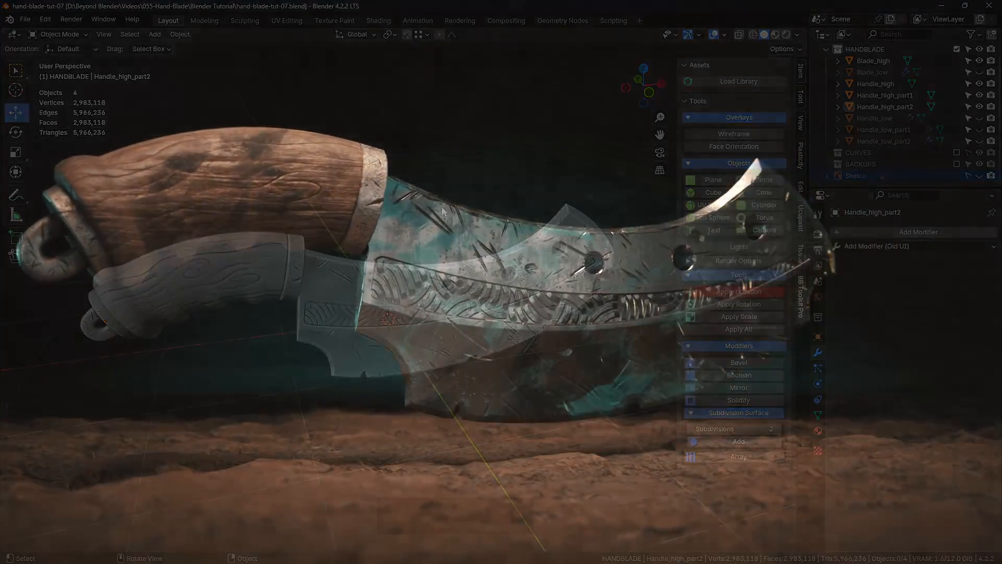